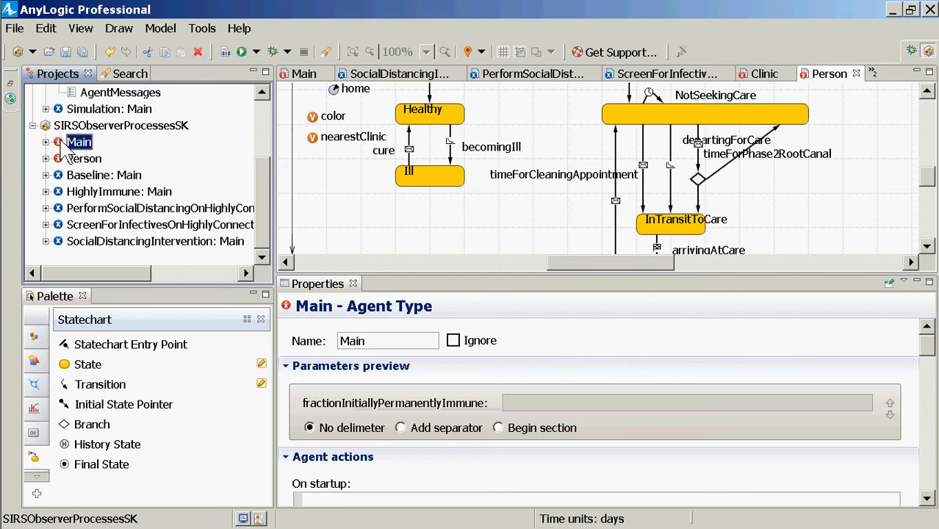
Run the Baseline experiment of SIRSObserverProcessesSK, speed it up to x10, and close the simulation window.
right_click(62, 138)
mouse_move(73, 156)
key("Escape")
right_click(108, 175)
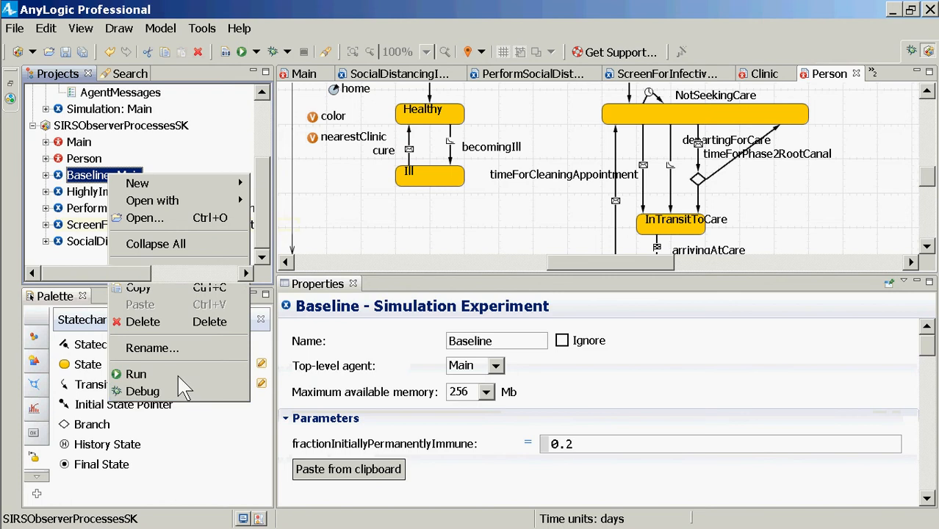
left_click(179, 376)
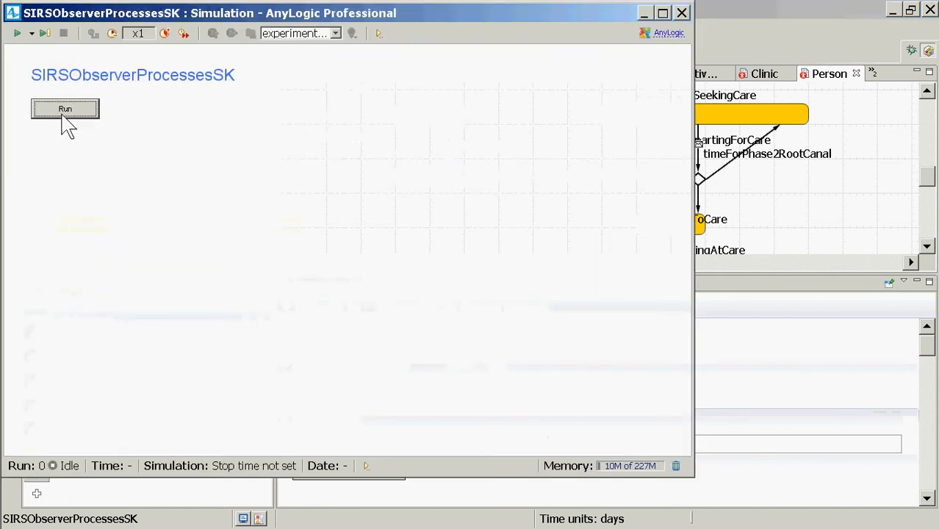
left_click(76, 111)
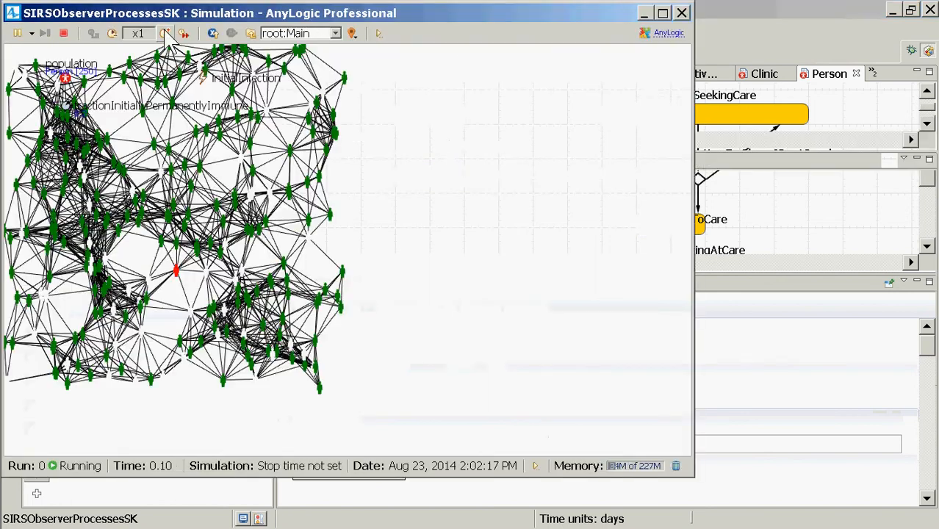
left_click(165, 34)
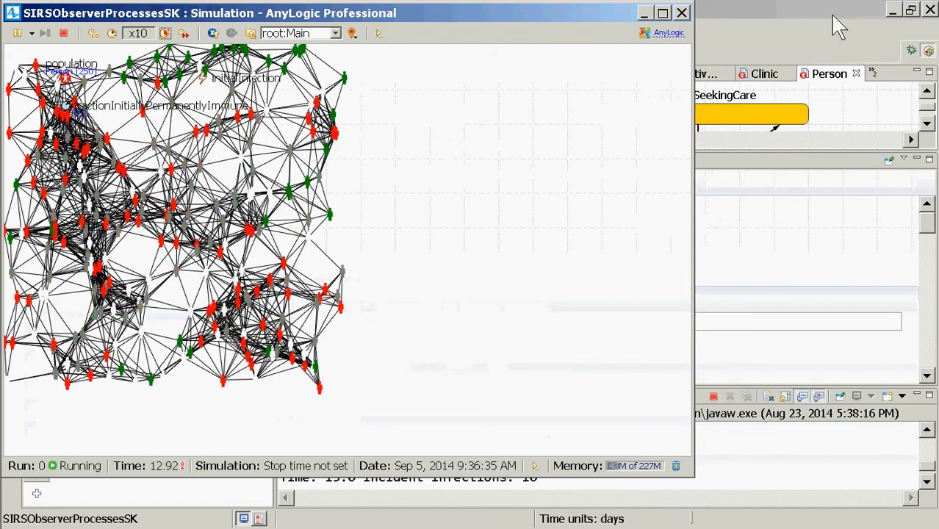
left_click(681, 13)
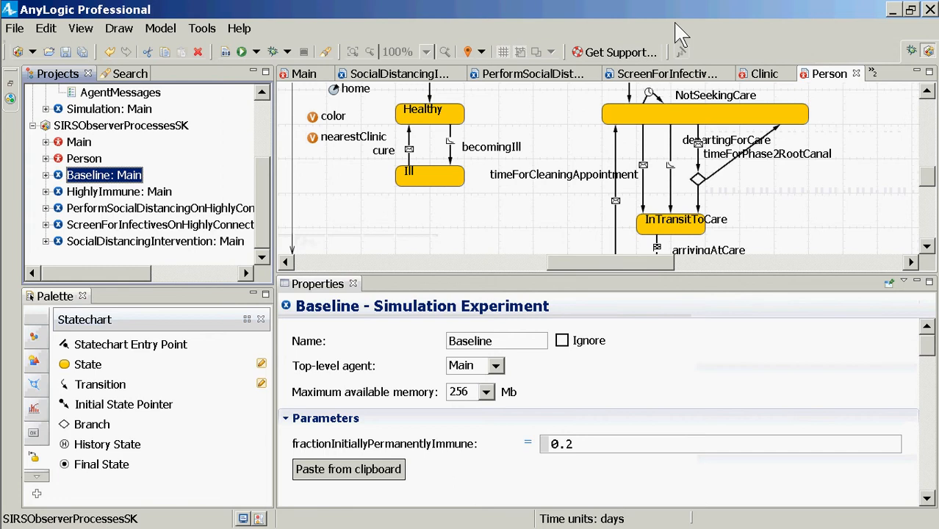
Open the Person agent type of SIRSObserverProcessesSK and examine the rate expressions of its recovery and contact transitions.
left_click(82, 160)
double_click(80, 160)
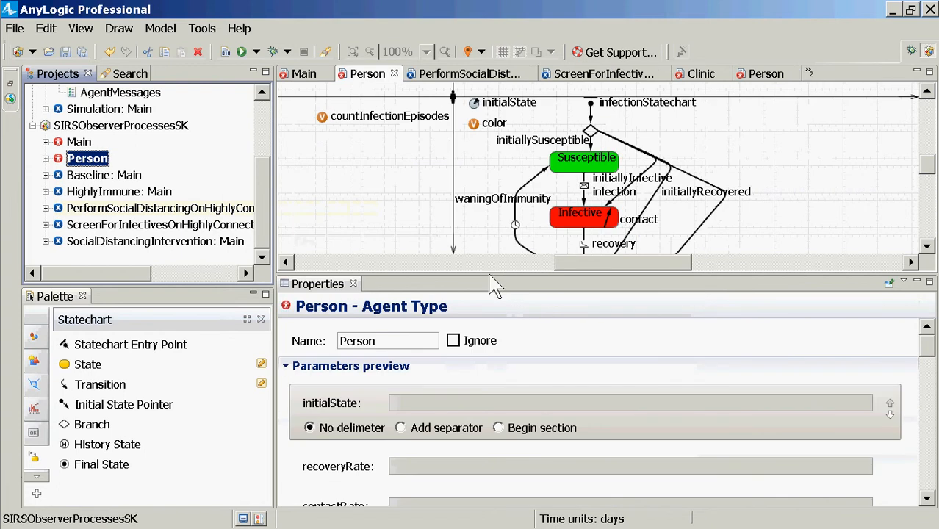
left_click_drag(489, 274, 503, 387)
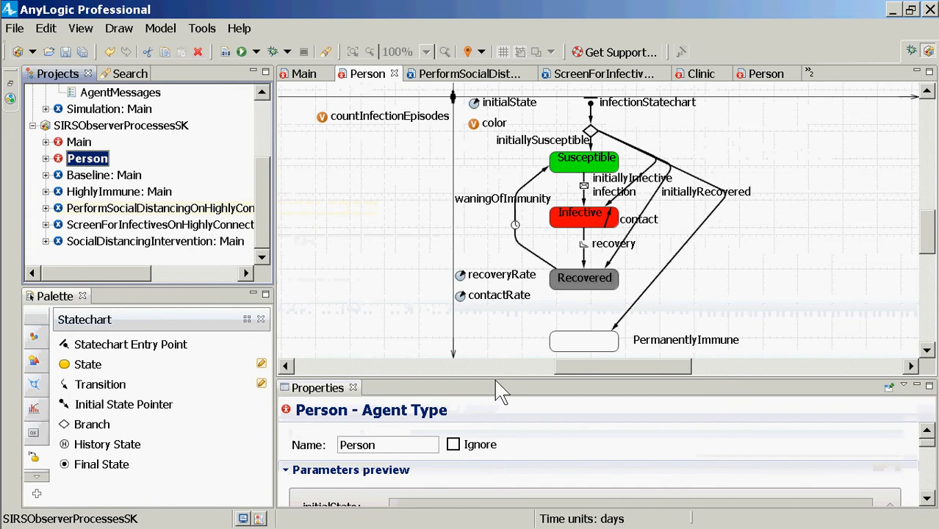
left_click(586, 250)
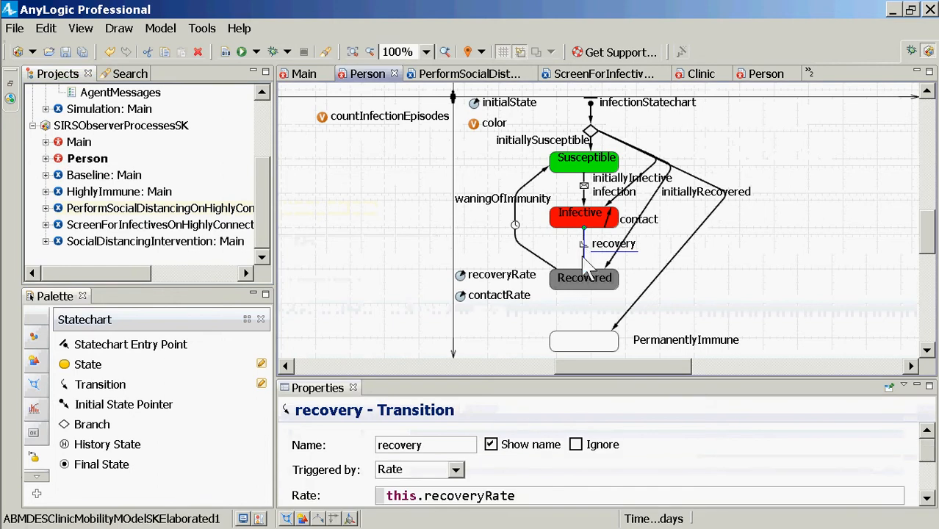
left_click_drag(514, 382, 519, 342)
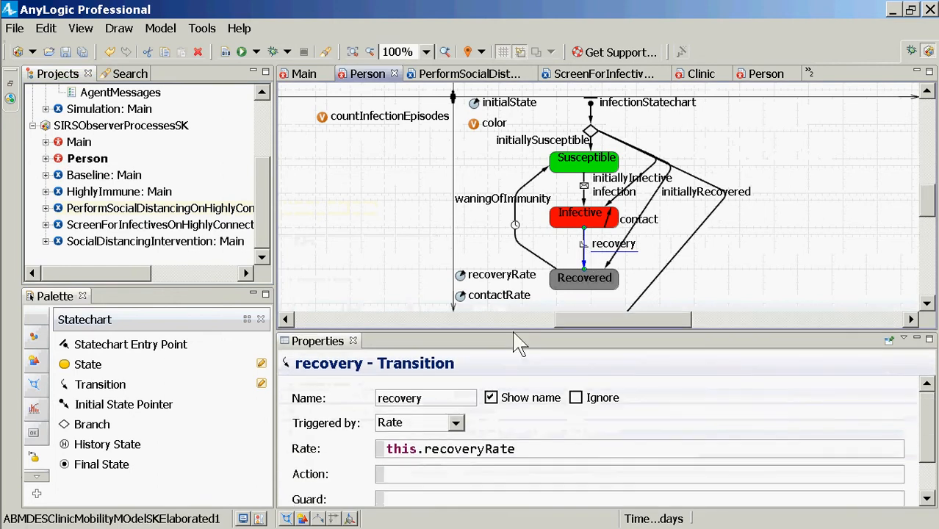
left_click_drag(523, 450, 456, 349)
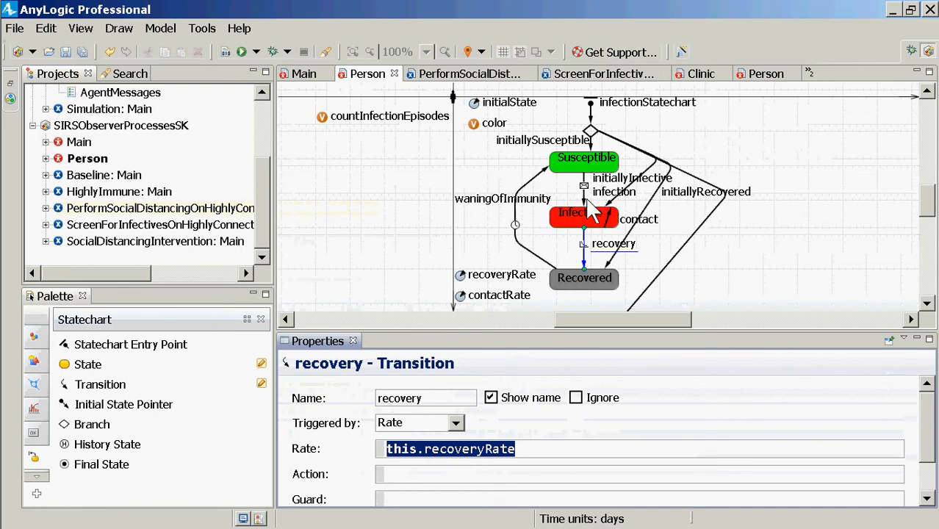
left_click(607, 221)
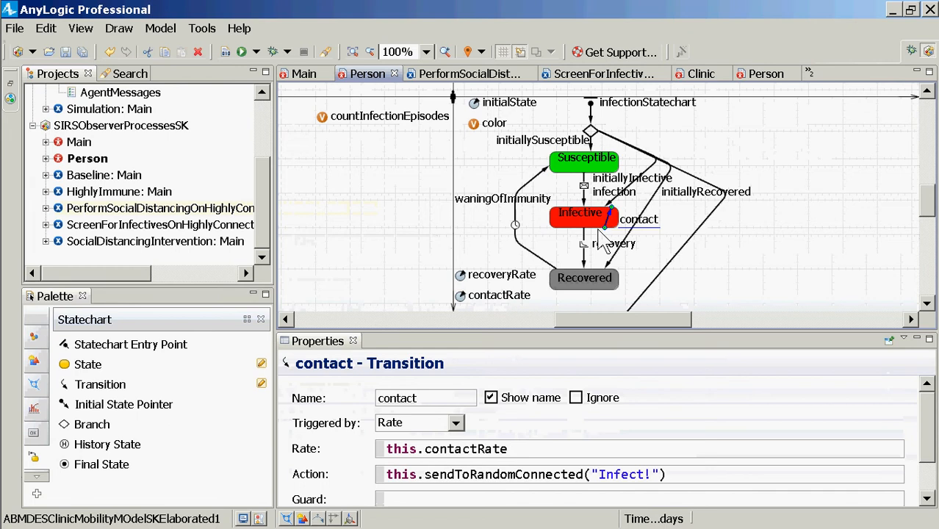
left_click_drag(529, 447, 357, 429)
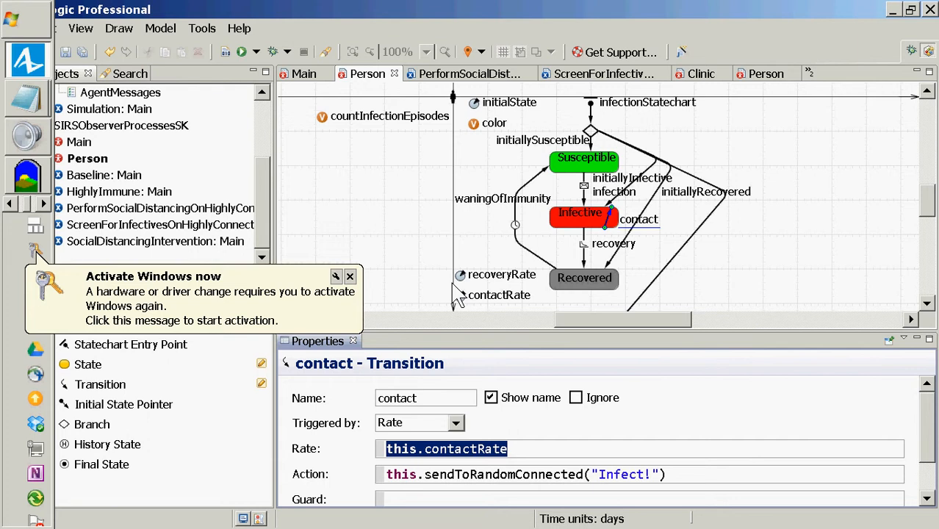
key("alt+Tab")
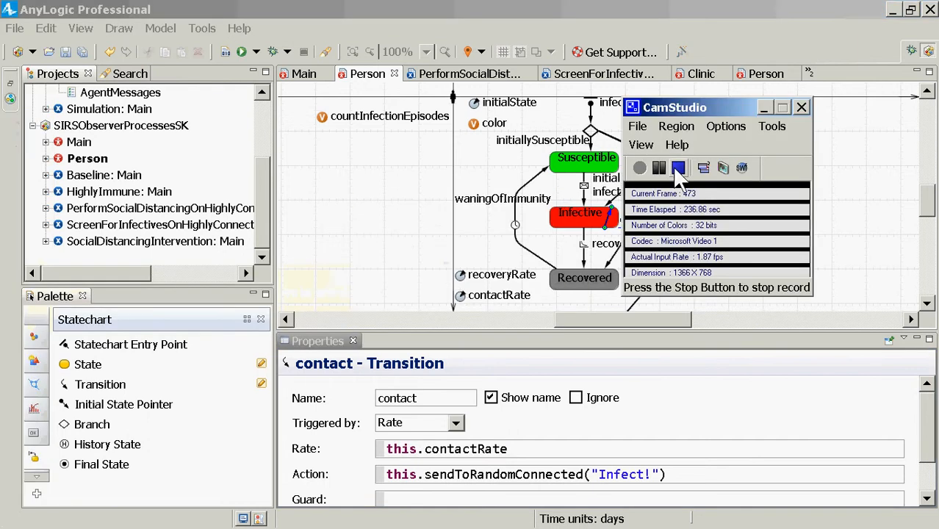
left_click(658, 168)
left_click(659, 167)
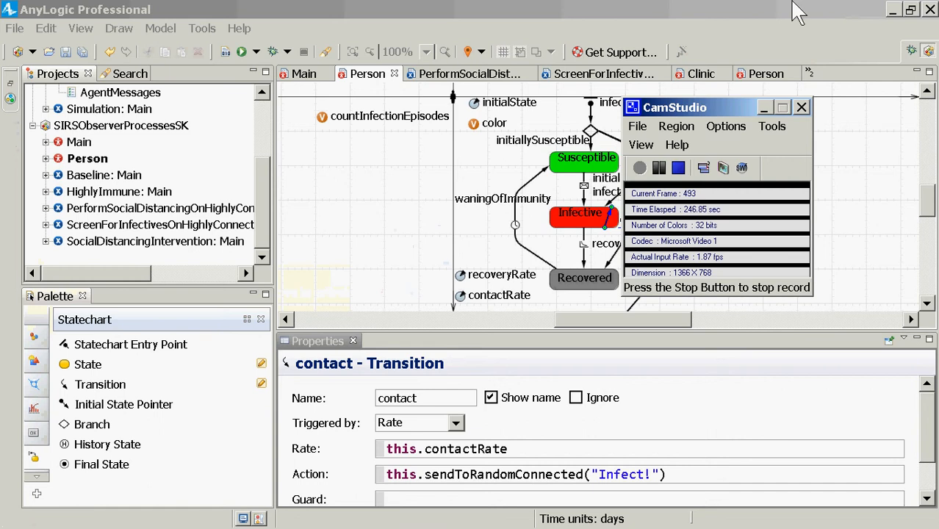
double_click(630, 13)
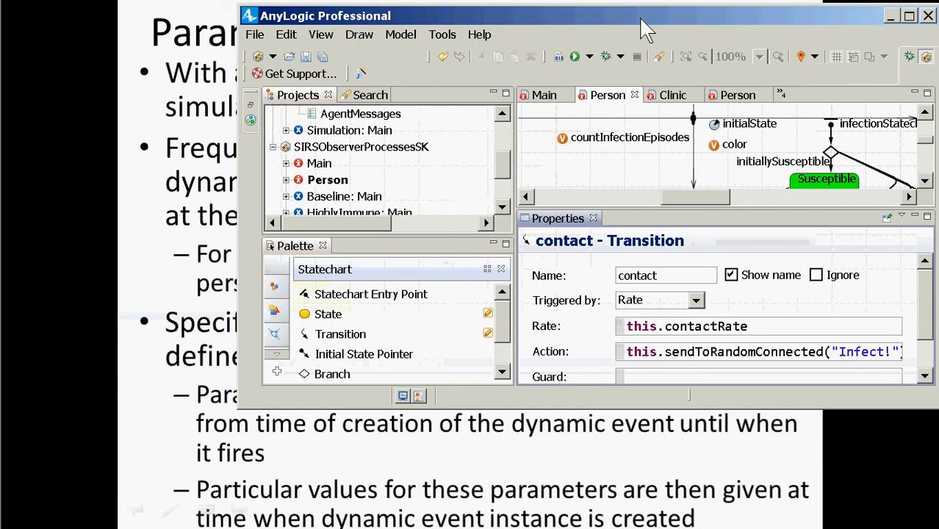
double_click(640, 20)
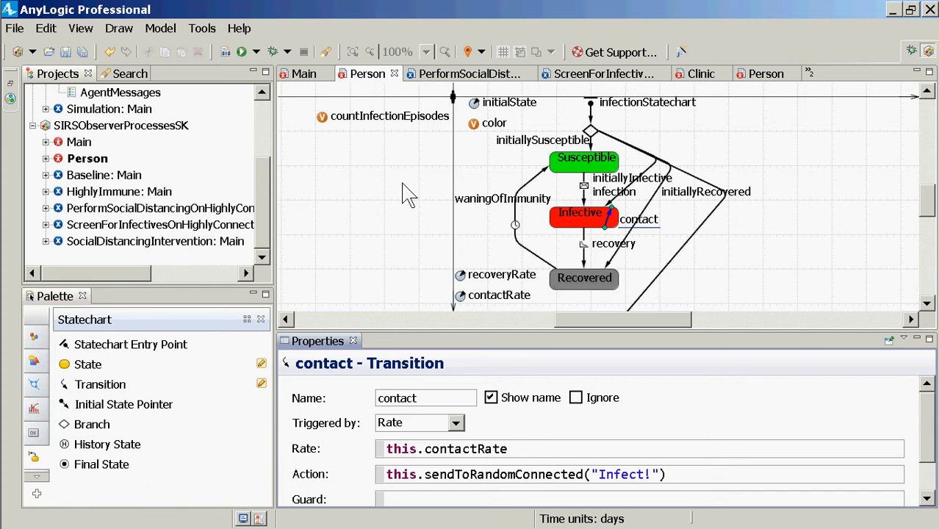
Delete the PerformSocialDistancingOnHighlyConnectedIndividuals experiment from the SIRSObserverProcessesSK model.
right_click(143, 208)
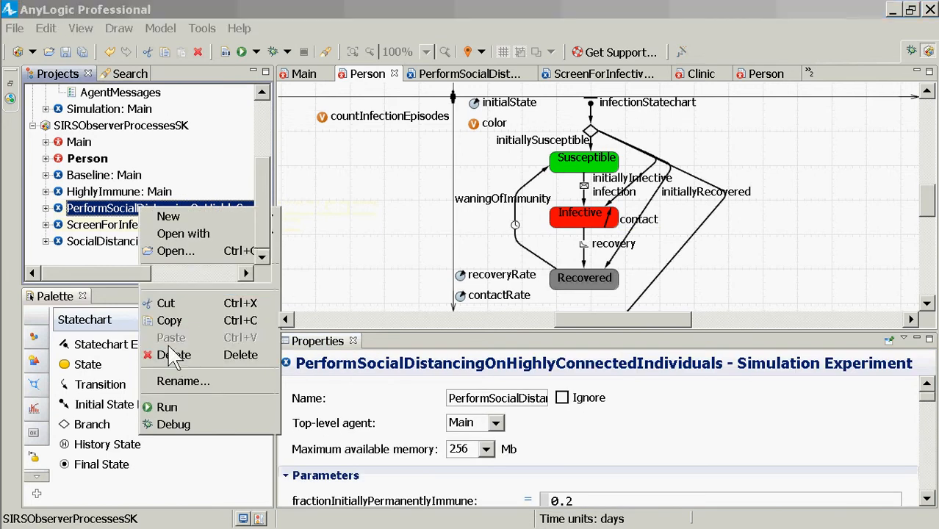
left_click(173, 356)
key("Return")
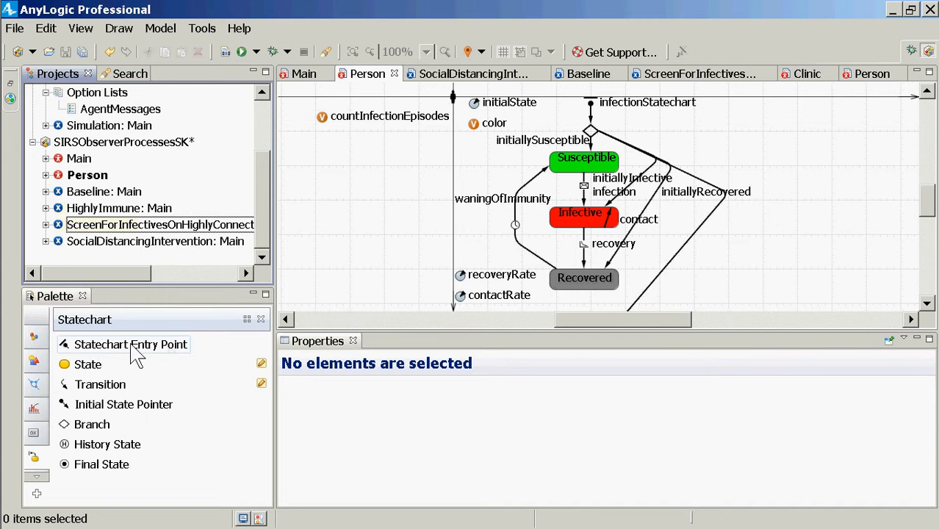
Delete the ScreenForInfectivesOnHighlyConnected experiment from the SIRSObserverProcessesSK model.
right_click(114, 213)
left_click(89, 226)
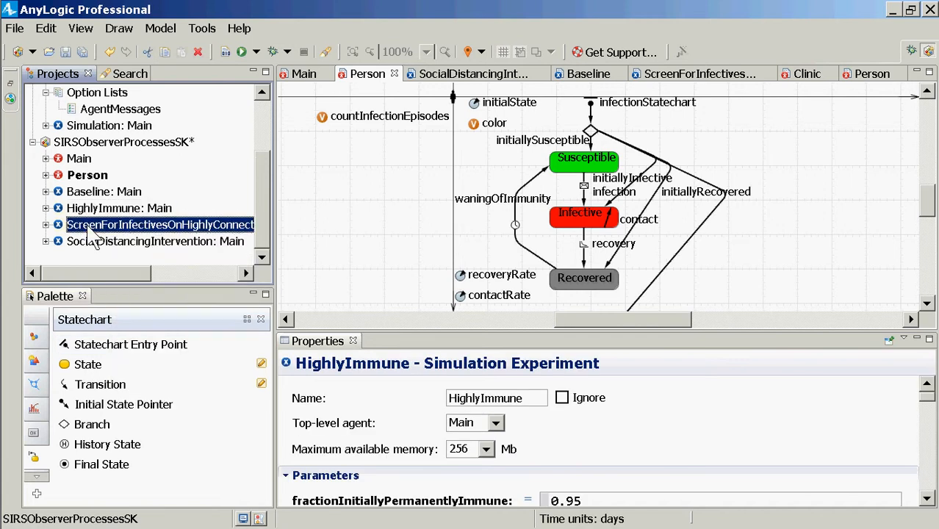
right_click(89, 228)
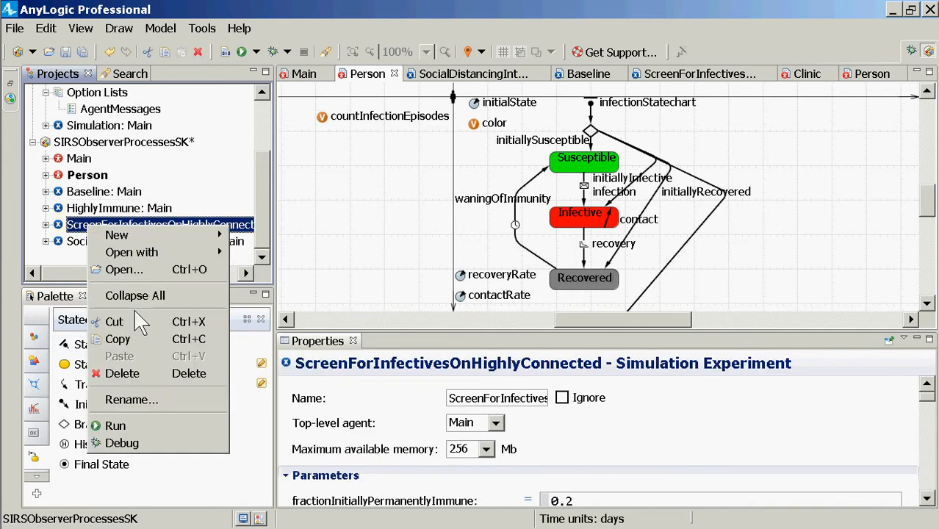
left_click(147, 372)
key("Return")
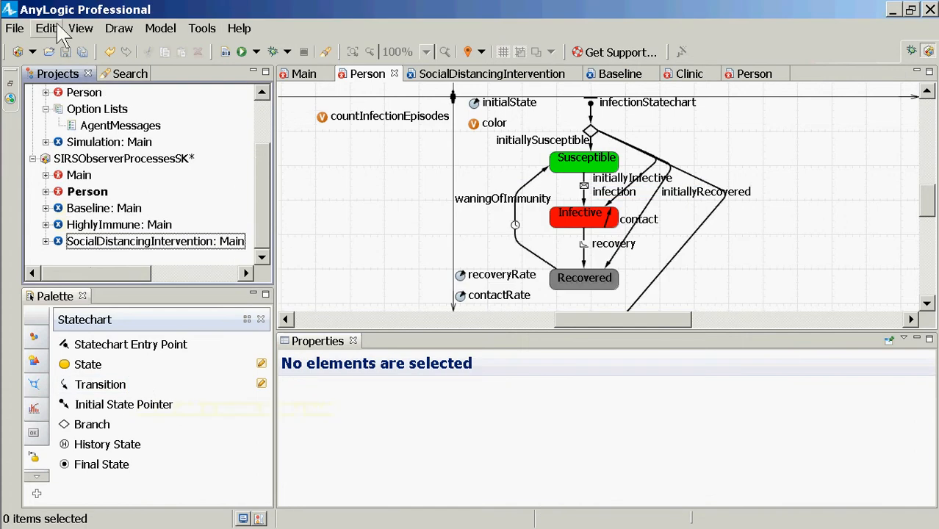
Delete the SocialDistancingIntervention experiment from the SIRSObserverProcessesSK model.
left_click(87, 243)
right_click(86, 246)
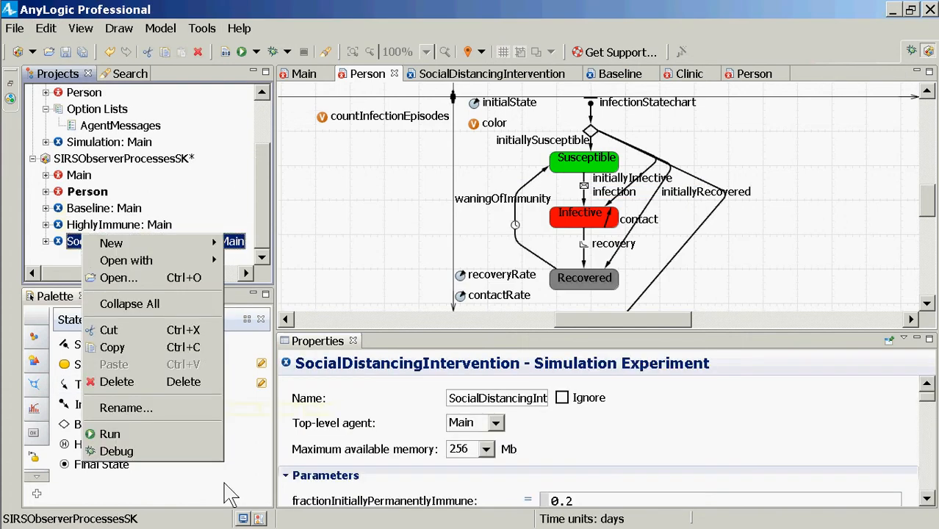
left_click(169, 389)
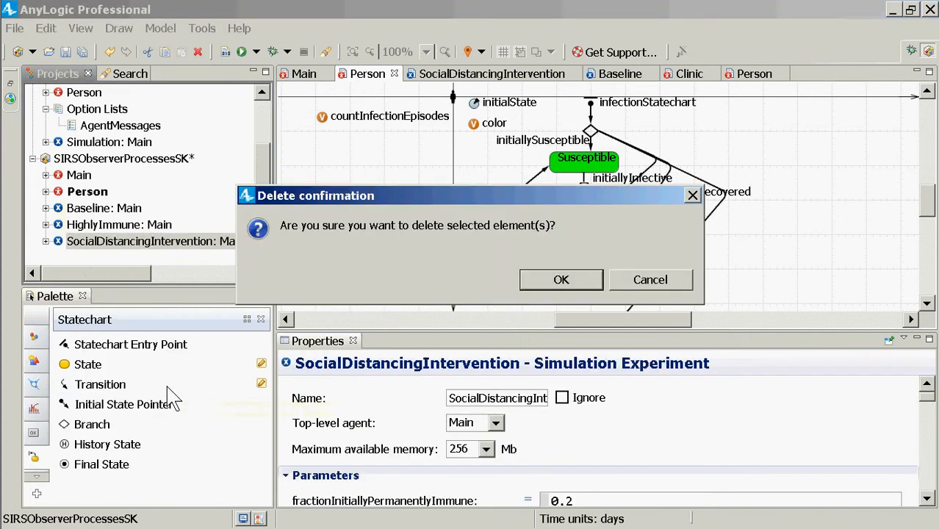
key("Return")
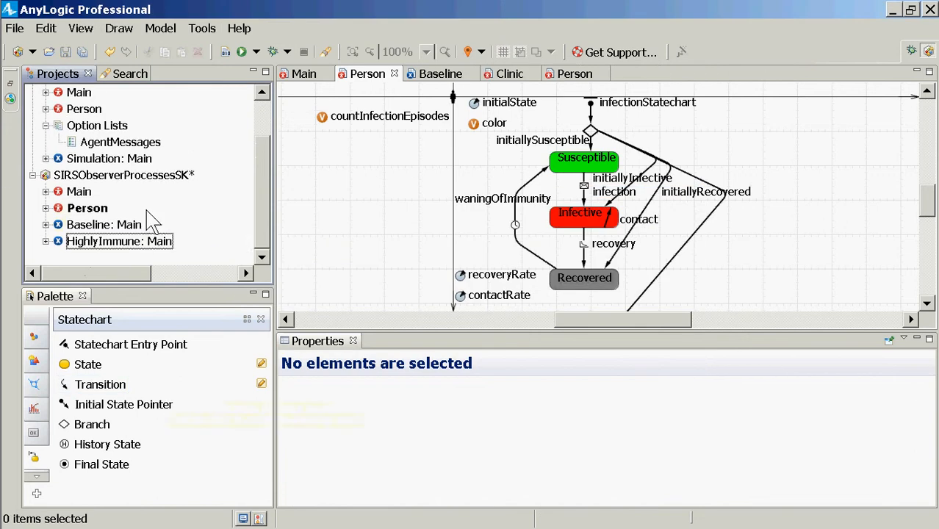
Create a Simulation experiment named RapidTreatment in SIRSObserverProcessesSK, with Main as root and model time settings copied from Baseline.
right_click(126, 178)
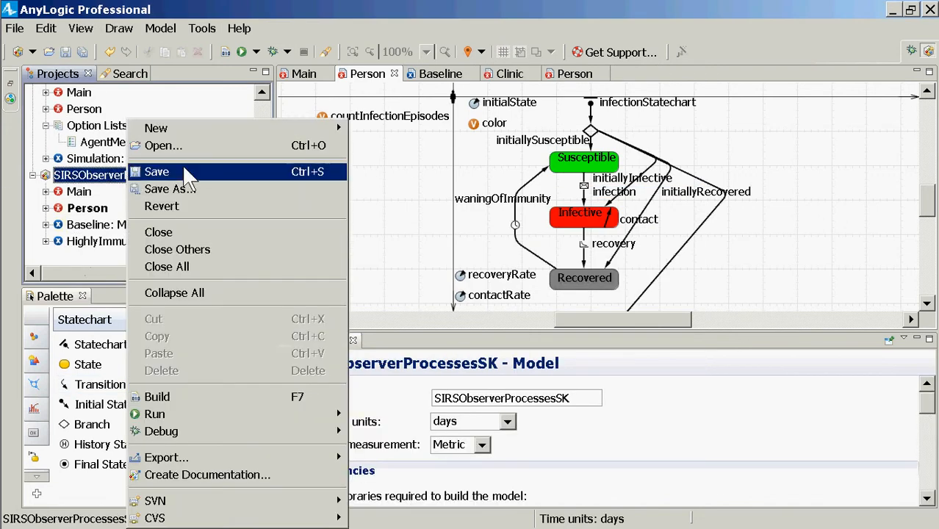
mouse_move(195, 130)
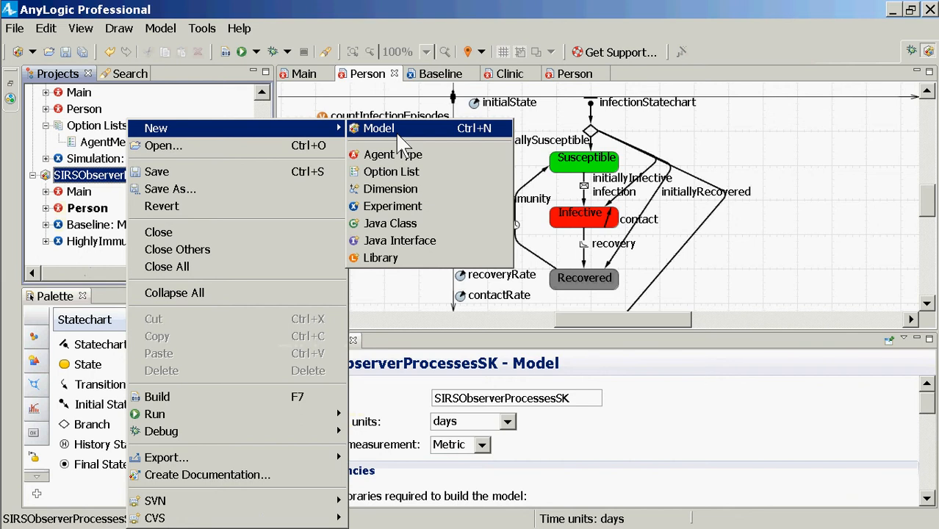
left_click(375, 206)
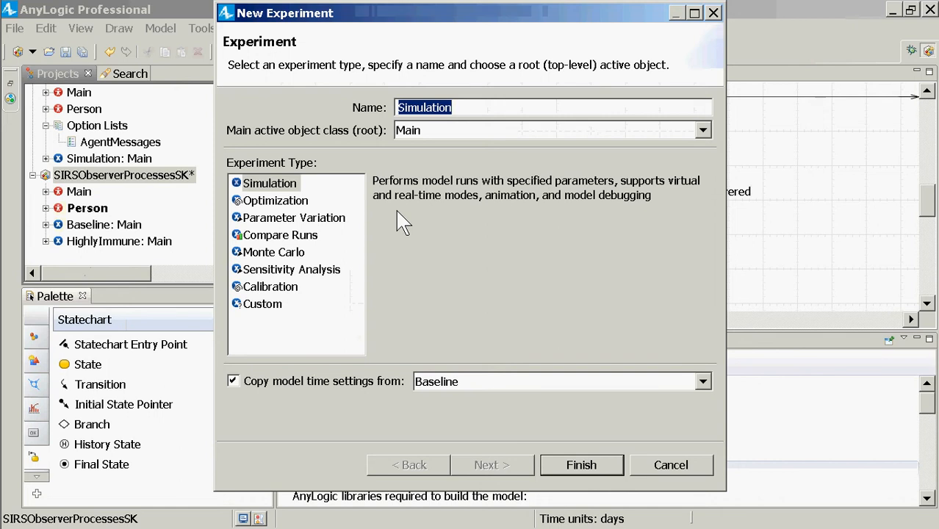
type("Rapid")
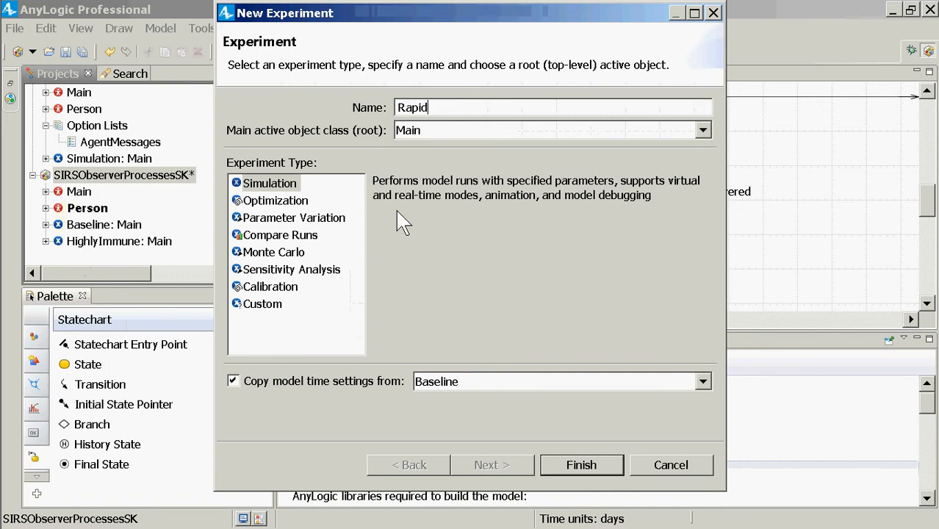
type("Treatment")
key("Return")
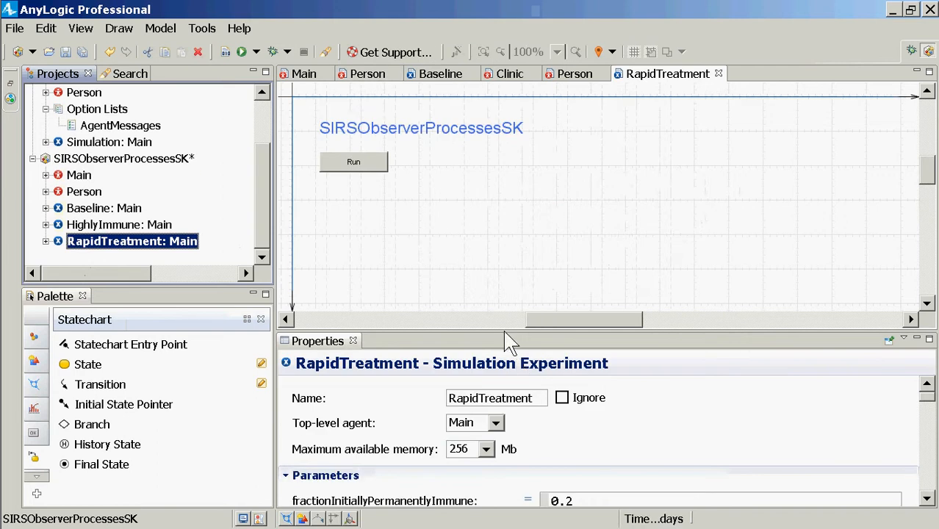
left_click_drag(505, 332, 549, 142)
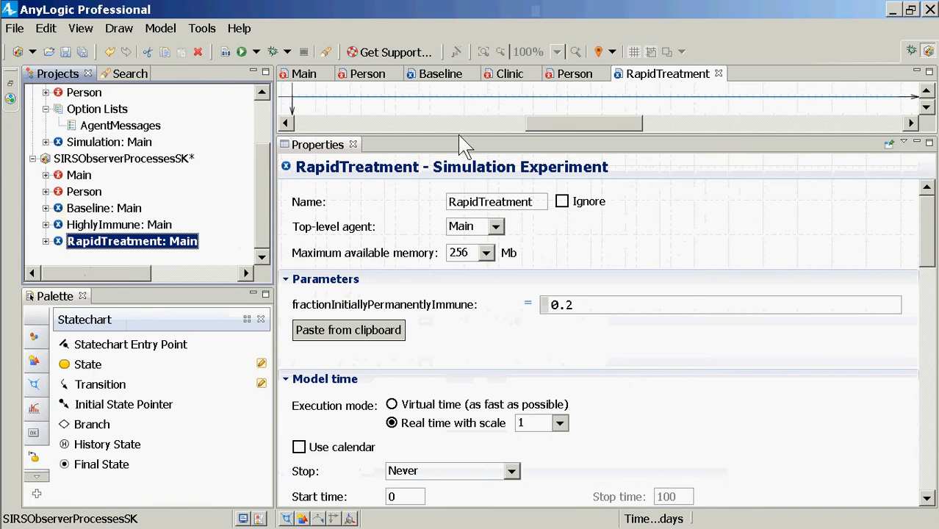
left_click_drag(462, 139, 422, 322)
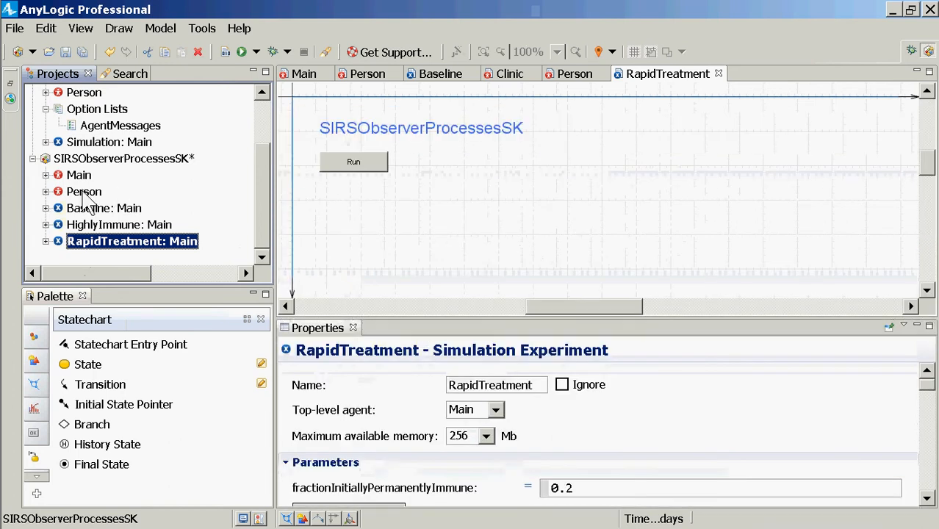
double_click(82, 192)
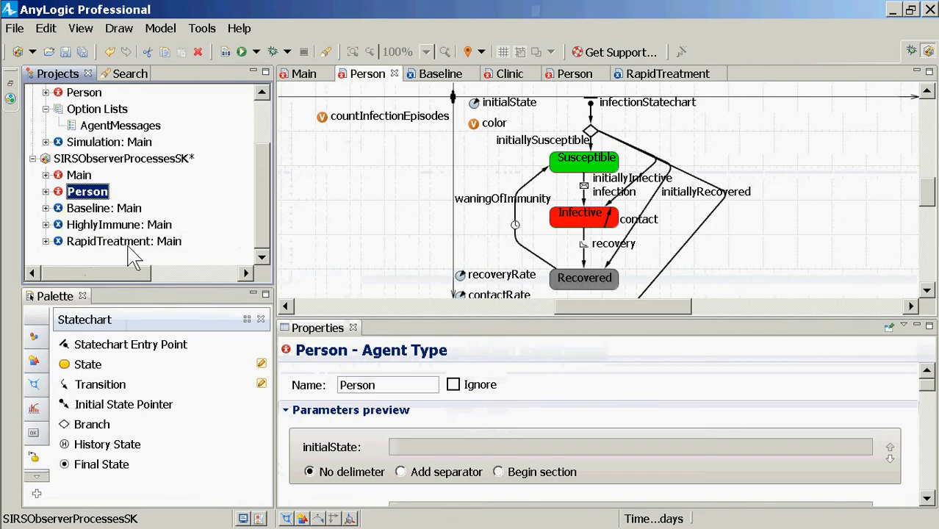
left_click(126, 243)
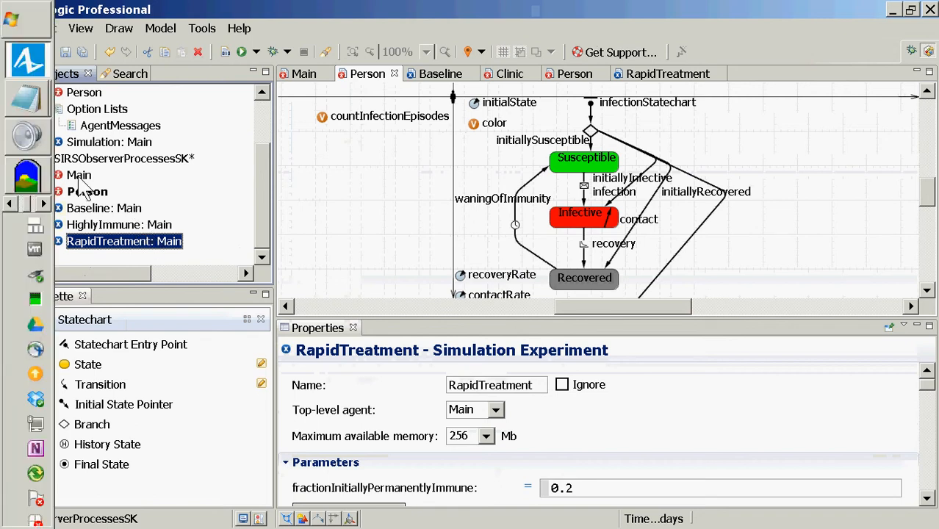
Add a parameter named isInInterventionGroup to the SIRSObserverProcessesSK Main agent, below fractionInitiallyPermanentlyImmune.
double_click(79, 177)
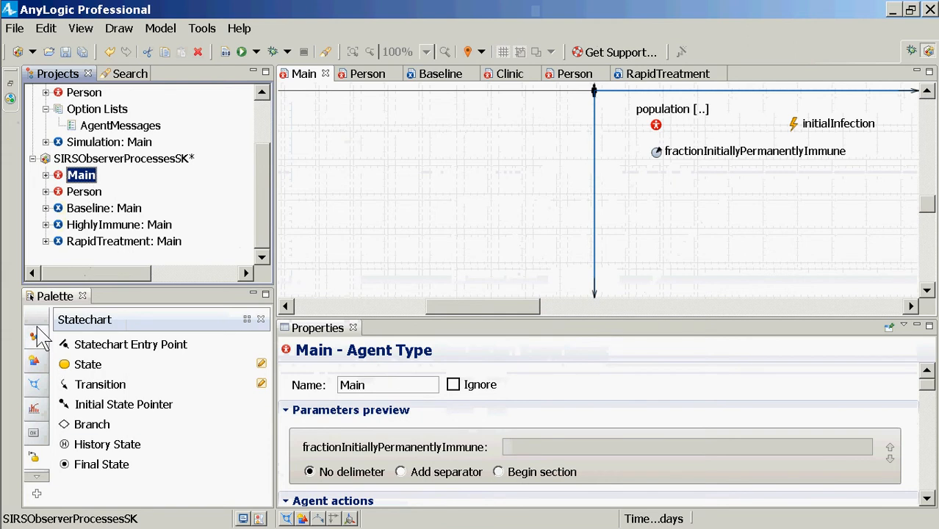
left_click(33, 336)
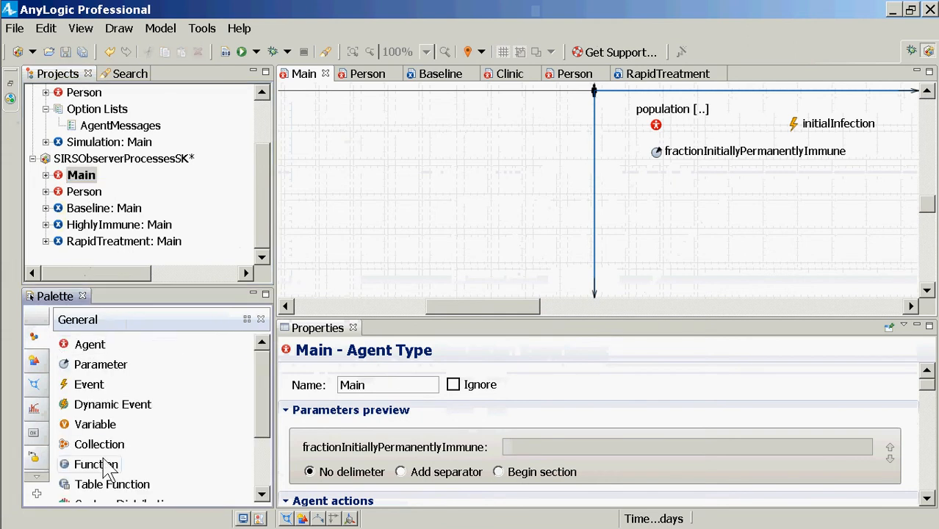
left_click(84, 364)
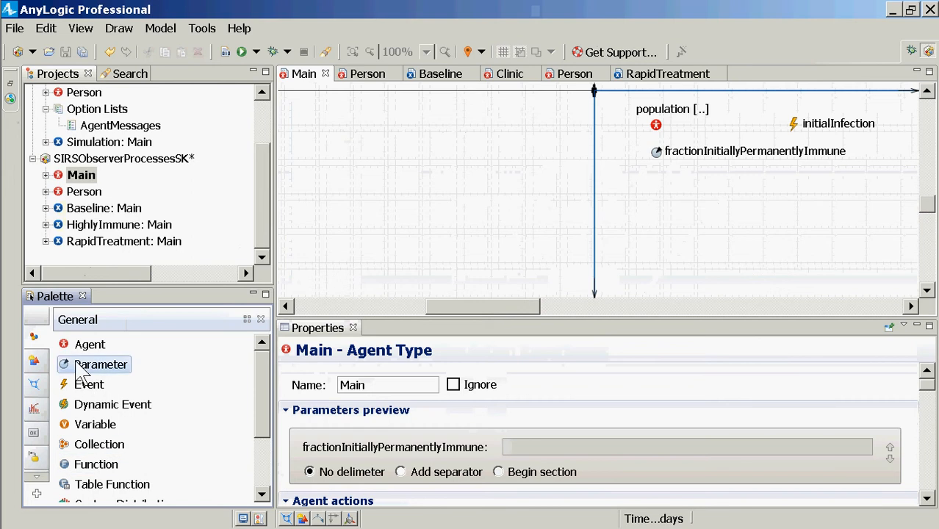
left_click(658, 189)
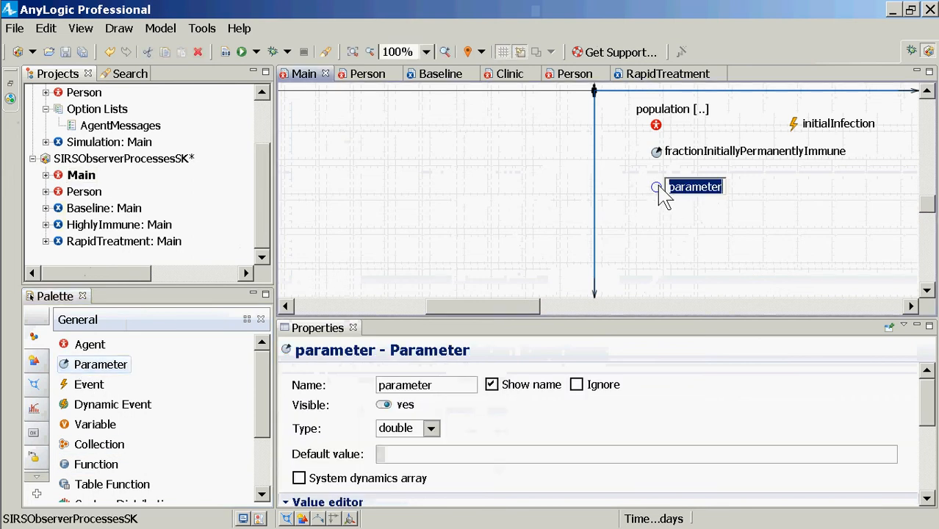
type("isIn")
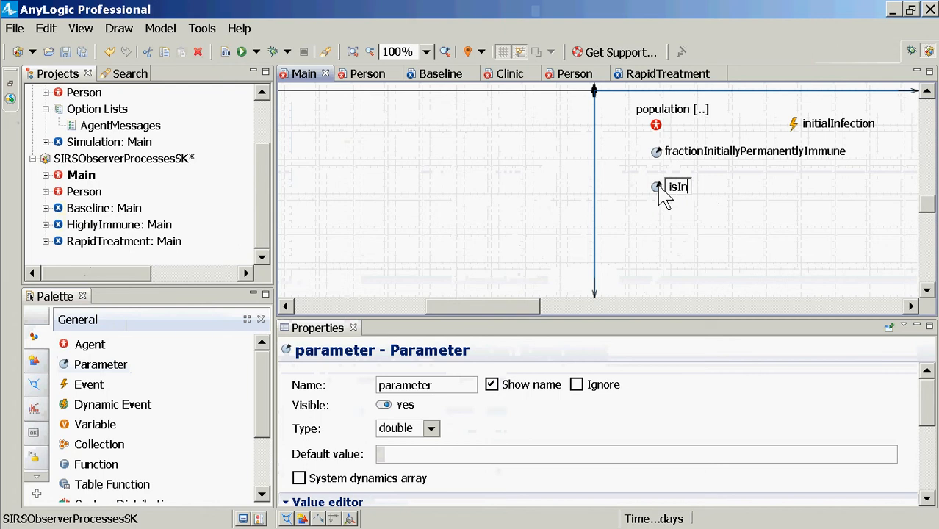
type("InterventionGroup")
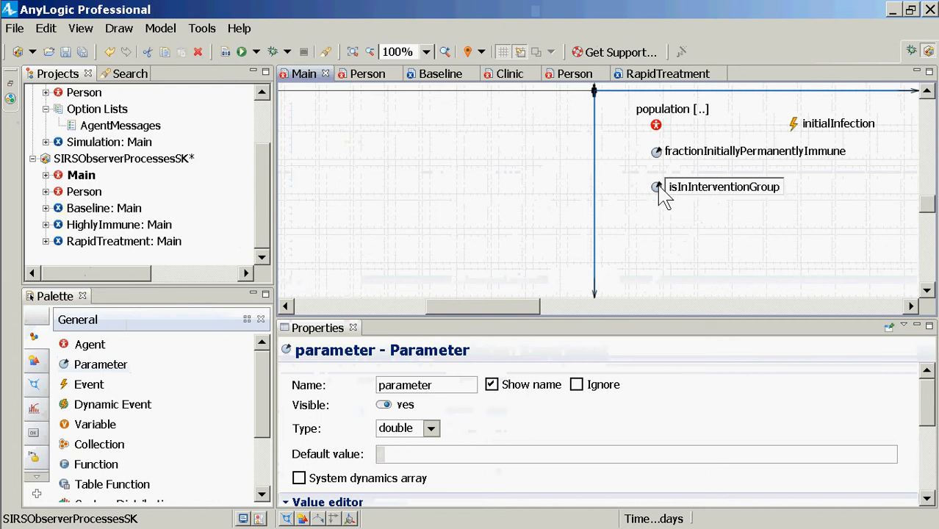
key("Return")
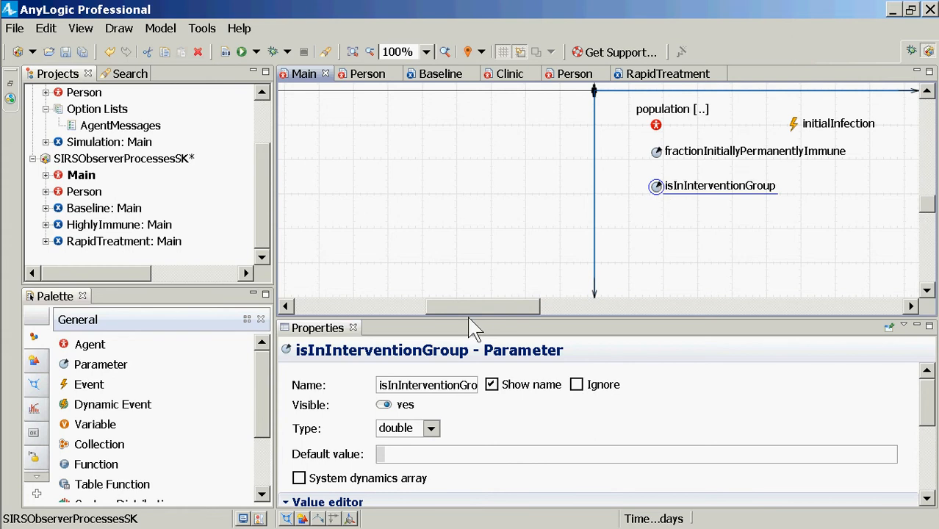
Set the new parameter's type to boolean and rename it isPersonInInterventionGroup.
left_click_drag(469, 317, 490, 175)
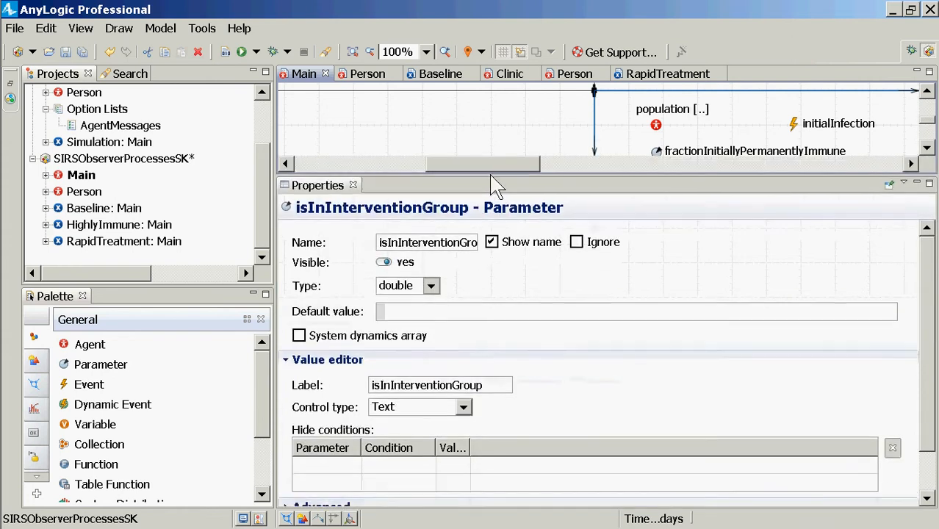
left_click(431, 286)
left_click(401, 306)
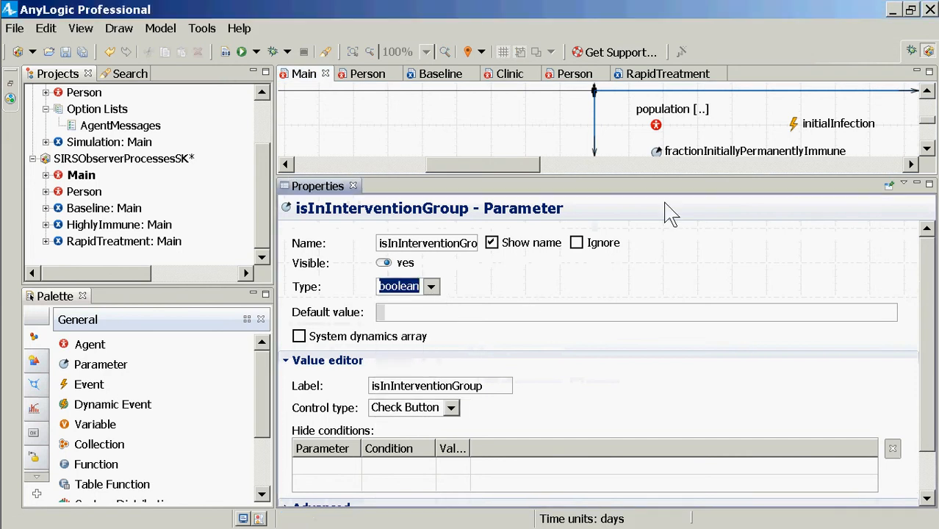
left_click(446, 243)
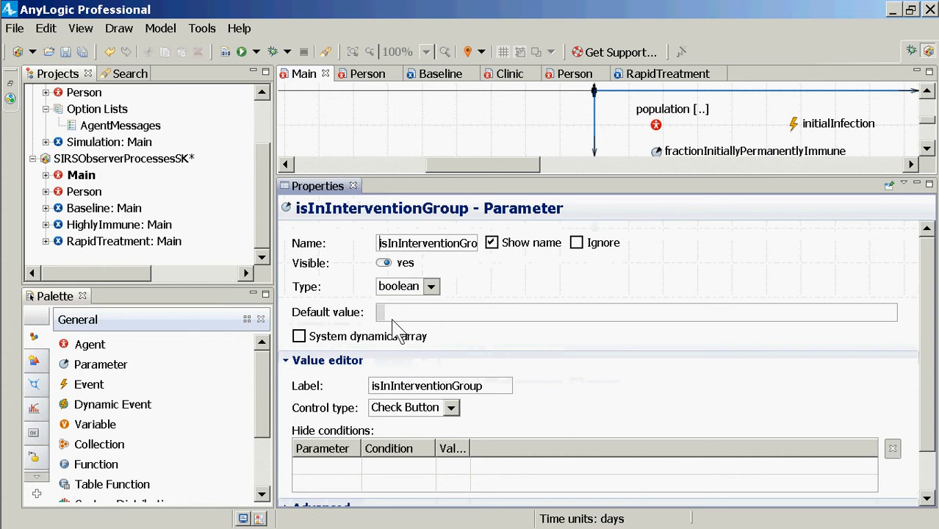
type("PersonIn")
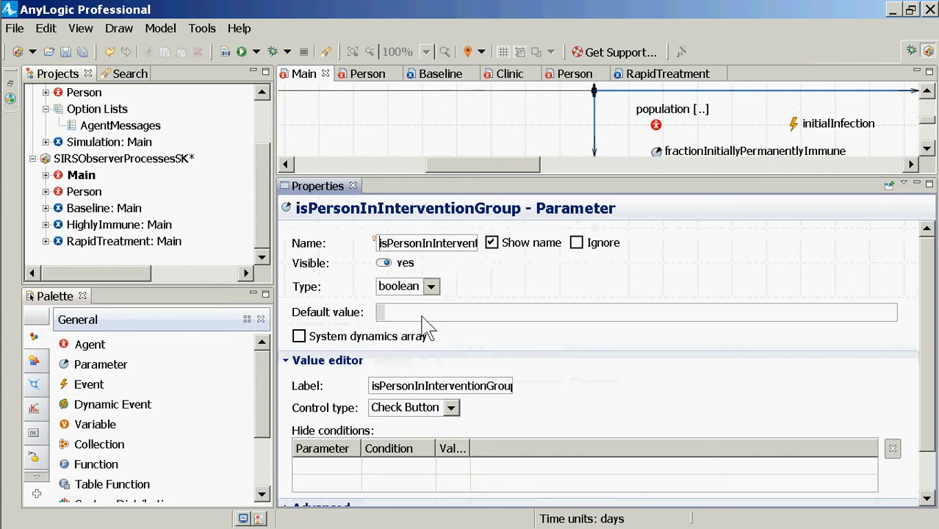
Make the isPersonInInterventionGroup parameter dynamic in its advanced settings.
scroll(415, 332, "down", 2)
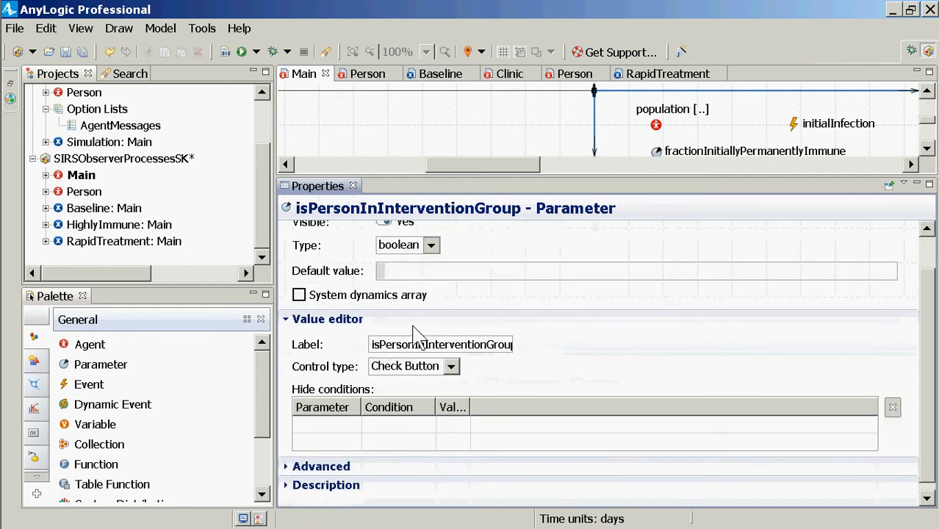
scroll(415, 332, "down", 1)
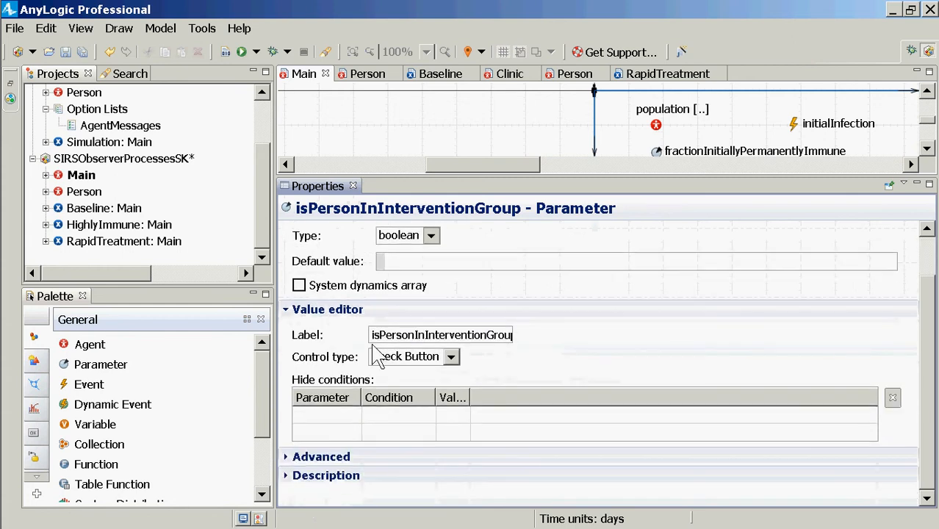
left_click(291, 458)
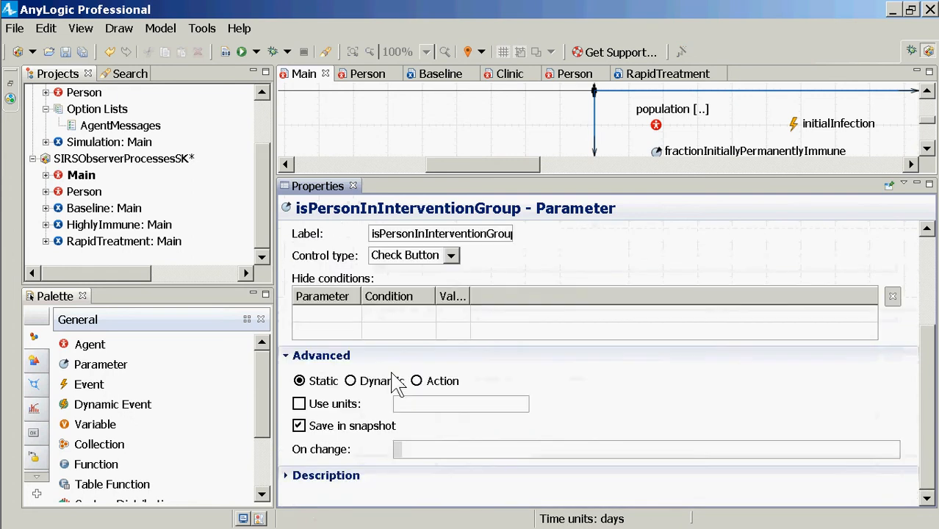
left_click(378, 381)
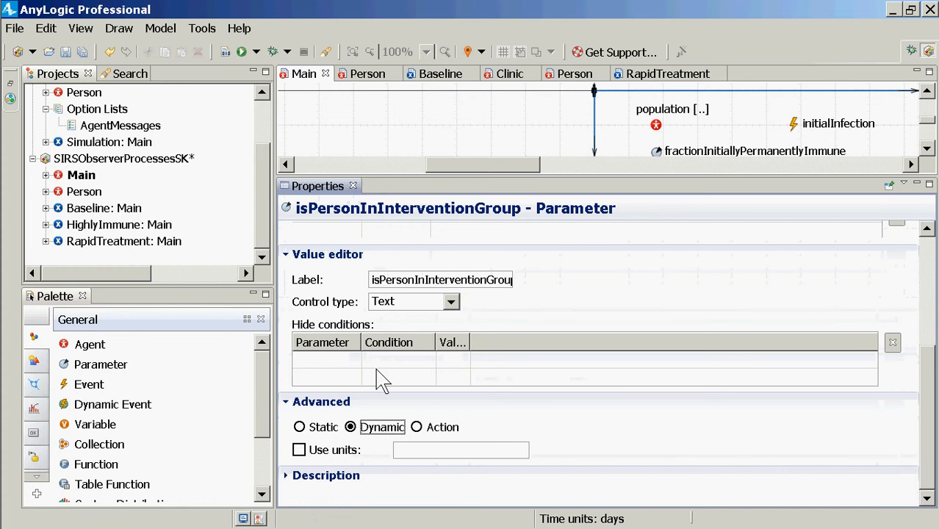
Add an argument named person to the isPersonInInterventionGroup parameter and save the model.
scroll(404, 374, "up", 3)
scroll(408, 371, "up", 3)
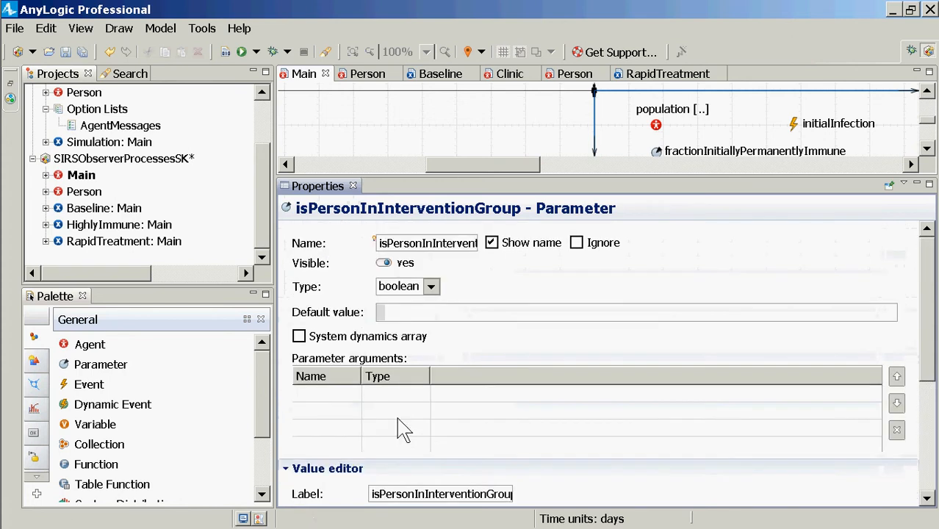
left_click(327, 396)
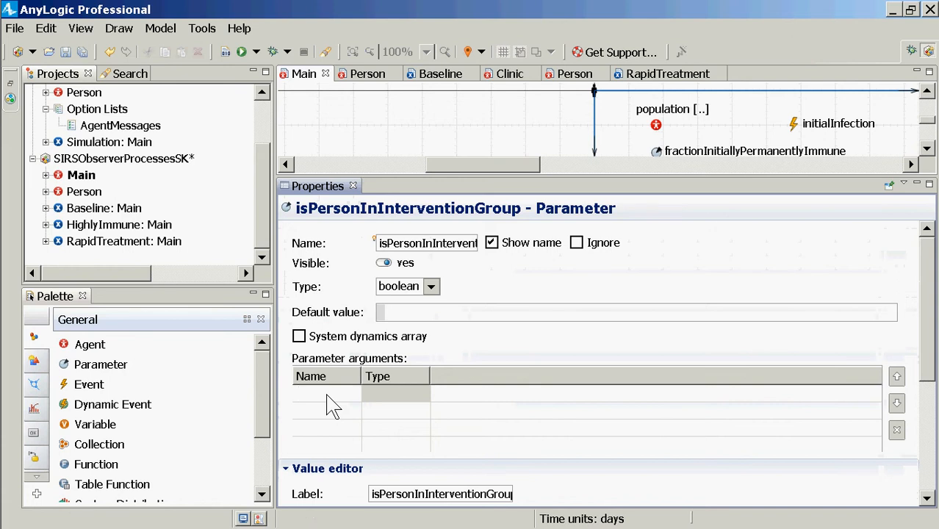
type("person")
left_click(377, 404)
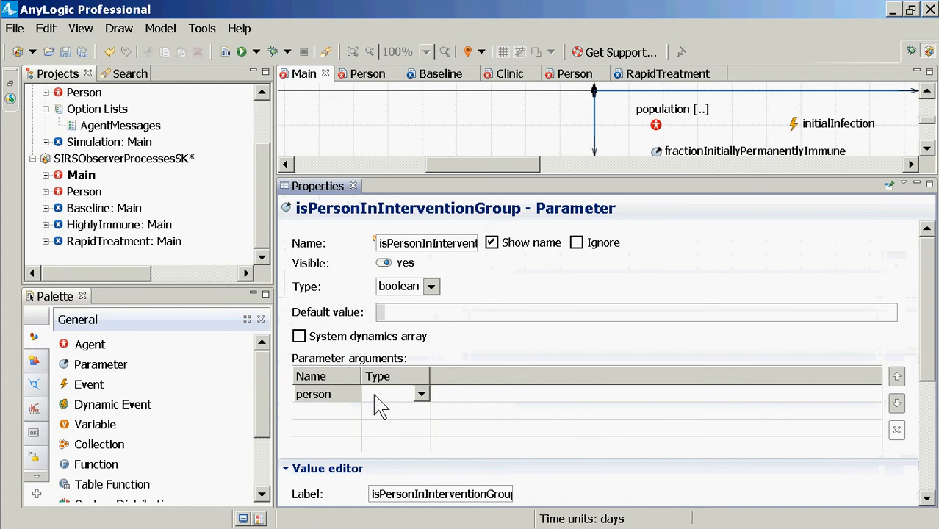
type("Person")
key("ctrl+s")
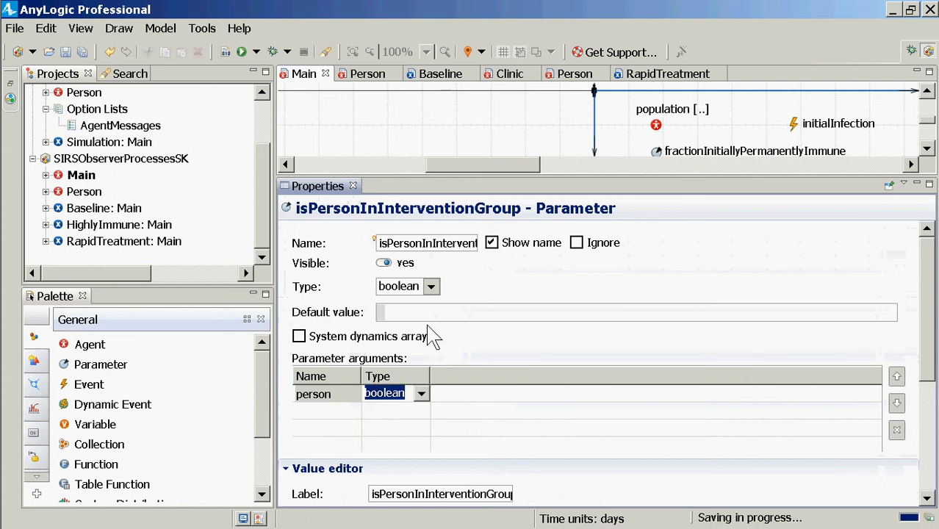
Set the type of the person argument to Person.
left_click(420, 395)
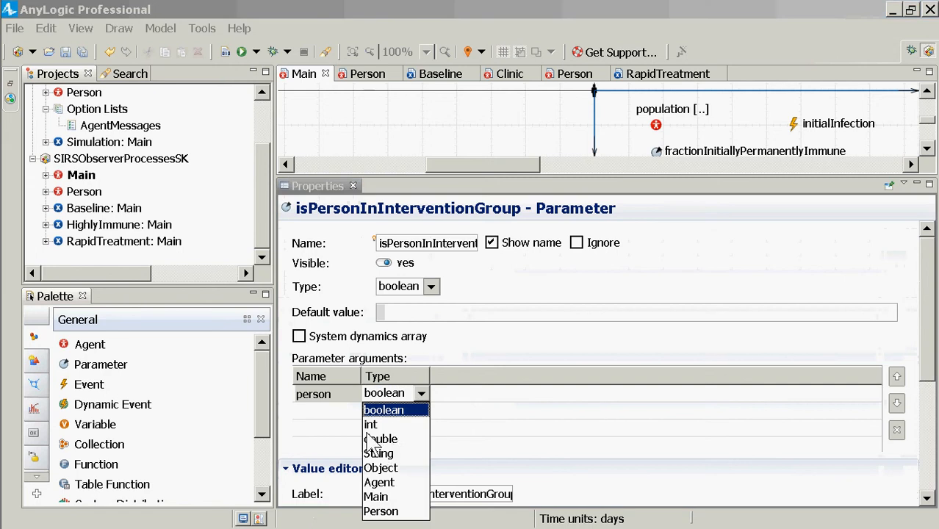
key("Down")
key("Down")
key("Down")
key("Down")
key("Down")
key("Down")
key("Down")
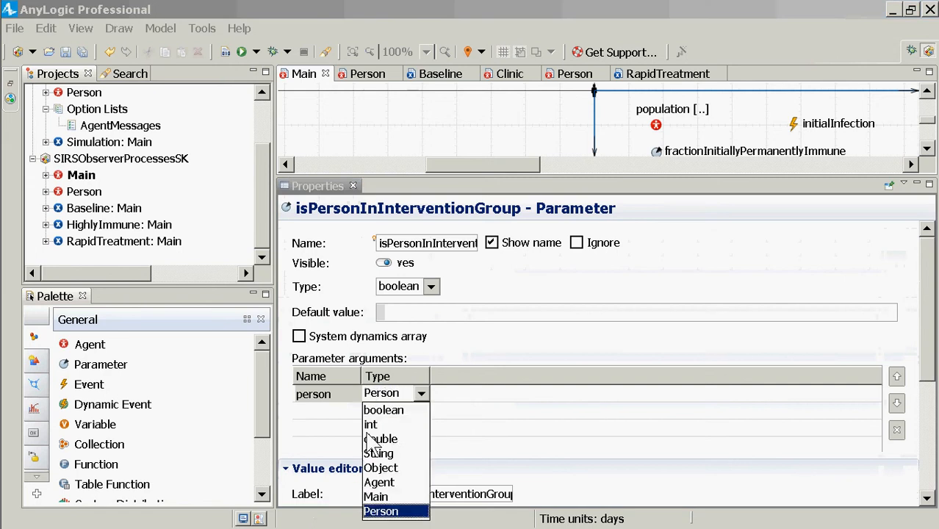
key("Return")
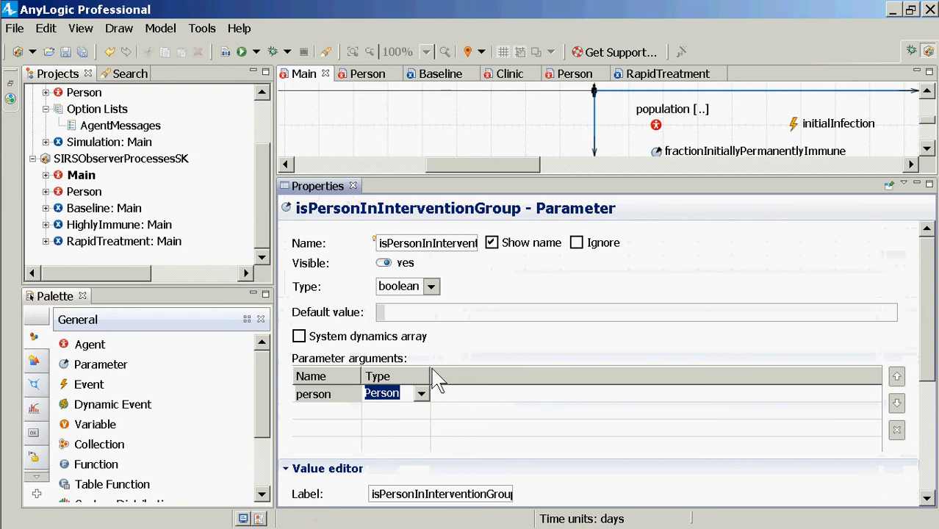
left_click(462, 346)
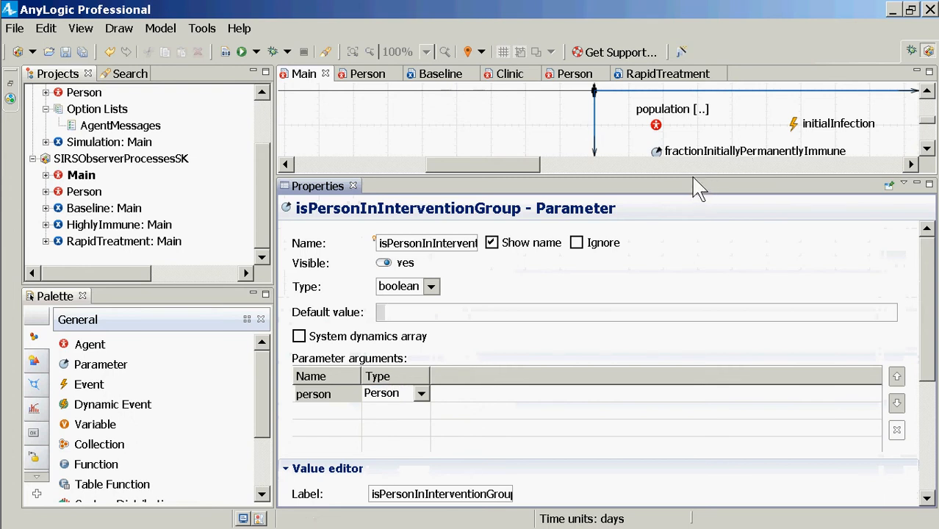
Add a second parameter named performInterventionOnPerson to Main, directly below isPersonInInterventionGroup.
left_click_drag(691, 183, 683, 246)
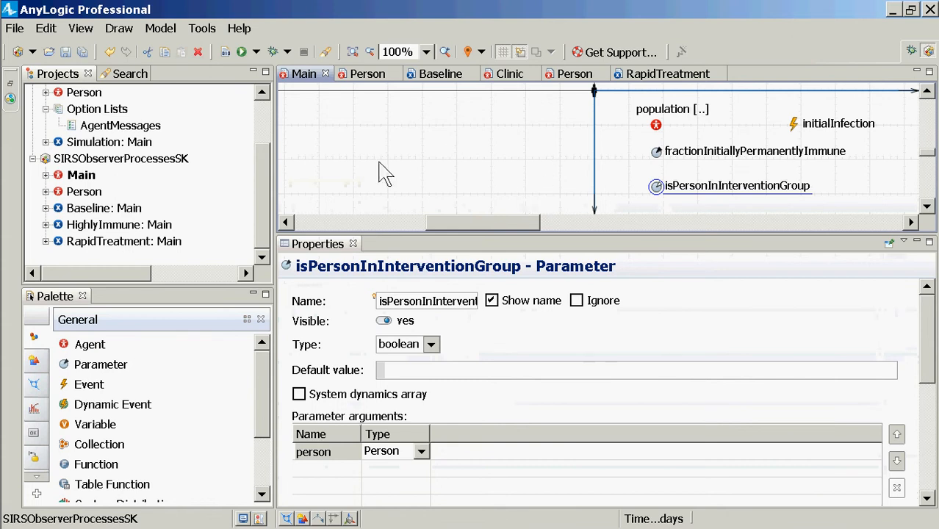
left_click(100, 365)
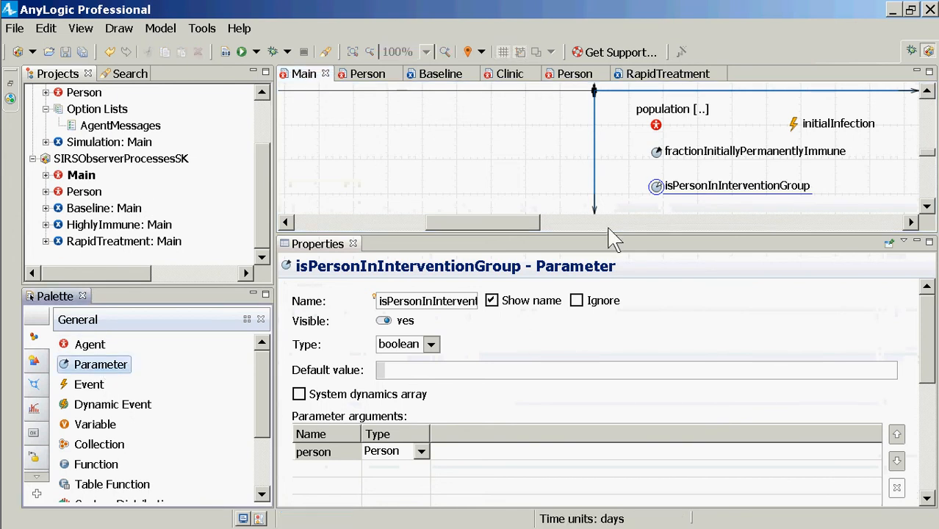
left_click(658, 201)
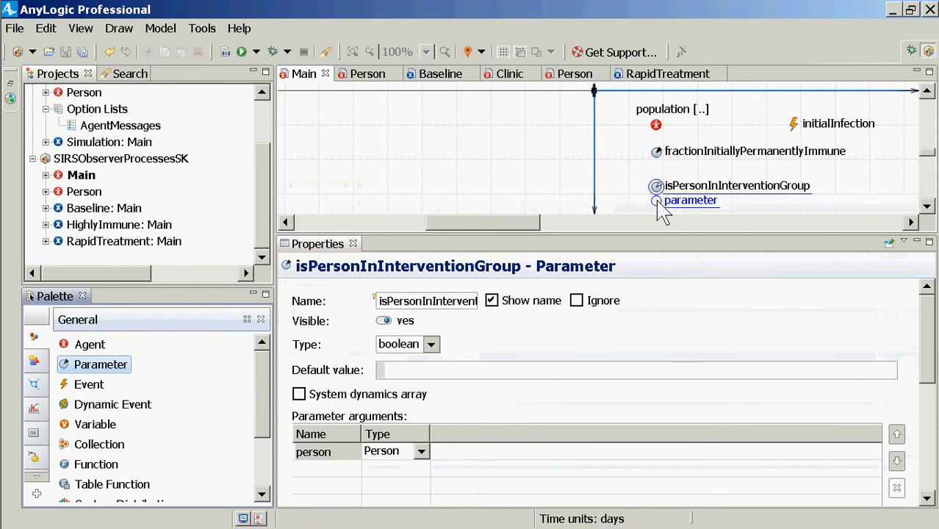
double_click(657, 203)
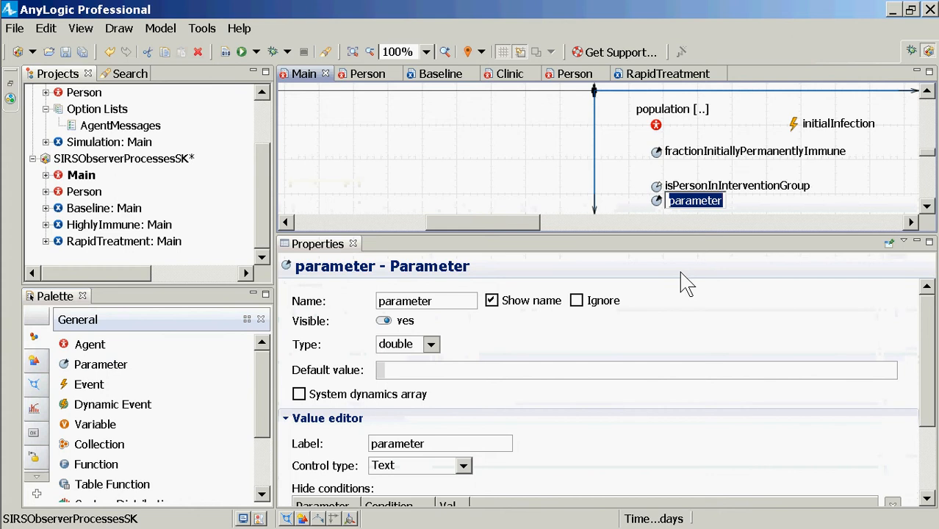
type("performInterven")
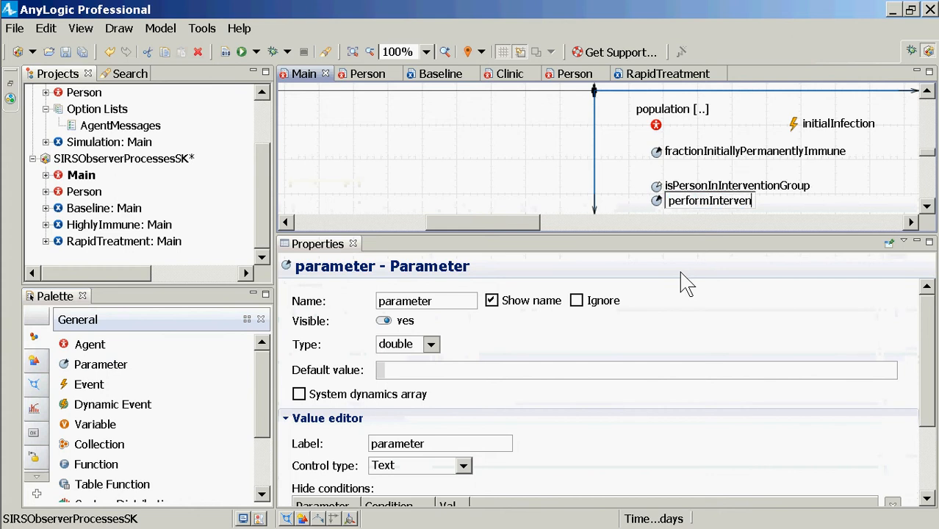
type("tionOnPerson")
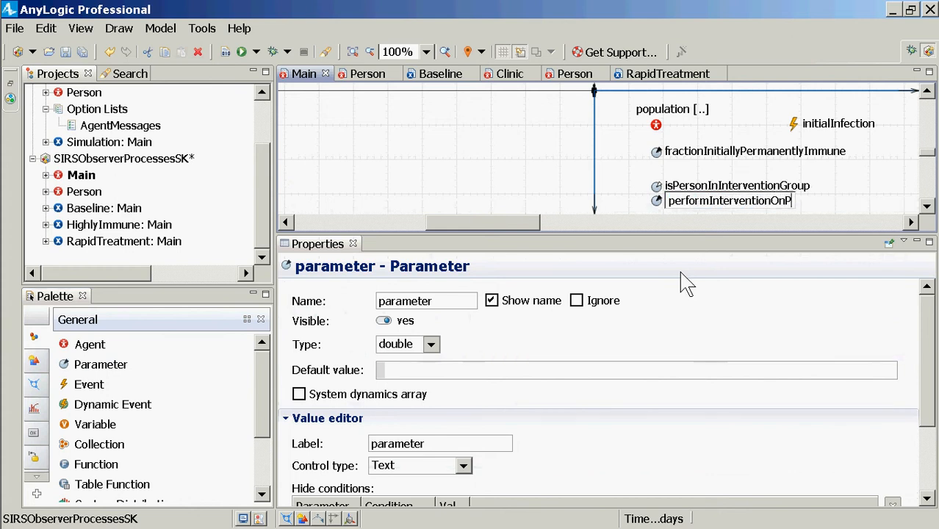
key("Return")
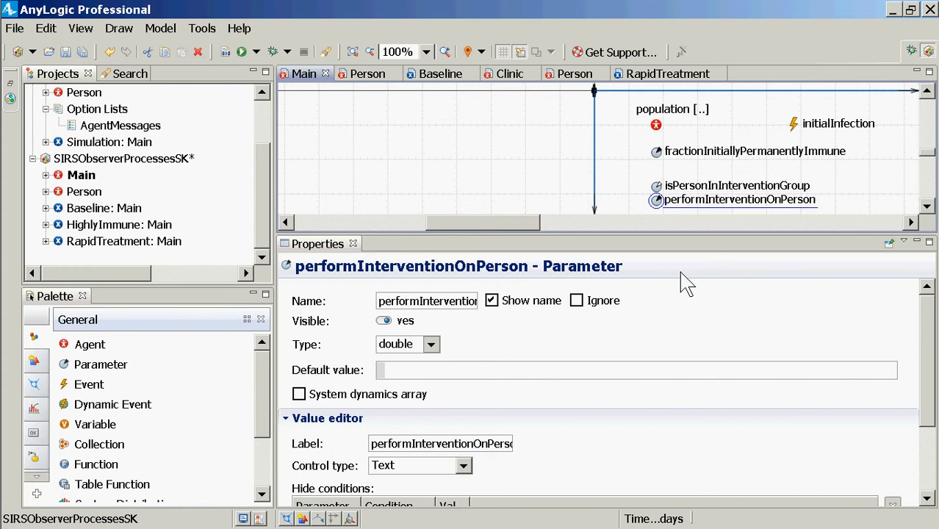
Set the performInterventionOnPerson parameter's kind to Action in its advanced settings.
left_click(506, 351)
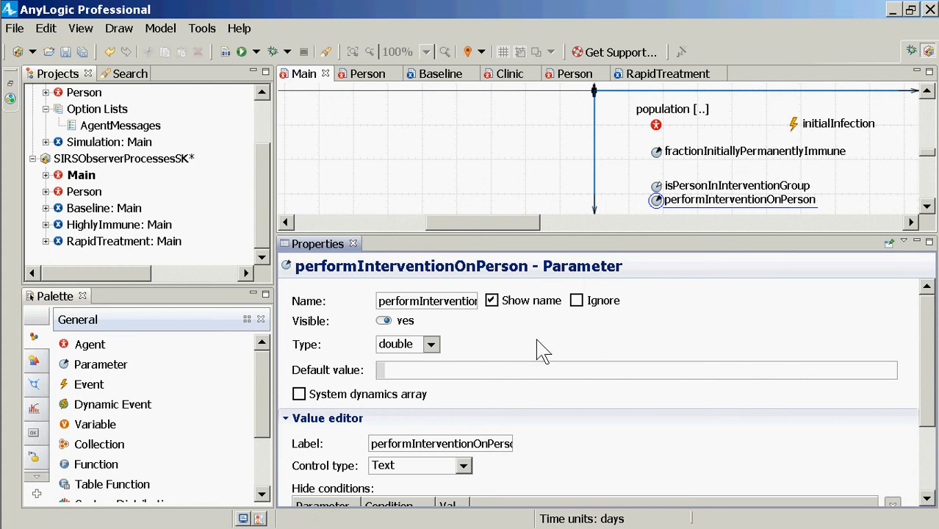
scroll(542, 351, "down", 3)
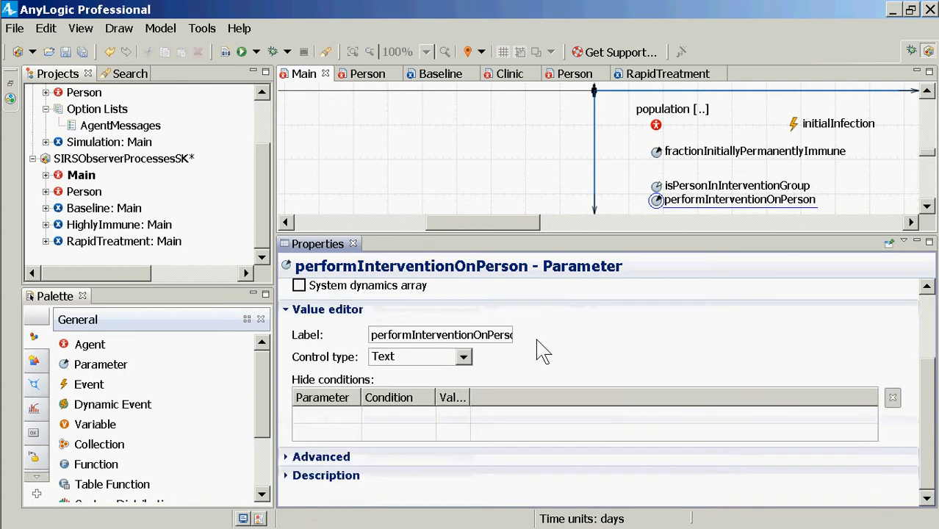
left_click(287, 457)
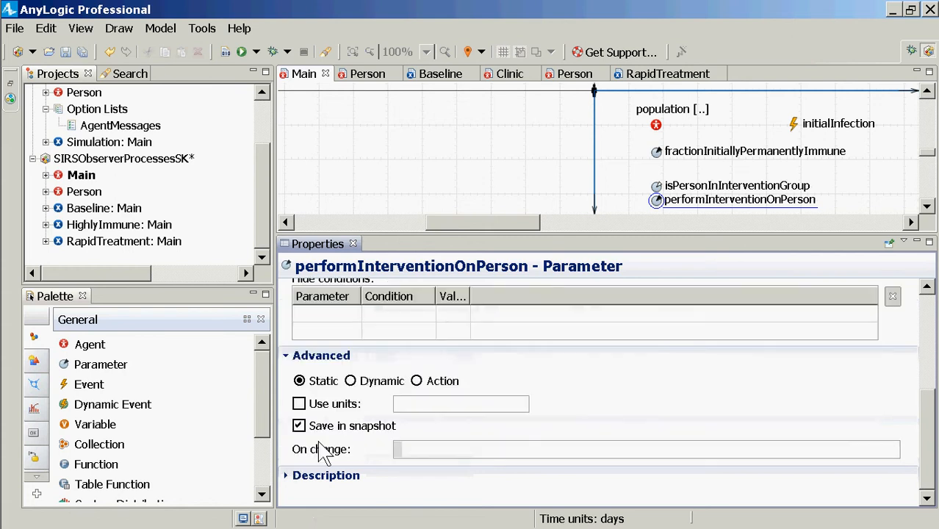
left_click(422, 382)
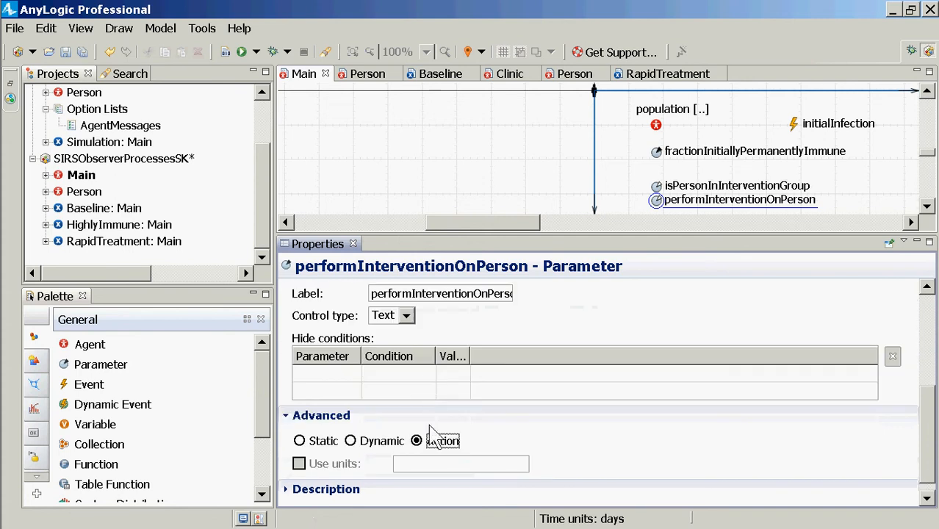
Add an argument named person of type Person to the performInterventionOnPerson parameter.
scroll(446, 411, "up", 5)
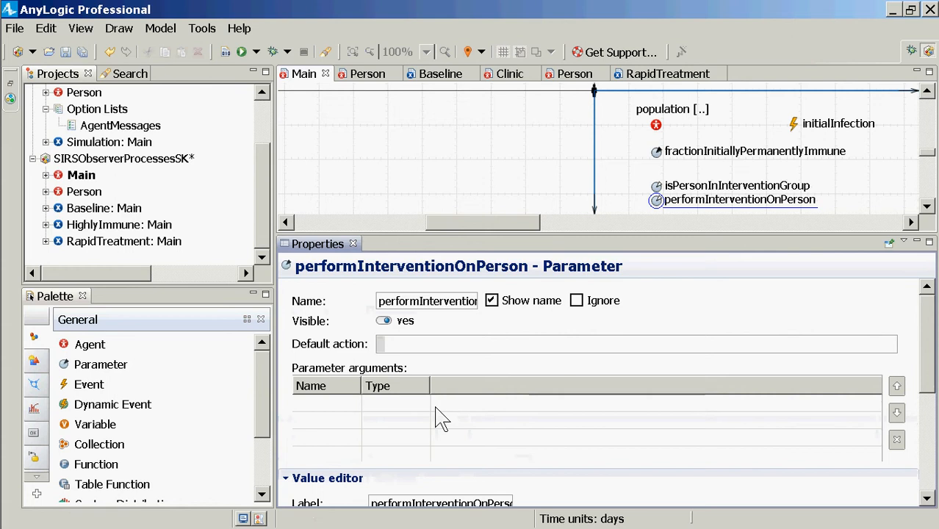
left_click(332, 419)
type("p")
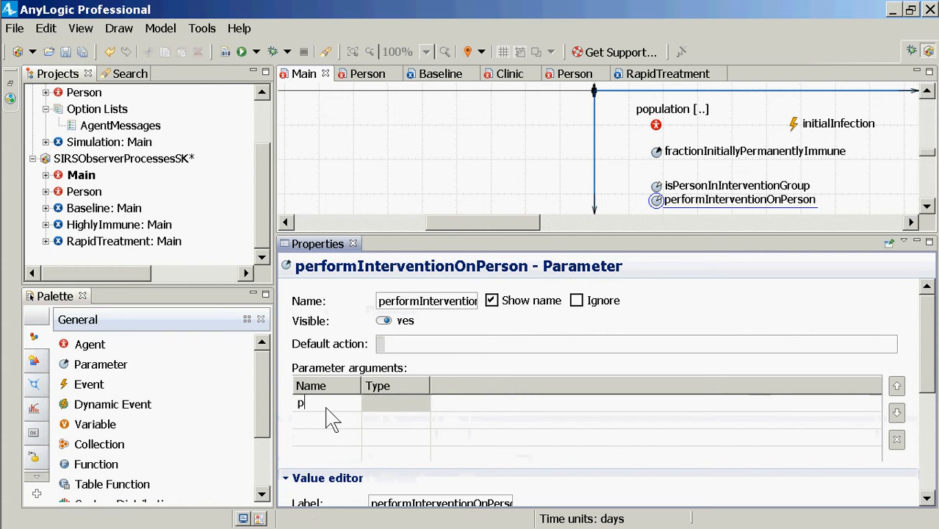
type("erson")
left_click(382, 412)
type("Person")
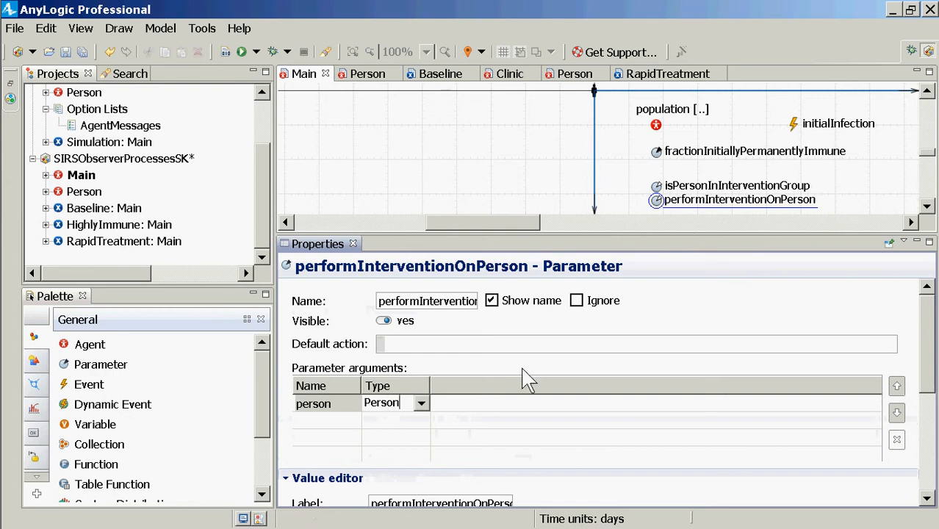
left_click(507, 348)
scroll(467, 367, "down", 6)
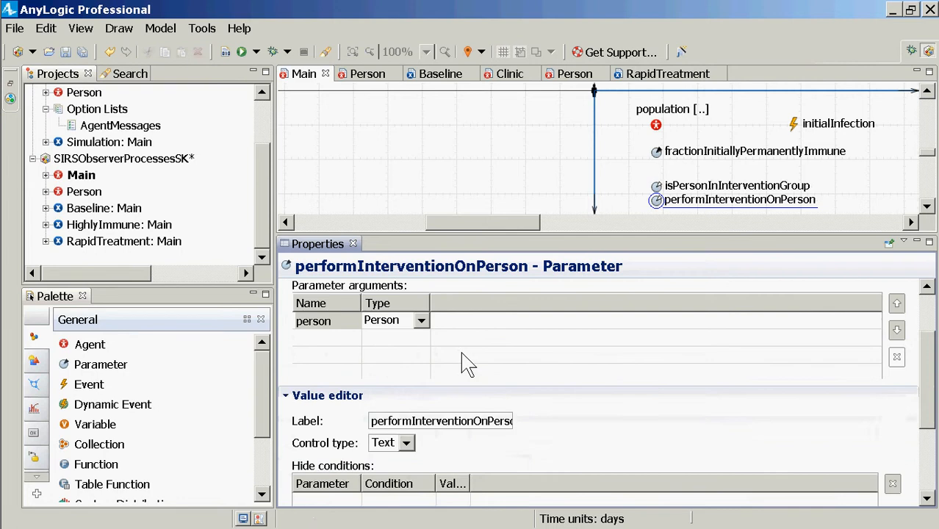
scroll(471, 301, "up", 4)
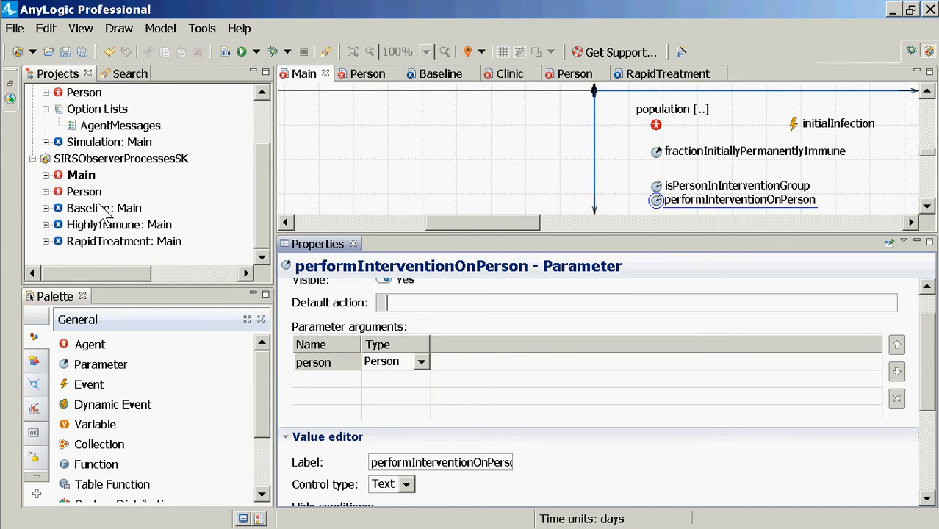
Add an event named performIntervention to Main, just below the two intervention parameters.
left_click(84, 177)
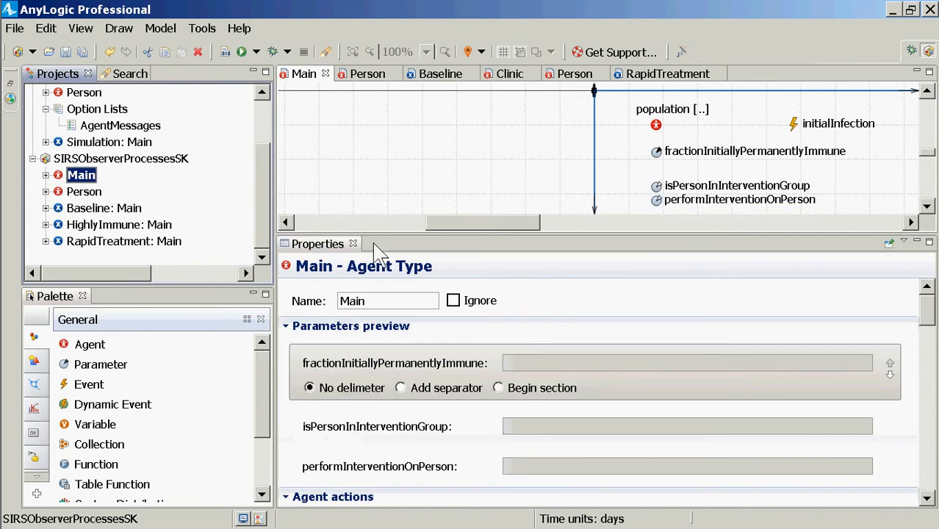
left_click_drag(377, 235, 405, 87)
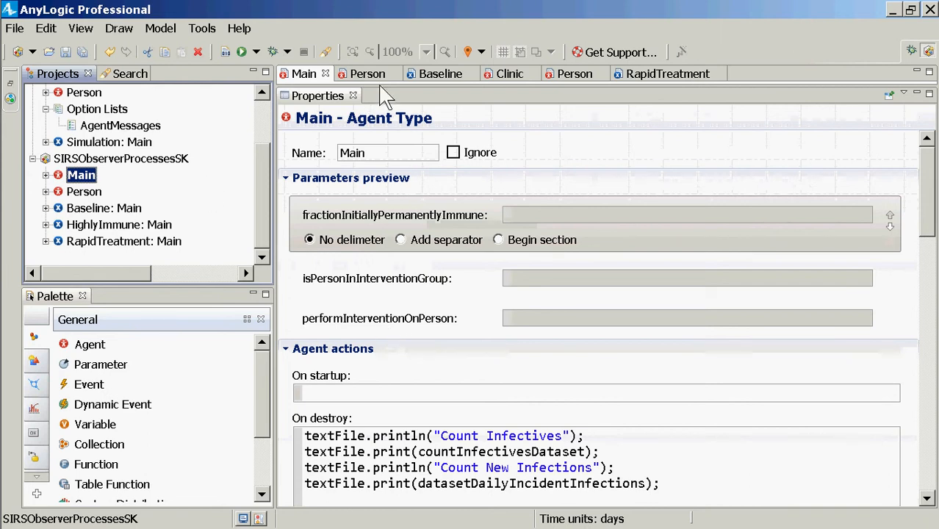
left_click_drag(381, 87, 357, 416)
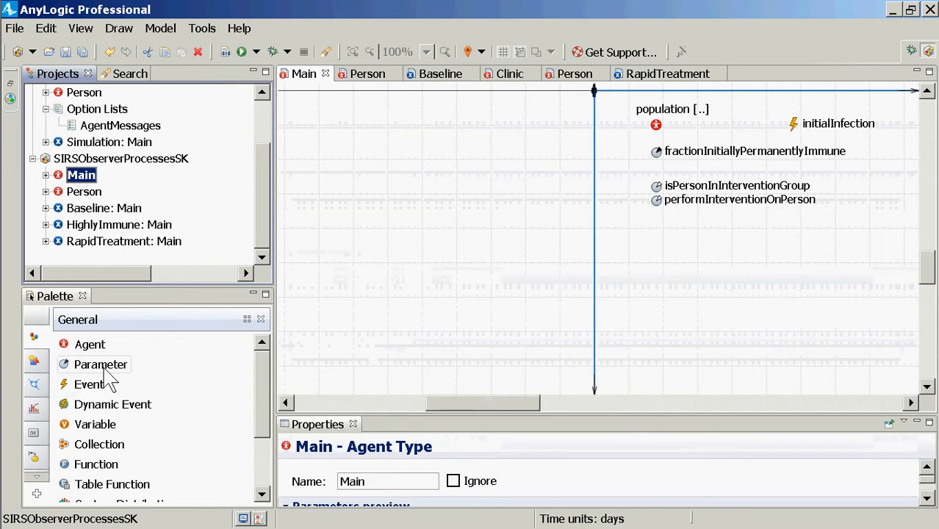
left_click_drag(80, 386, 666, 245)
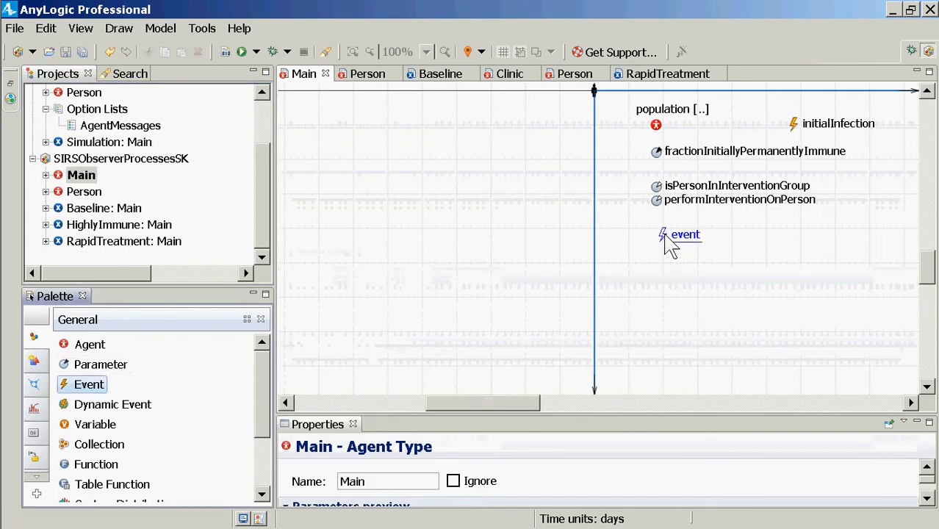
type("perfor")
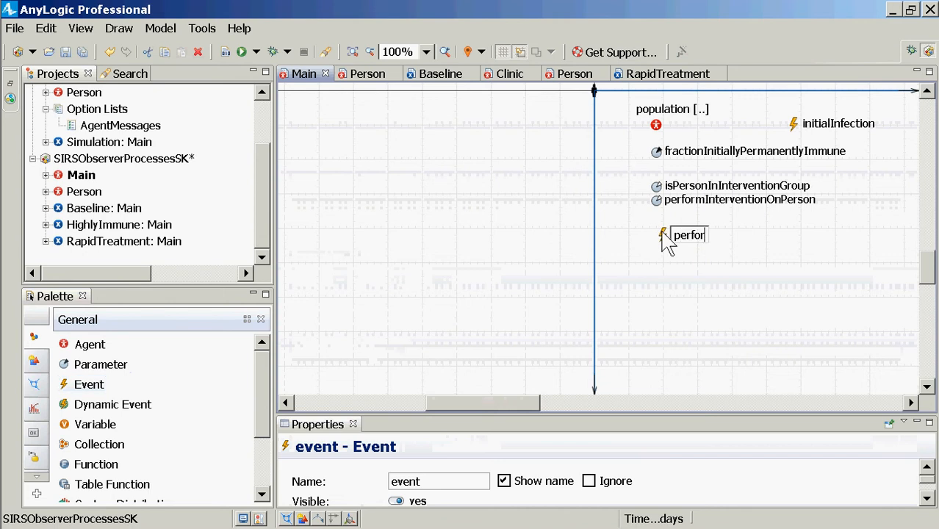
type("mIntervention")
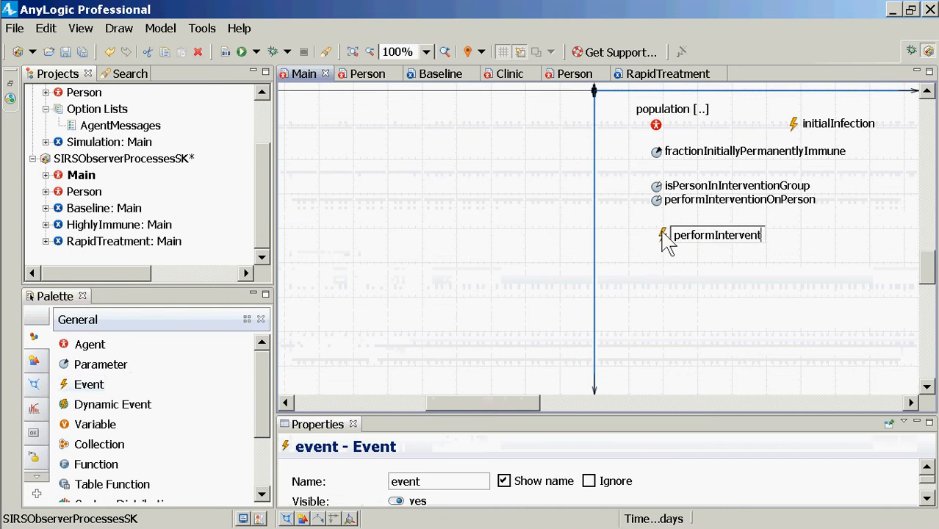
key("Return")
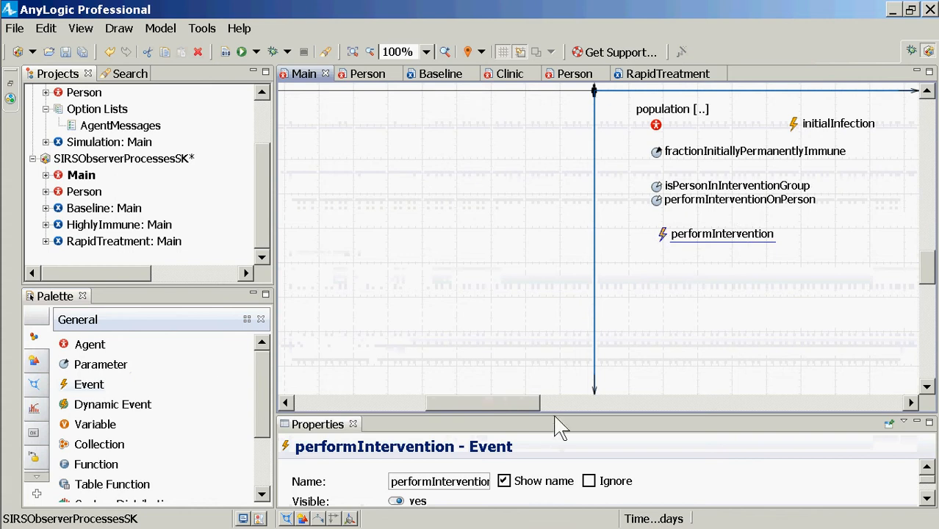
Start the performIntervention event's action code with the loop header for (Person person : this.population).
left_click_drag(556, 420, 632, 156)
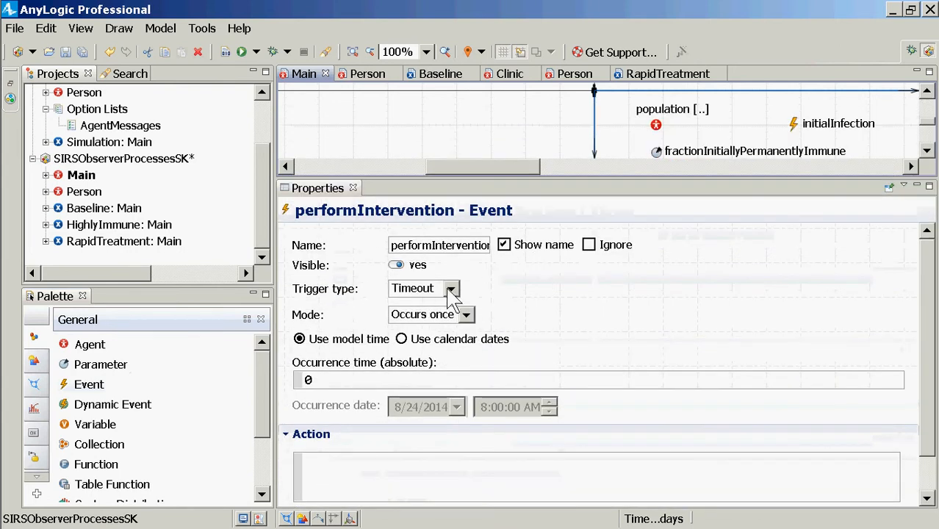
left_click(397, 377)
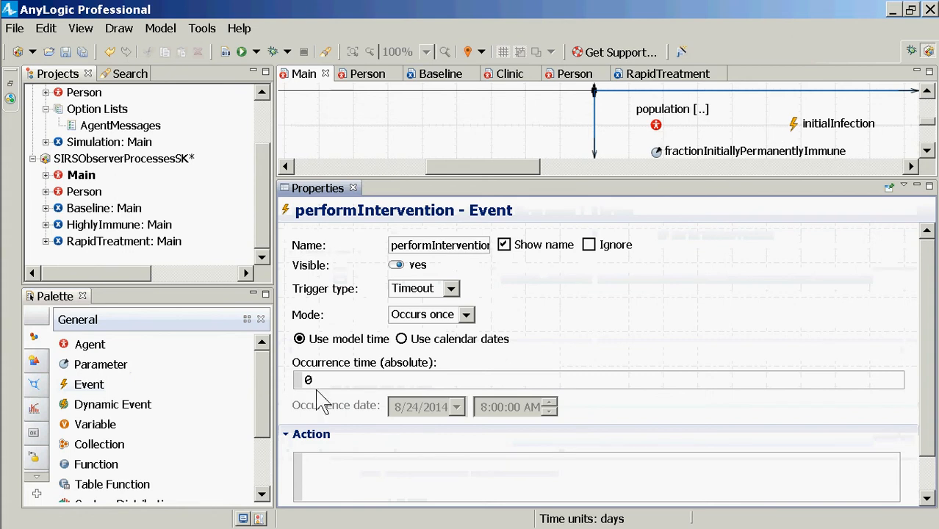
left_click(331, 467)
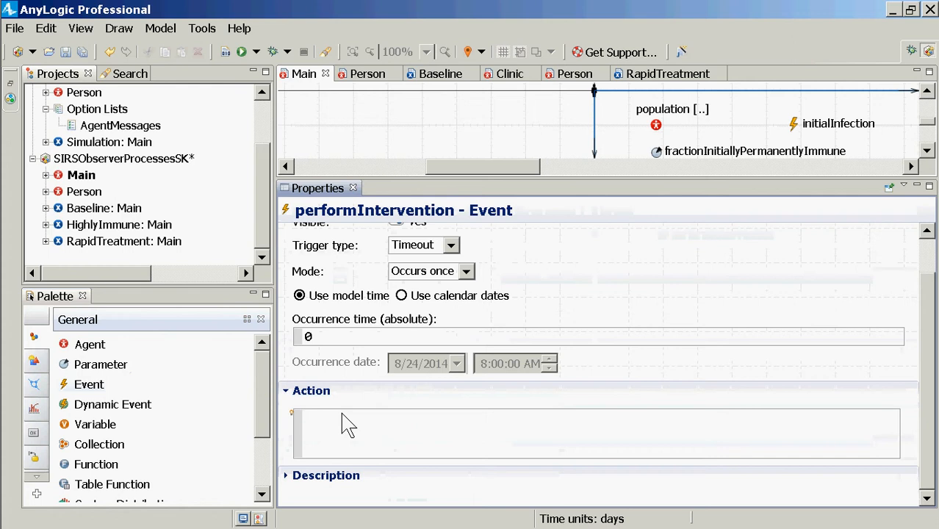
type("for (Person person : ")
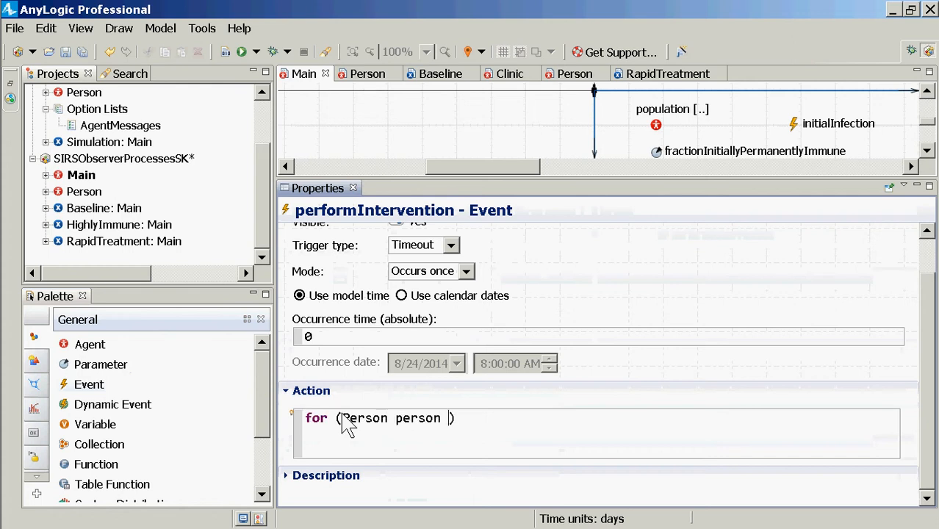
type("peop")
key("BackSpace")
key("BackSpace")
key("BackSpace")
key("BackSpace")
type("this.opu")
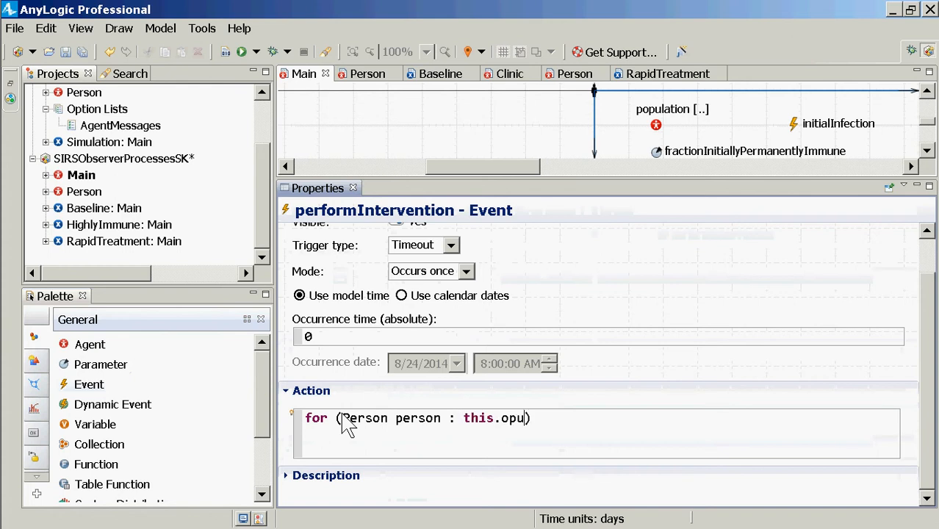
key("BackSpace")
key("BackSpace")
key("BackSpace")
type("poup")
key("BackSpace")
key("BackSpace")
type("pulation")
key("End")
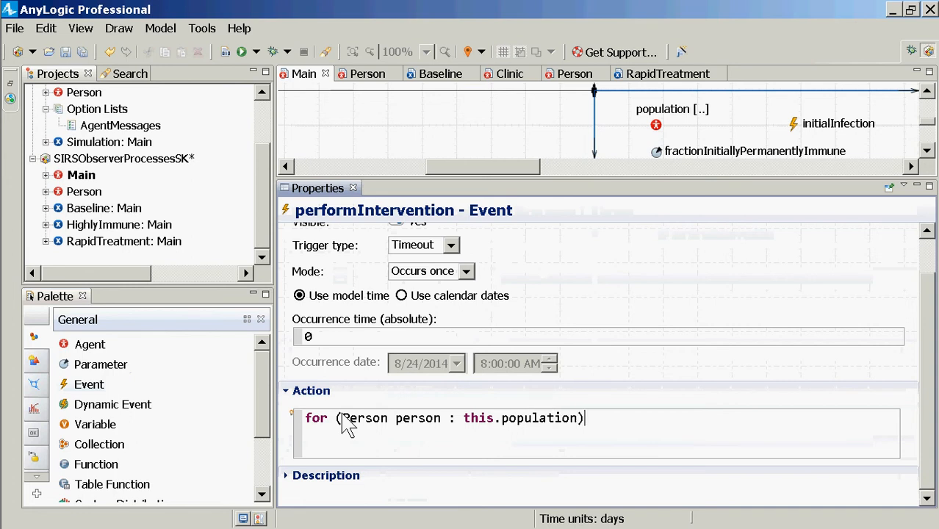
Give the for loop a braced body with an empty line inside it for its contents.
key("Return")
type("{")
key("Return")
type("}")
left_click(927, 151)
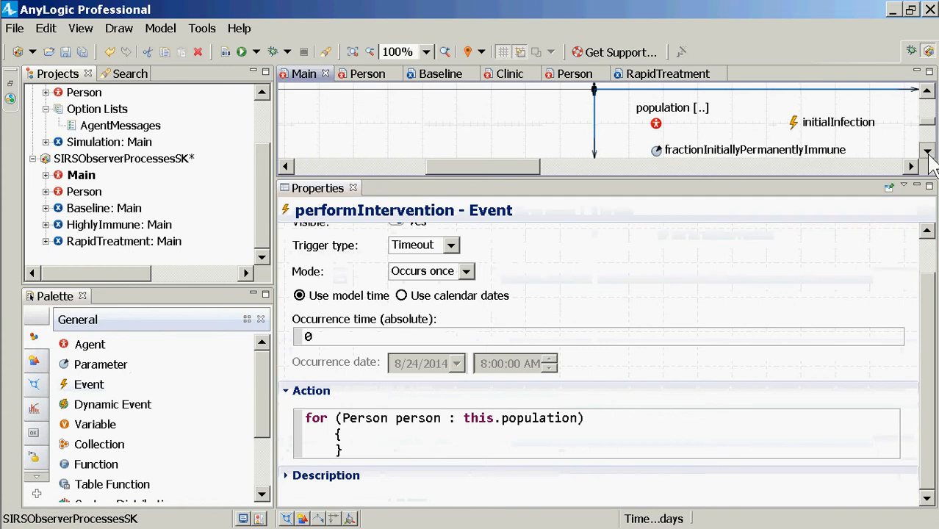
left_click(927, 152)
left_click(927, 151)
left_click(927, 151)
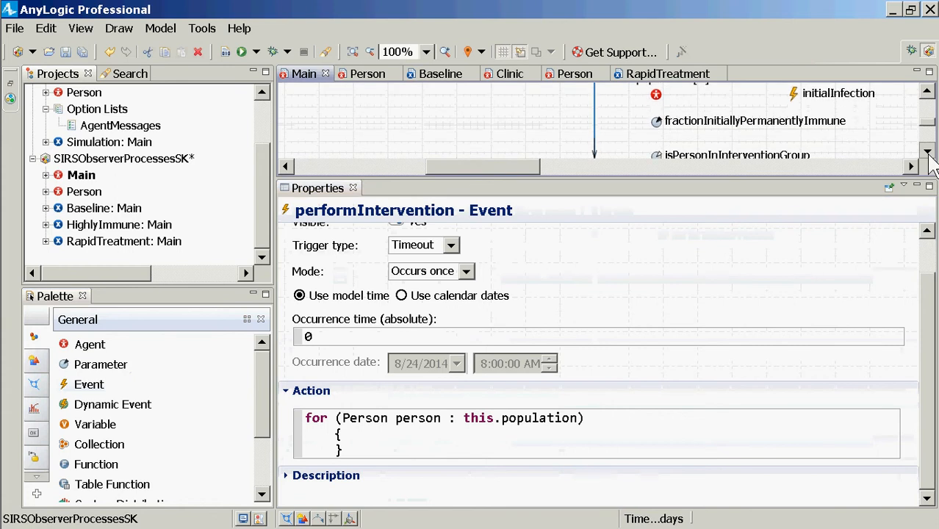
left_click(927, 151)
left_click(927, 151)
left_click(927, 151)
left_click(927, 152)
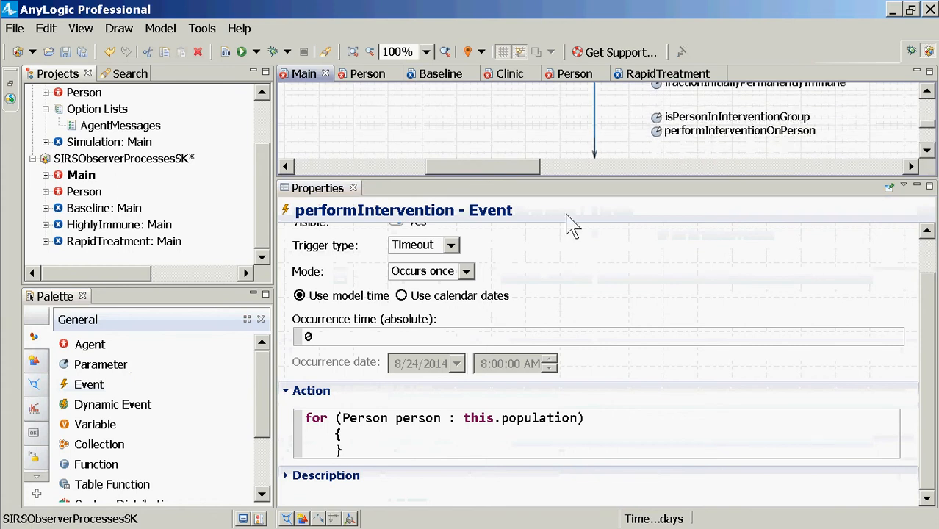
left_click(375, 435)
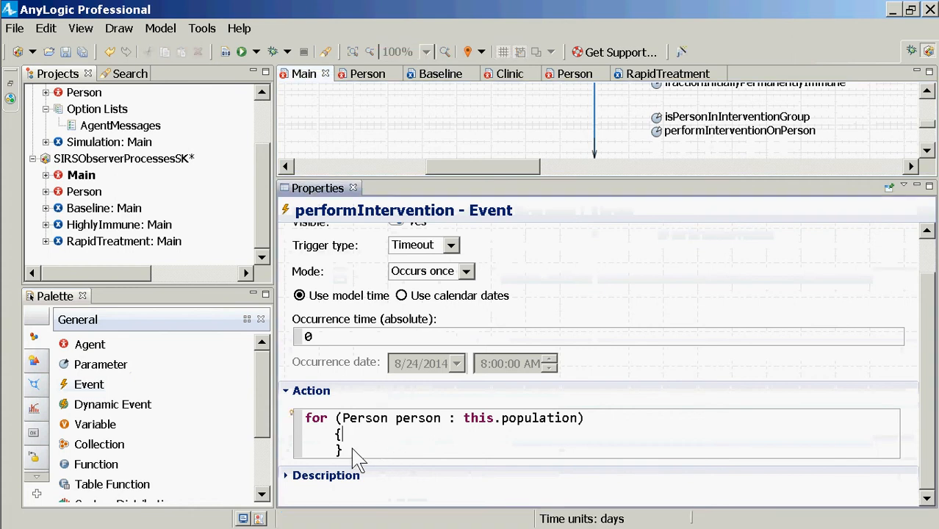
key("Left")
key("Down")
key("Return")
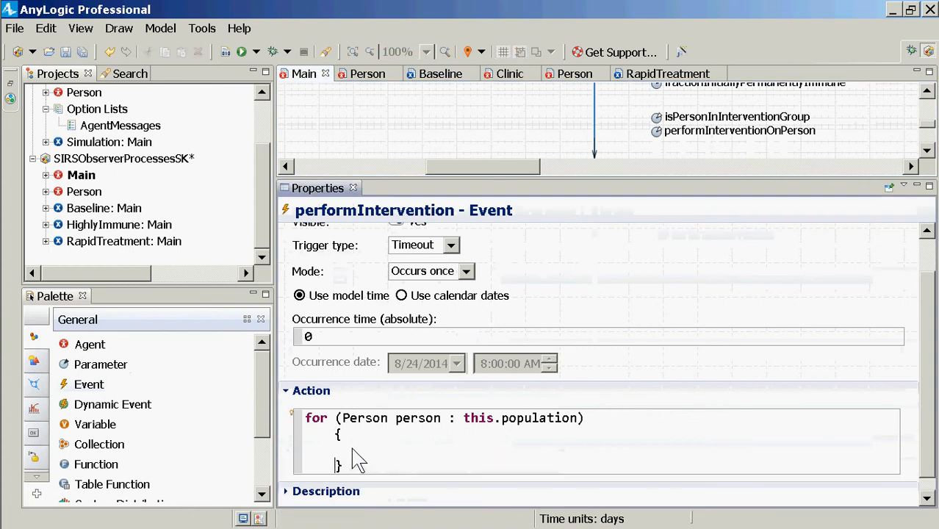
key("Up")
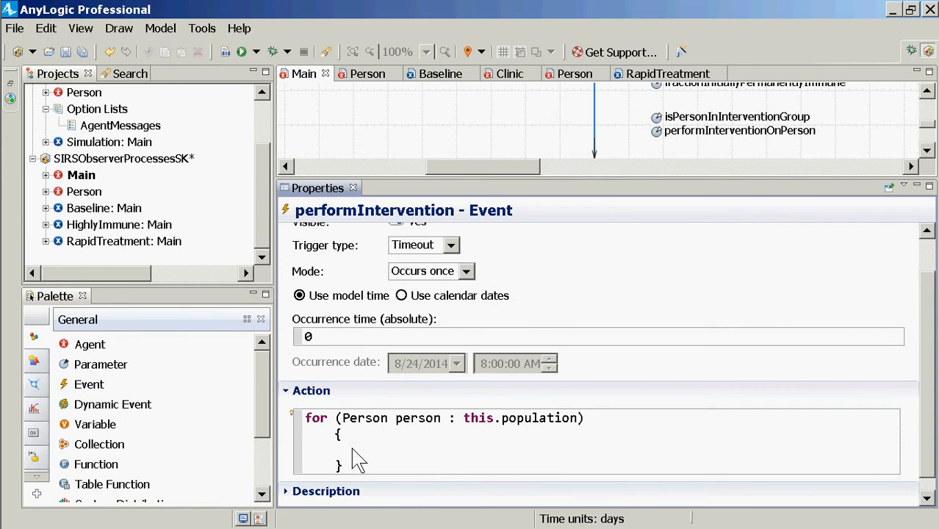
Inside the loop, write the condition if (isPersonInInterventionGroup(person)) and start a new line below it.
type("if (")
key("Delete")
scroll(544, 345, "down", 1)
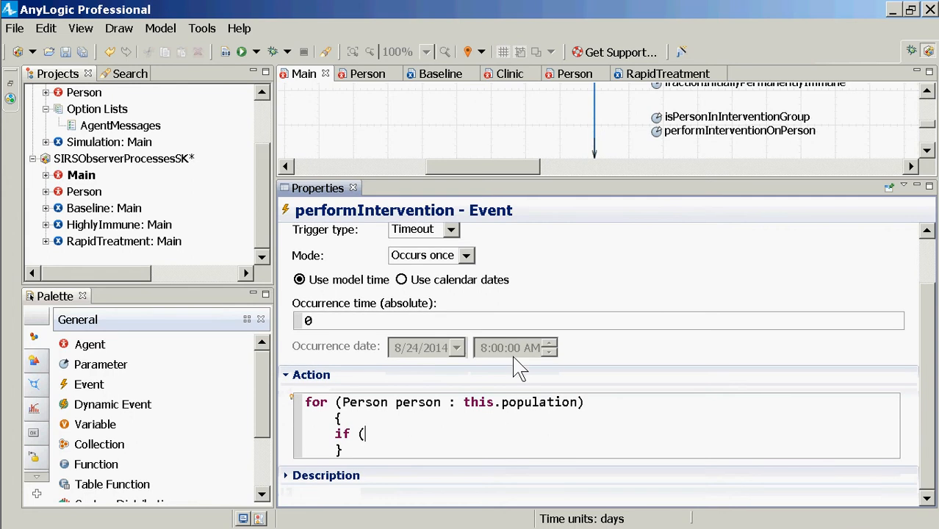
type("isPerson")
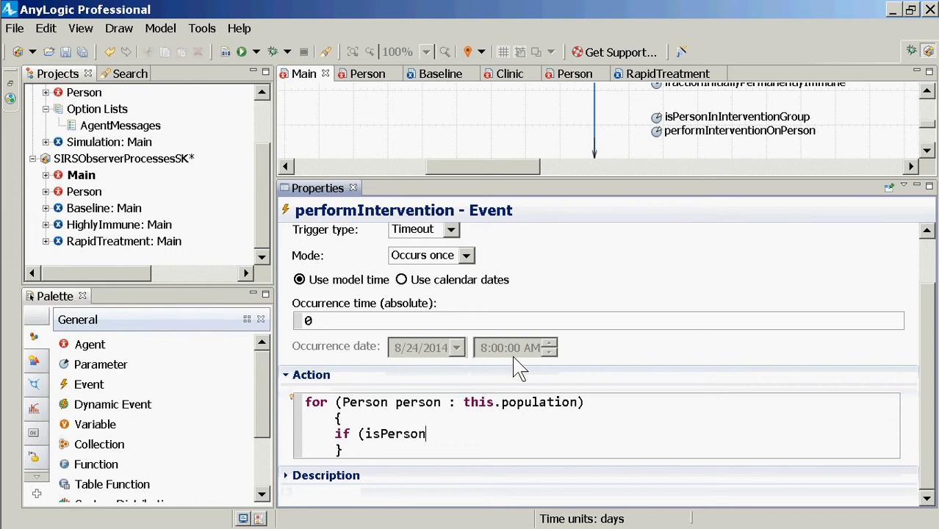
key("ctrl+space")
key("Return")
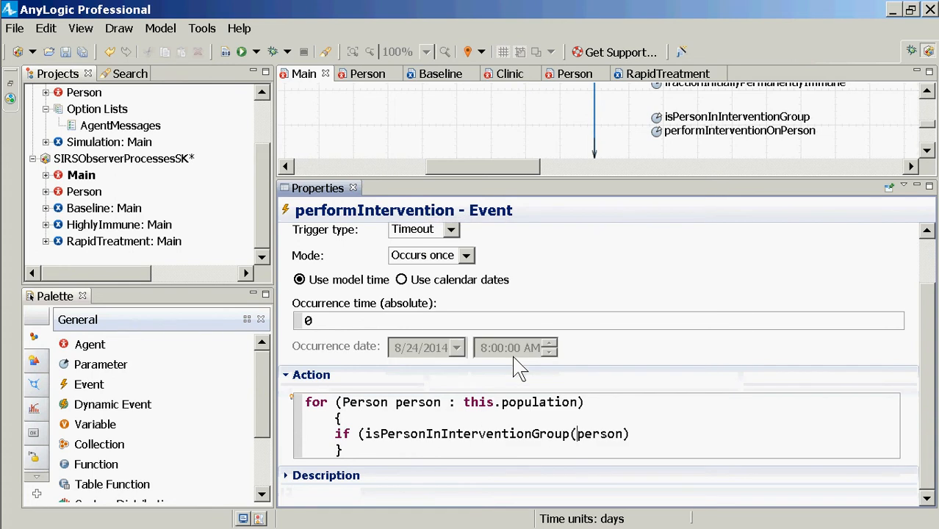
key("ctrl+shift+Left")
key("End")
type(")")
key("Return")
Under the if condition, call performInterventionOnPerson(person); for the loop's person variable.
key("Up")
key("Up")
key("Up")
key("ctrl+Right")
key("ctrl+shift+Right")
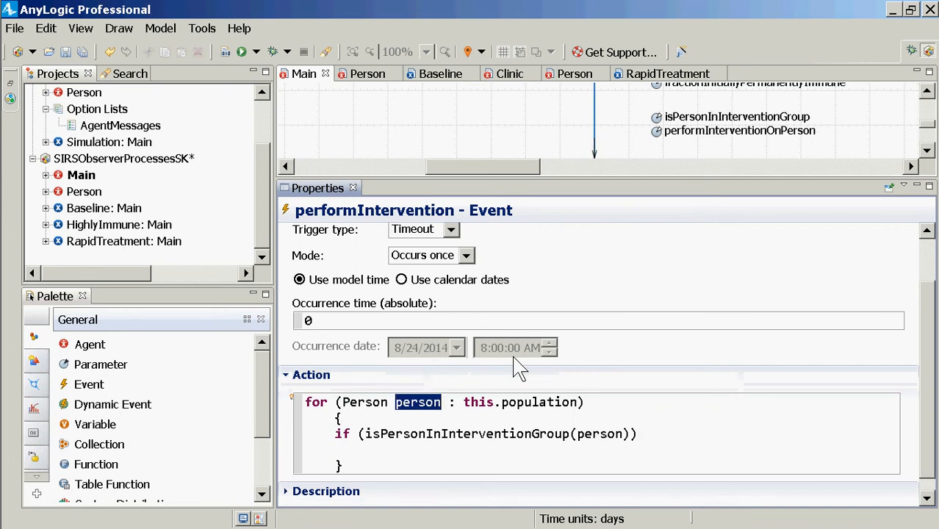
key("Down")
key("Down")
key("Down")
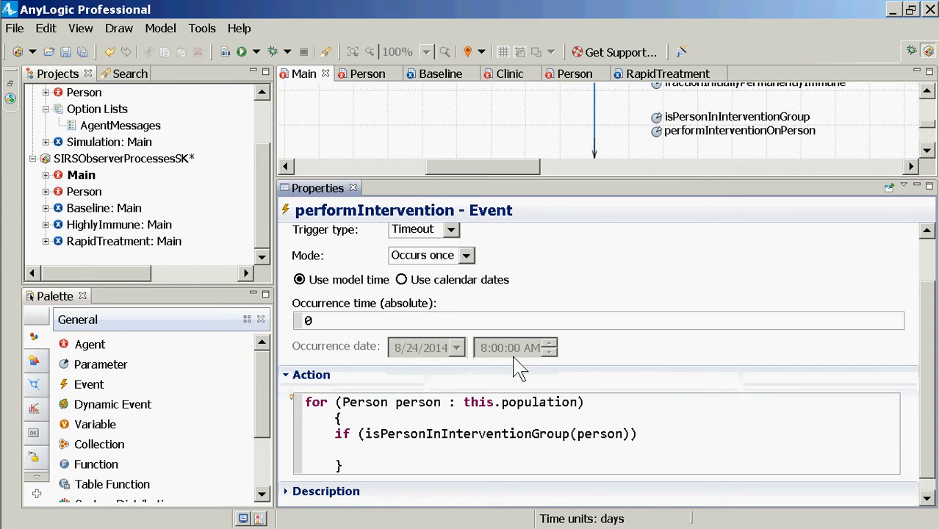
type("perform")
key("ctrl+space")
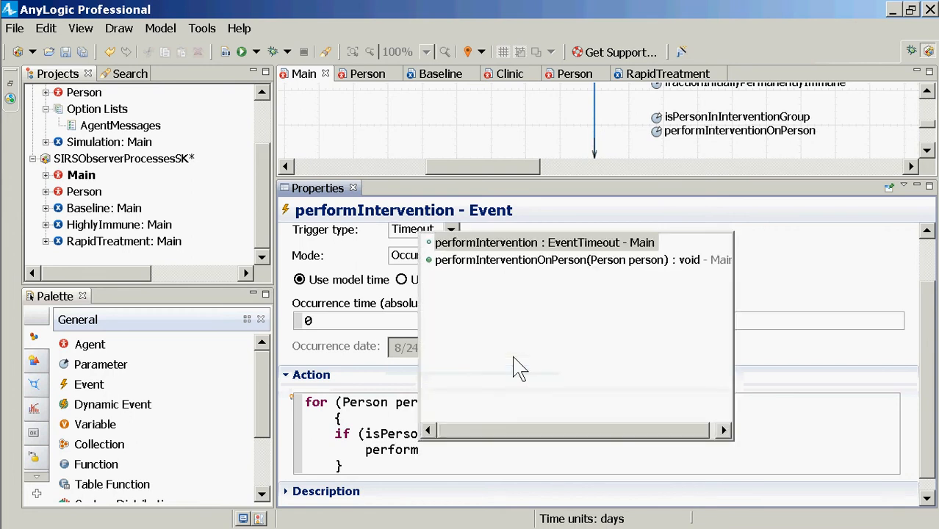
key("Down")
key("Return")
key("End")
type(";")
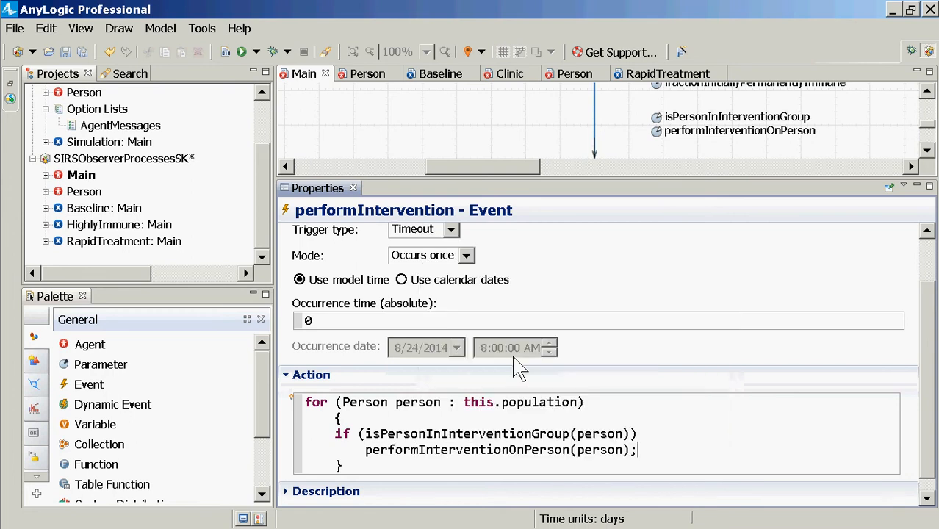
Save the SIRSObserverProcessesSK model and build it.
key("ctrl+s")
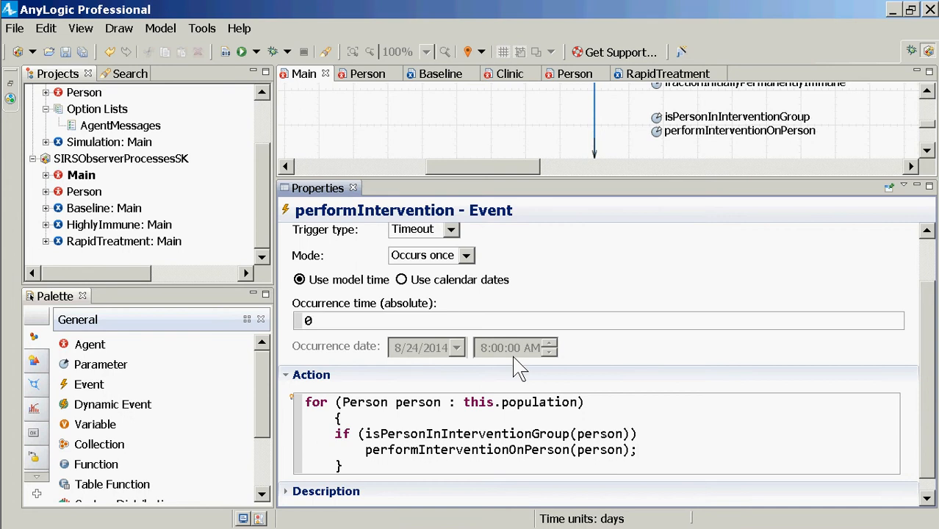
left_click(225, 53)
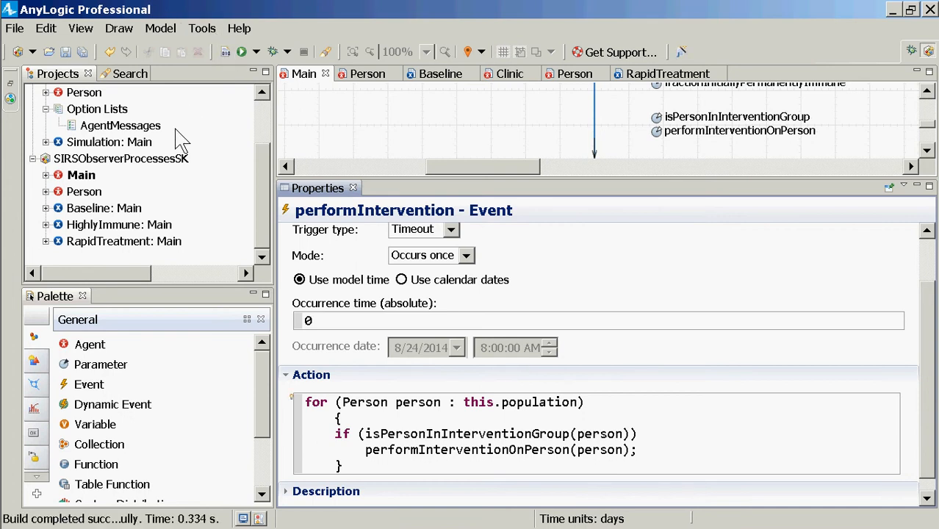
Delete the RapidTreatment experiment from the SIRSObserverProcessesSK model.
left_click(117, 242)
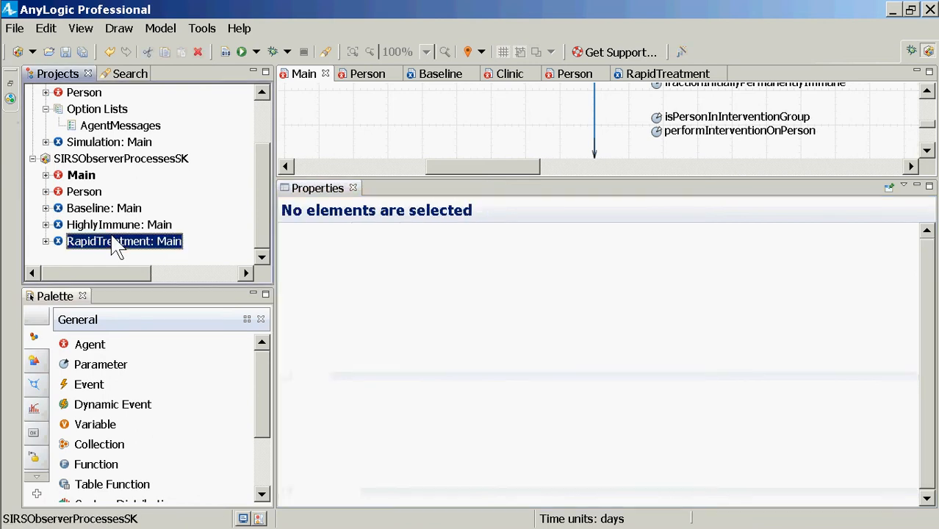
double_click(116, 243)
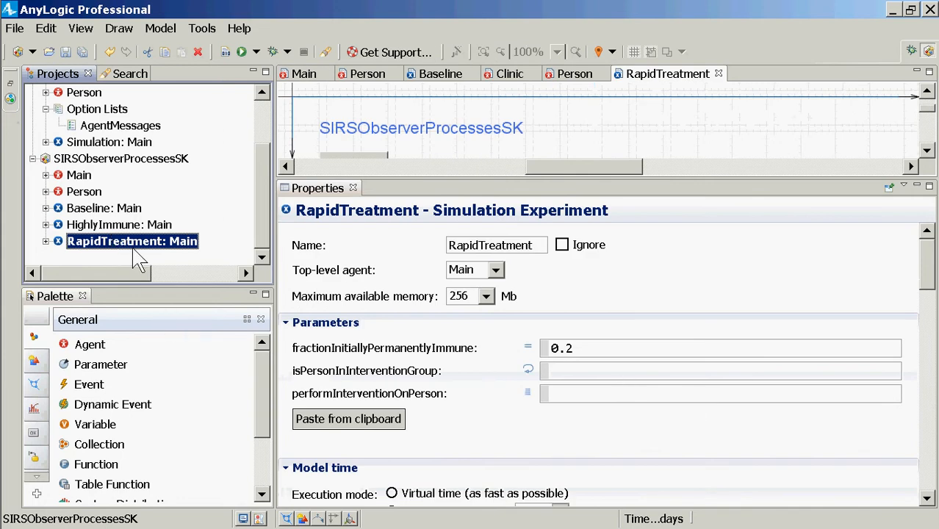
right_click(125, 244)
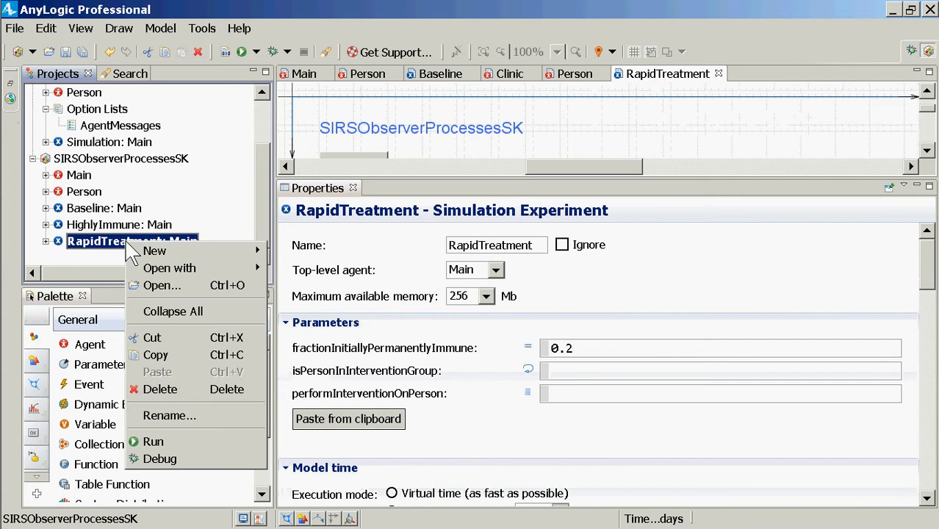
left_click(185, 395)
key("Return")
Add a new Simulation experiment named RapidTreatmentForEveryone to the SIRSObserverProcessesSK model.
left_click(85, 181)
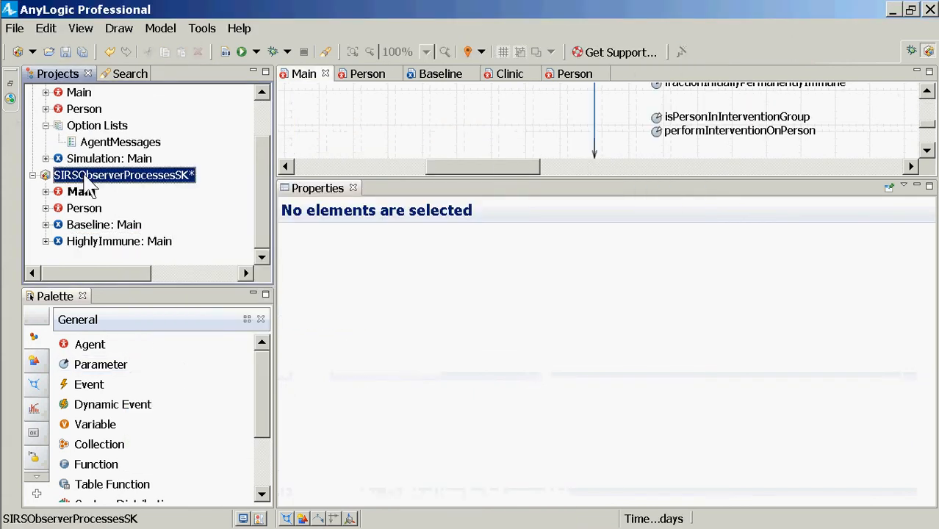
right_click(86, 180)
mouse_move(246, 130)
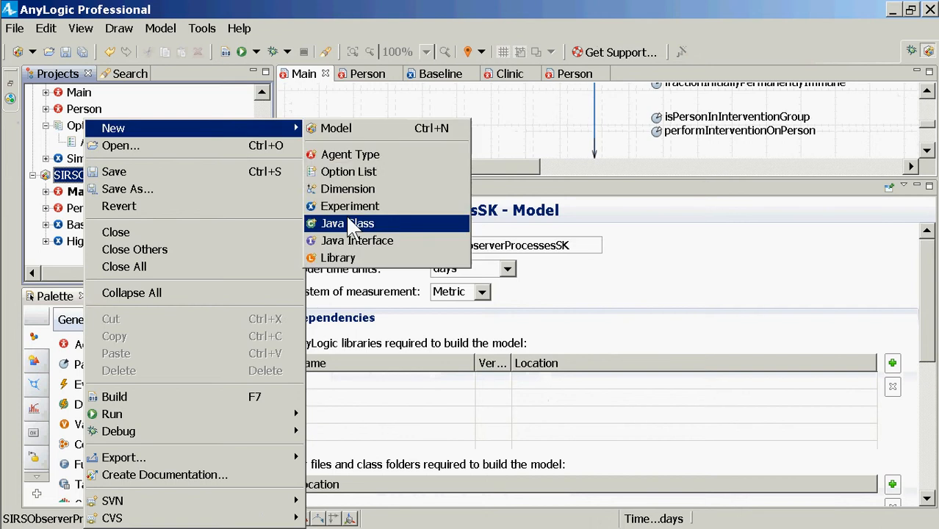
left_click(350, 206)
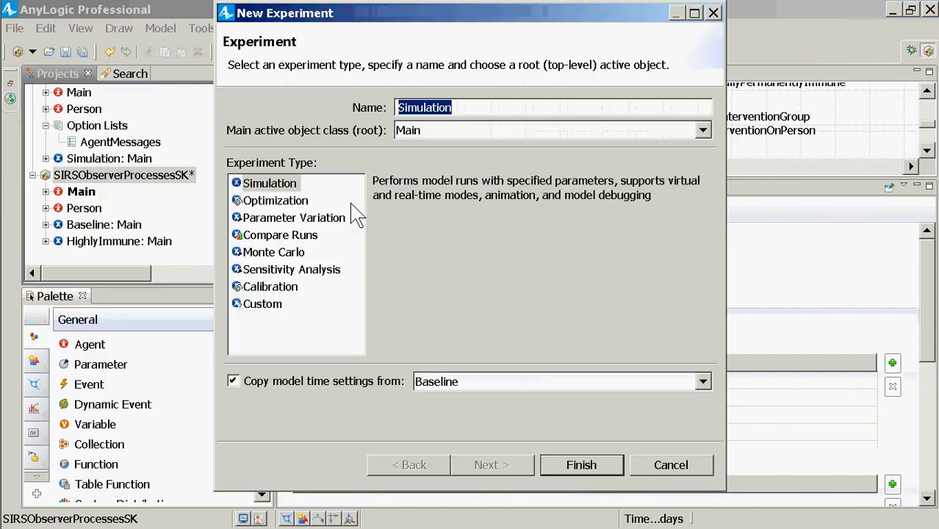
type("RApid")
key("BackSpace")
key("BackSpace")
key("BackSpace")
key("BackSpace")
type("ap")
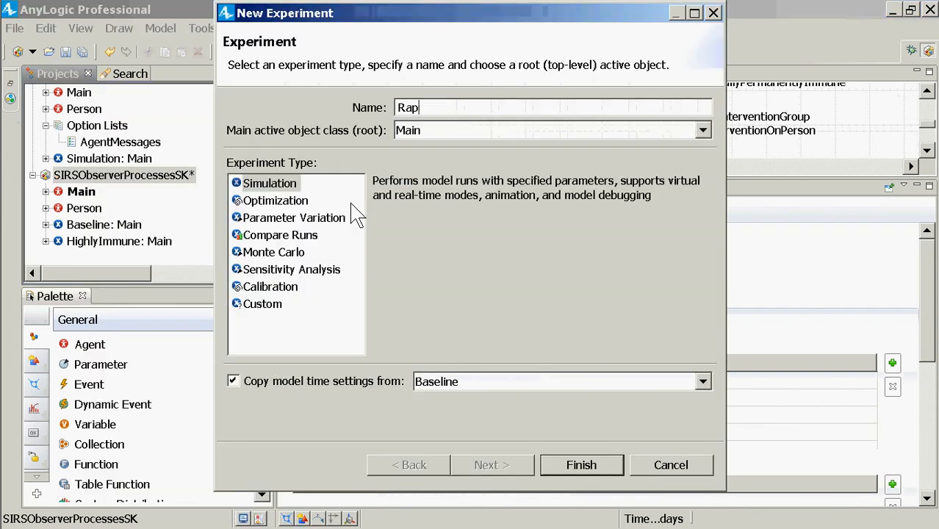
type("idTreatmentForEveryone")
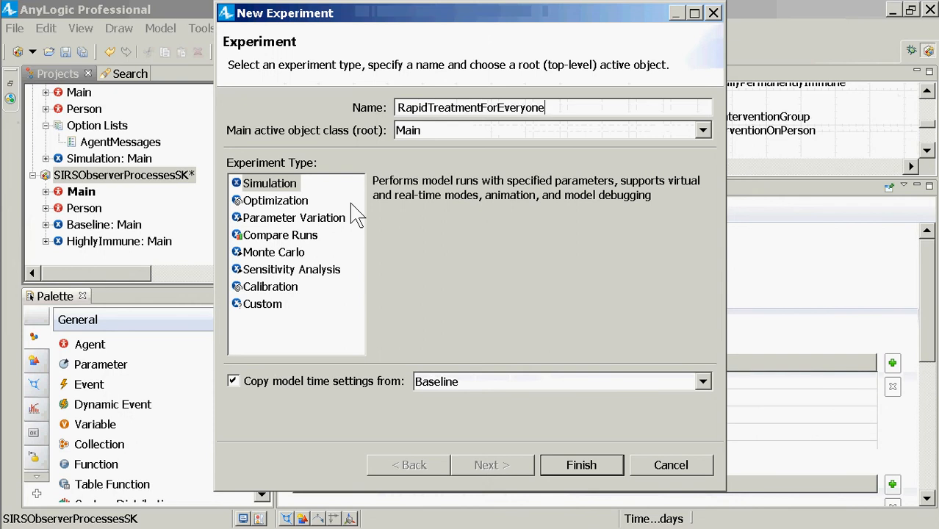
key("Return")
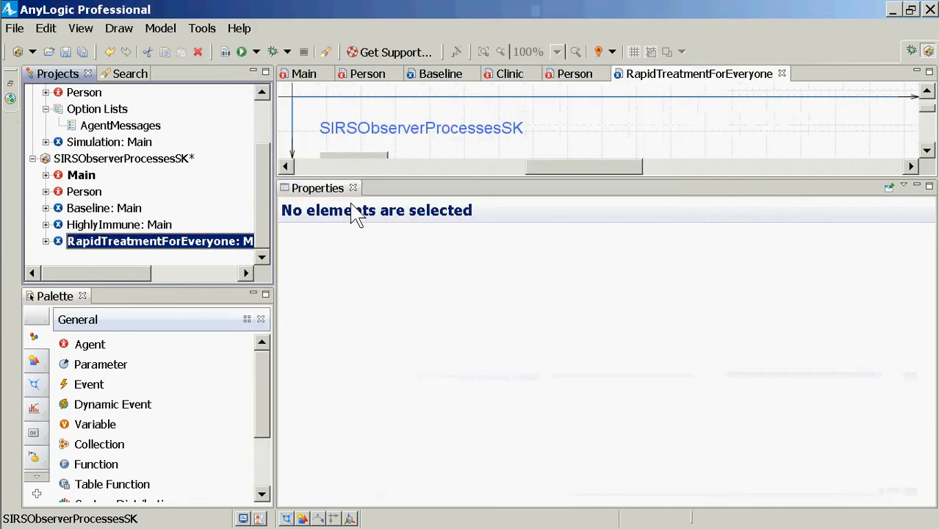
Set the experiment's isPersonInInterventionGroup parameter to return(true); and build the model.
left_click(619, 373)
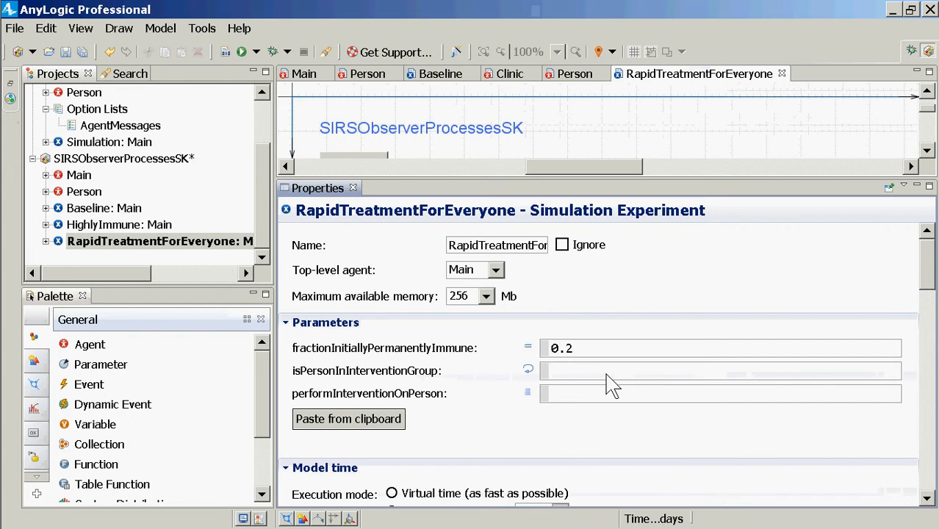
type("r")
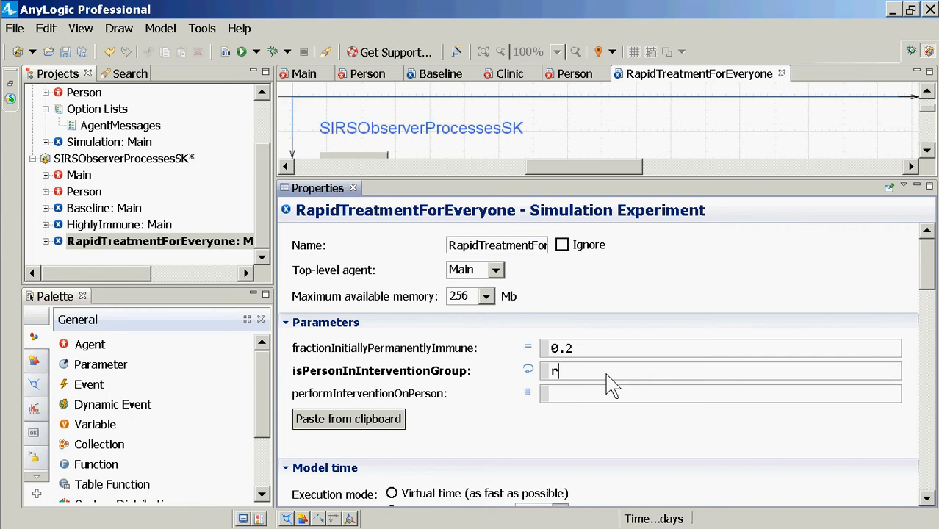
type("etur")
key("BackSpace")
key("BackSpace")
type("urn(true);")
left_click(241, 52)
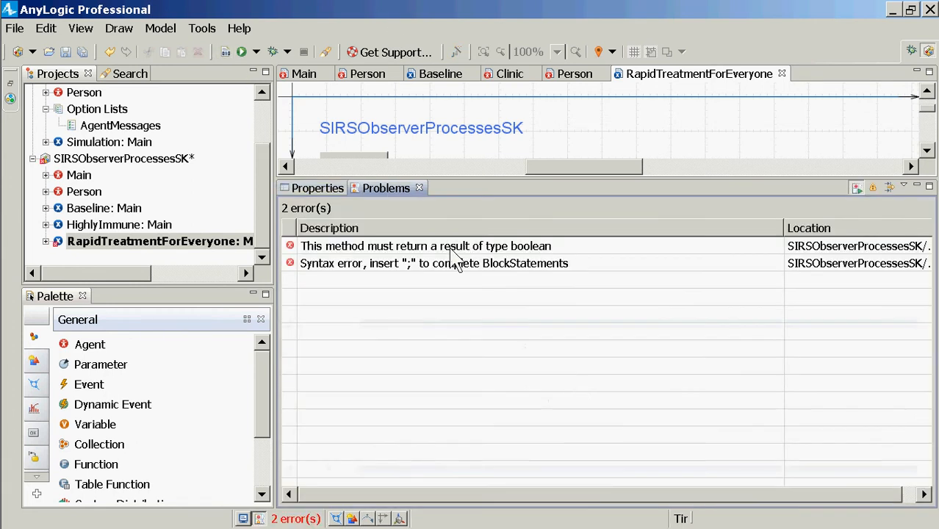
Inspect the generated code behind the build error about the boolean return value.
left_click(450, 252)
double_click(451, 250)
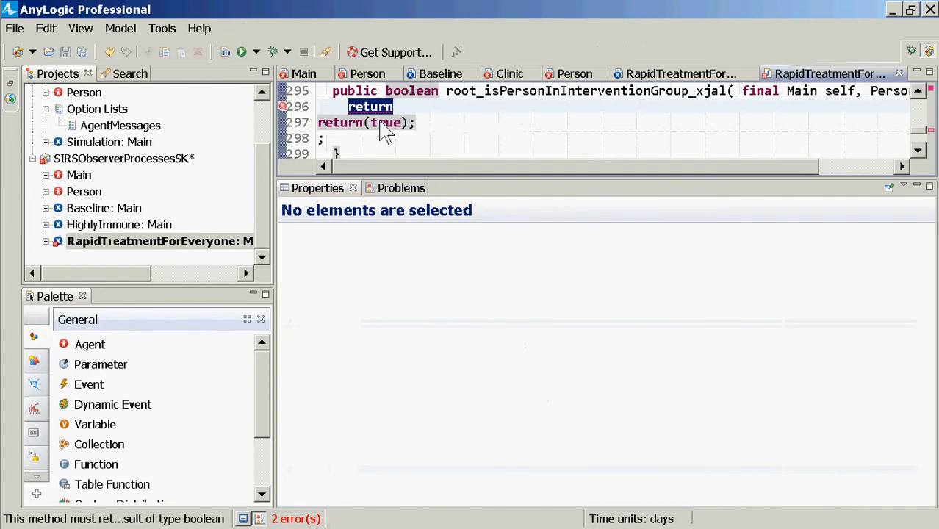
In RapidTreatmentForEveryone, reduce the isPersonInInterventionGroup expression to just true and save the model.
left_click(150, 246)
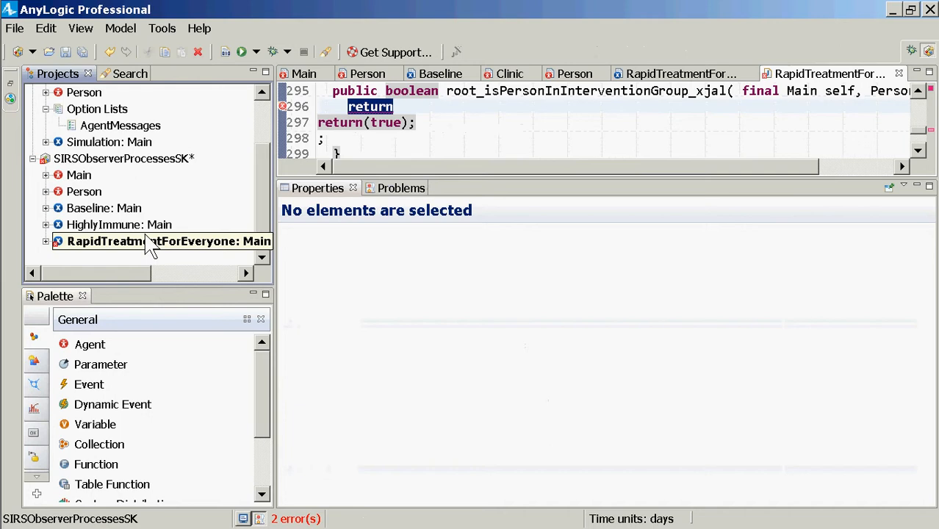
double_click(150, 247)
left_click(621, 371)
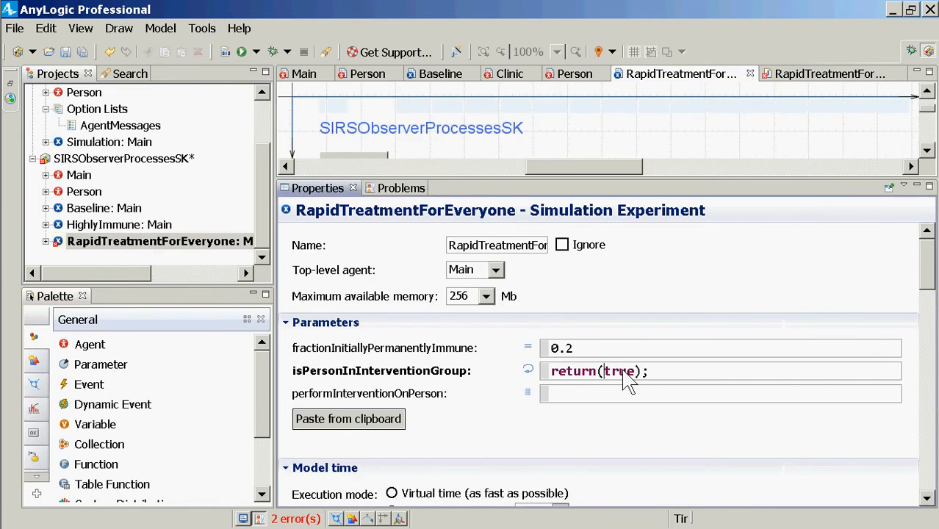
key("shift+Home")
key("BackSpace")
key("Right")
key("Right")
key("Right")
key("Right")
key("Delete")
key("shift+End")
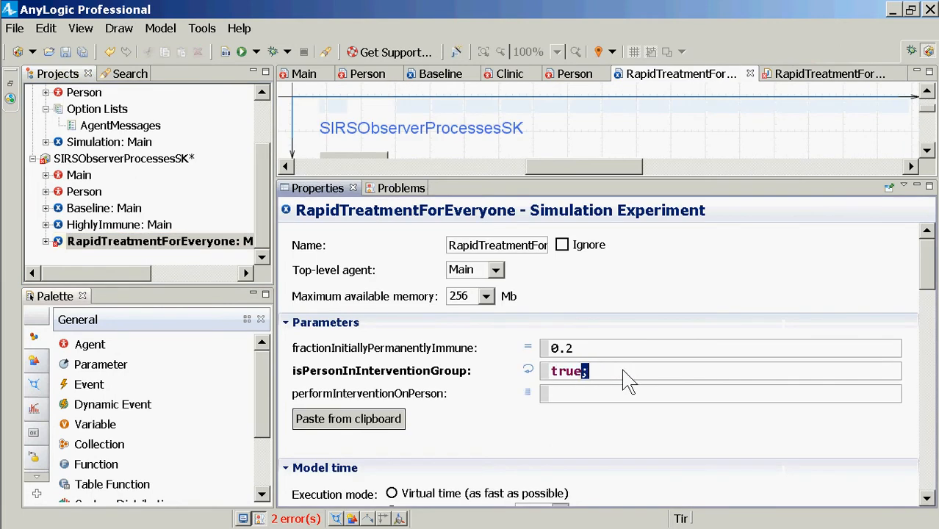
key("Delete")
key("ctrl+s")
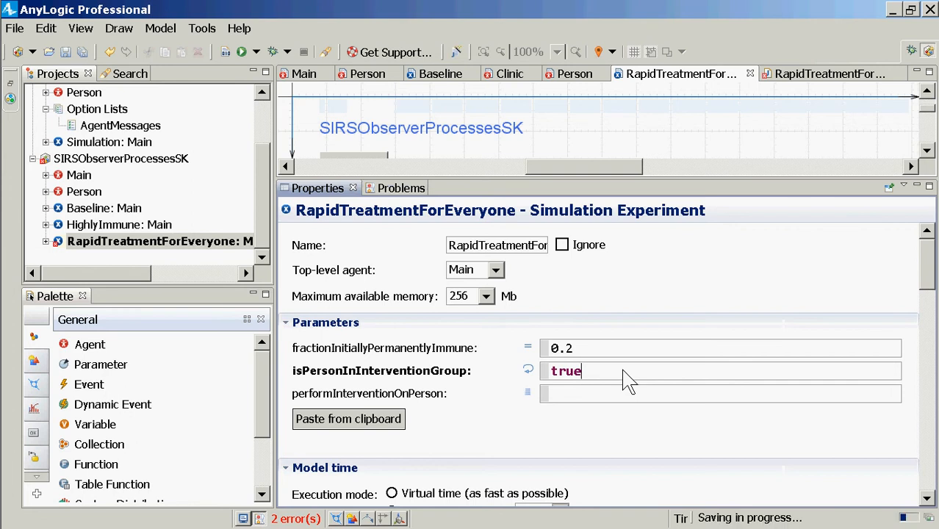
Set the performInterventionOnPerson parameter to person.recoveryRate *= 2.0; using code completion for recoveryRate.
left_click(580, 397)
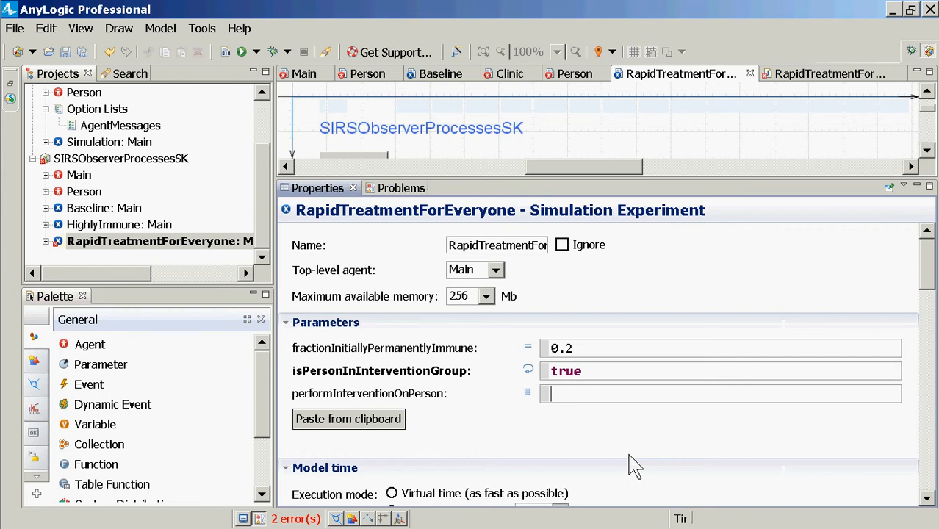
type("pe")
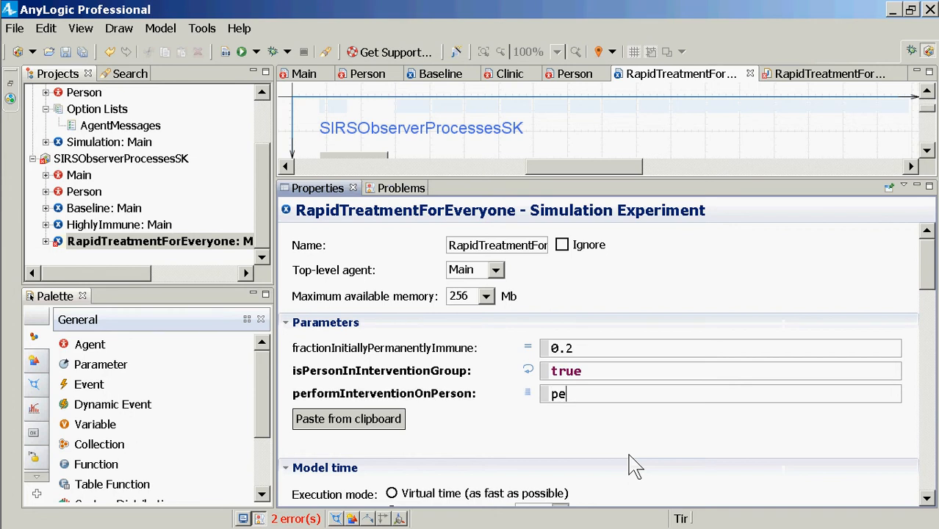
type("rson.recover")
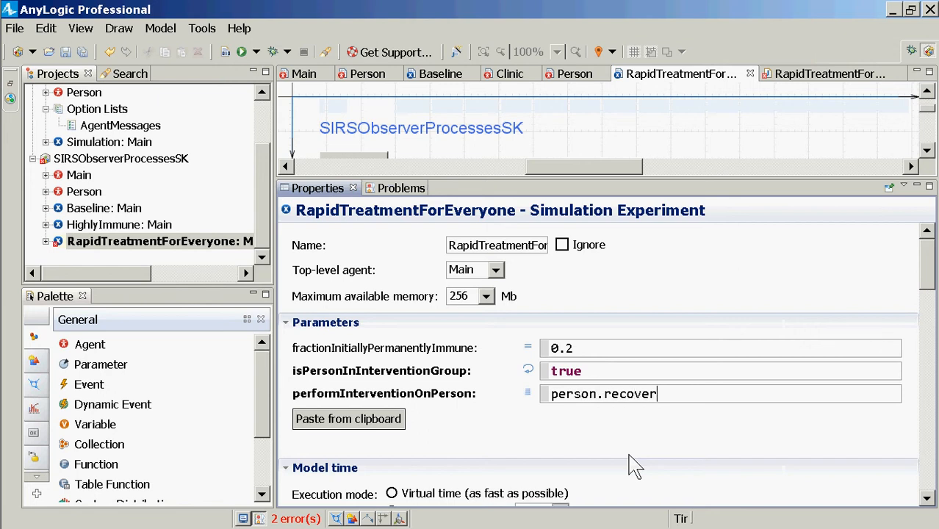
key("ctrl+space")
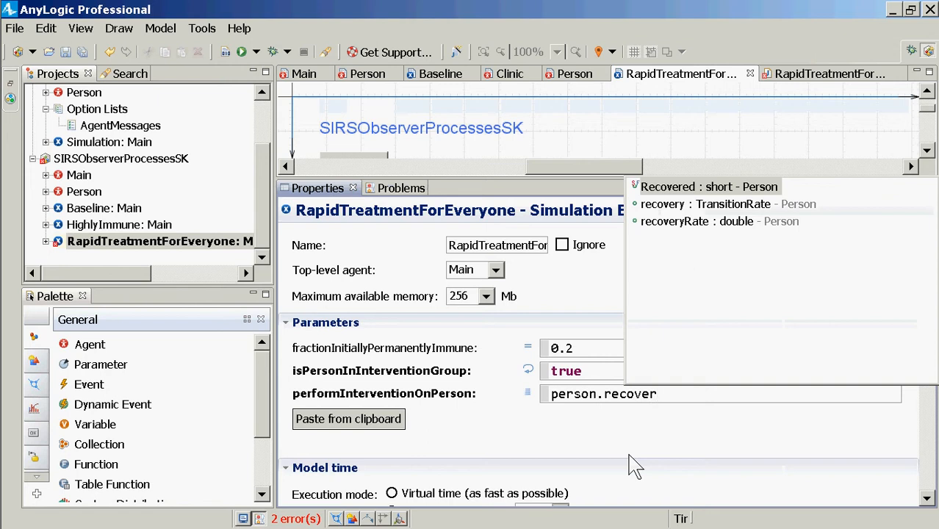
key("Down")
key("Down")
key("Return")
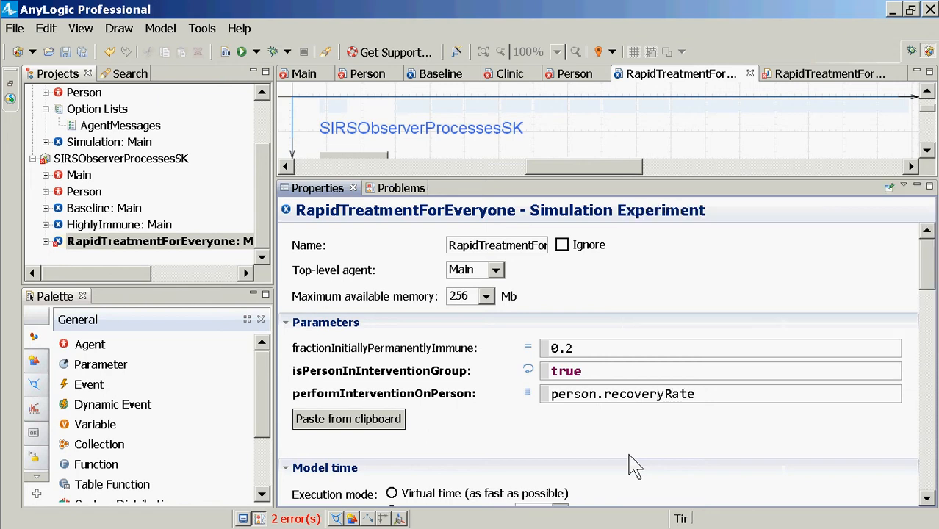
type("*= 2.0;")
key("Home")
key("ctrl+shift+Right")
key("ctrl+shift+Right")
key("ctrl+shift+Right")
key("ctrl+shift+Right")
key("ctrl+shift+Right")
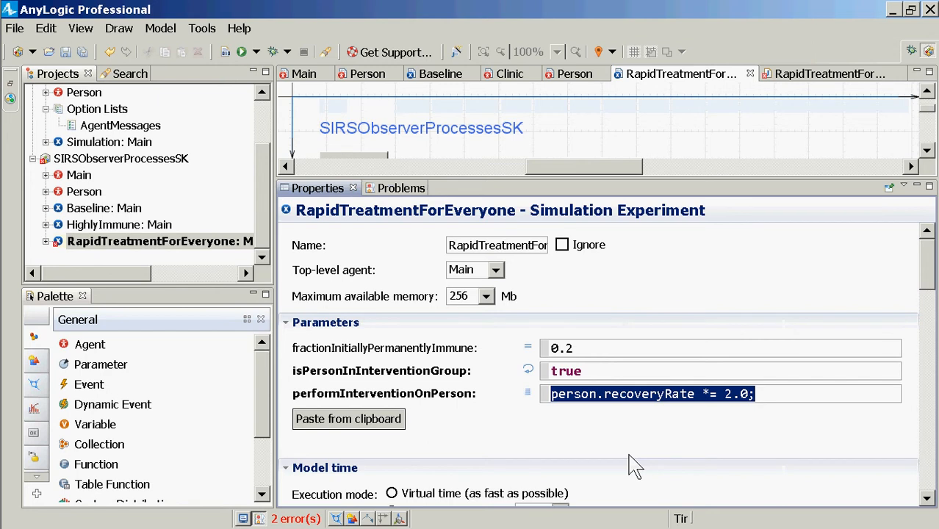
key("ctrl+Left")
key("ctrl+Left")
key("ctrl+Left")
key("ctrl+shift+Right")
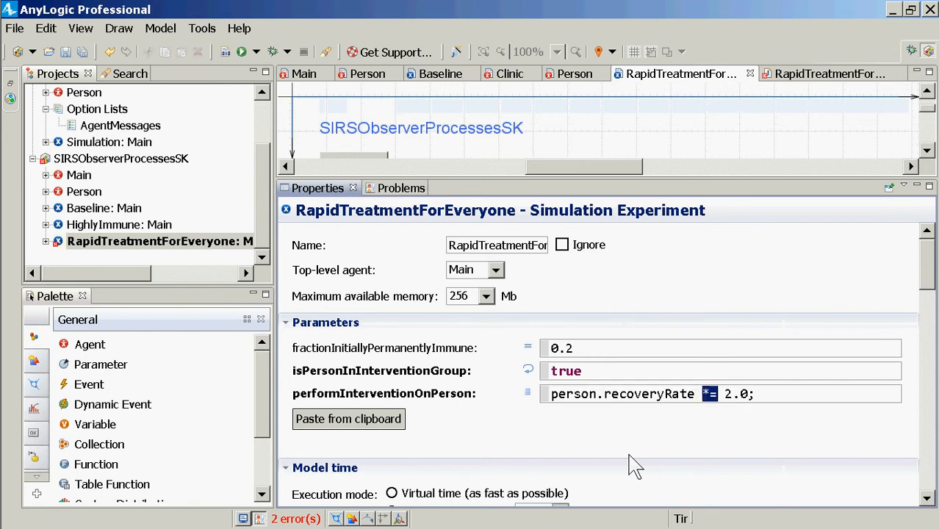
key("Right")
key("shift+Right")
key("shift+Right")
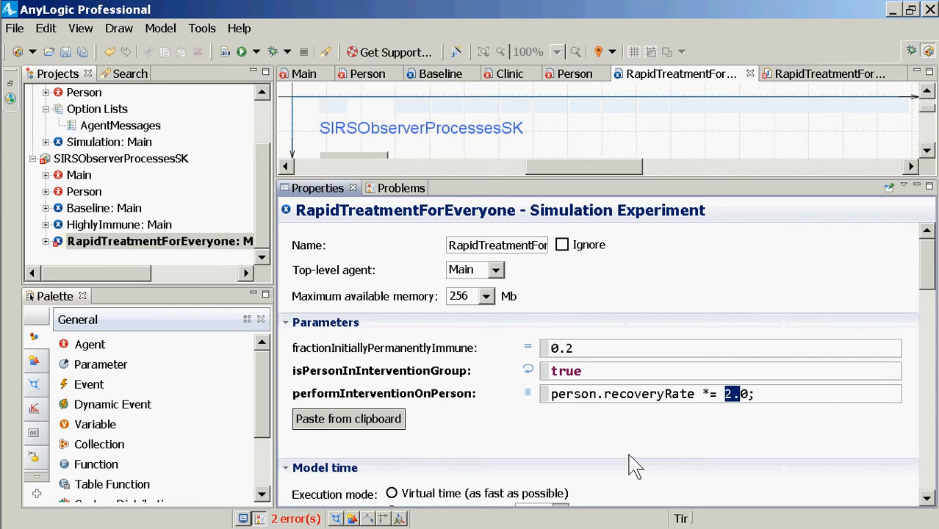
key("Left")
key("Left")
key("Left")
key("Left")
key("shift+Right")
Rewrite the performInterventionOnPerson code in long form as person.recoveryRate = person.recoveryRate * 2.0; by copying the rate term.
key("Left")
key("Left")
key("ctrl+shift+Left")
key("ctrl+shift+Left")
key("ctrl+shift+Left")
key("ctrl+c")
key("Right")
key("Right")
key("Right")
key("shift+Right")
key("Delete")
key("BackSpace")
type("=")
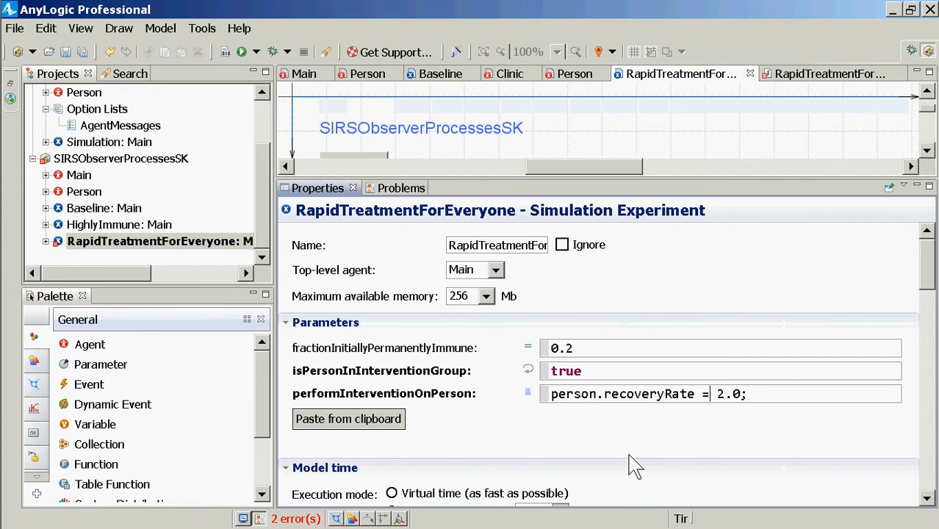
key("ctrl+v")
type("*")
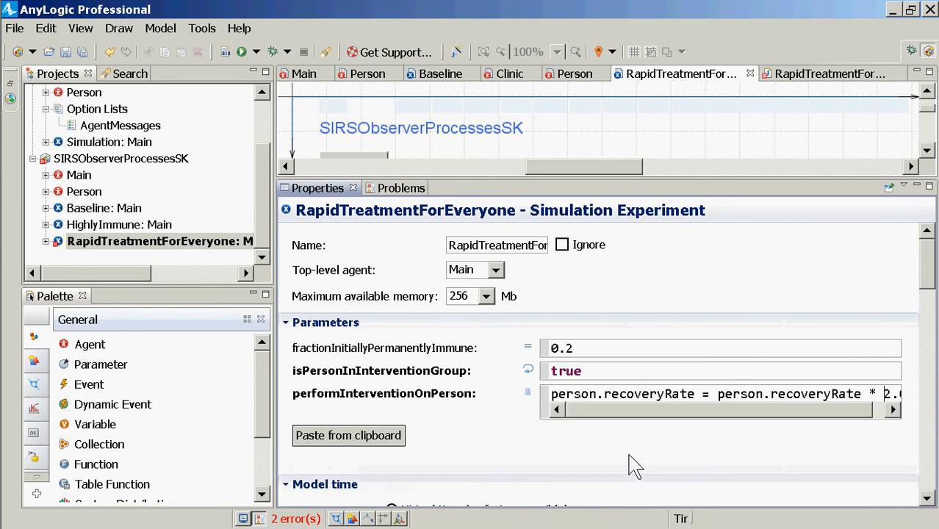
Shorten the performInterventionOnPerson code back to the compound assignment person.recoveryRate *= 2.0;.
key("Left")
key("ctrl+shift+Left")
key("ctrl+shift+Left")
key("ctrl+c")
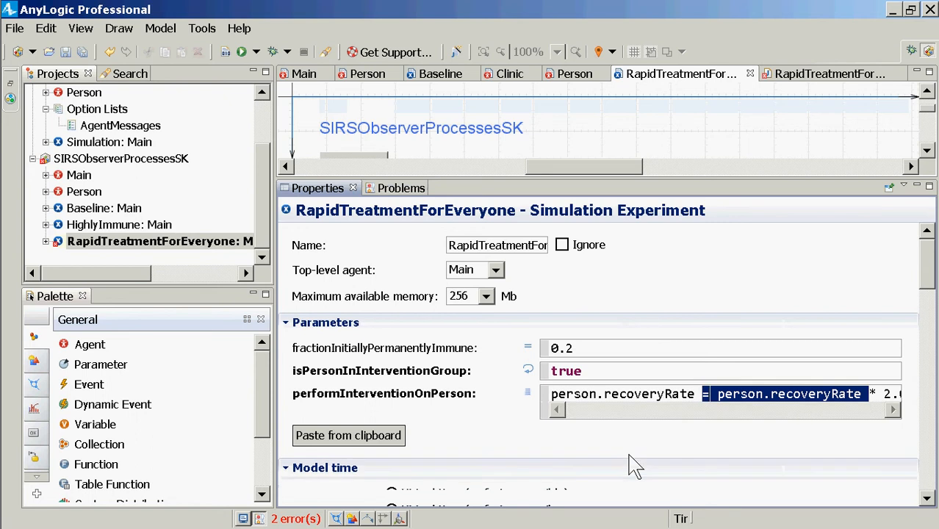
key("Delete")
key("Right")
type("=")
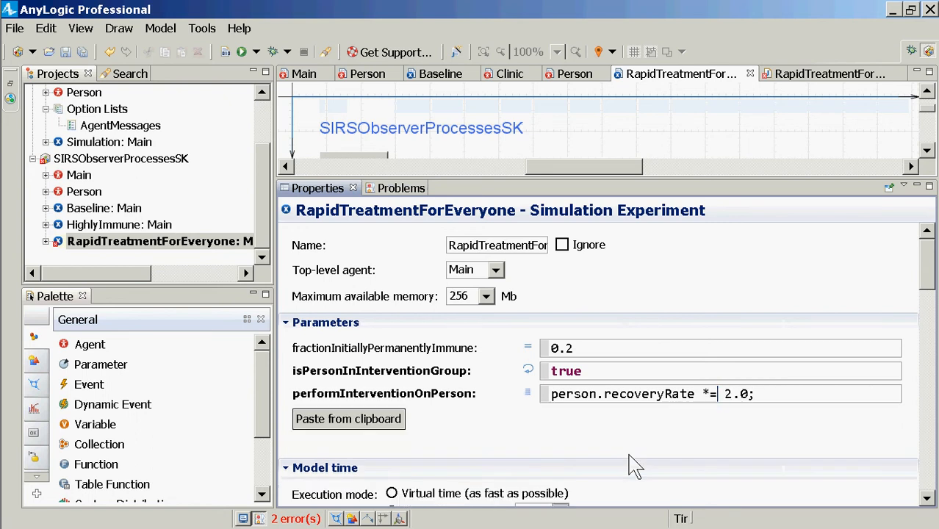
Replace the compound operator in performInterventionOnPerson so the code reads person.recoveryRate = person.recoveryRate * 2.0;.
key("shift+Left")
key("shift+Left")
key("ctrl+v")
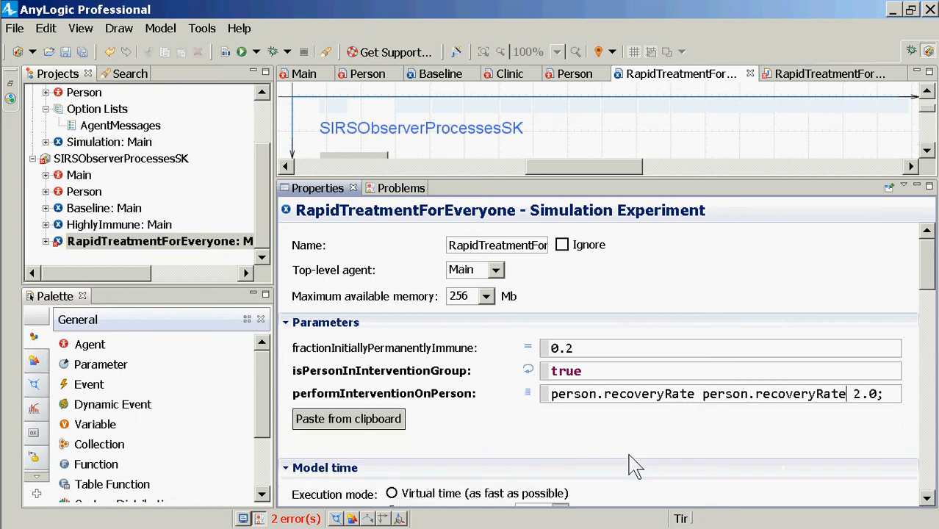
key("ctrl+Left")
key("ctrl+Left")
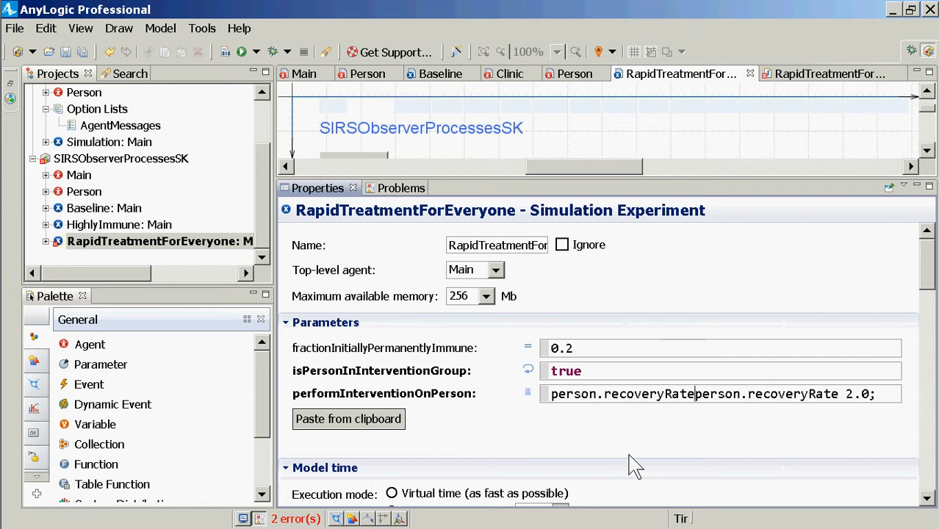
type("=")
key("ctrl+Right")
key("ctrl+Right")
key("ctrl+Right")
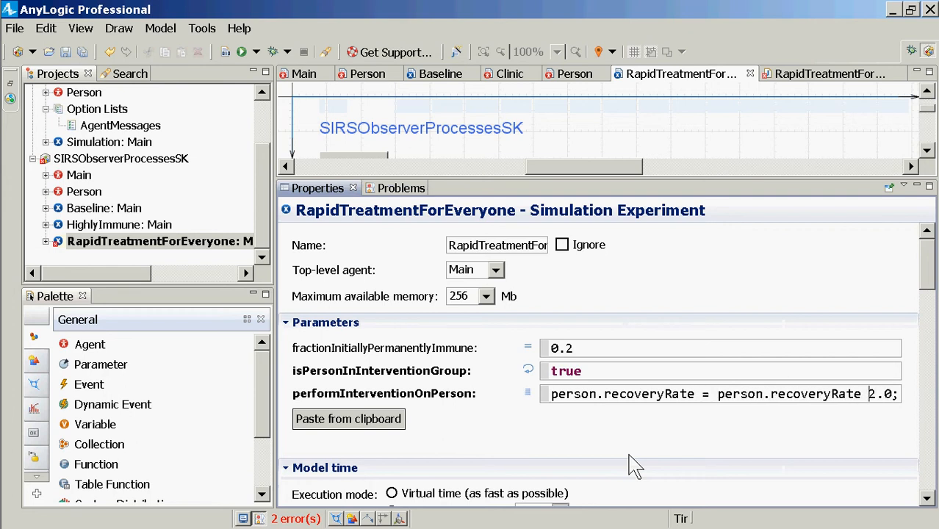
type("*")
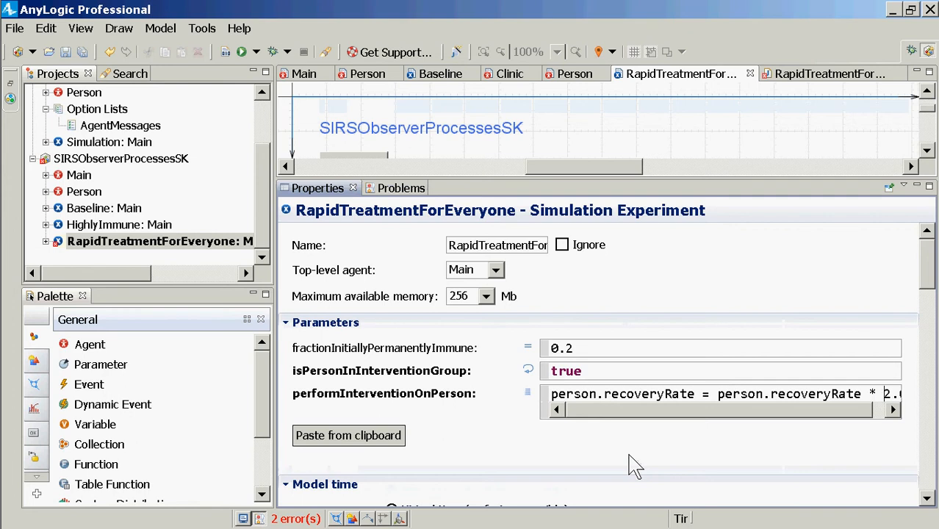
Build the SIRSObserverProcessesSK model to recheck the RapidTreatmentForEveryone experiment's parameter code.
key("End")
key("Home")
double_click(568, 370)
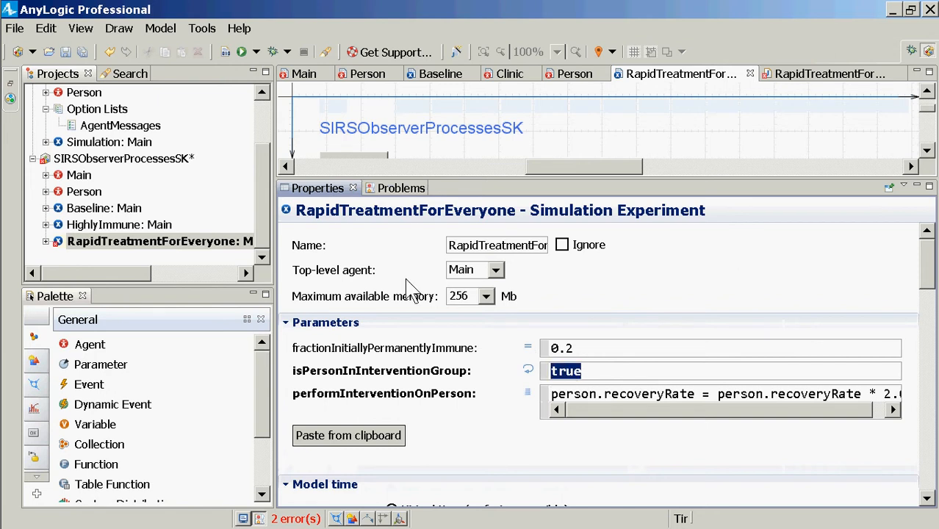
left_click(222, 55)
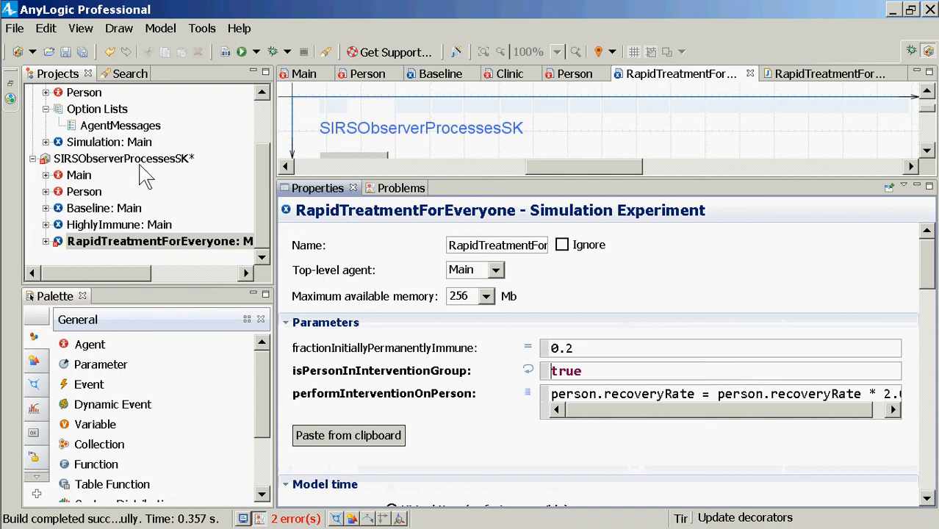
left_click(139, 159)
right_click(140, 159)
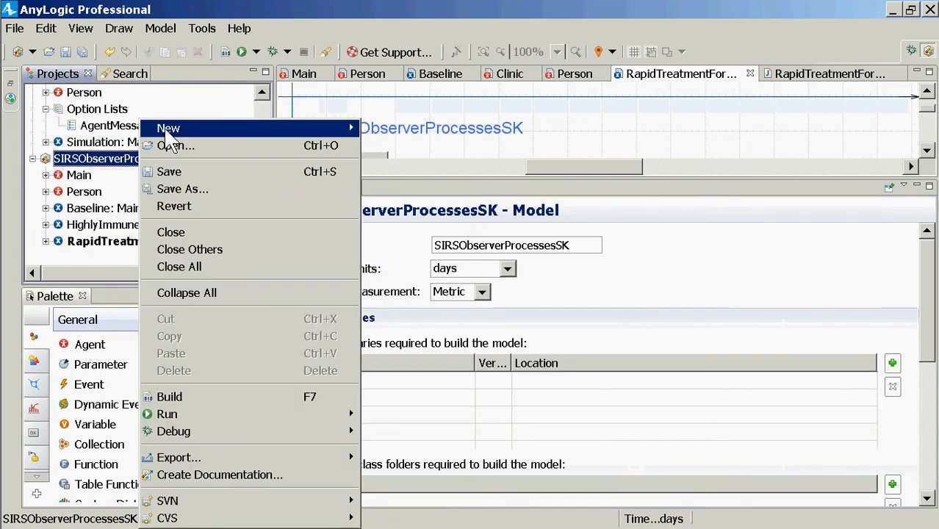
left_click(100, 241)
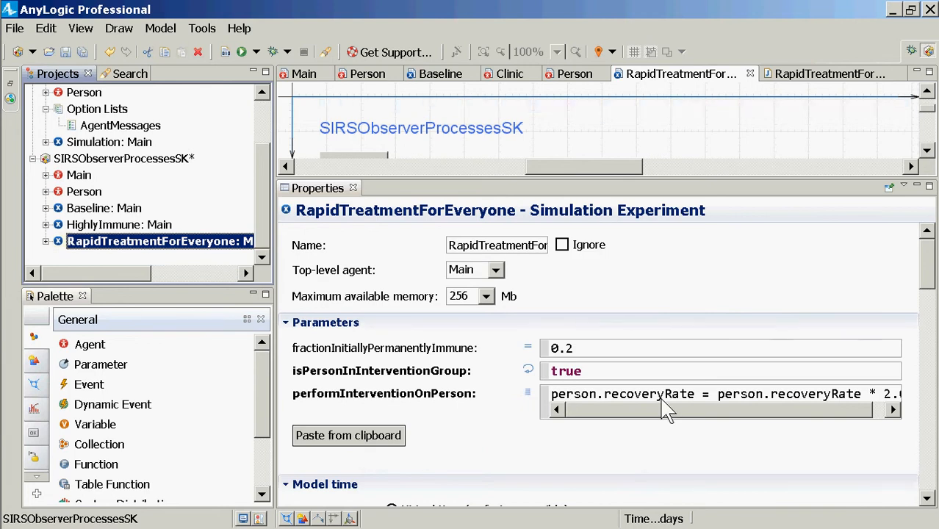
Create a simulation experiment named RapidTreatmentForHighlyConnected in SIRSObserverProcessesSK, with Main as root and model time settings copied from Baseline.
right_click(156, 163)
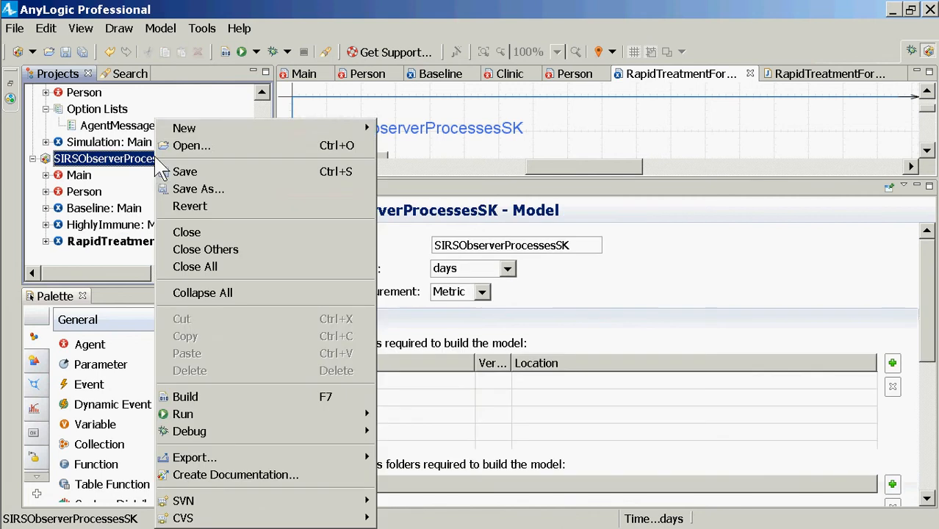
mouse_move(205, 128)
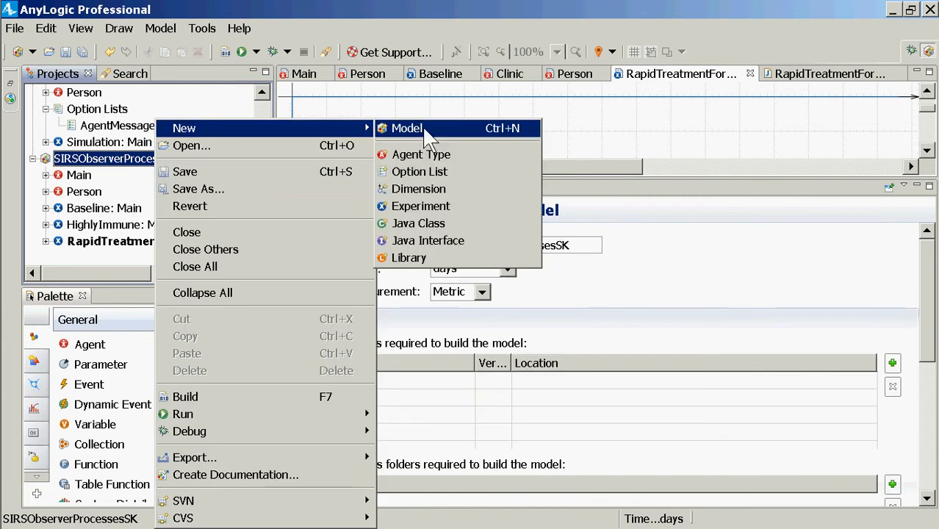
left_click(432, 207)
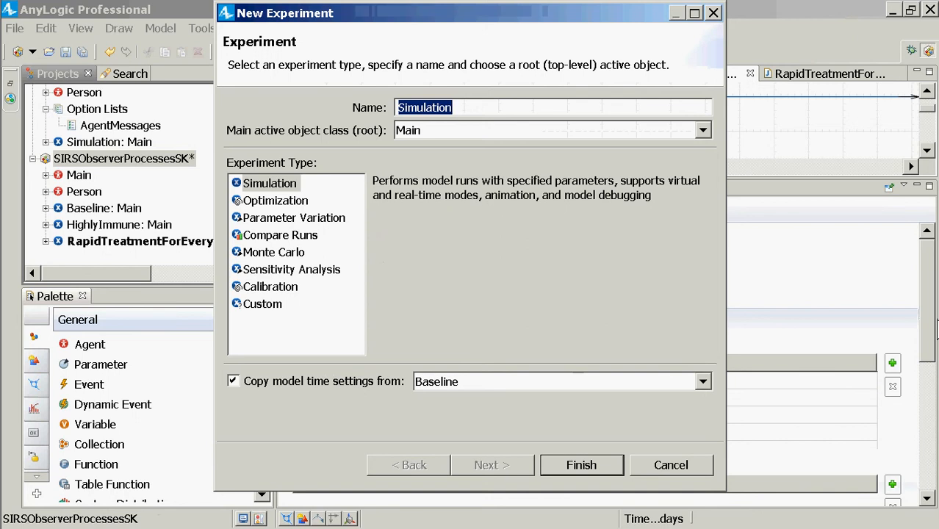
type("Rapi")
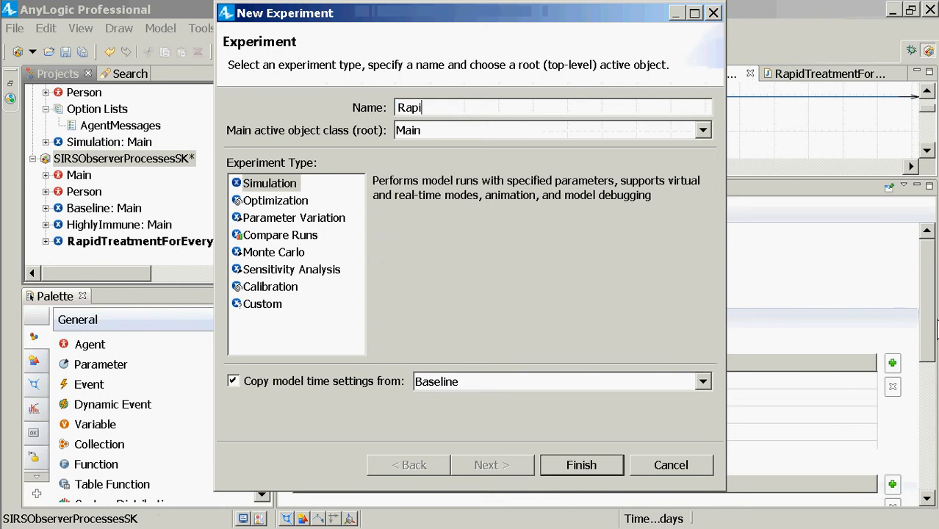
type("dTreatmentForH")
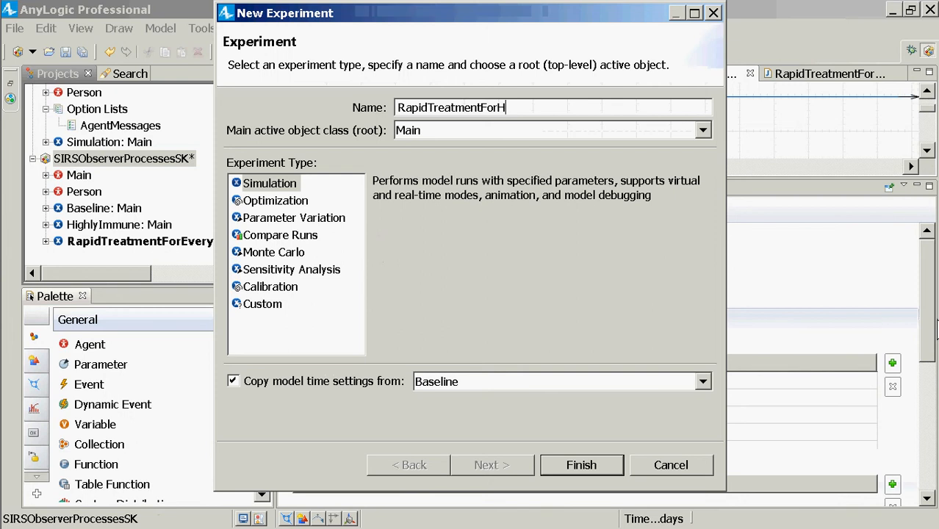
type("ighlyConnected")
key("Return")
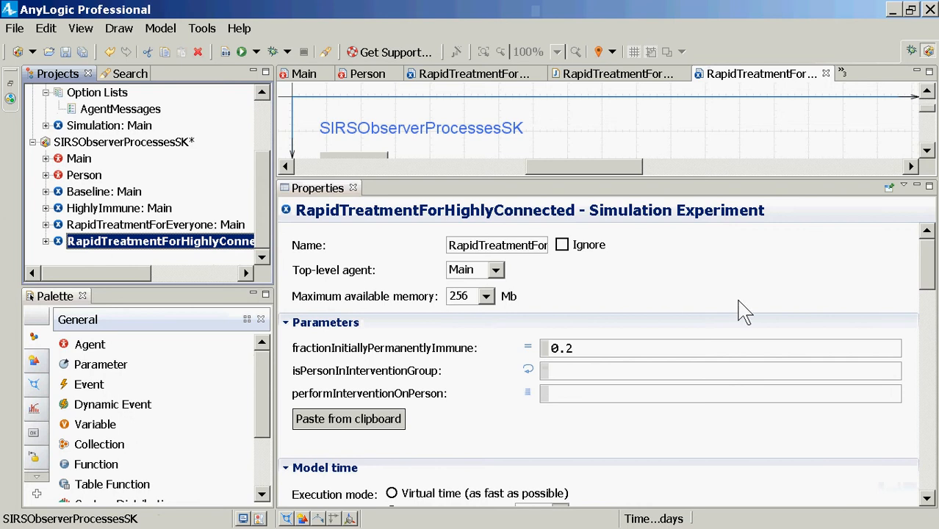
Set the isPersonInInterventionGroup parameter to person.getConnectionsNumber() > 10, using code completion for the method name.
left_click(556, 397)
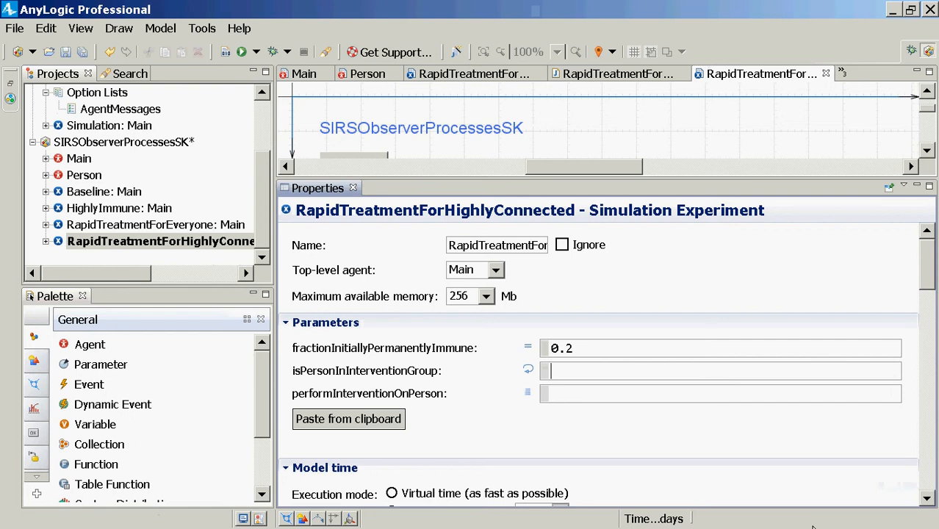
type("perso")
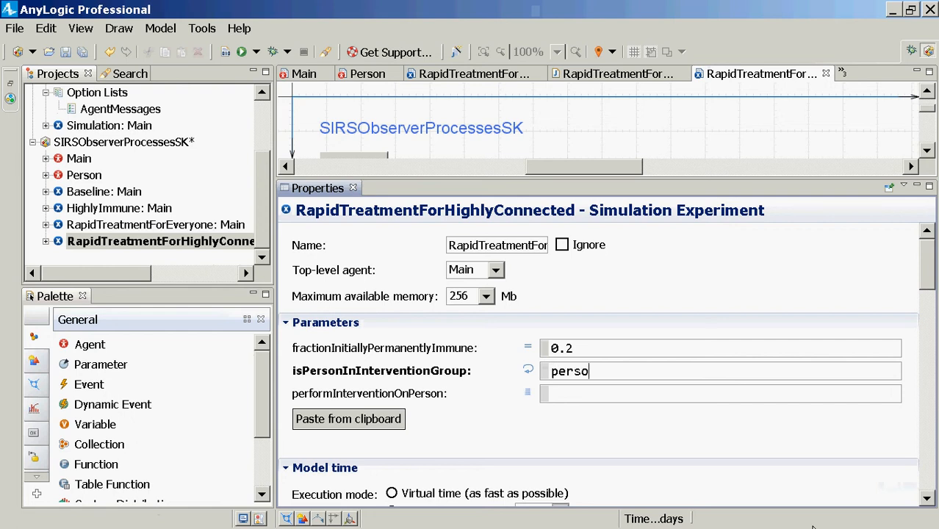
type("n.getCon")
key("ctrl+space")
key("Down")
key("Down")
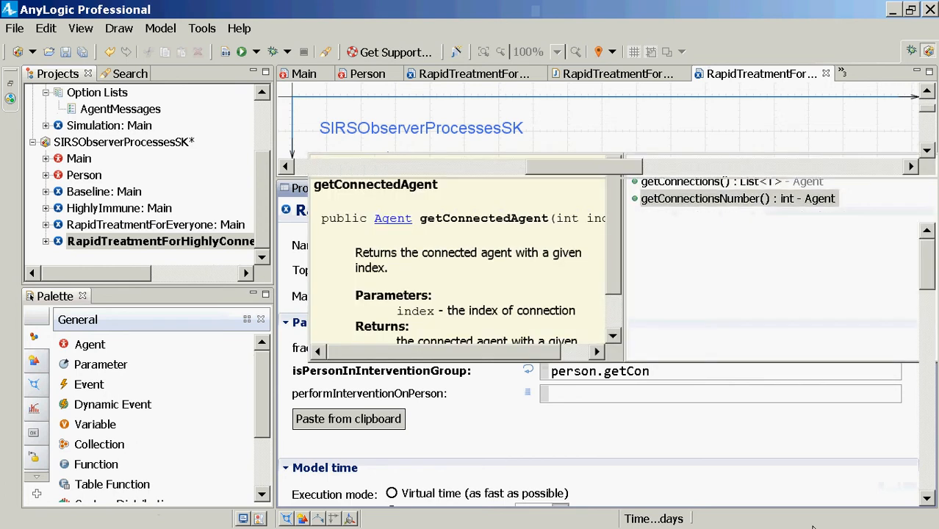
key("Return")
type("> ")
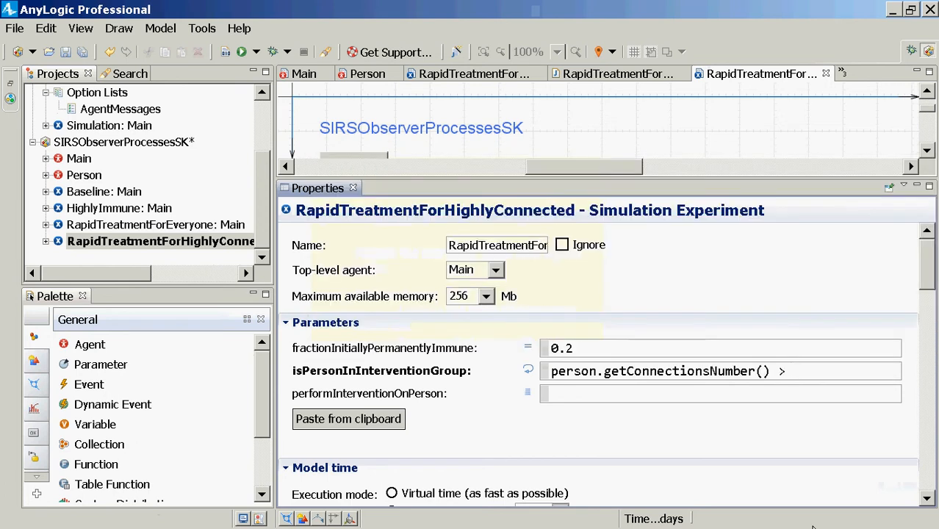
type("10")
left_click(584, 400)
left_click_drag(552, 381, 808, 396)
key("Tab")
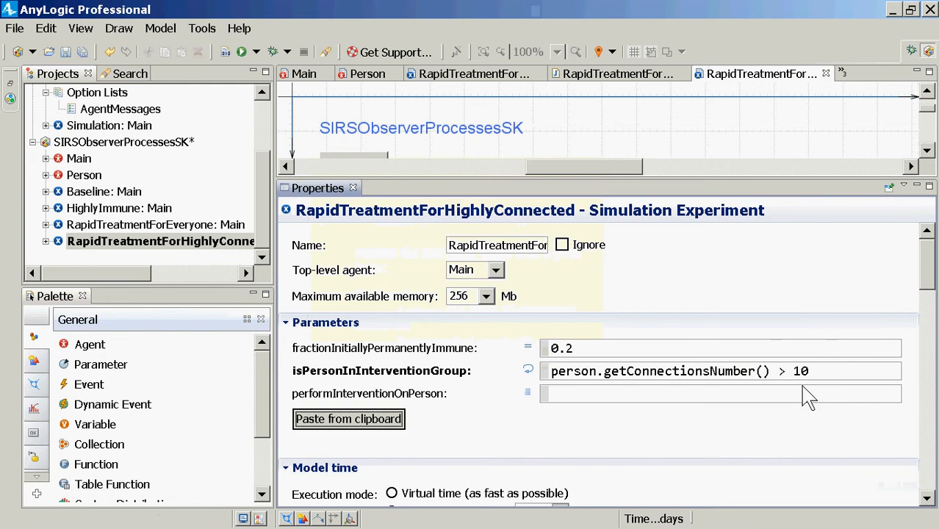
Start the performInterventionOnPerson code with person.recoveryRate =, using code completion for recoveryRate.
left_click(737, 399)
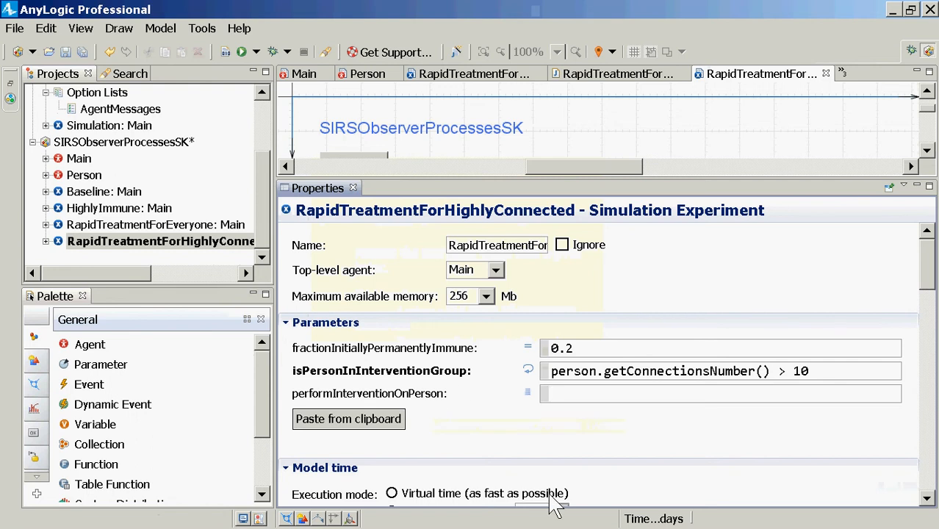
type("person.")
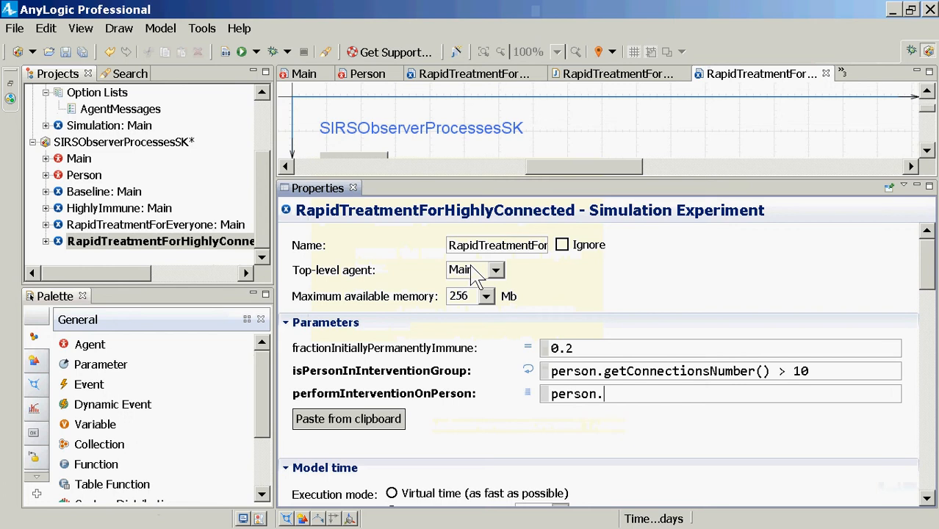
type("rec")
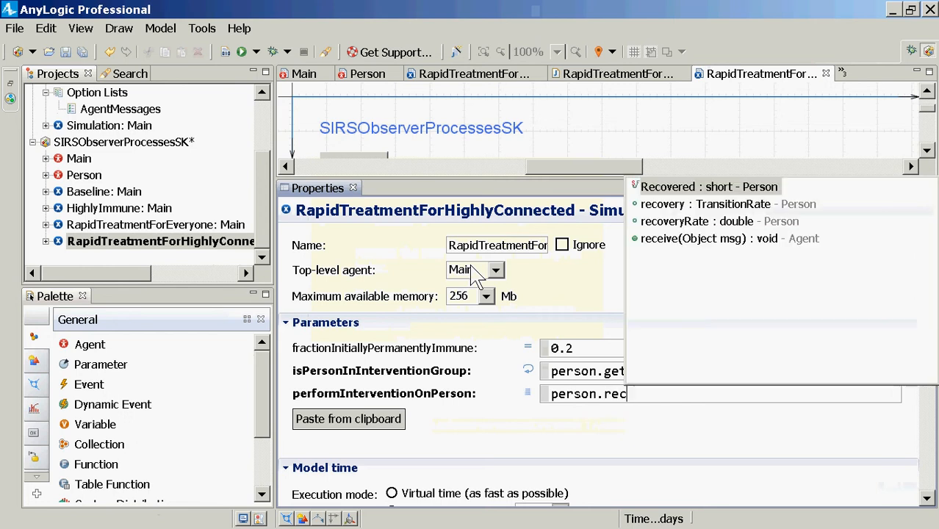
key("Down")
key("Down")
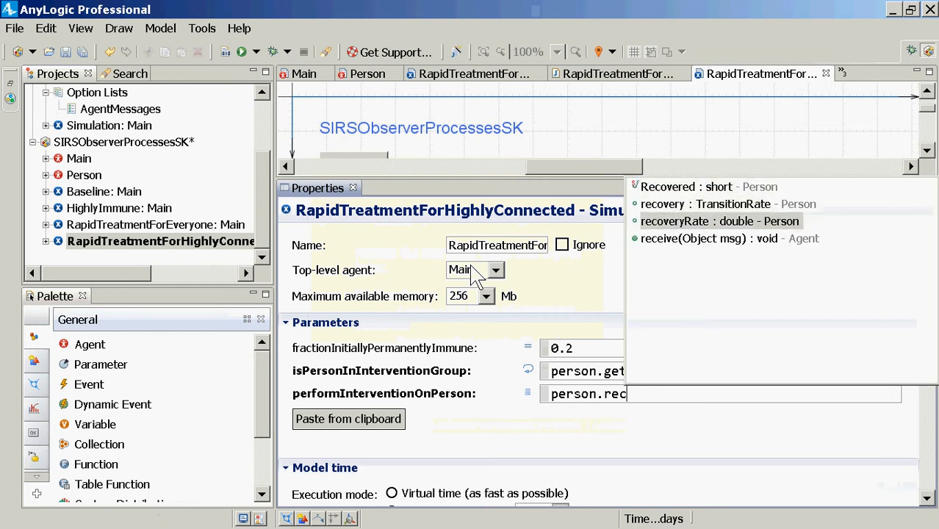
key("Return")
type("=")
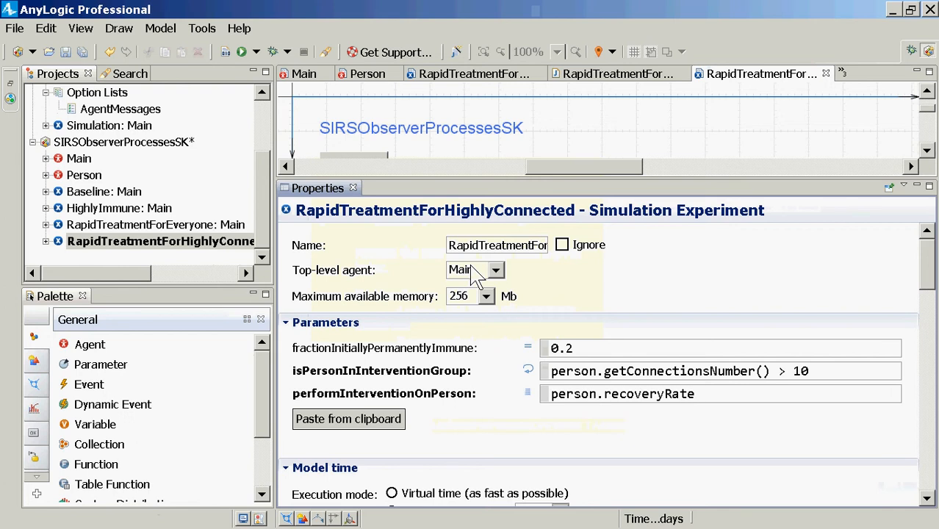
Complete the right side of the assignment with a copy of person.recoveryRate multiplied by 2.0.
key("ctrl+Left")
key("ctrl+Left")
key("ctrl+Left")
key("ctrl+shift+Left")
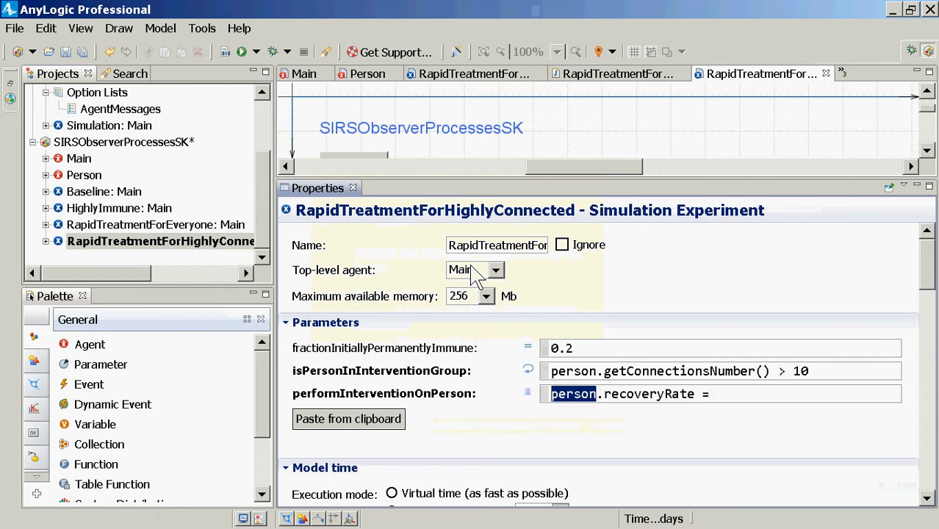
key("ctrl+c")
key("End")
key("shift+Home")
key("End")
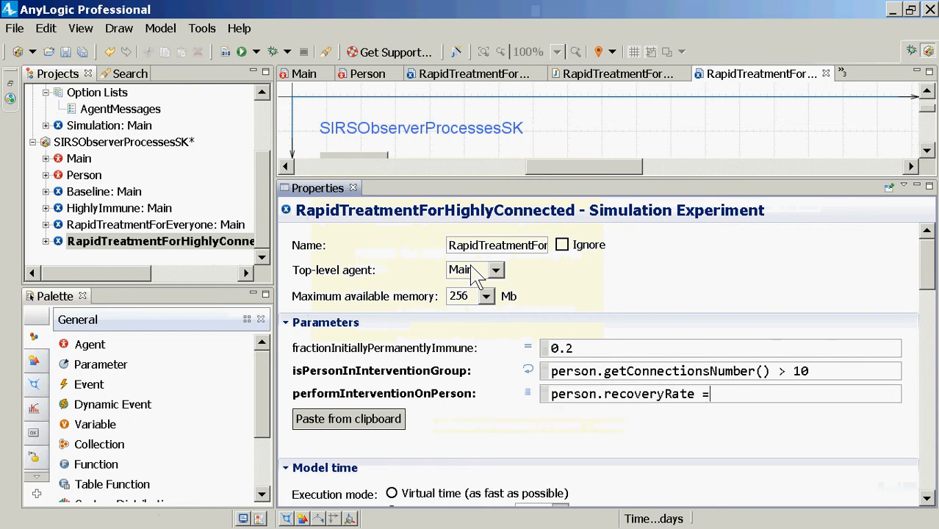
key("ctrl+v")
type("*")
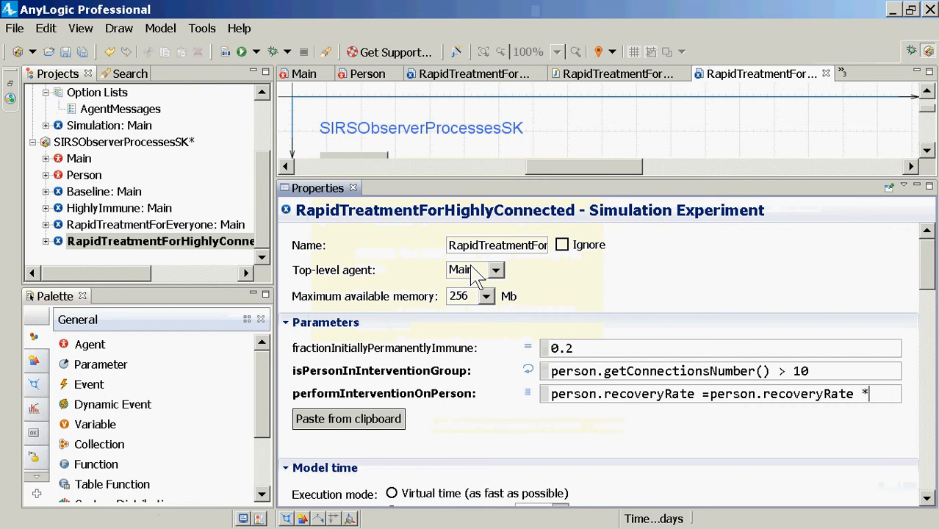
key("BackSpace")
key("BackSpace")
type("* 2.0")
Shorten the performInterventionOnPerson code to the compound assignment person.recoveryRate *= 2.0.
key("Left")
key("Left")
key("ctrl+Left")
key("ctrl+Left")
key("ctrl+Left")
key("ctrl+Left")
key("ctrl+Left")
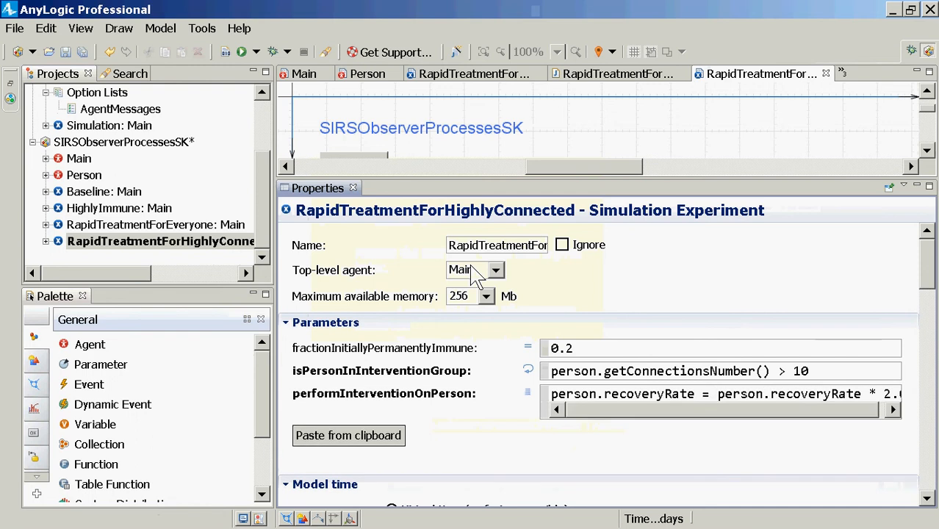
key("ctrl+Left")
key("ctrl+Left")
type("*")
key("ctrl+Right")
key("ctrl+shift+Right")
key("shift+End")
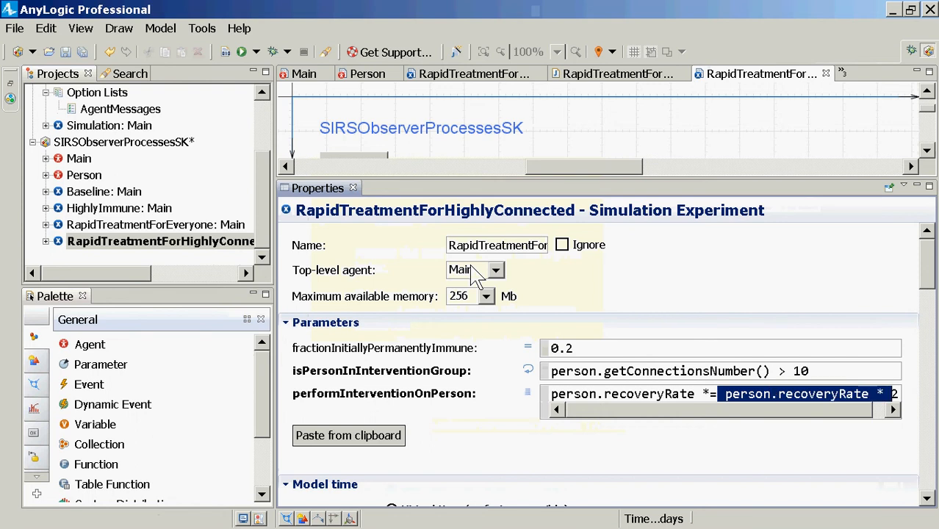
type("2.0")
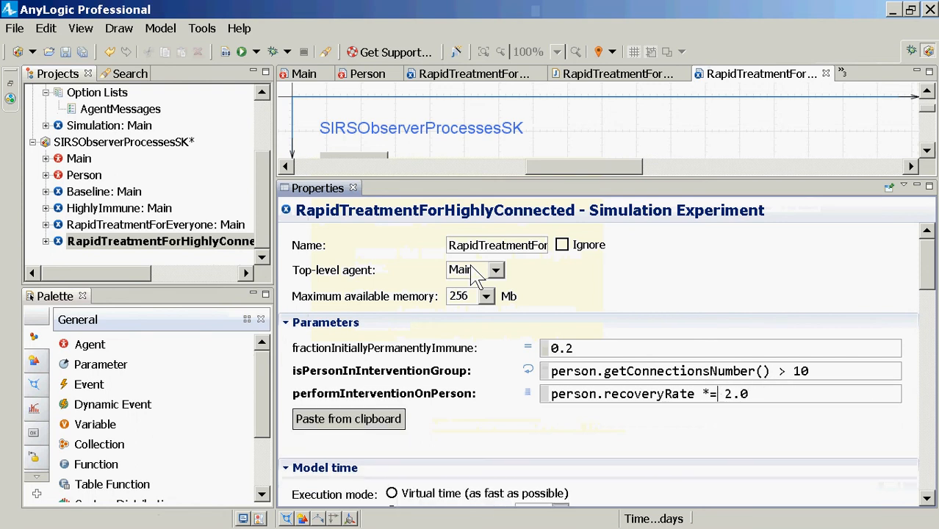
End the performInterventionOnPerson statement with a semicolon and save the model.
key("Right")
key("Right")
key("Right")
key("Right")
type(";")
key("ctrl+s")
key("Left")
key("Left")
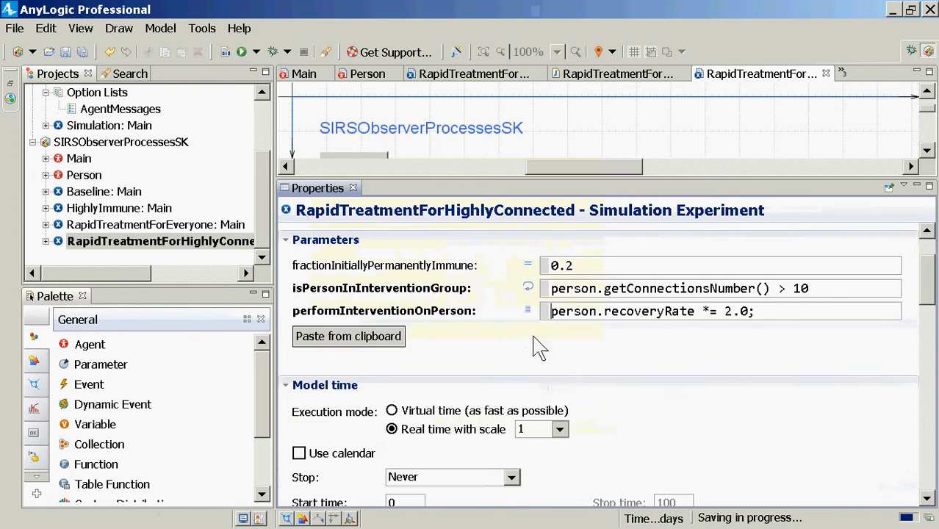
scroll(535, 346, "down", 4)
scroll(573, 365, "down", 4)
scroll(575, 362, "up", 8)
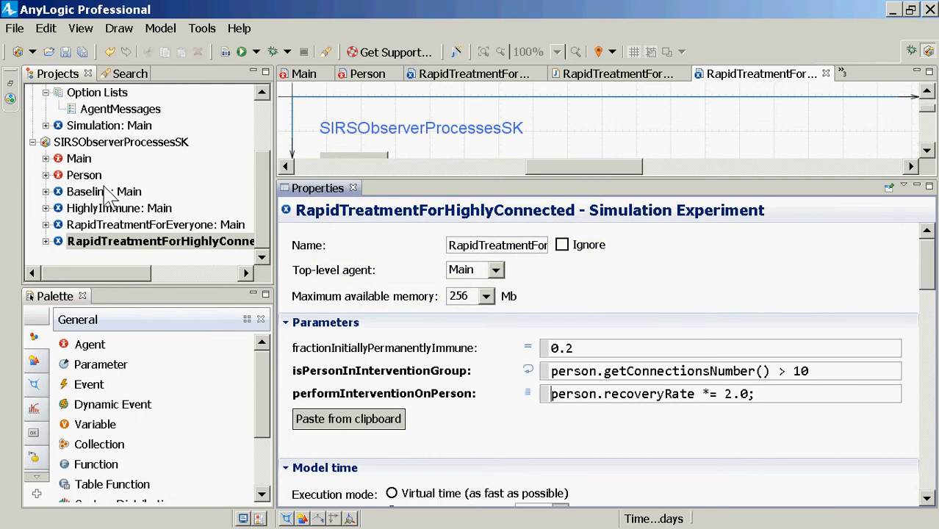
Open the performIntervention event in SIRSObserverProcessesSK's Main and examine how its action code calls isPersonInInterventionGroup and performInterventionOnPerson.
left_click(78, 158)
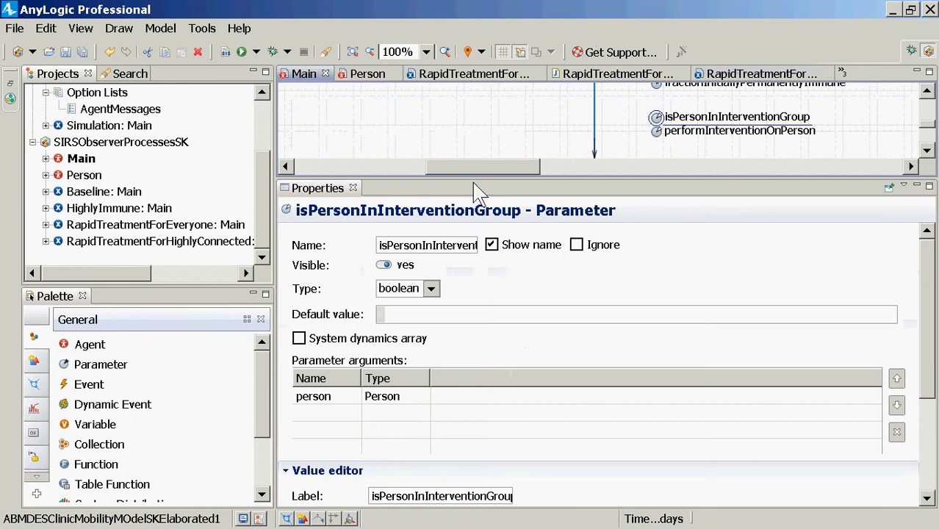
left_click(927, 91)
left_click(927, 91)
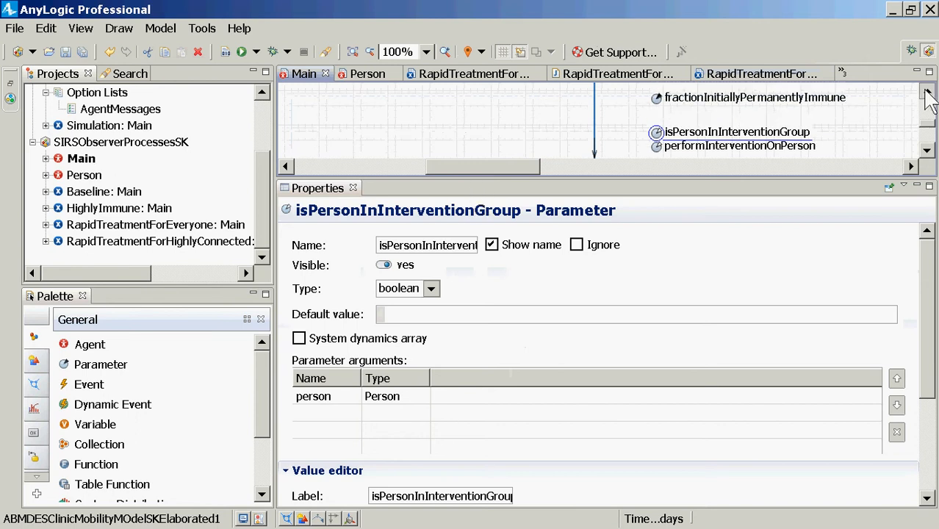
left_click(926, 91)
left_click(927, 92)
left_click(927, 91)
left_click(927, 91)
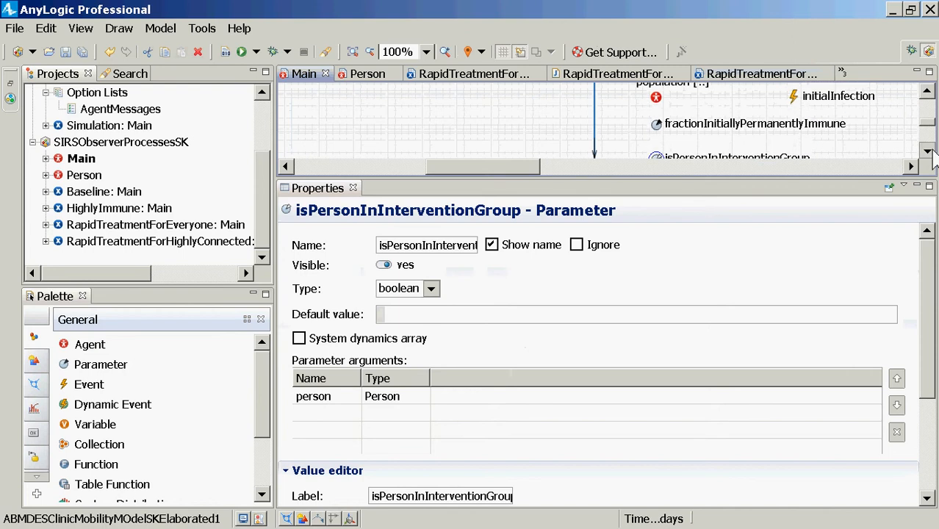
left_click(927, 152)
left_click(927, 151)
left_click(927, 152)
left_click(927, 151)
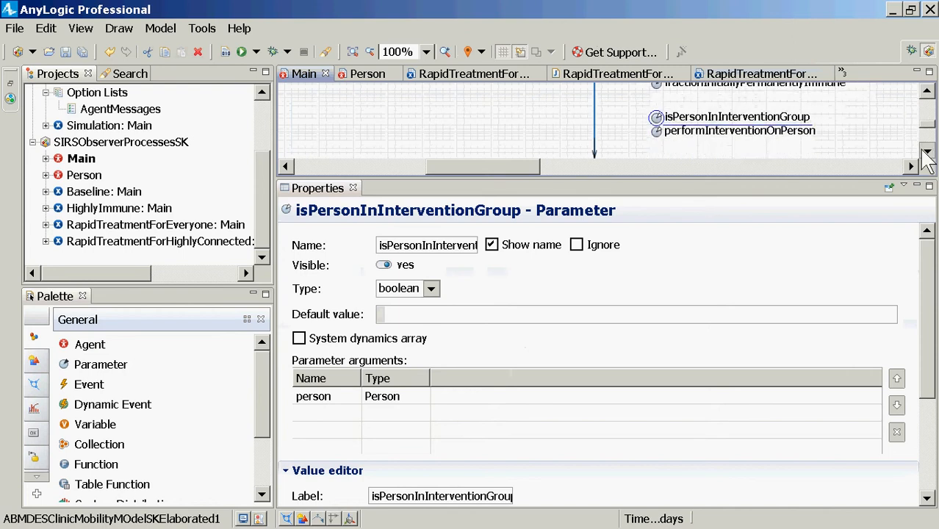
left_click(927, 152)
left_click(927, 151)
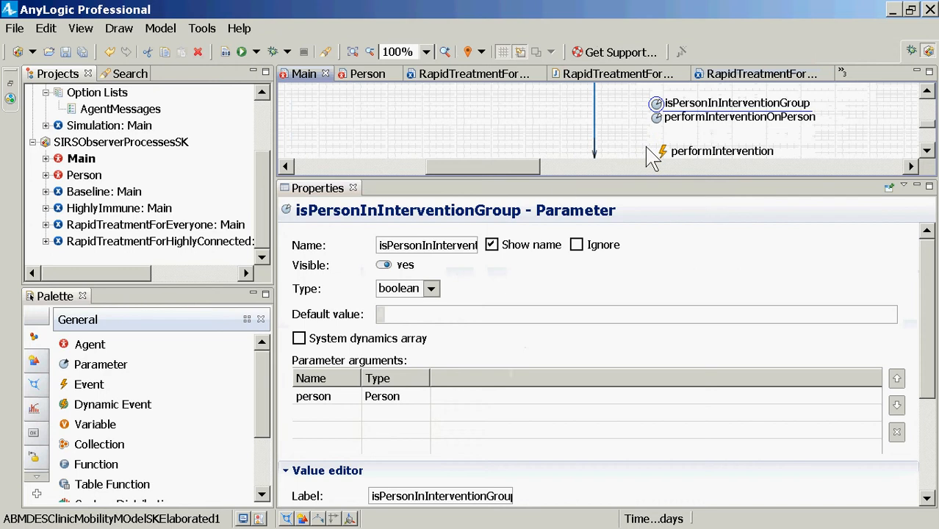
left_click(665, 152)
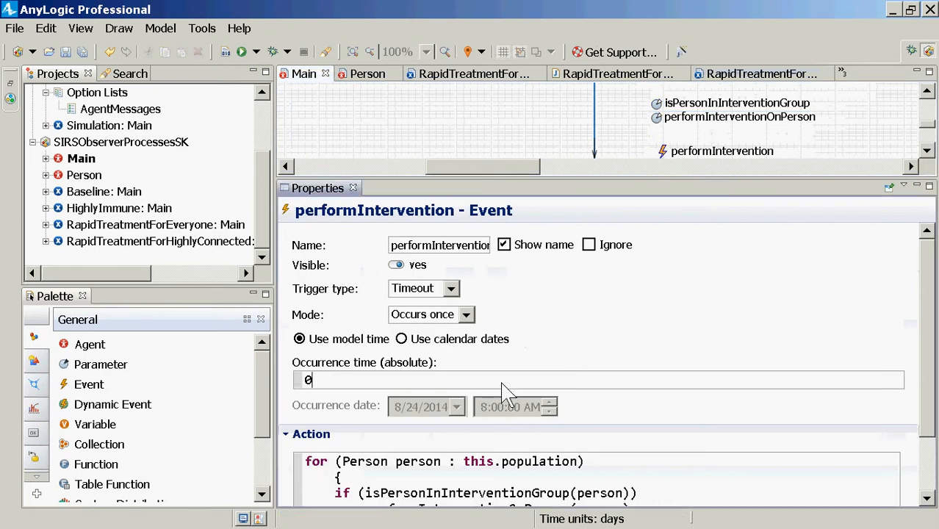
scroll(503, 397, "down", 3)
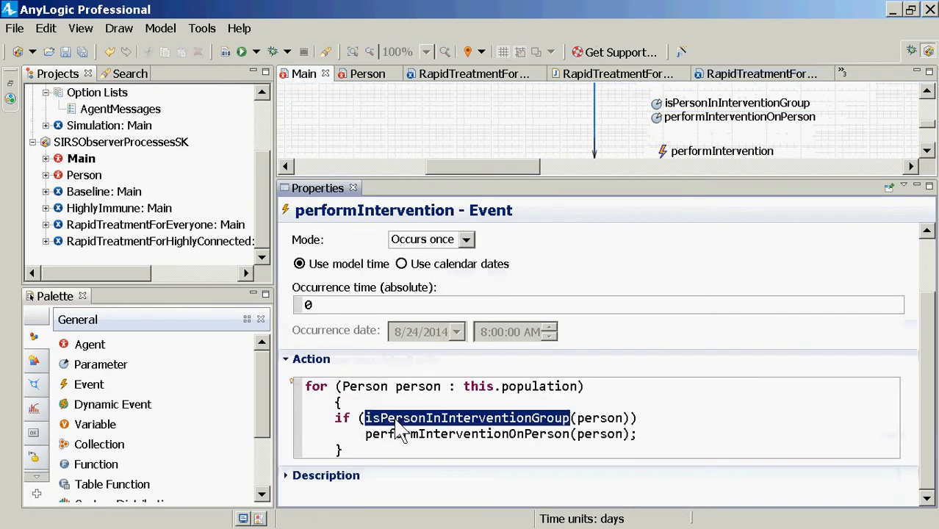
Rename the for-loop variable in the performIntervention event's action code to p.
left_click(578, 418)
double_click(579, 419)
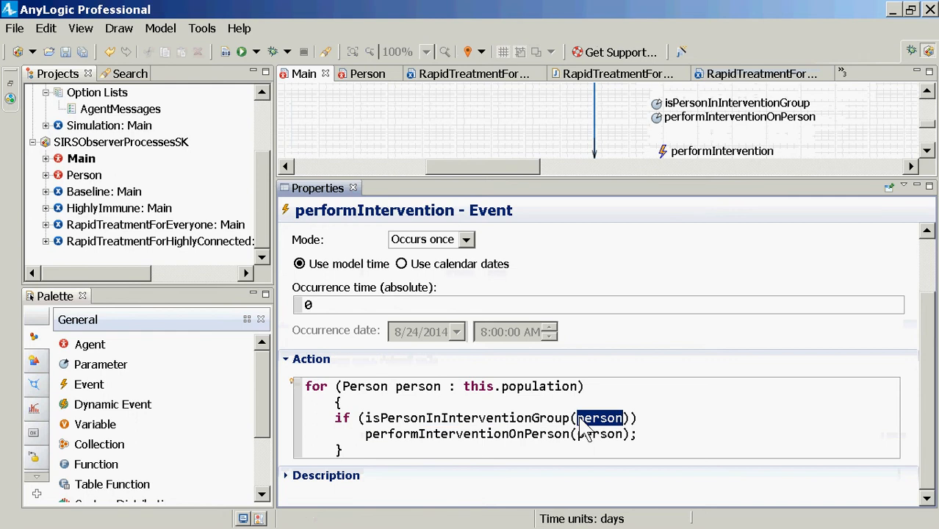
double_click(529, 433)
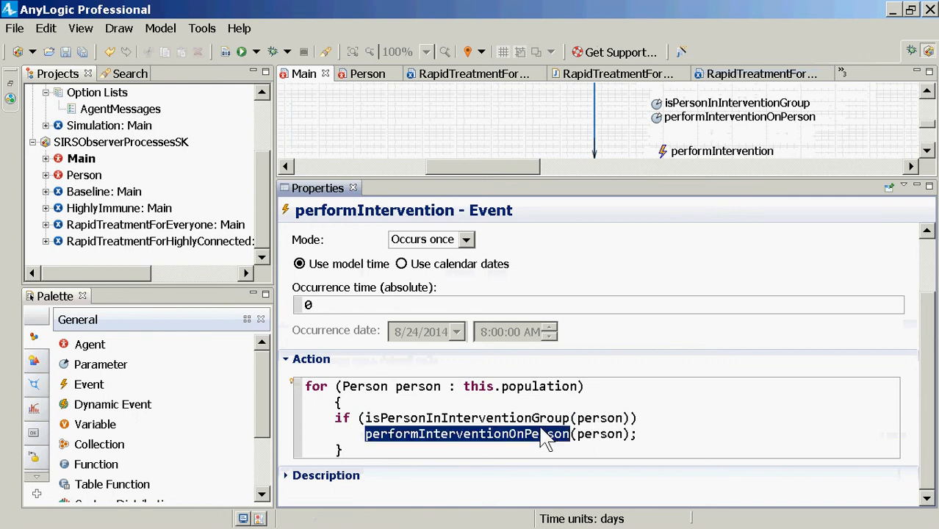
left_click(410, 388)
double_click(412, 387)
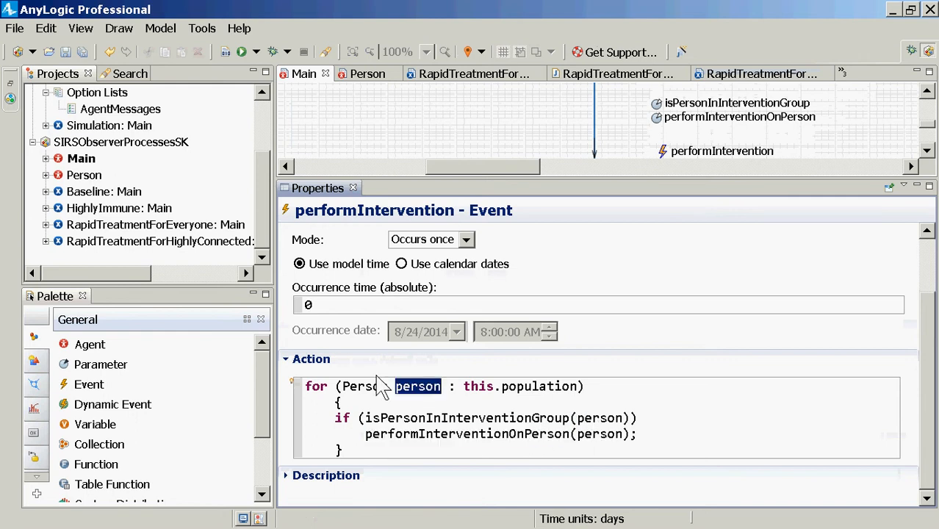
type("p")
key("Down")
key("Down")
key("ctrl+Right")
key("ctrl+Right")
key("ctrl+Right")
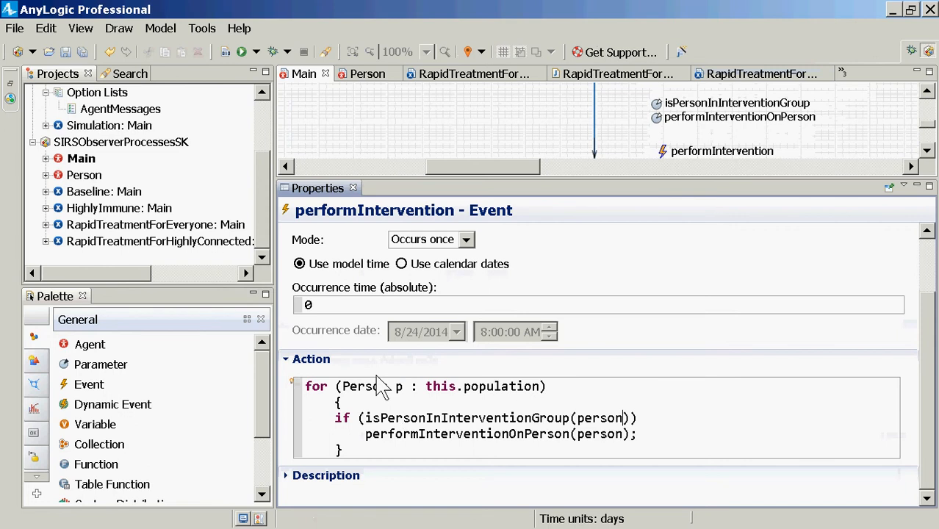
Replace the argument with p in both the isPersonInInterventionGroup and performInterventionOnPerson calls.
key("ctrl+Right")
key("ctrl+Right")
key("ctrl+Left")
key("Left")
key("ctrl+shift+Left")
key("Left")
key("ctrl+shift+Left")
type("p")
key("Down")
key("ctrl+shift+Right")
type("p")
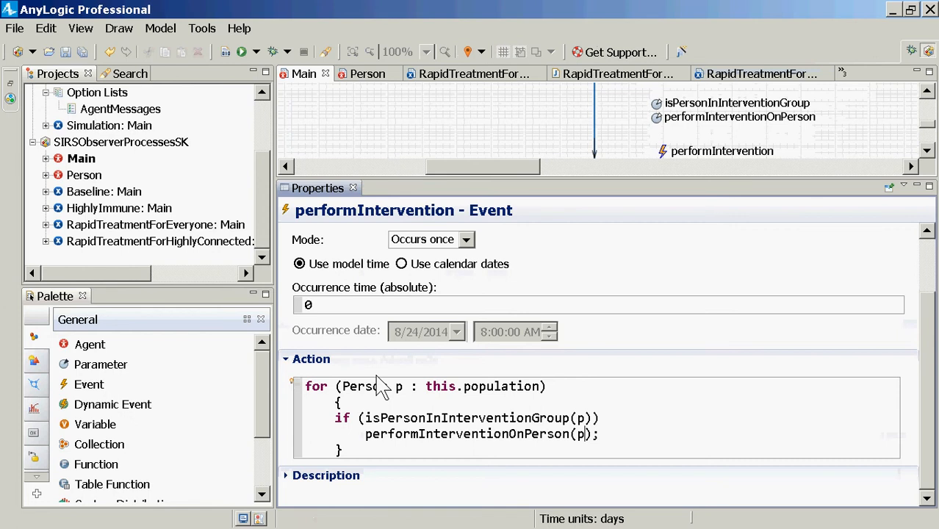
Examine how the action code passes p to both calls and which argument name and type the isPersonInInterventionGroup parameter declares.
triple_click(502, 421)
key("shift+Up")
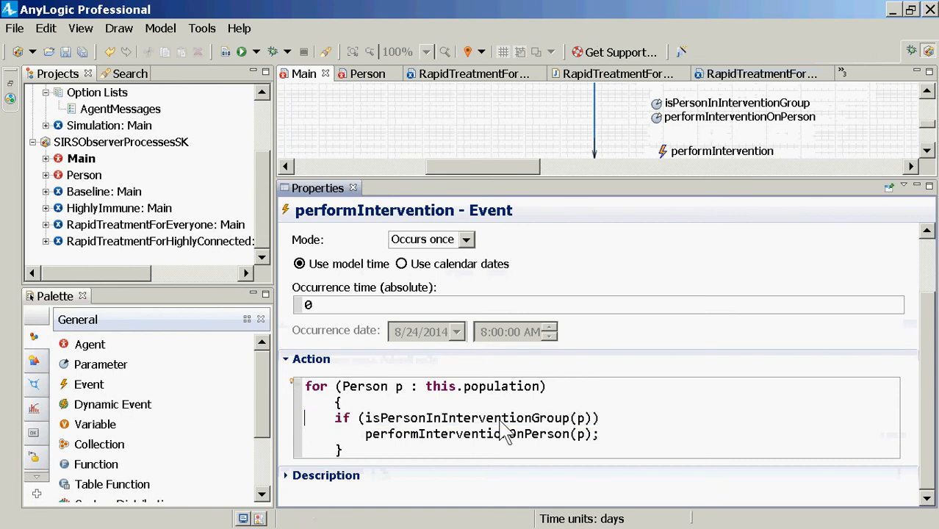
key("shift+Down")
key("shift+Up")
left_click(486, 408)
key("Down")
key("Down")
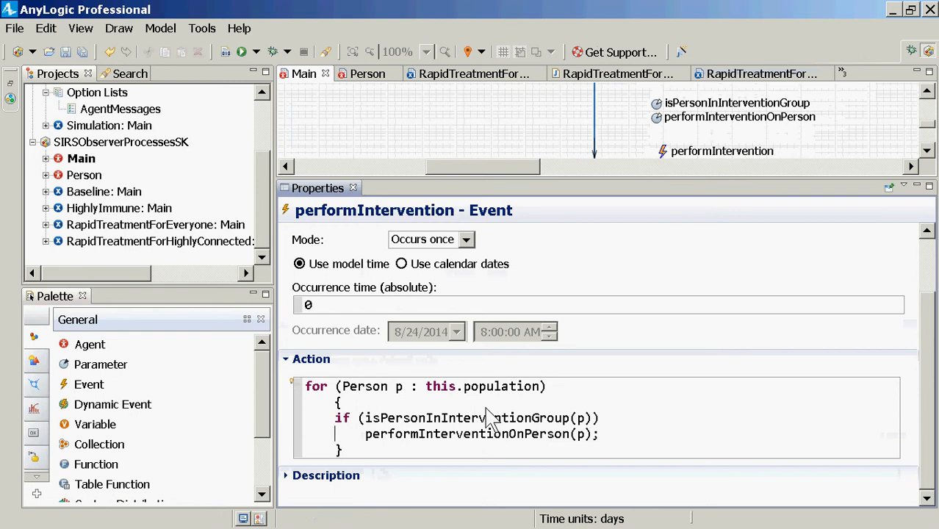
key("ctrl+Right")
key("ctrl+Right")
key("Up")
key("ctrl+shift+Left")
key("Down")
key("ctrl+shift+Right")
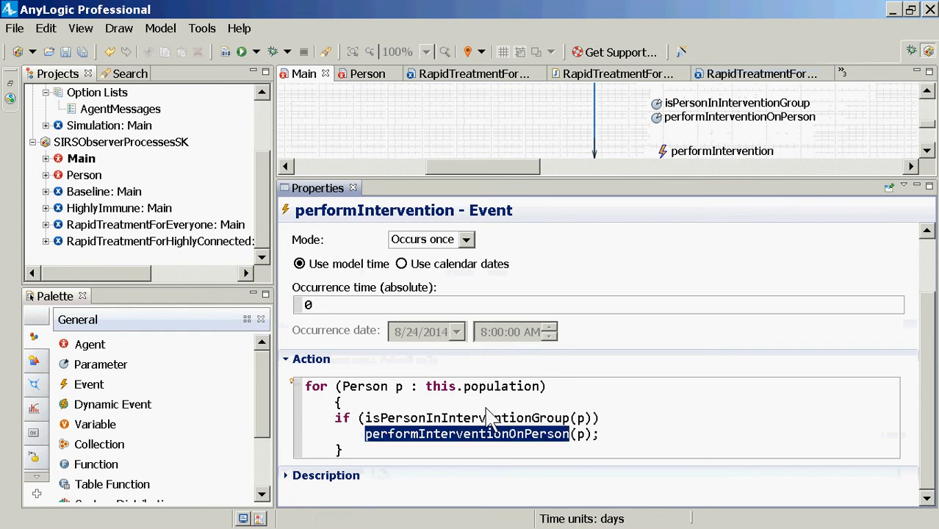
key("Right")
key("Right")
key("ctrl+shift+Right")
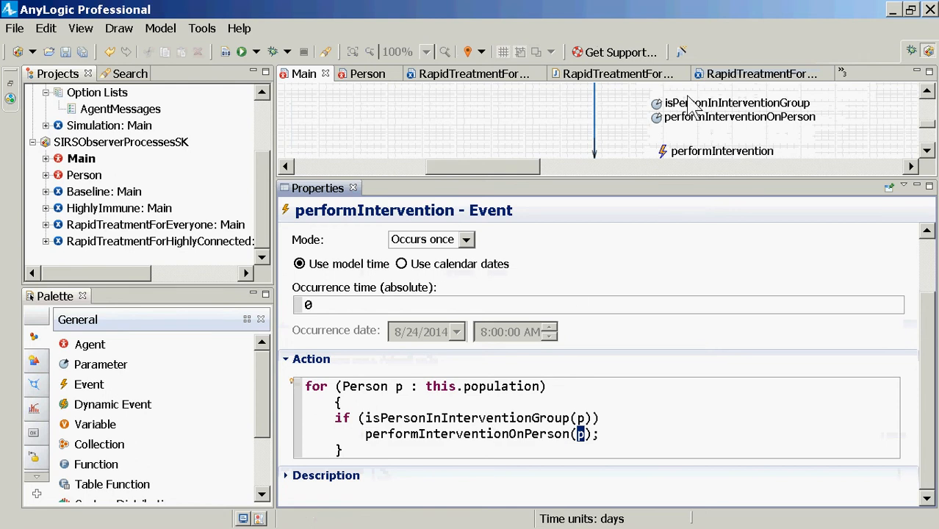
left_click(657, 107)
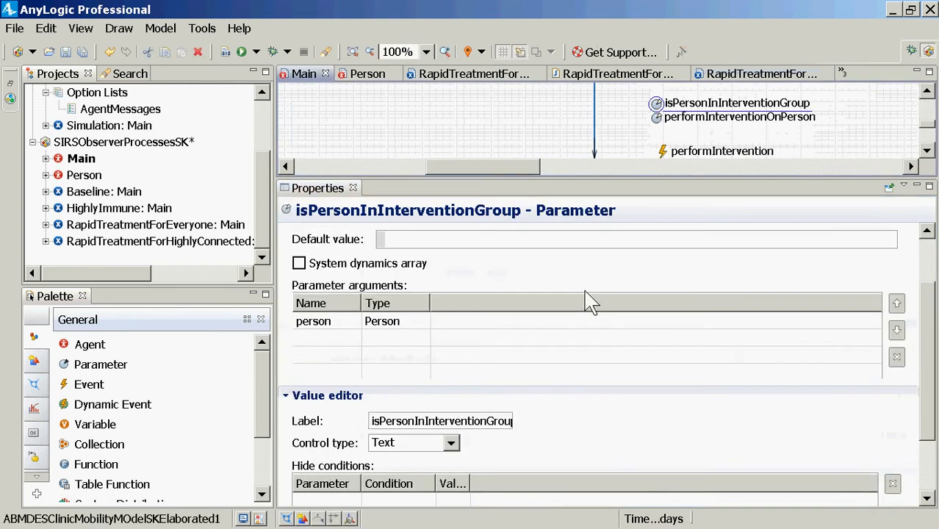
double_click(330, 323)
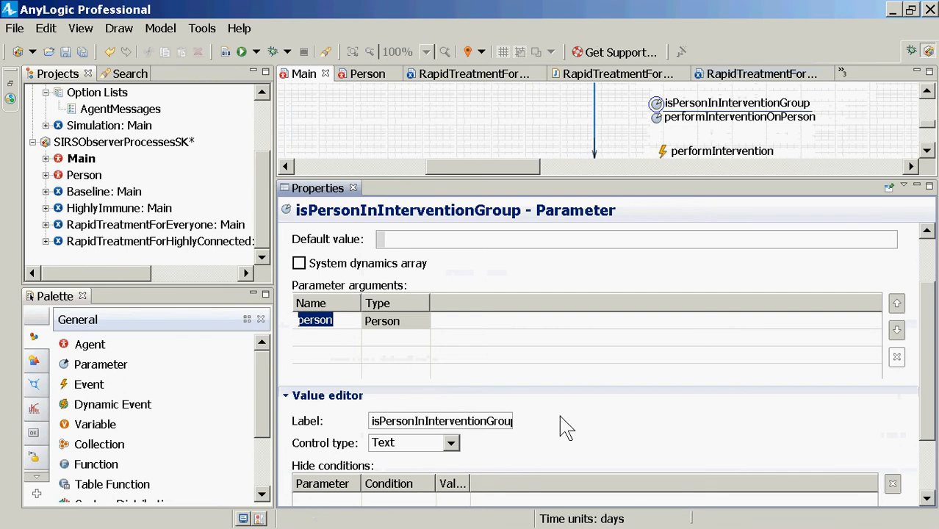
In the RapidTreatmentForEveryone experiment, change the assignment operator in the performInterventionOnPerson code to *=.
left_click(134, 226)
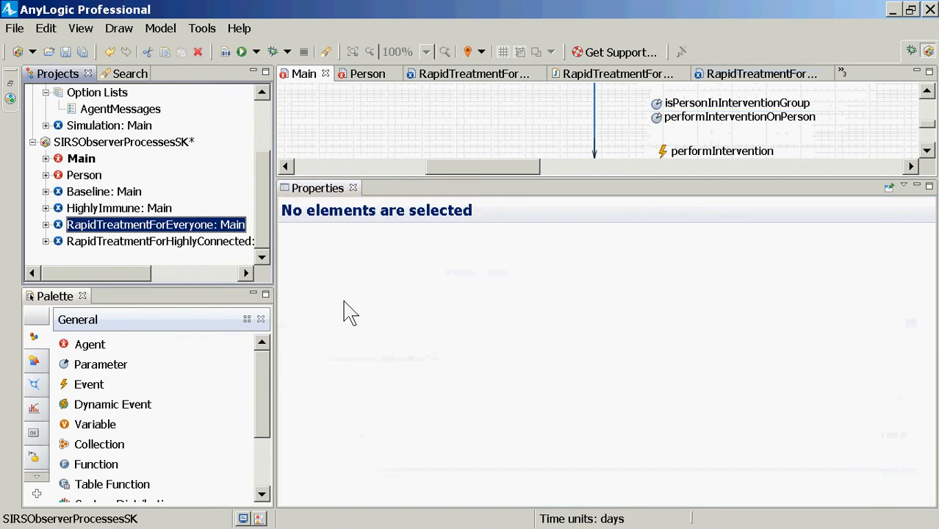
left_click(585, 401)
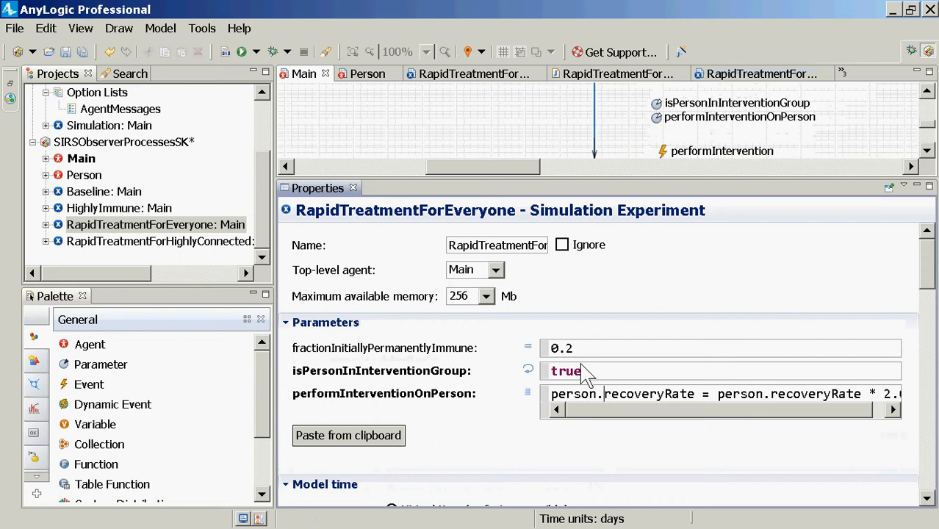
key("Right")
key("Right")
key("Right")
key("Right")
key("Right")
key("Right")
key("Right")
key("Right")
key("Right")
key("Right")
key("Right")
key("Right")
key("Right")
type("(")
key("BackSpace")
type("*")
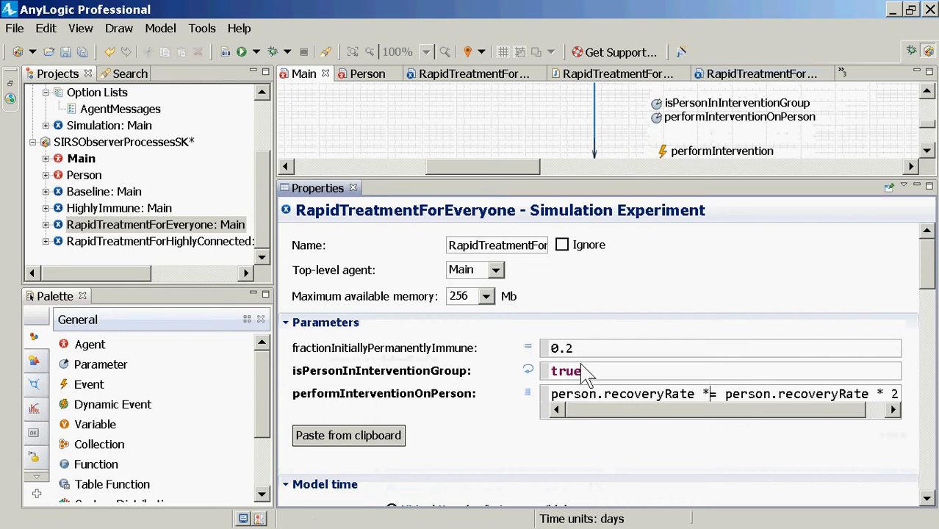
Delete the repeated person.recoveryRate factor so the code reads person.recoveryRate *= 2.0; and save the model.
key("ctrl+Right")
key("ctrl+shift+Right")
key("ctrl+shift+Right")
key("ctrl+shift+Right")
key("ctrl+shift+Right")
key("ctrl+shift+Left")
key("Delete")
key("Delete")
key("Delete")
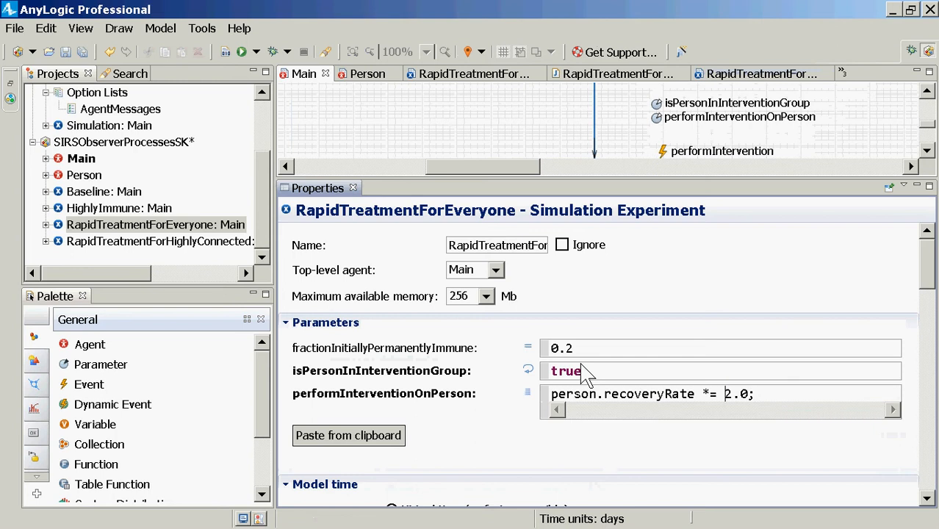
key("ctrl+s")
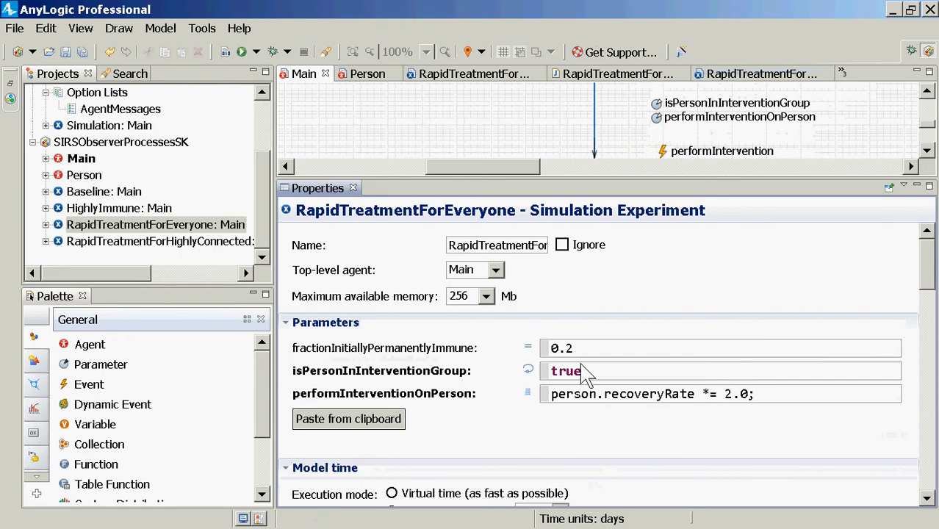
Compare the isPersonInInterventionGroup and performInterventionOnPerson values in the RapidTreatmentForEveryone and RapidTreatmentForHighlyConnected experiments.
left_click(124, 230)
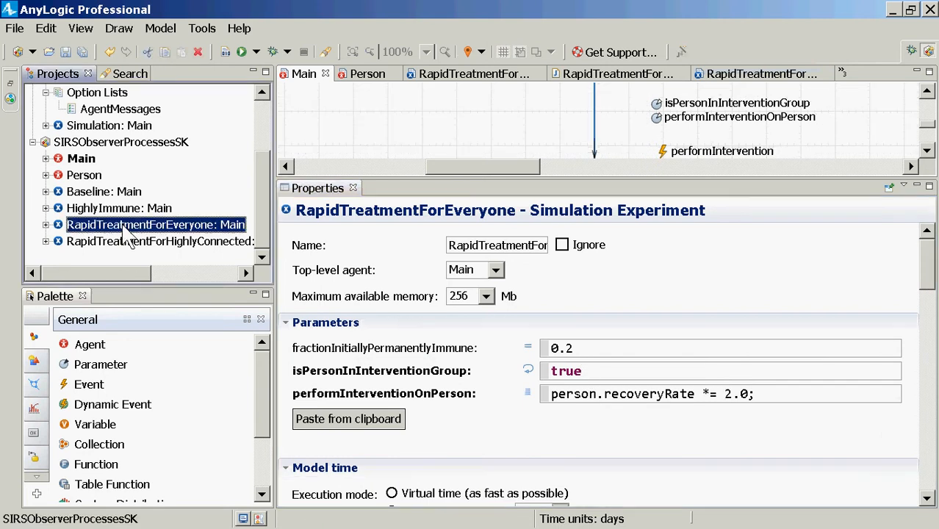
double_click(547, 376)
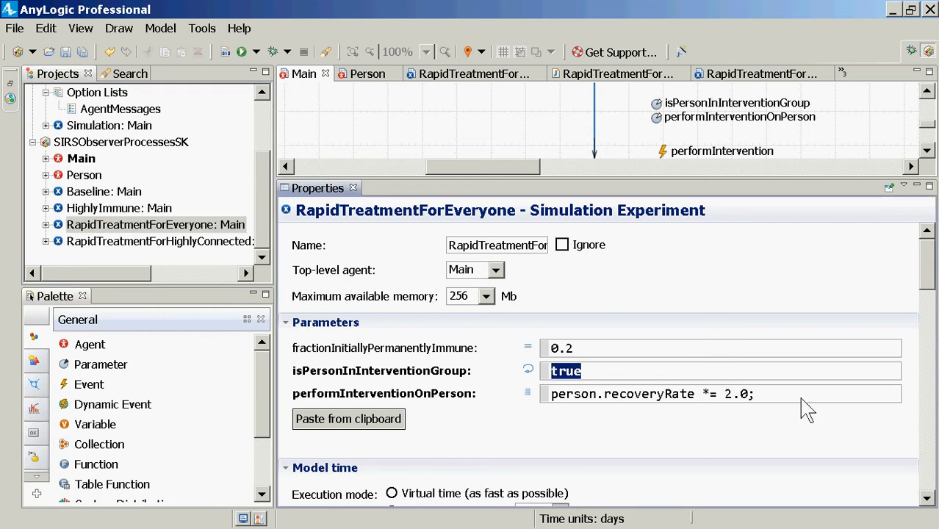
left_click_drag(800, 394, 454, 380)
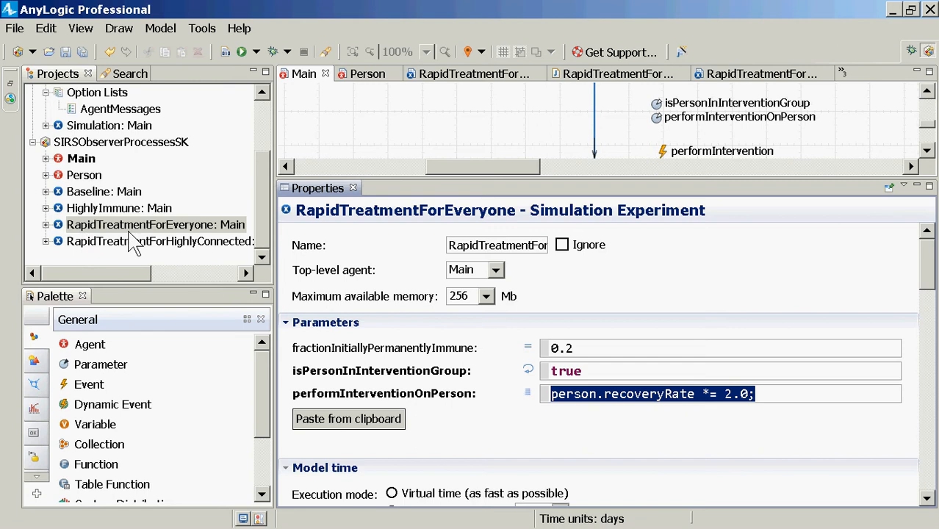
left_click(202, 241)
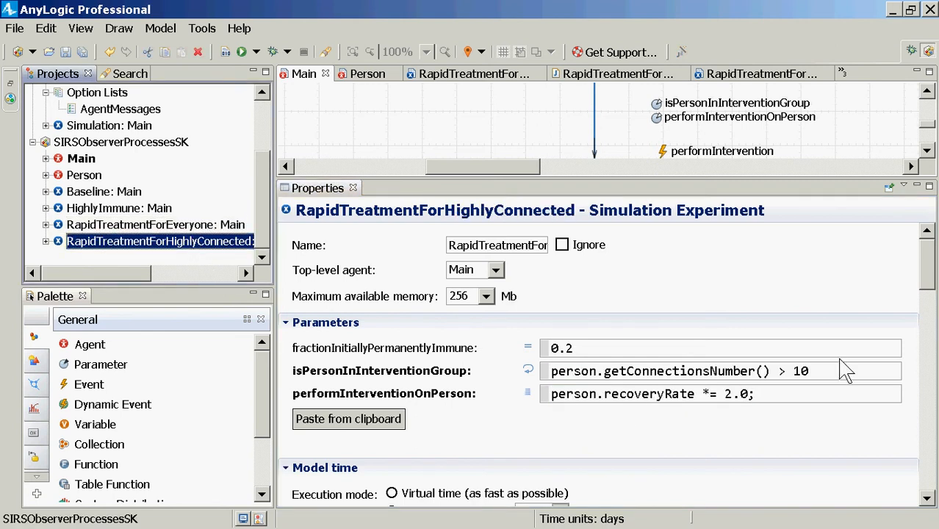
left_click_drag(841, 371, 540, 379)
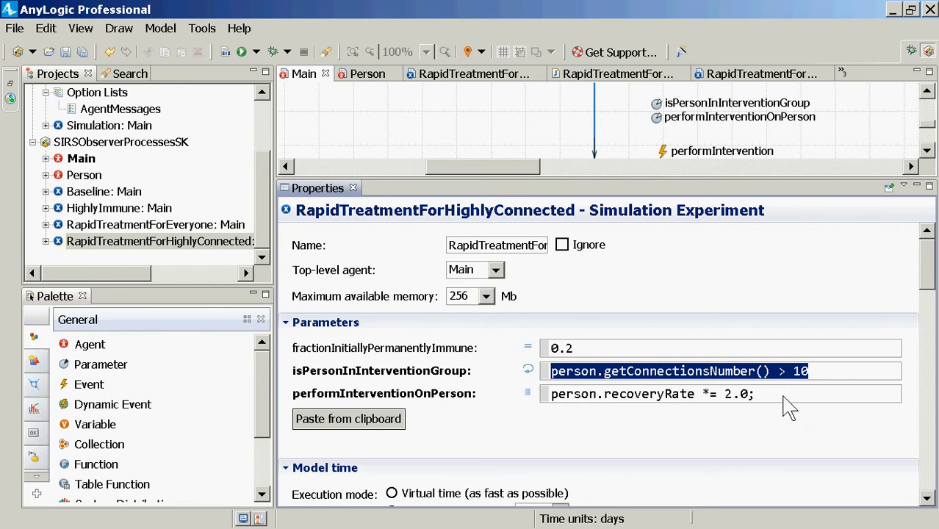
left_click_drag(783, 397, 401, 387)
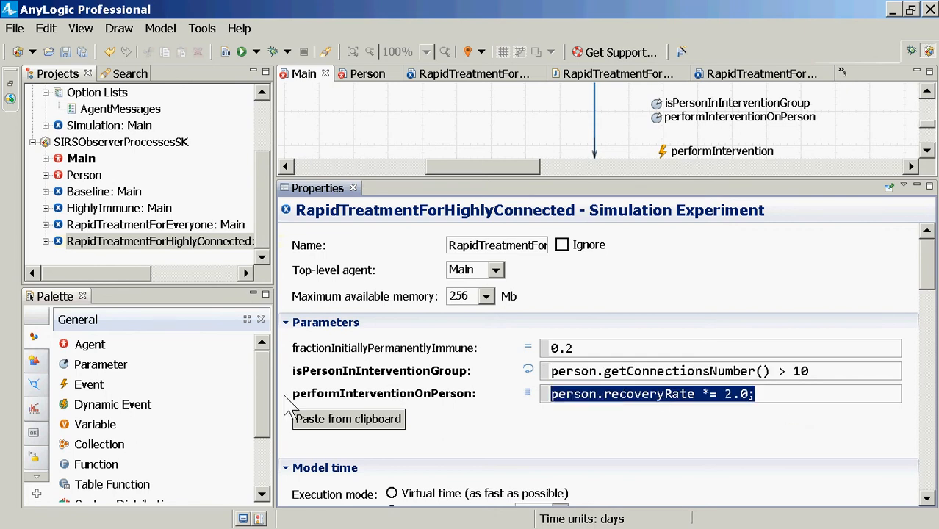
Create a simulation experiment named SocialDistancingForEveryone in the SIRSObserverProcessesSK model.
right_click(88, 143)
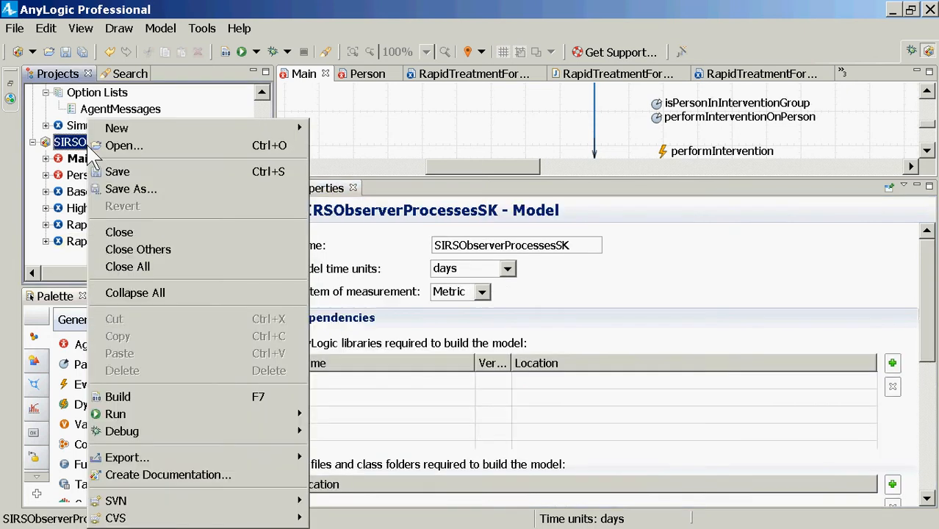
mouse_move(221, 128)
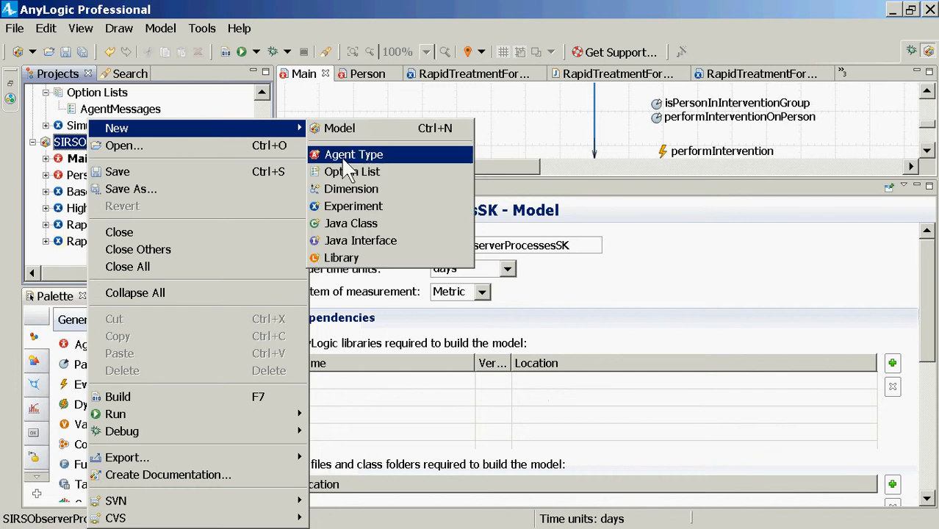
left_click(340, 207)
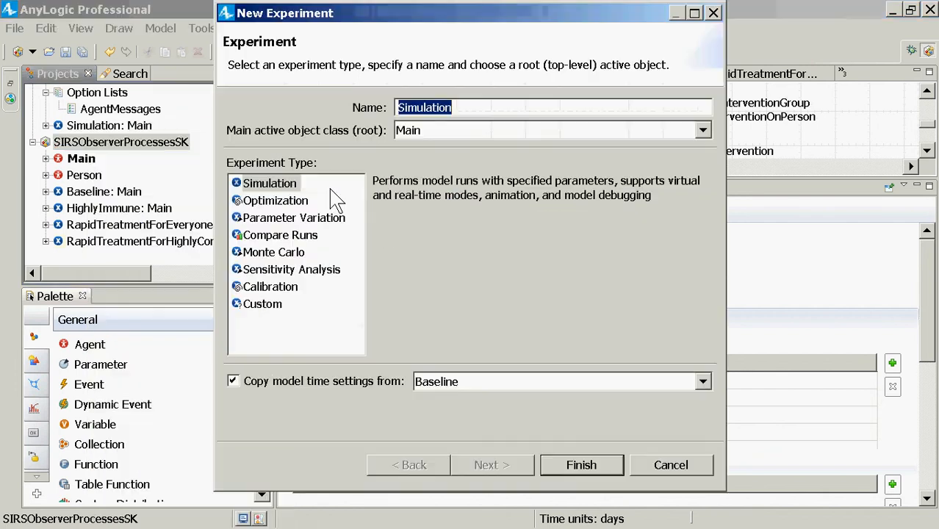
type("SocialD")
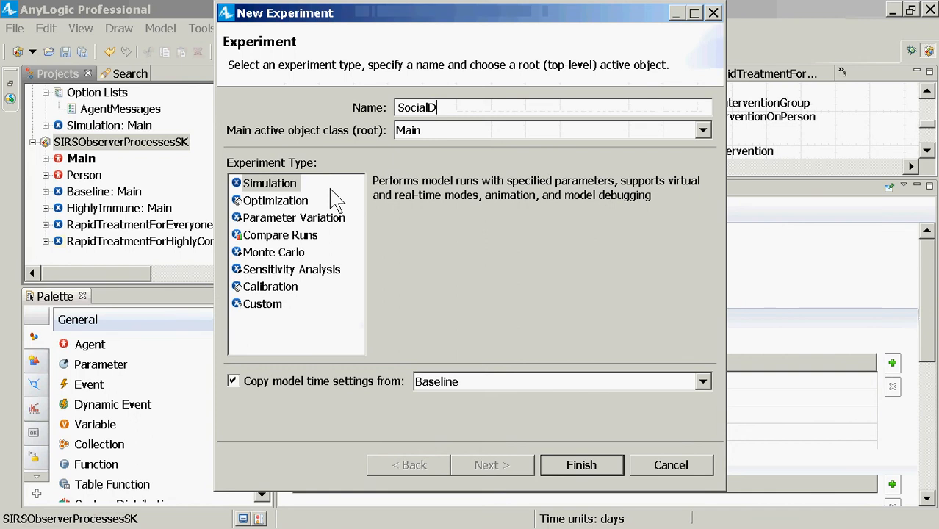
type("istancingForEveryone")
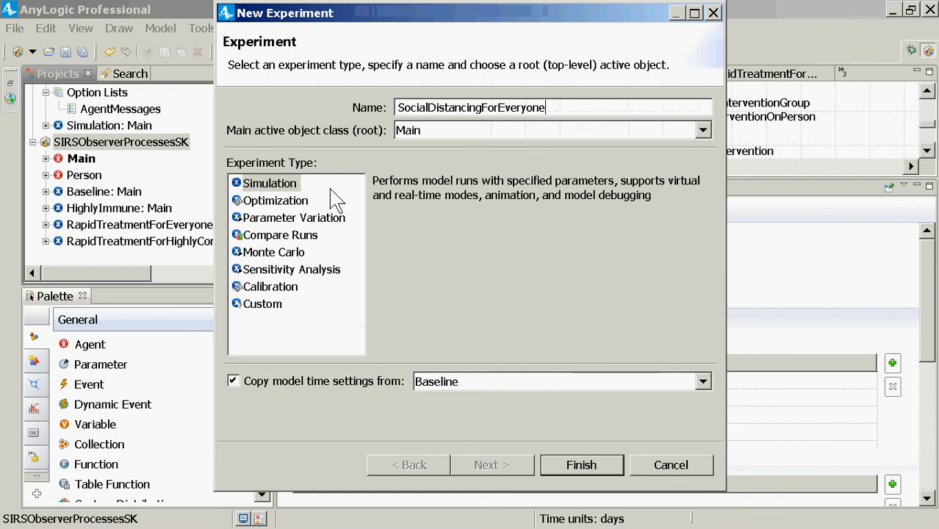
key("Return")
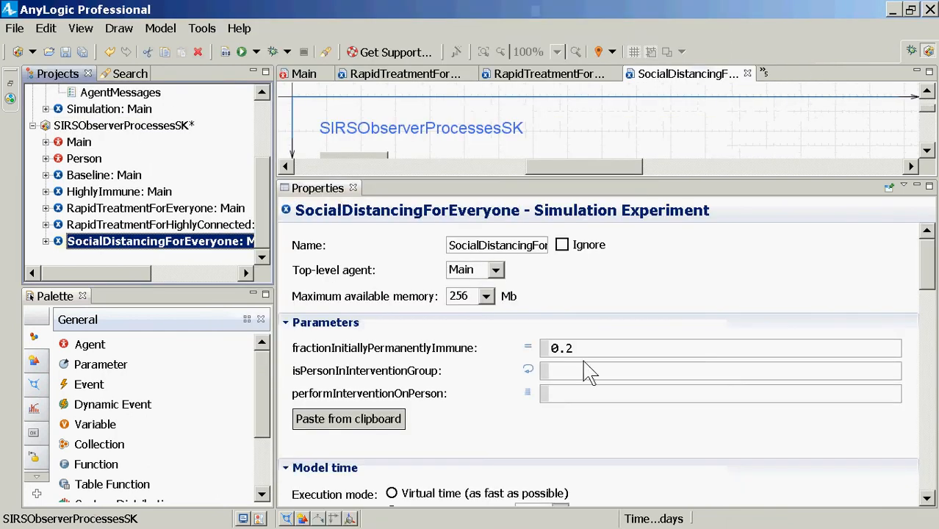
Set SocialDistancingForEveryone's isPersonInInterventionGroup parameter to true and enlarge the diagram area above its properties.
left_click(570, 375)
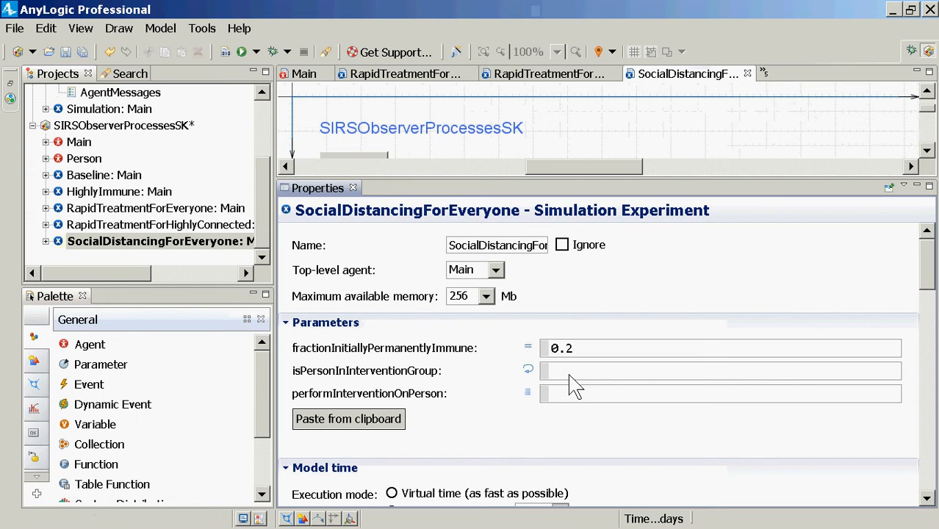
type("true")
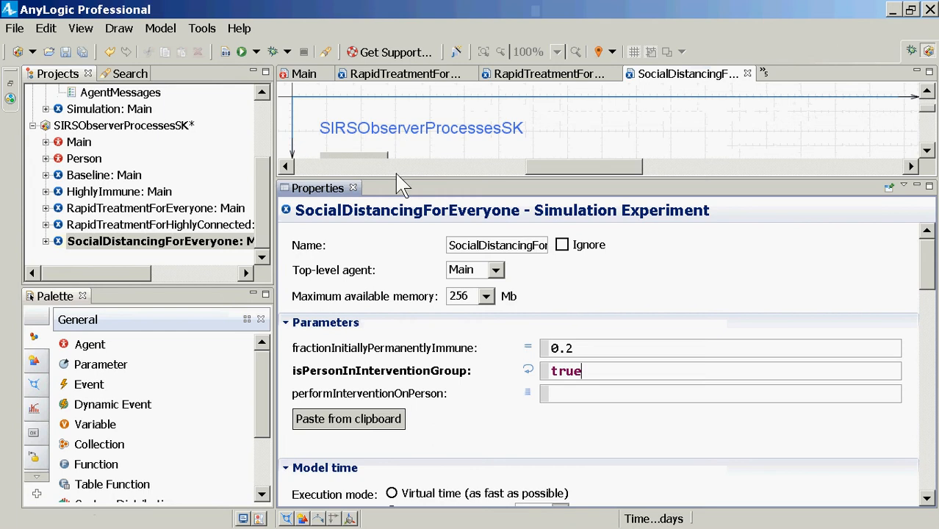
left_click_drag(382, 179, 369, 228)
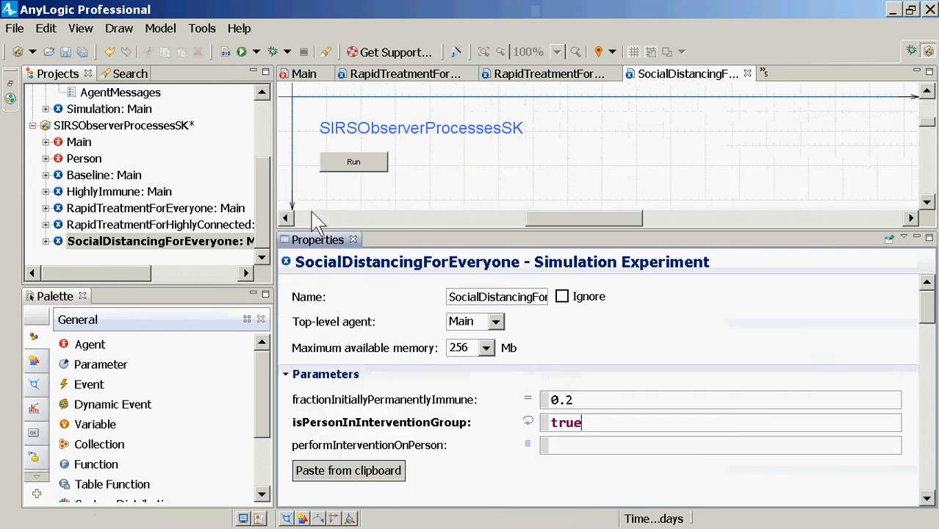
Examine how the action code of Main's performIntervention event uses isPersonInInterventionGroup and performInterventionOnPerson for each person.
left_click(80, 142)
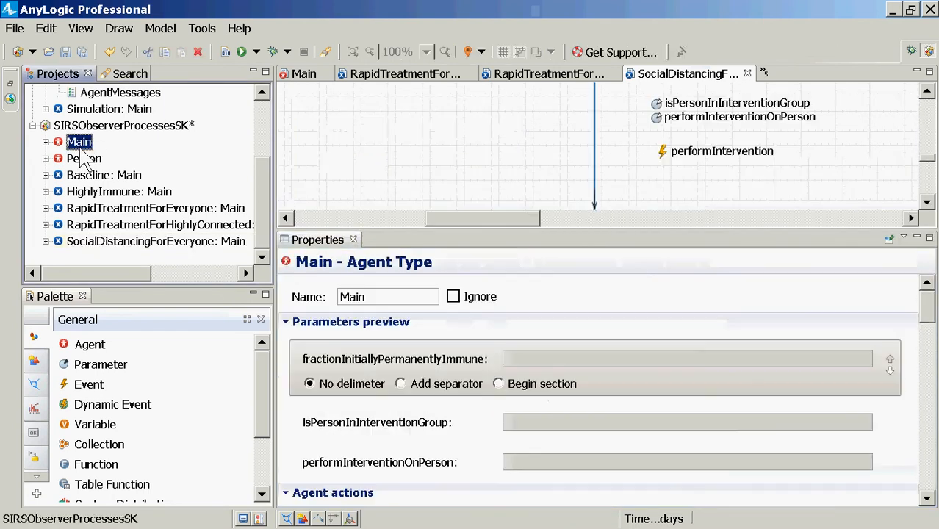
double_click(79, 142)
left_click(667, 152)
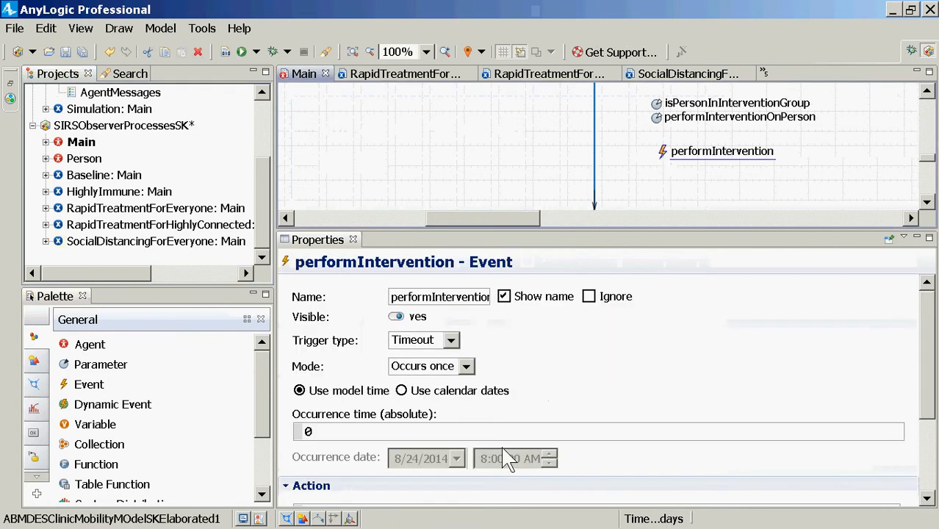
scroll(557, 376, "down", 3)
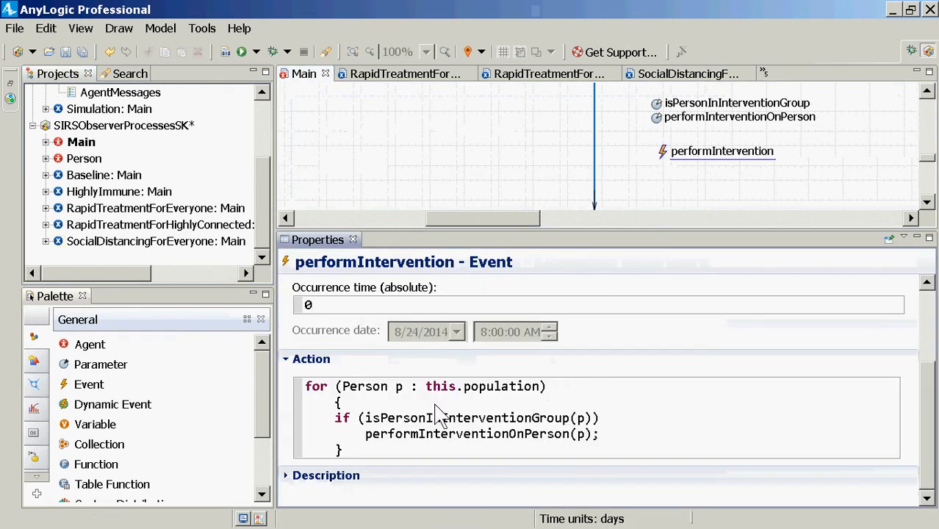
double_click(380, 420)
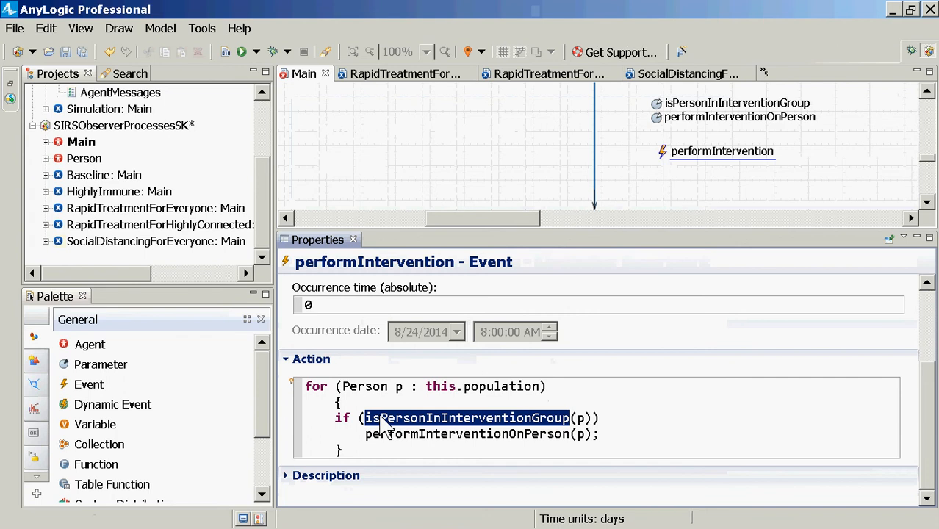
double_click(401, 436)
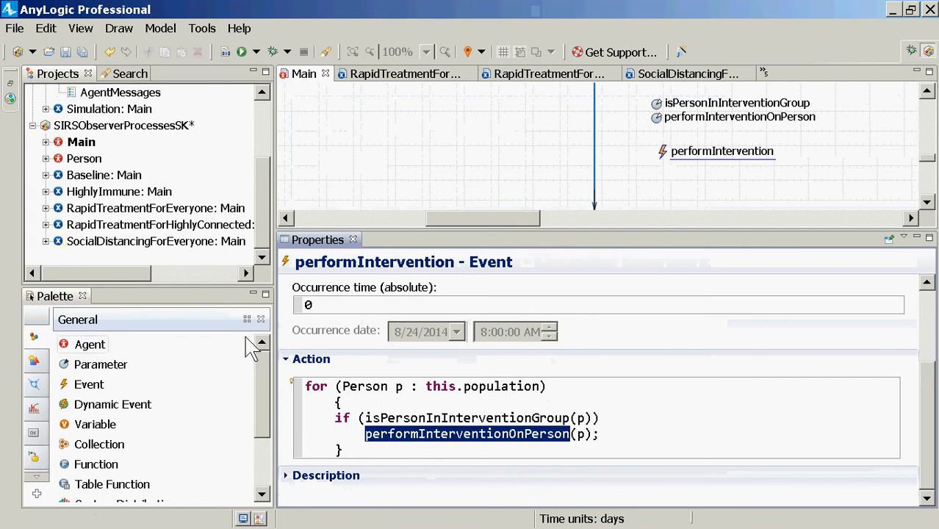
Set SocialDistancingForEveryone's performInterventionOnPerson parameter to person.contactRate /= 2.0; and save the model.
left_click(158, 242)
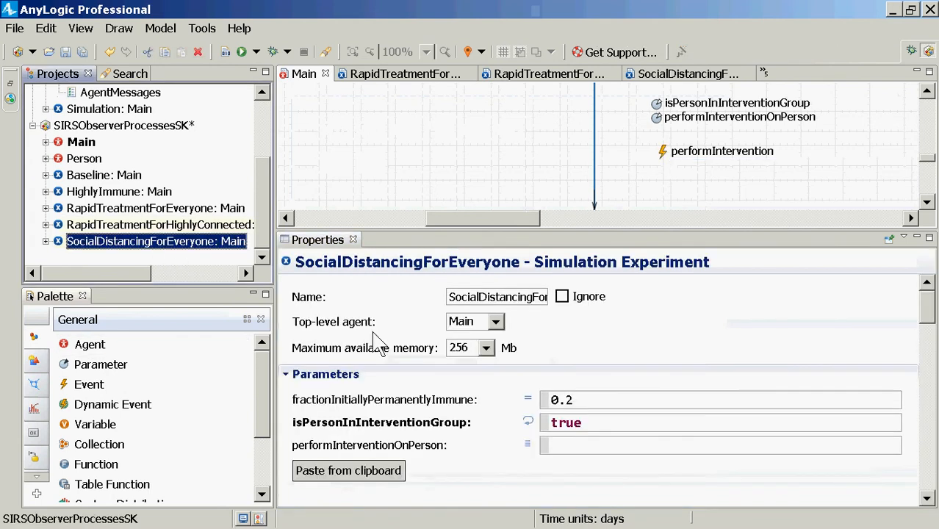
left_click(608, 461)
scroll(608, 462, "down", 3)
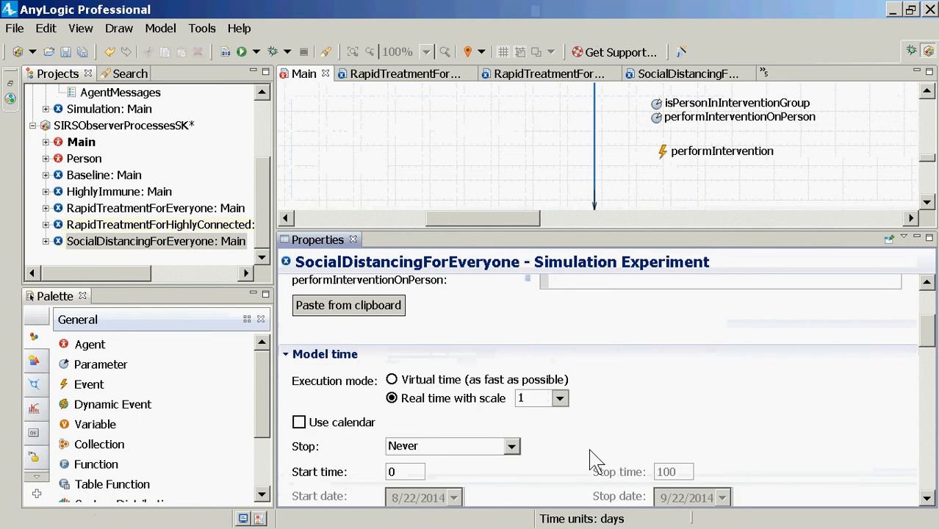
scroll(595, 460, "up", 2)
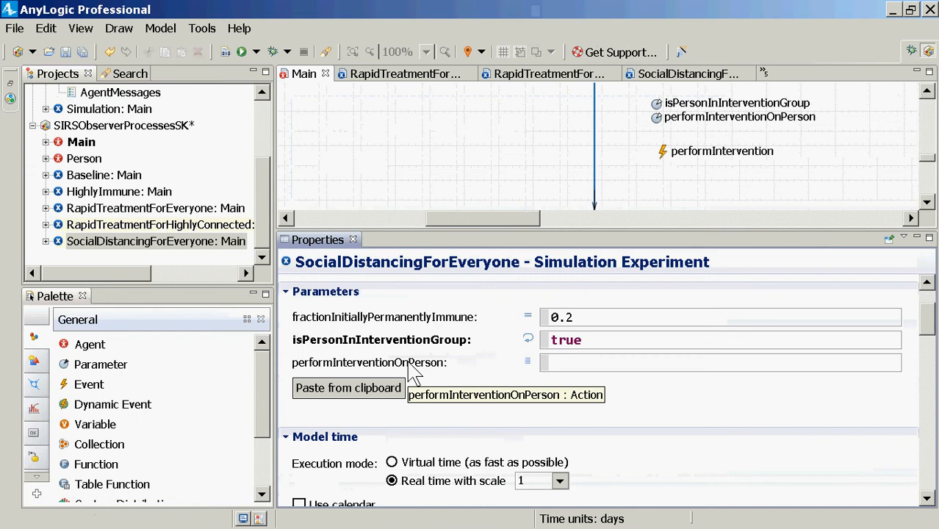
type("person")
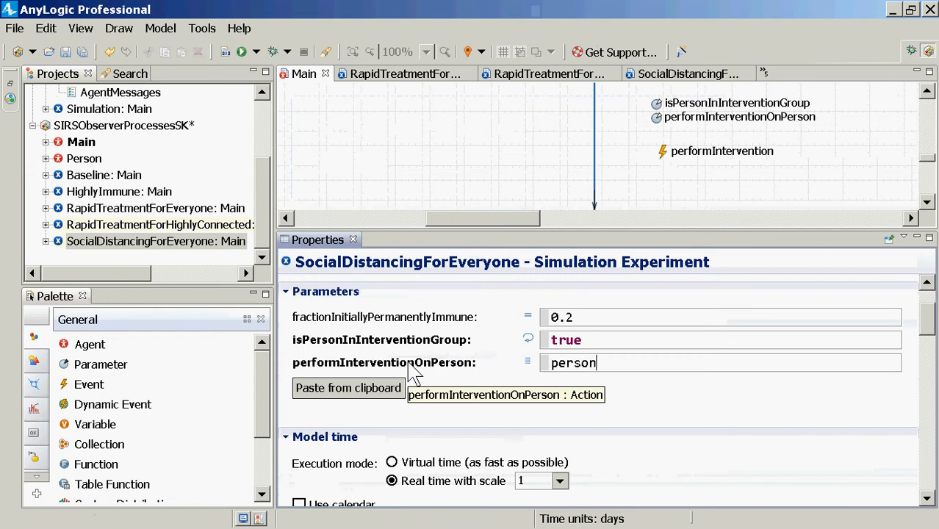
type(".conta")
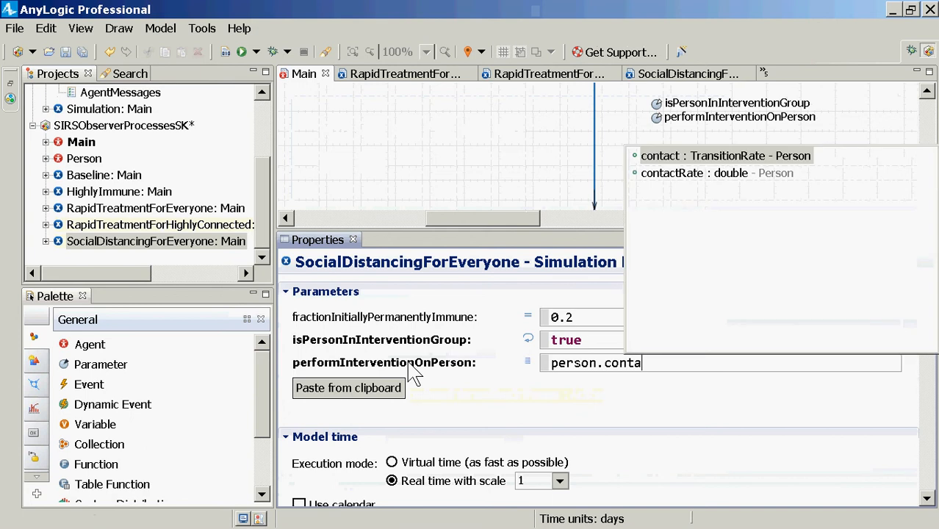
key("Down")
key("Return")
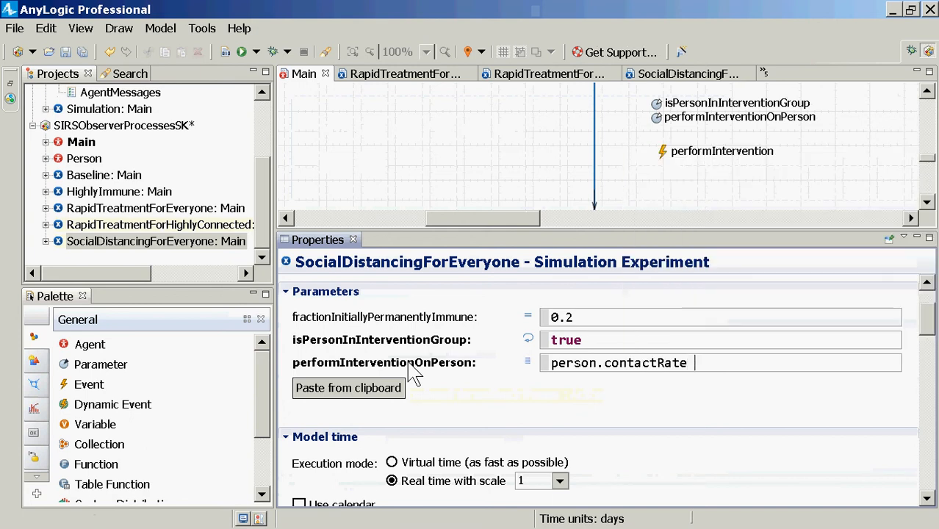
type("/= 2.0;")
key("shift+Left")
key("shift+Left")
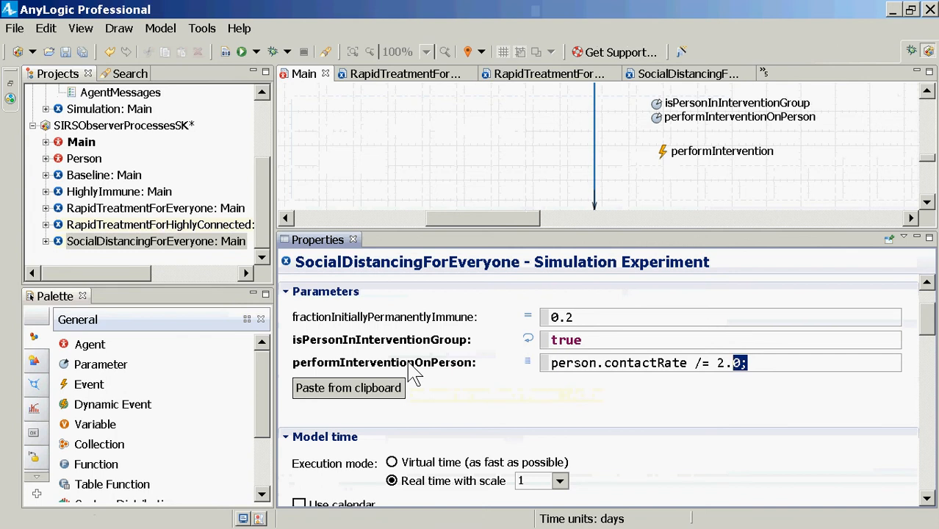
key("shift+Home")
key("ctrl+s")
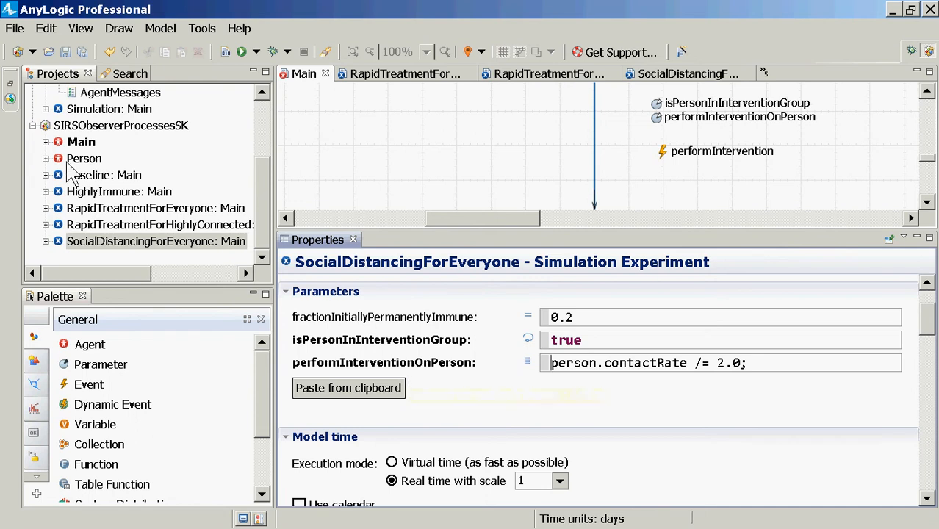
key("ctrl+s")
Create a simulation experiment named SocialDistancingForHighlyConnected in the SIRSObserverProcessesSK model.
left_click(106, 127)
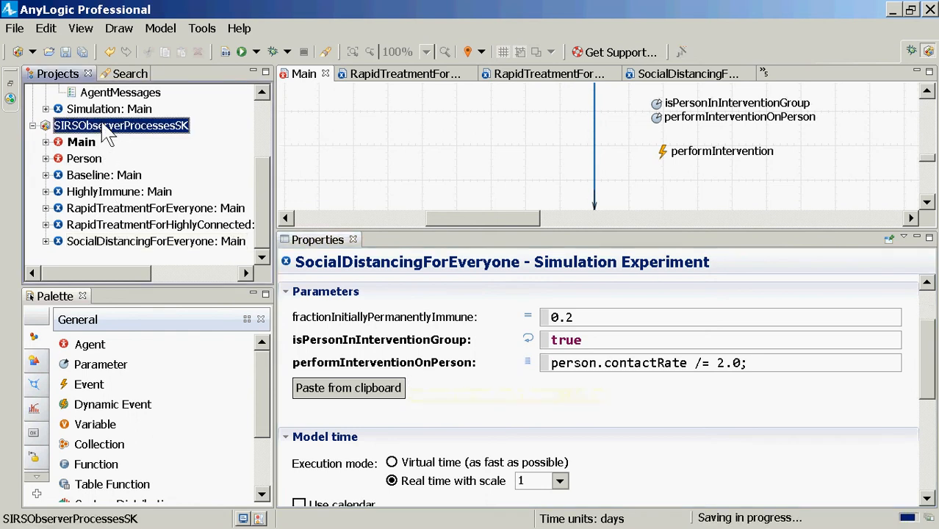
right_click(104, 123)
mouse_move(147, 128)
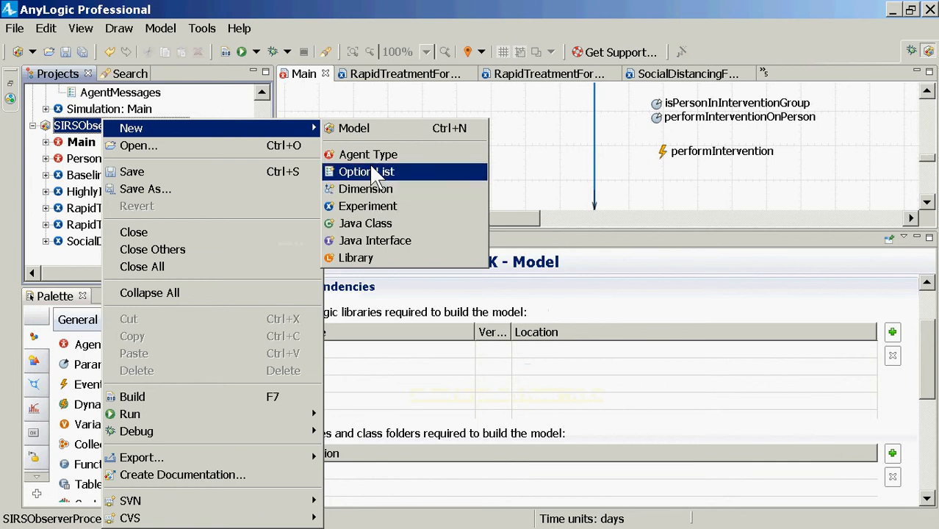
left_click(382, 207)
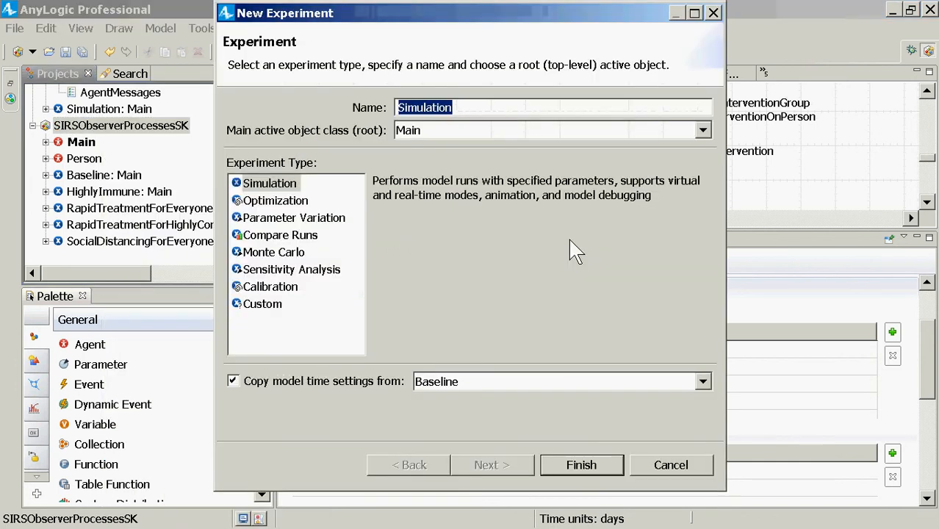
type("SocialDs")
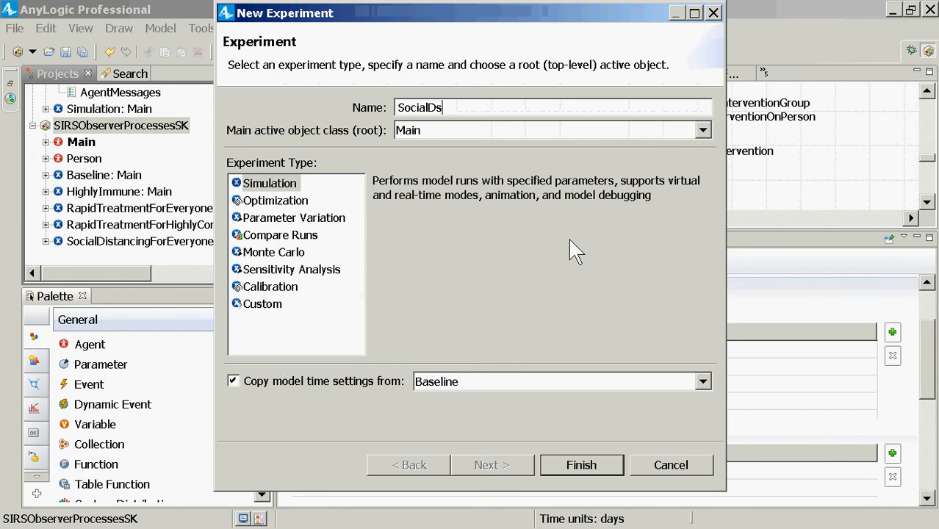
key("BackSpace")
type("istancingForE")
key("BackSpace")
type("HighlyC")
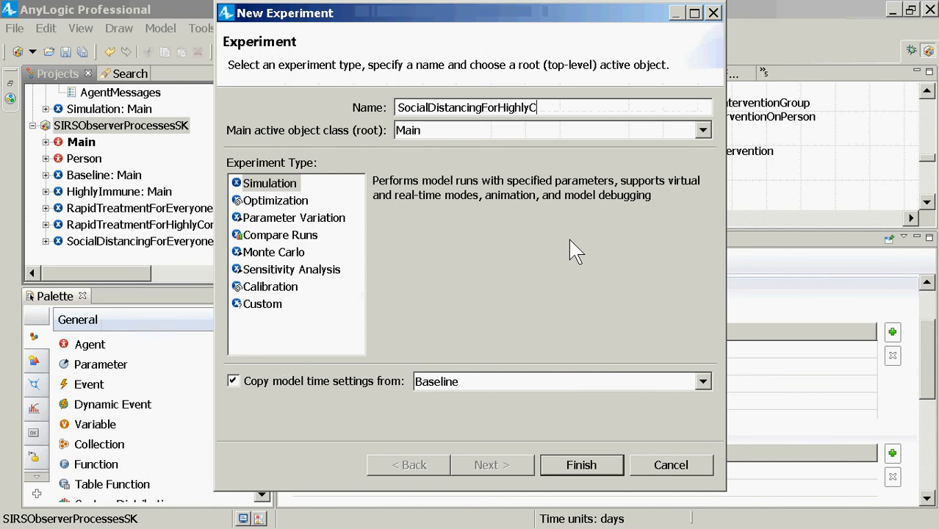
type("onnected")
key("Return")
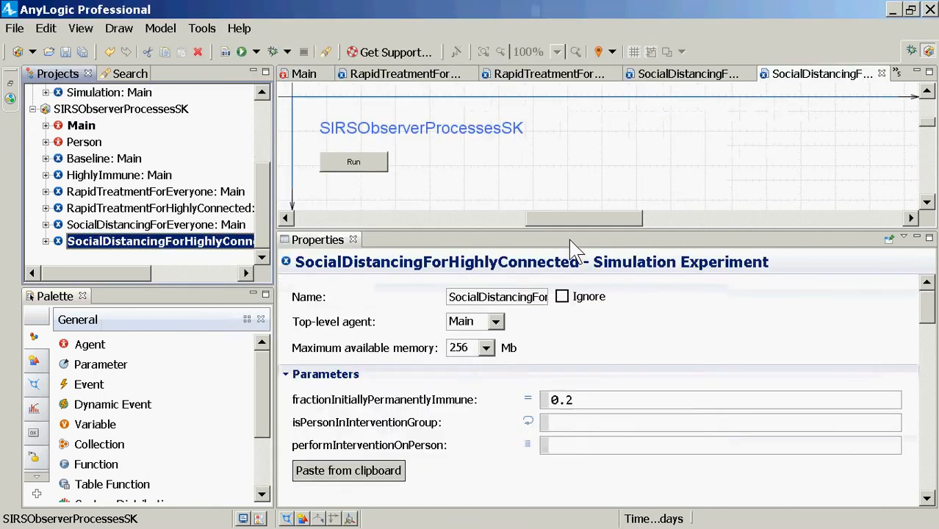
Set SocialDistancingForHighlyConnected's isPersonInInterventionGroup parameter to person.getConnectionsNumber() > 10.
left_click(564, 423)
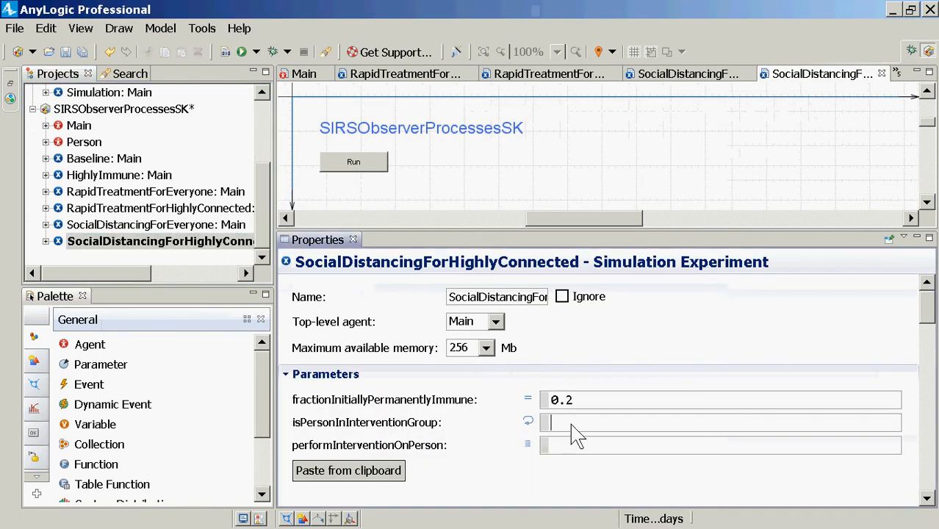
scroll(577, 434, "down", 3)
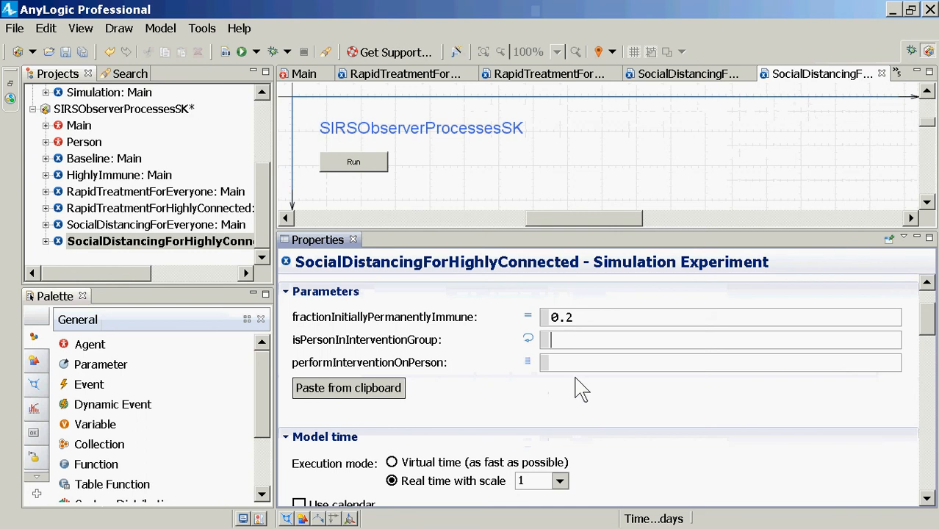
type("(")
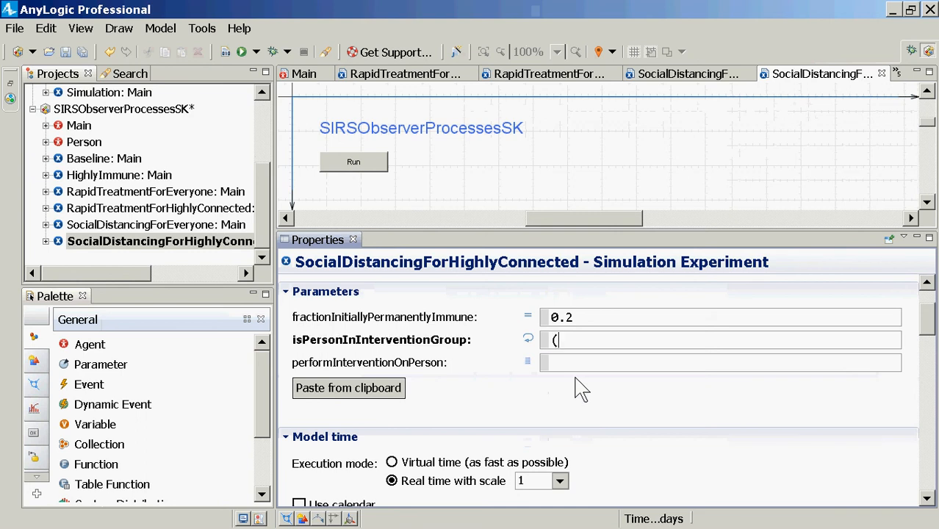
type("person.getCon")
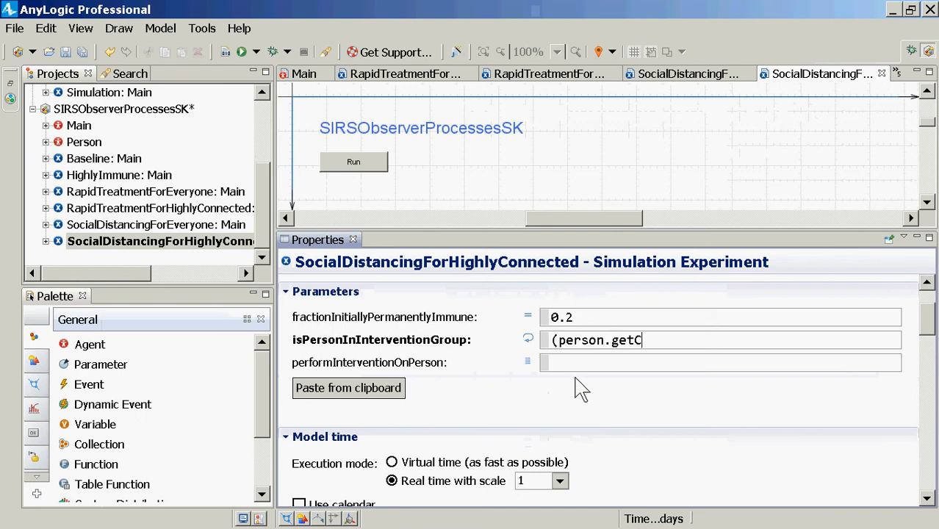
key("Down")
key("Down")
key("Return")
type("> 10")
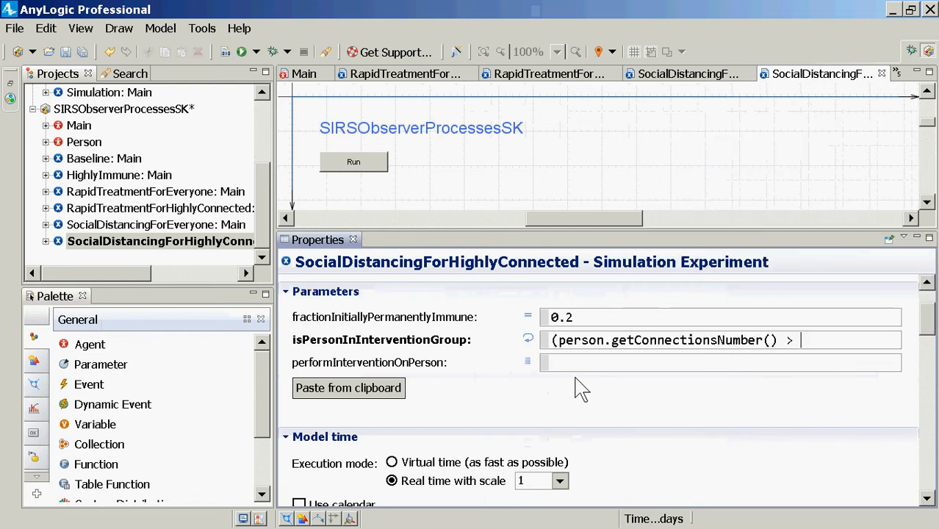
key("Home")
key("Delete")
Set SocialDistancingForHighlyConnected's performInterventionOnPerson parameter to person.contactRate /= 2.0; and save the model.
left_click(567, 360)
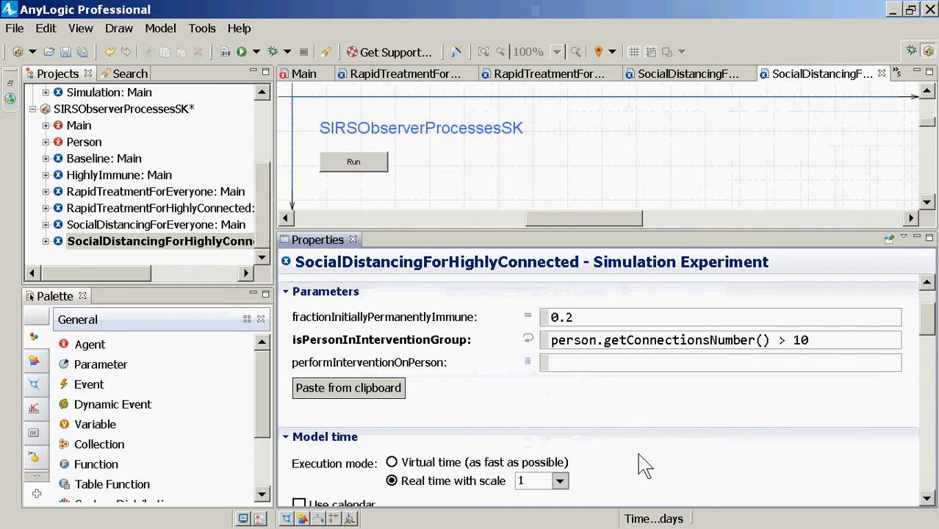
type("person.con")
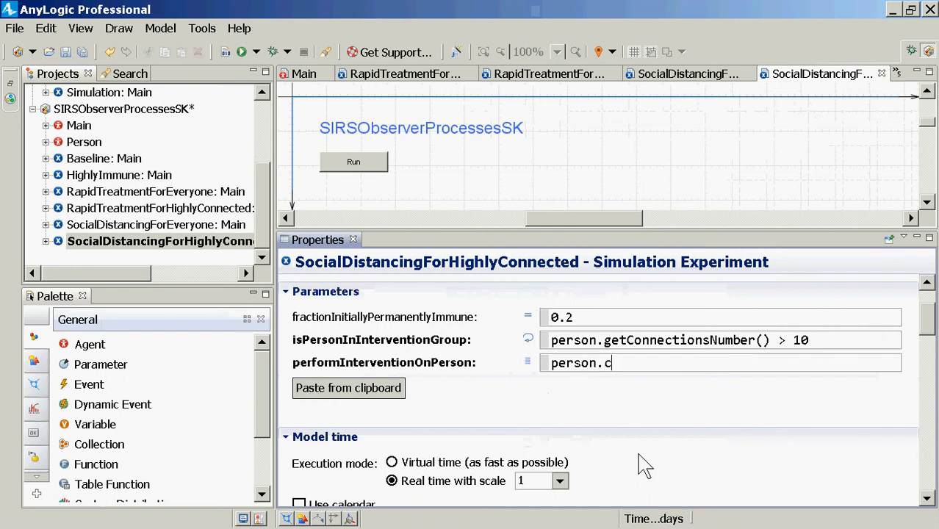
key("Down")
key("Down")
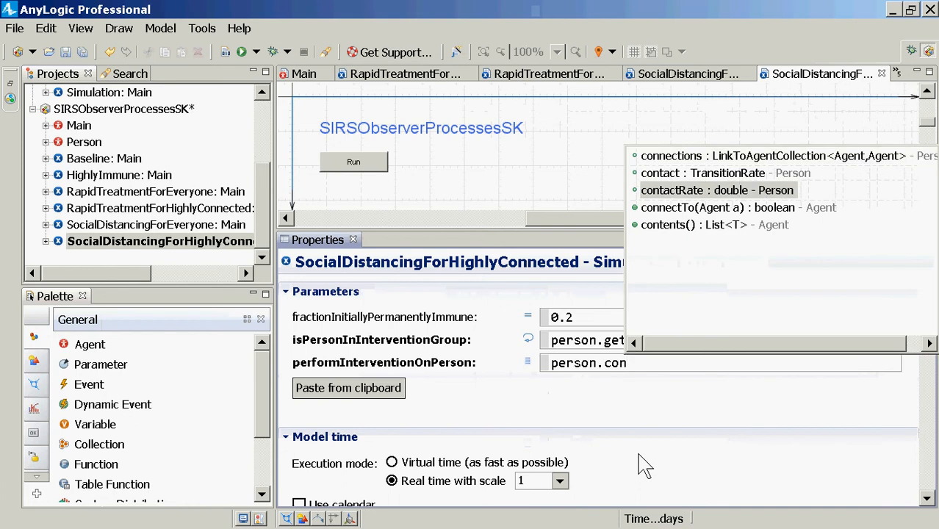
key("Return")
type("/= 2.0")
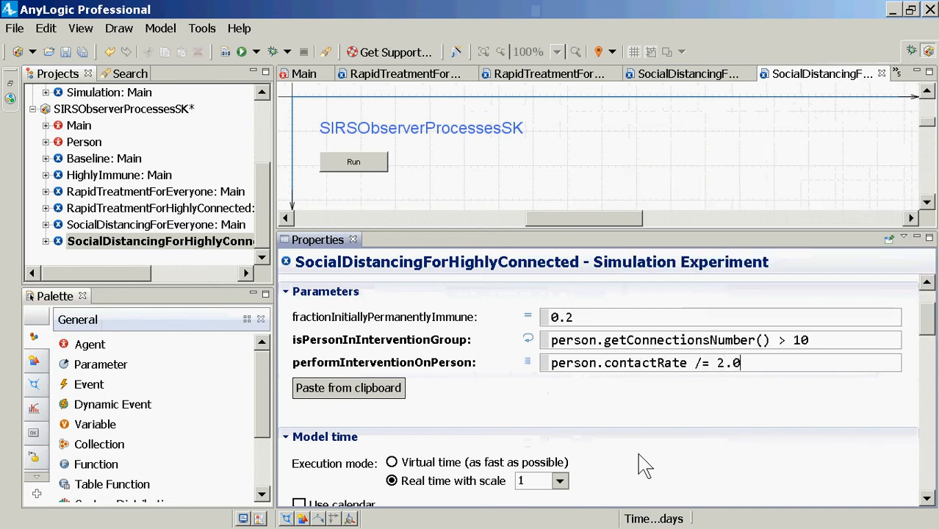
type(";")
key("ctrl+s")
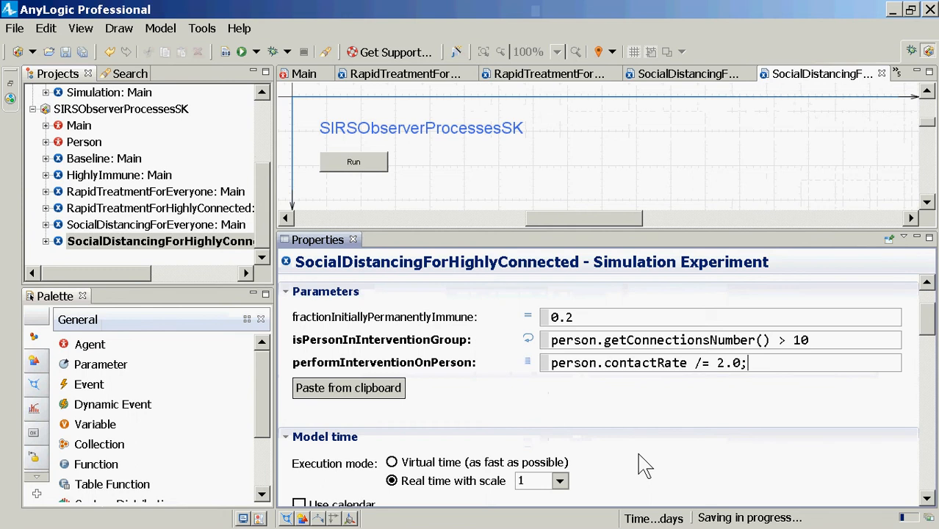
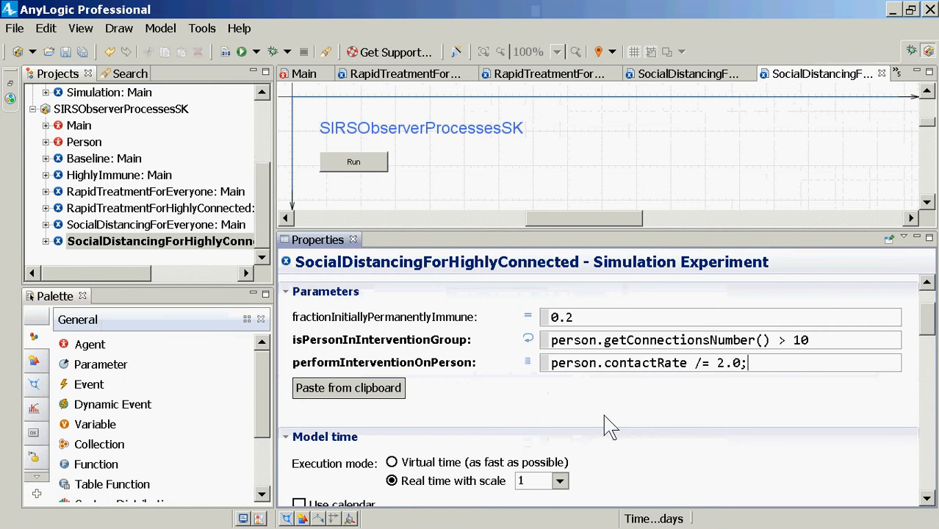
Review the group condition and the intervention code in SocialDistancingForHighlyConnected's parameters, including how both refer to person.
key("Tab")
double_click(577, 339)
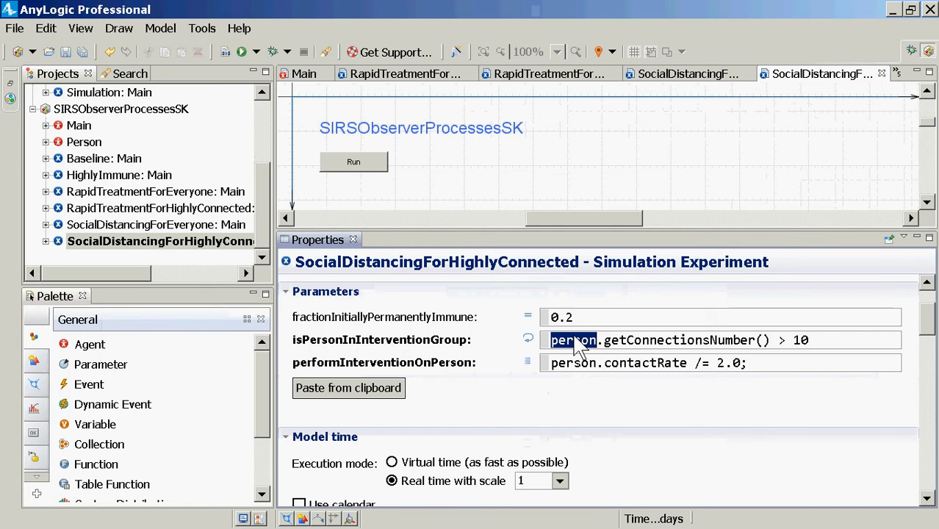
left_click(764, 367)
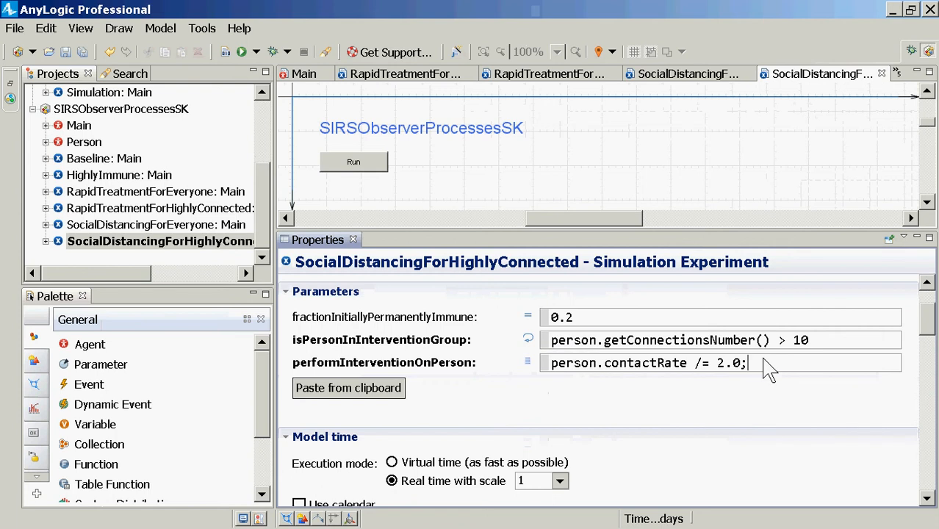
double_click(720, 343)
double_click(593, 341)
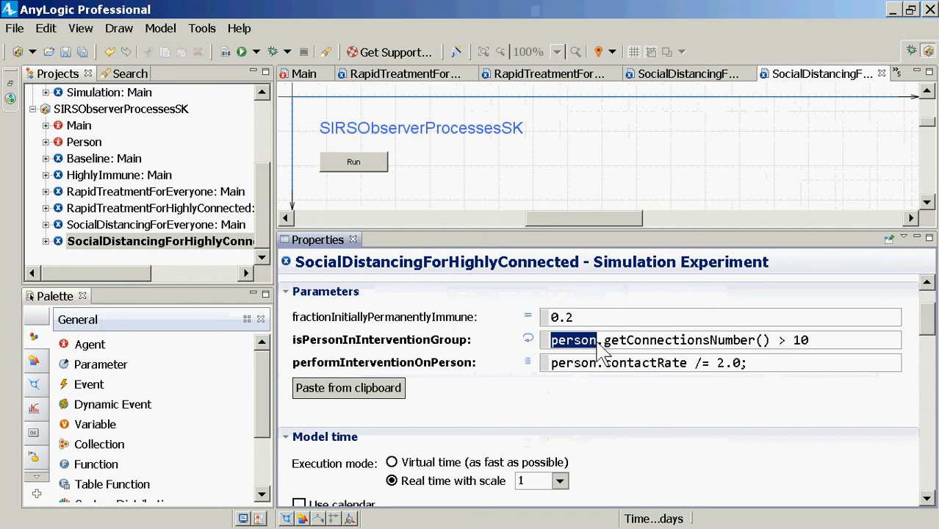
left_click_drag(757, 372, 552, 397)
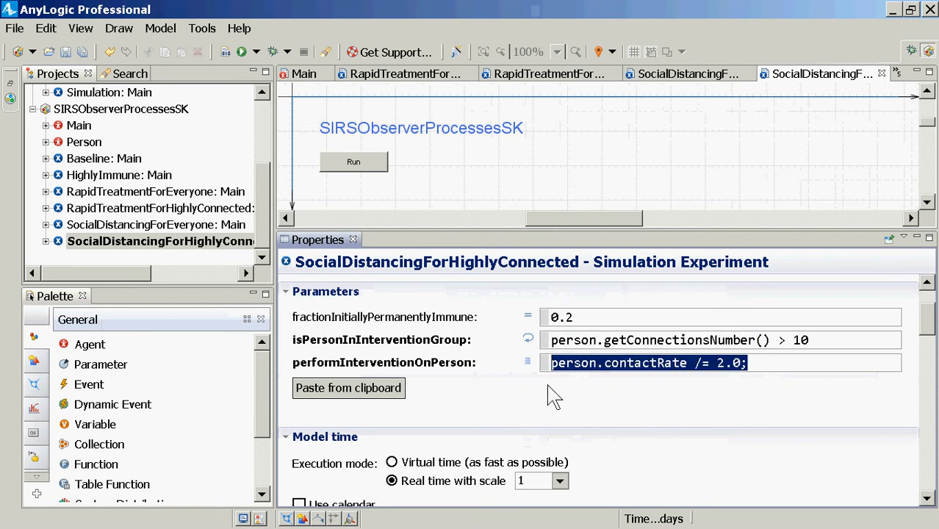
key("End")
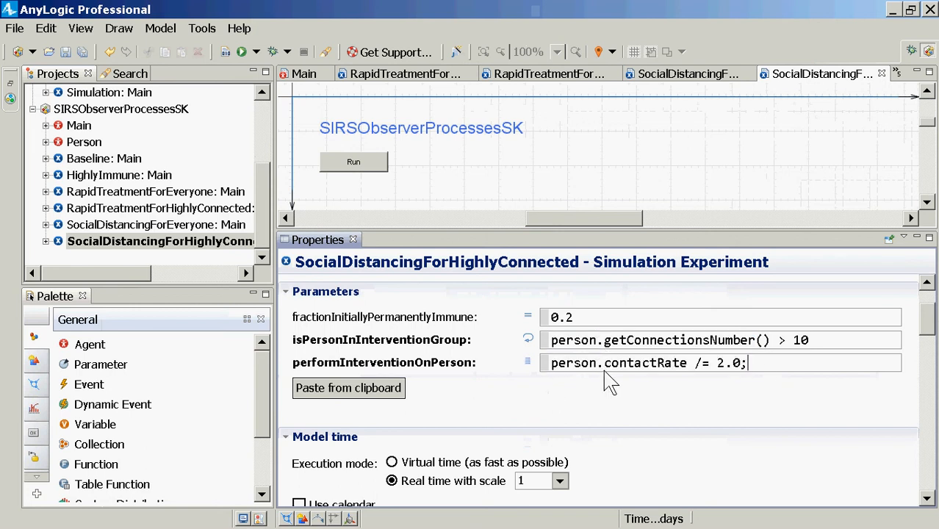
Start a second code line with person. in SocialDistancingForHighlyConnected's performInterventionOnPerson parameter, checking the code completions for setS.
key("Return")
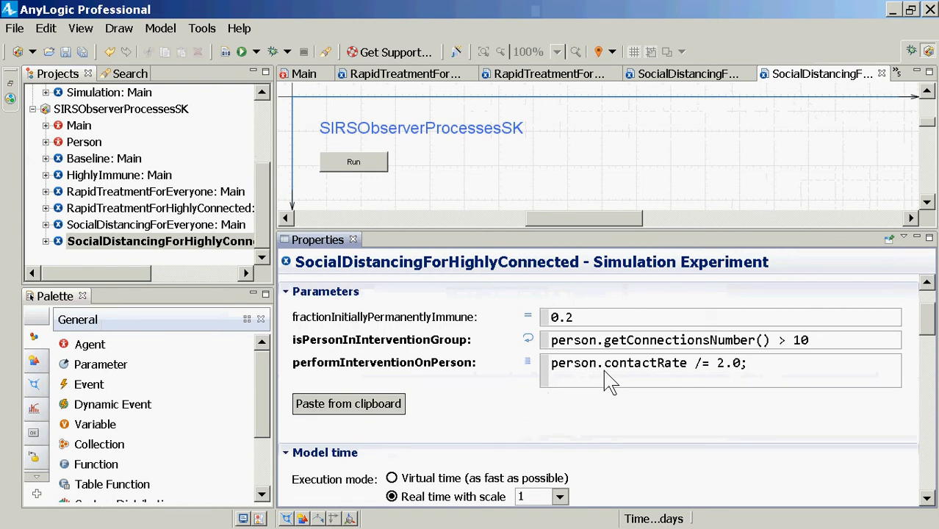
type("person.setS")
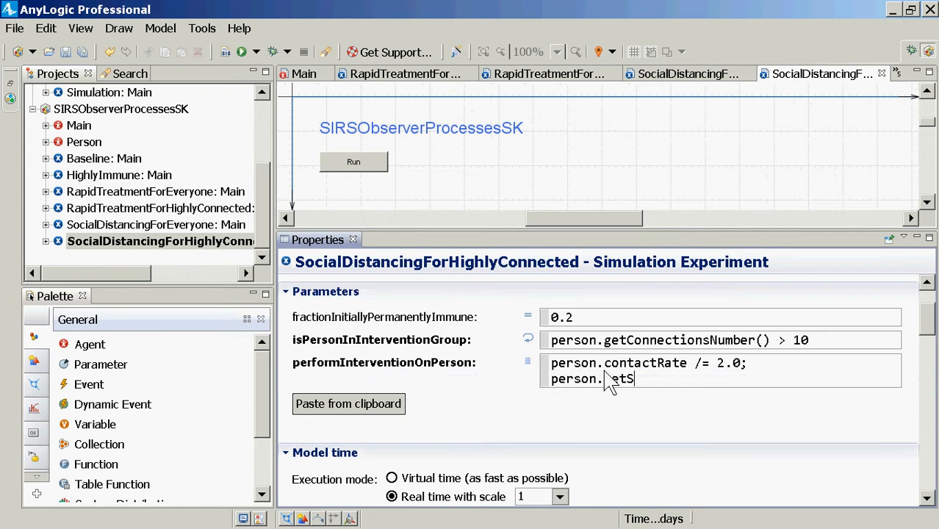
key("ctrl+space")
key("Down")
key("Down")
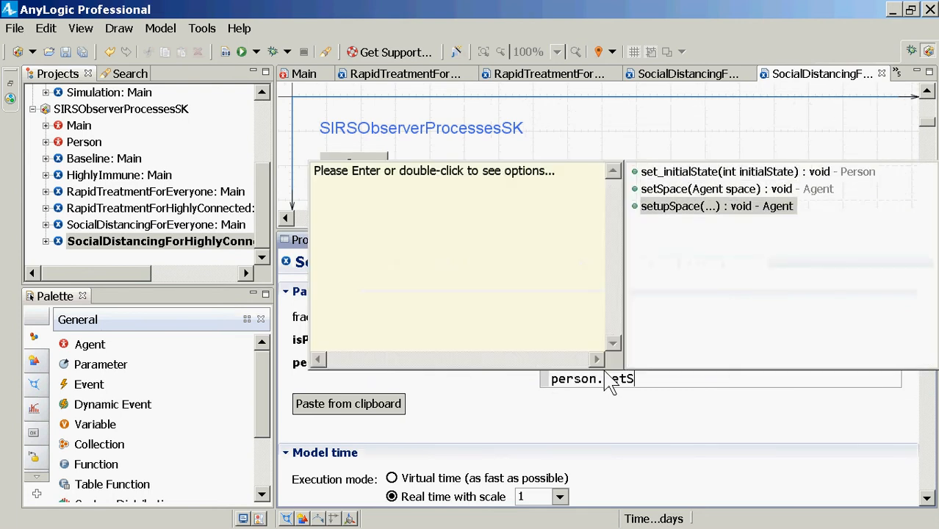
key("Escape")
key("BackSpace")
key("BackSpace")
key("BackSpace")
key("BackSpace")
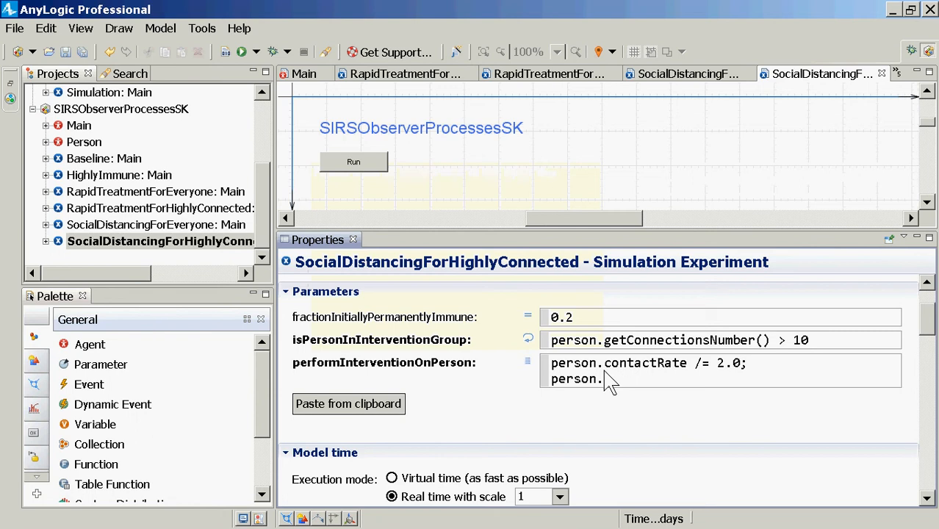
key("ctrl+space")
key("Escape")
Look up the shape names in the presentation of the Person agent in the model that also contains Clinic and Home.
left_click_drag(261, 185, 243, 142)
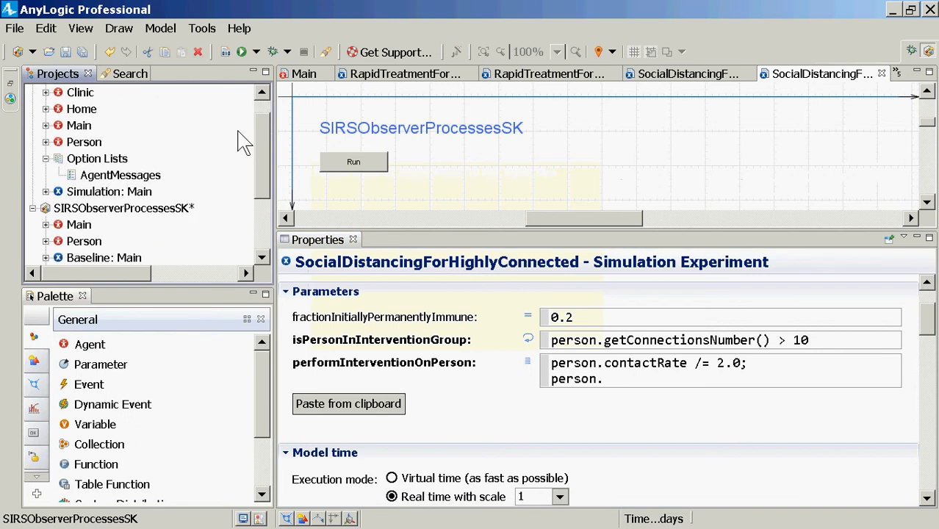
left_click(45, 141)
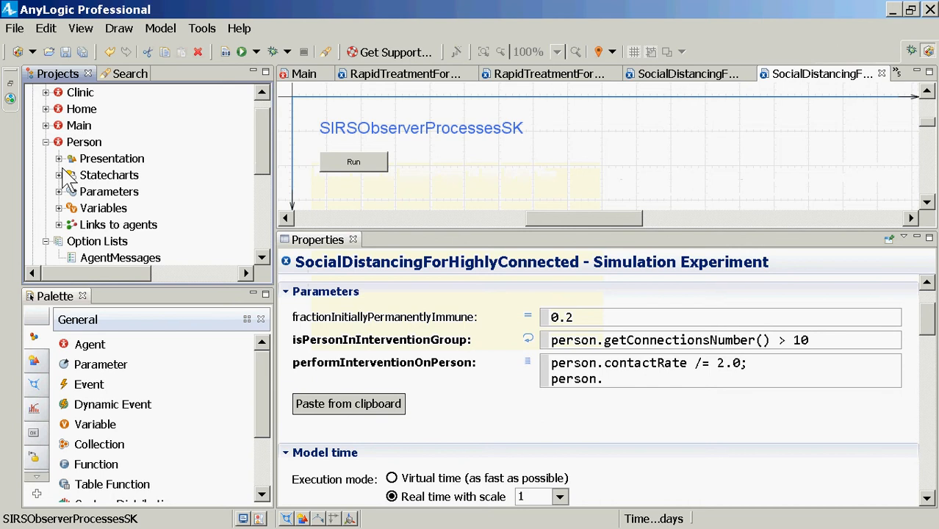
left_click(59, 159)
left_click(72, 175)
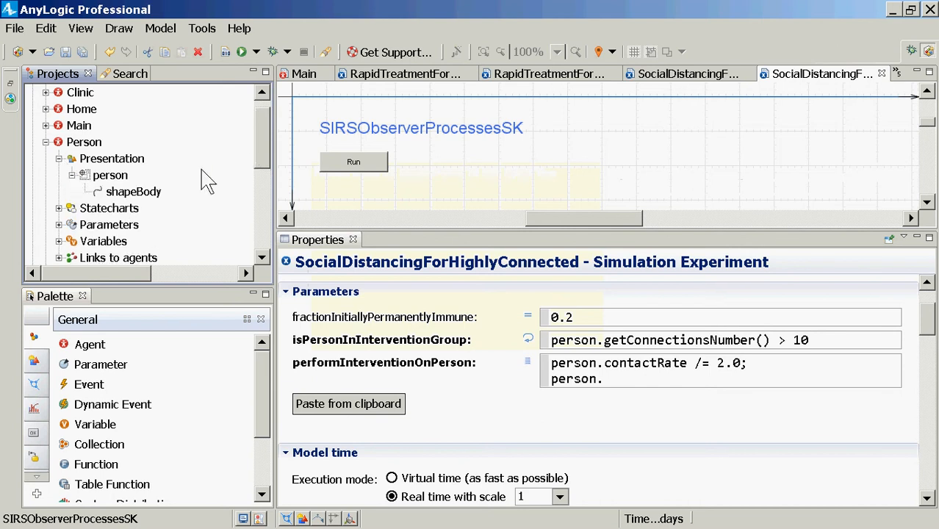
mouse_move(266, 151)
left_mouse_down()
mouse_move(266, 185)
mouse_move(255, 181)
mouse_move(278, 304)
mouse_move(253, 142)
mouse_move(263, 288)
mouse_move(255, 156)
left_mouse_up()
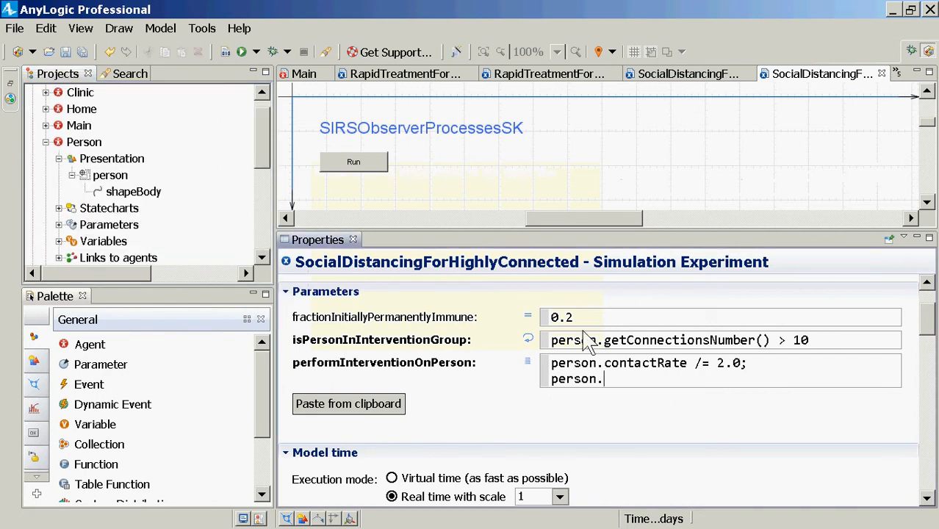
type("sha")
key("ctrl+space")
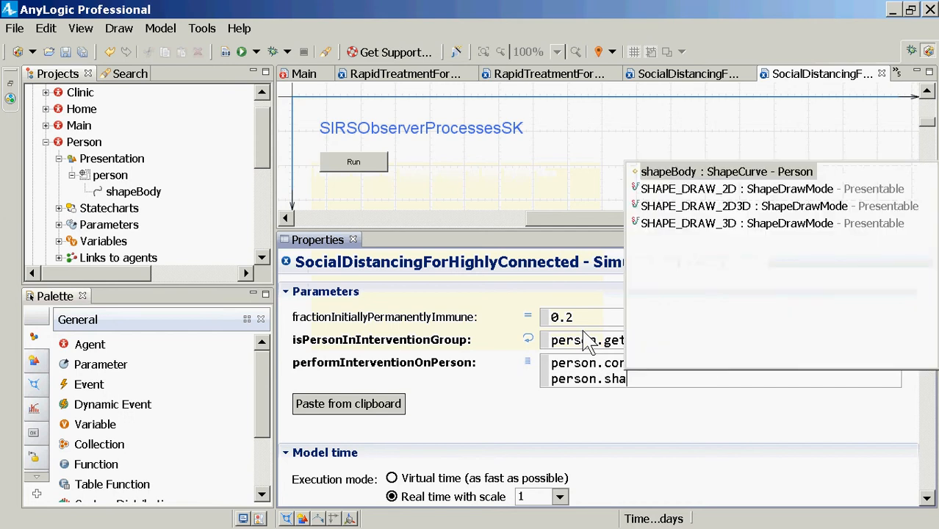
key("Return")
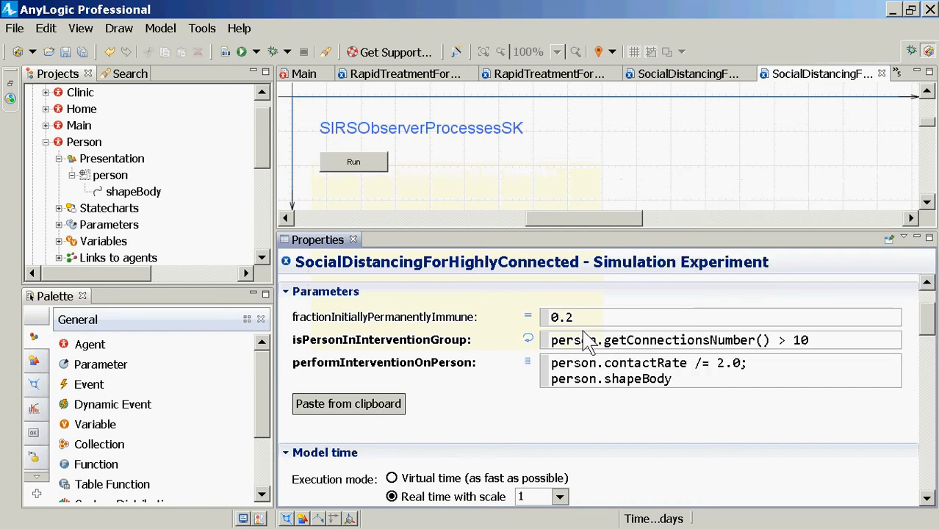
key("ctrl+BackSpace")
Extend the second line of performInterventionOnPerson to person.person.setScale, using the Person agent's shape group.
type("per")
key("ctrl+space")
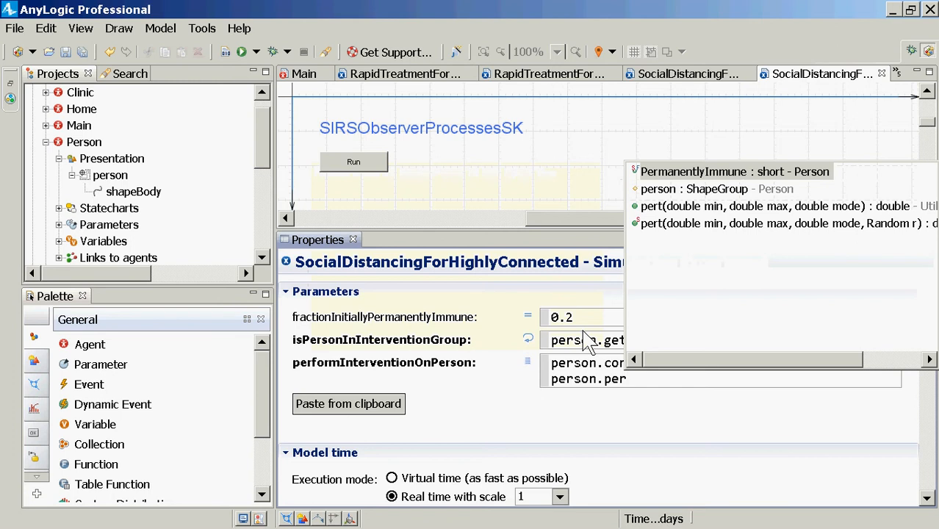
key("Return")
type(".")
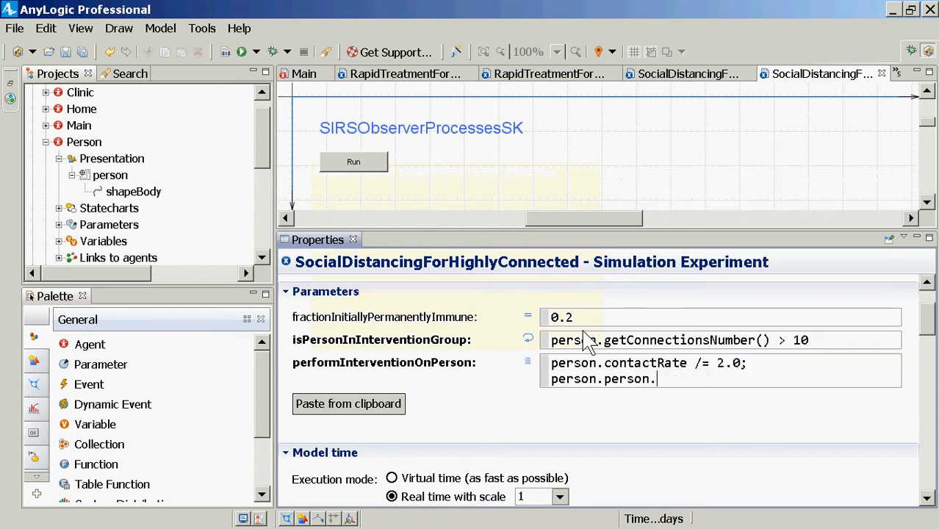
type("setSc")
key("ctrl+space")
key("Return")
key("ctrl+space")
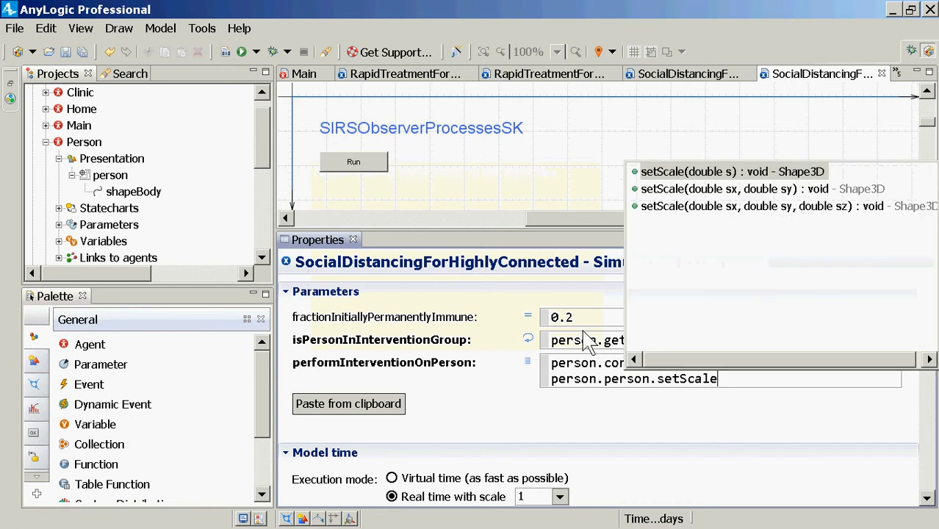
Complete the setScale call as person.person.setScale(2.0); and save the model.
type("(2.)")
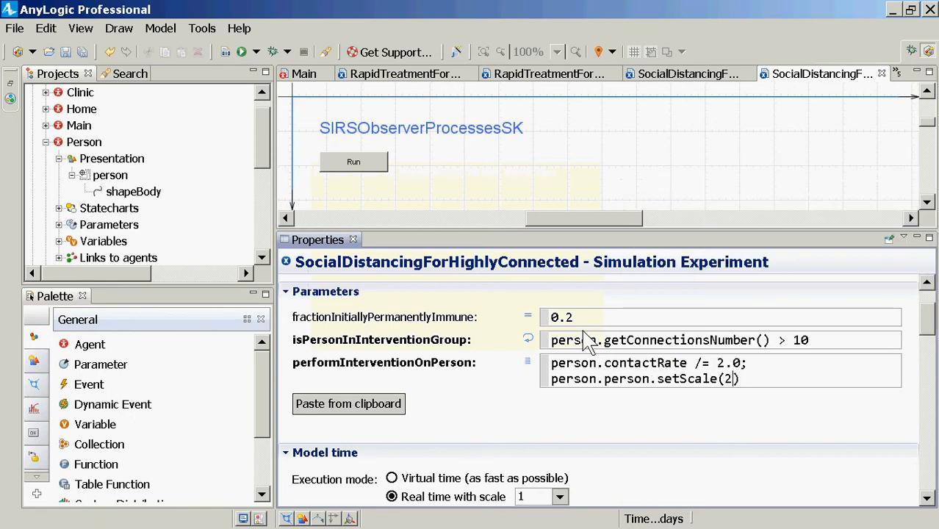
type(";")
key("Left")
key("Left")
type(".")
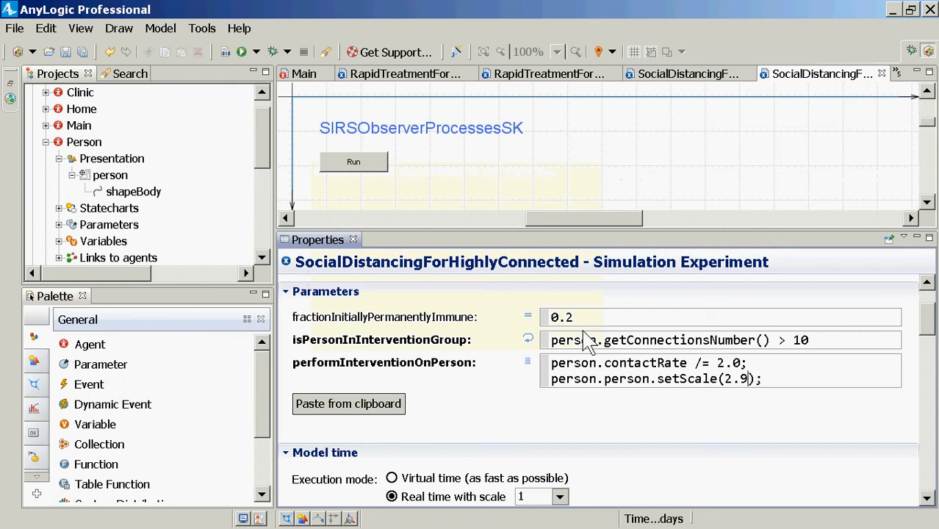
type("0")
key("ctrl+s")
Run the SocialDistancingForHighlyConnected experiment, check how the people in the network are scaled, and close the simulation.
scroll(194, 224, "down", 5)
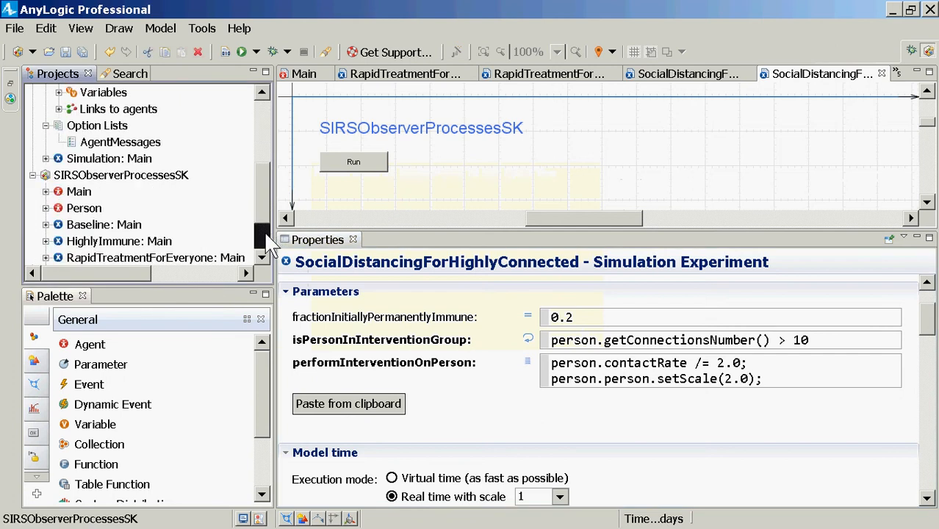
right_click(193, 230)
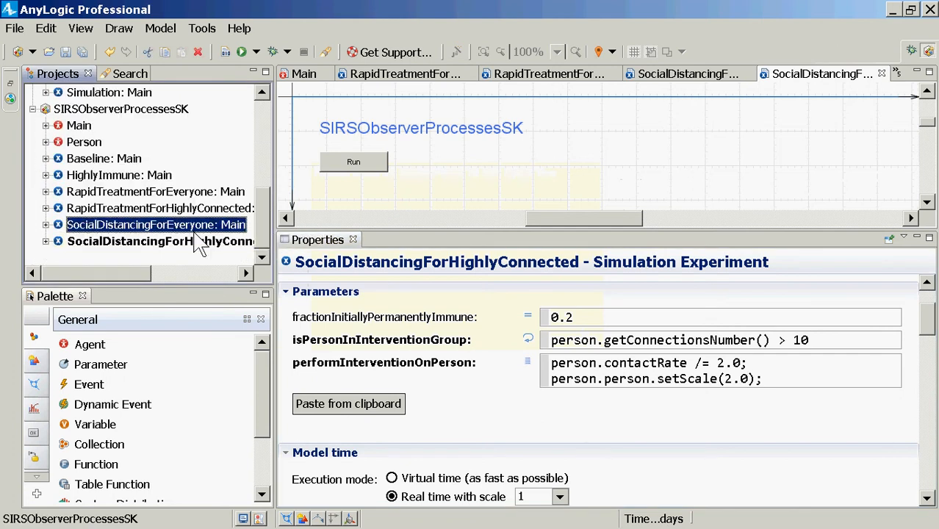
right_click(169, 231)
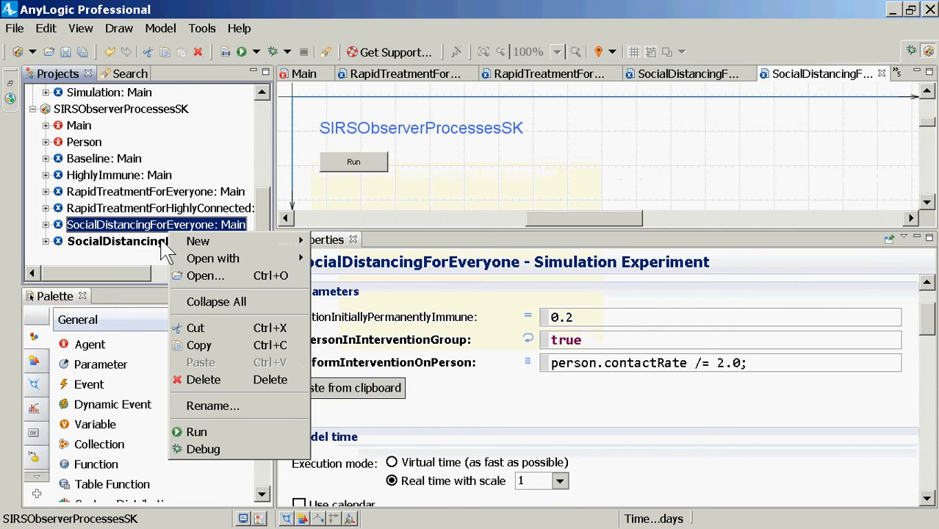
right_click(161, 239)
left_click(188, 439)
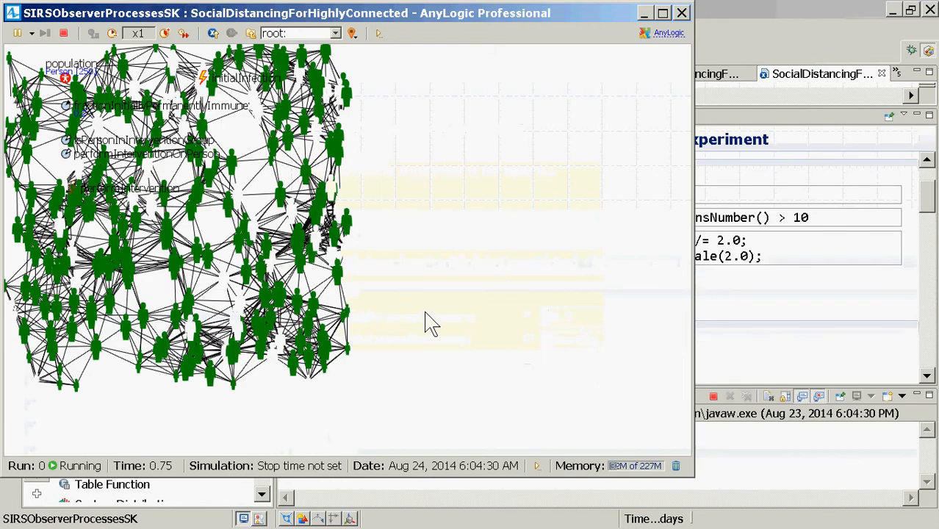
left_click(682, 13)
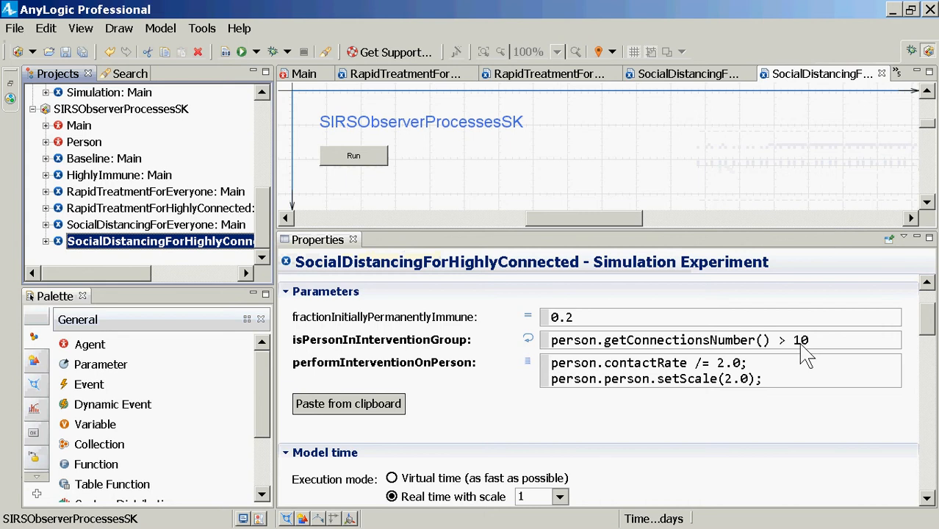
Change isPersonInInterventionGroup to person.getConnectionsNumber() > 15 and save the model.
left_click(793, 340)
key("shift+End")
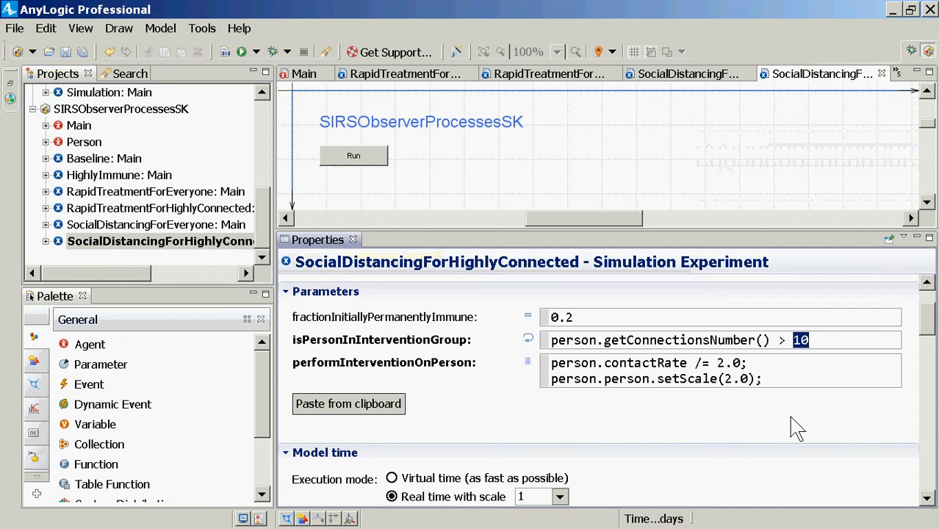
type("15")
key("ctrl+s")
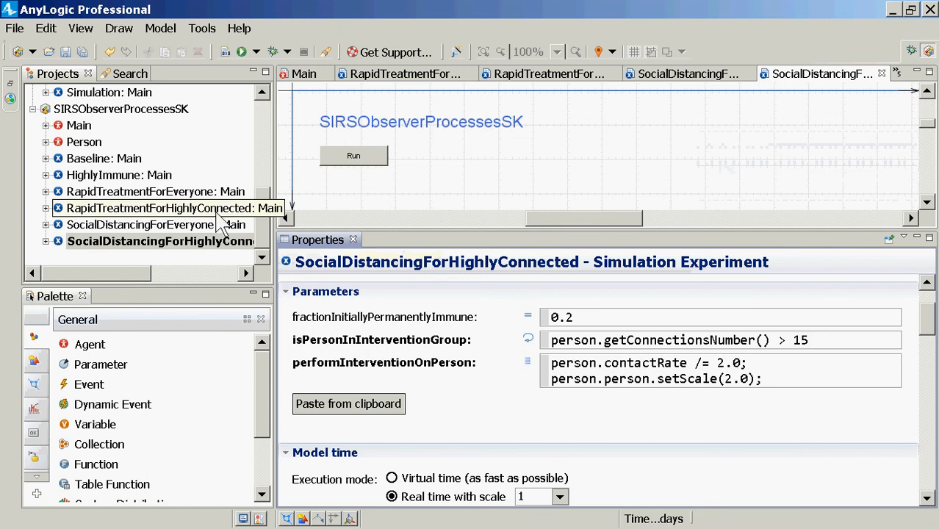
Run SocialDistancingForHighlyConnected with the threshold of 15 connections, observe which people are enlarged, and close the simulation.
right_click(204, 241)
left_click(228, 444)
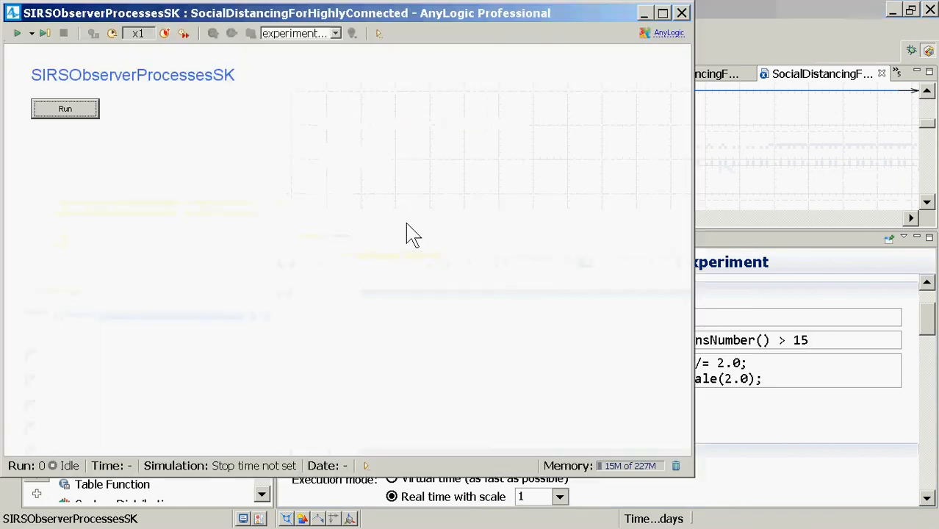
key("Return")
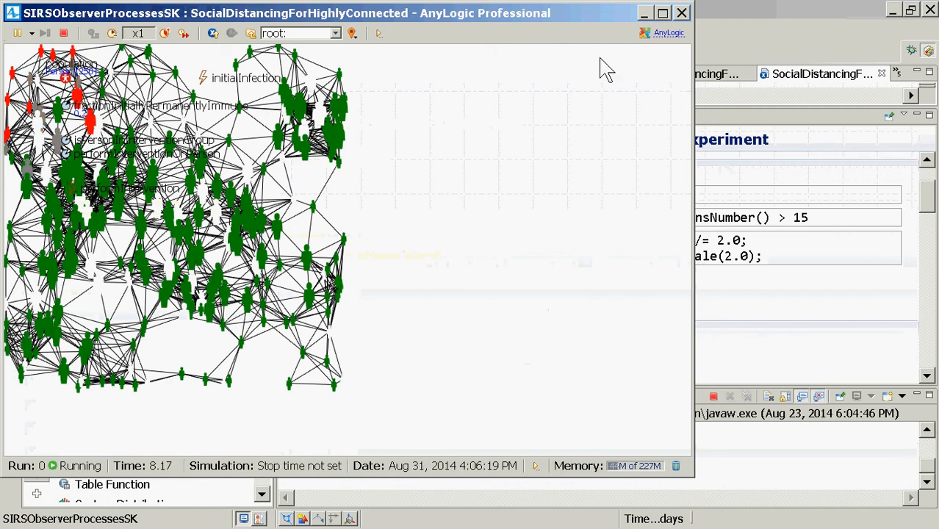
left_click(681, 13)
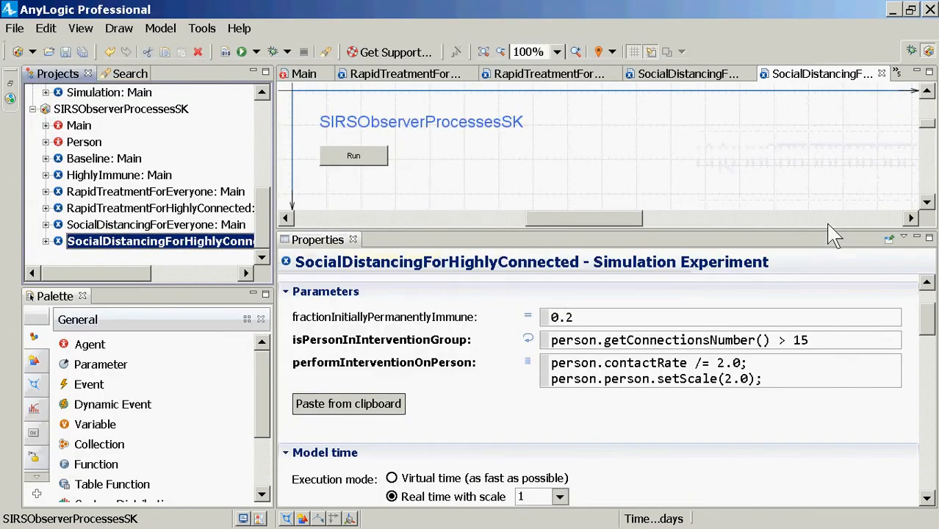
Raise the connection threshold so isPersonInInterventionGroup reads person.getConnectionsNumber() > 20, and save the model.
left_click(833, 346)
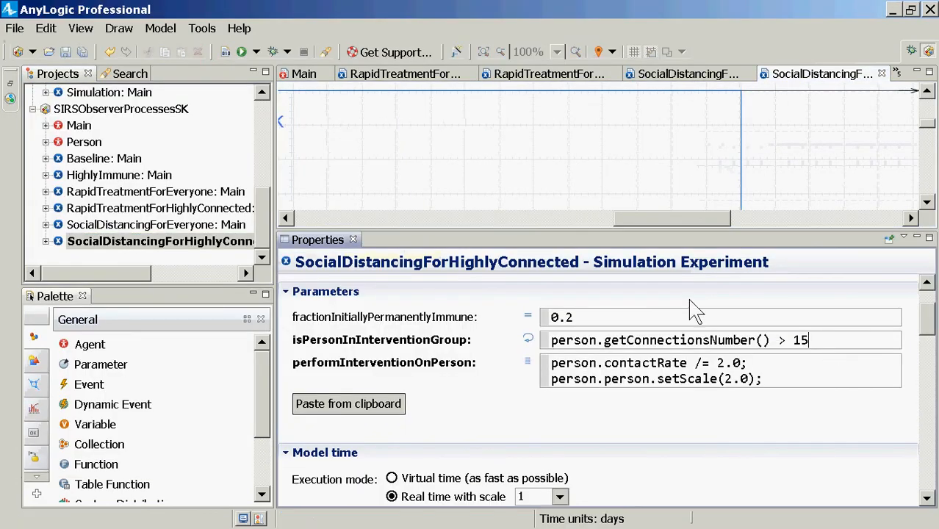
key("BackSpace")
key("BackSpace")
type("20")
key("ctrl+s")
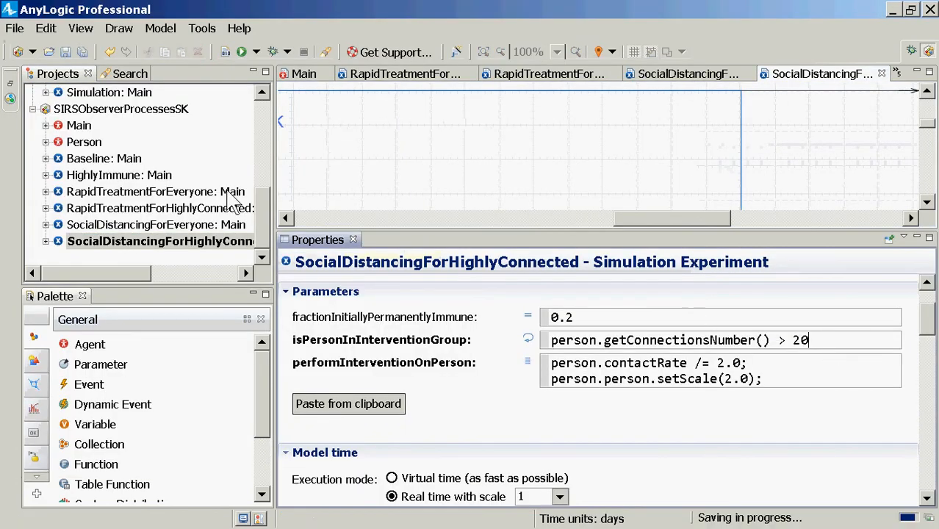
Run SocialDistancingForHighlyConnected with the threshold of 20 connections, watch the infection spread among enlarged people, and close the simulation.
right_click(219, 243)
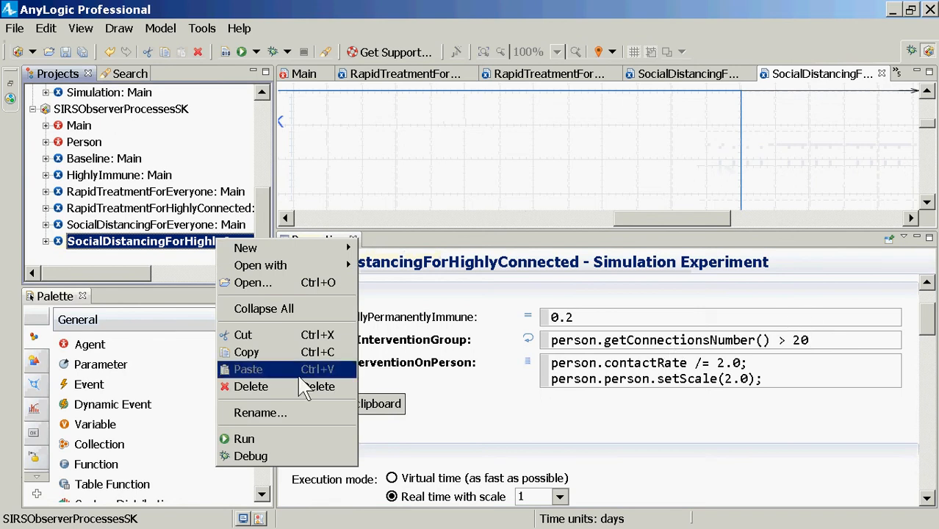
left_click(246, 438)
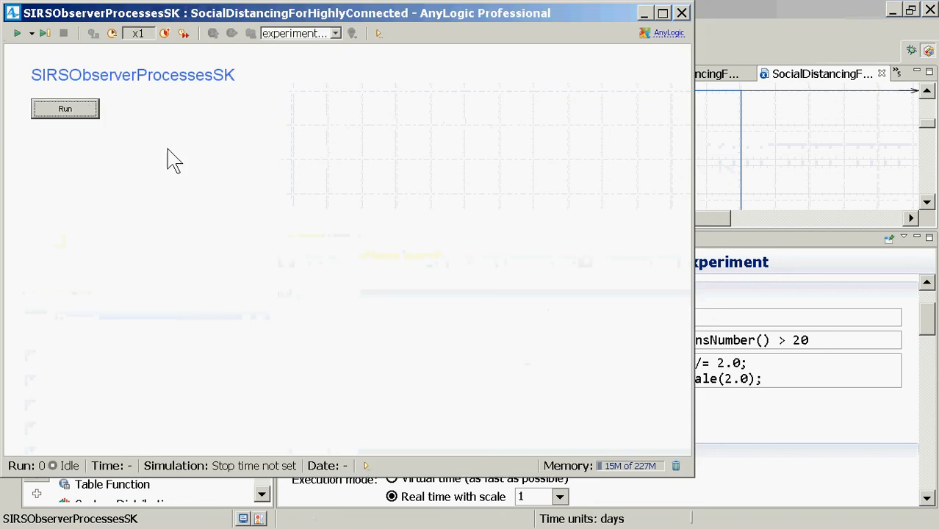
left_click(87, 110)
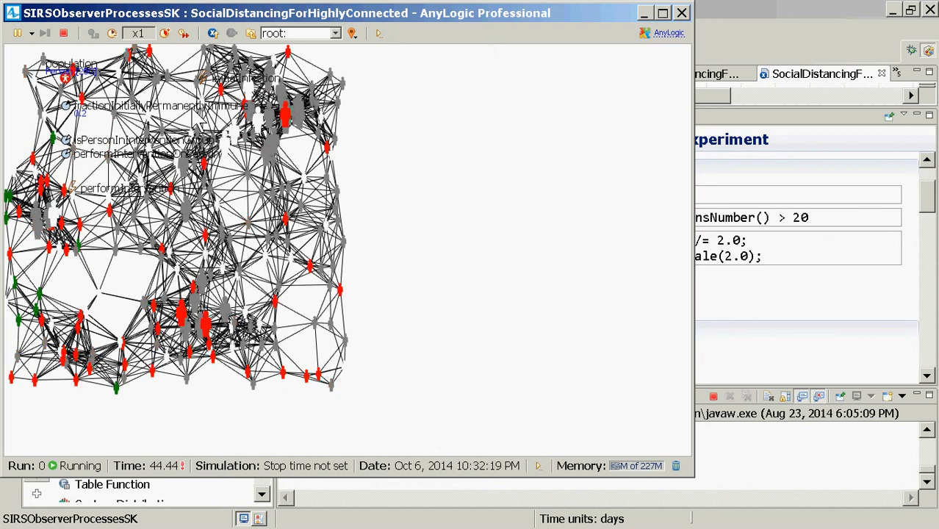
left_click(681, 13)
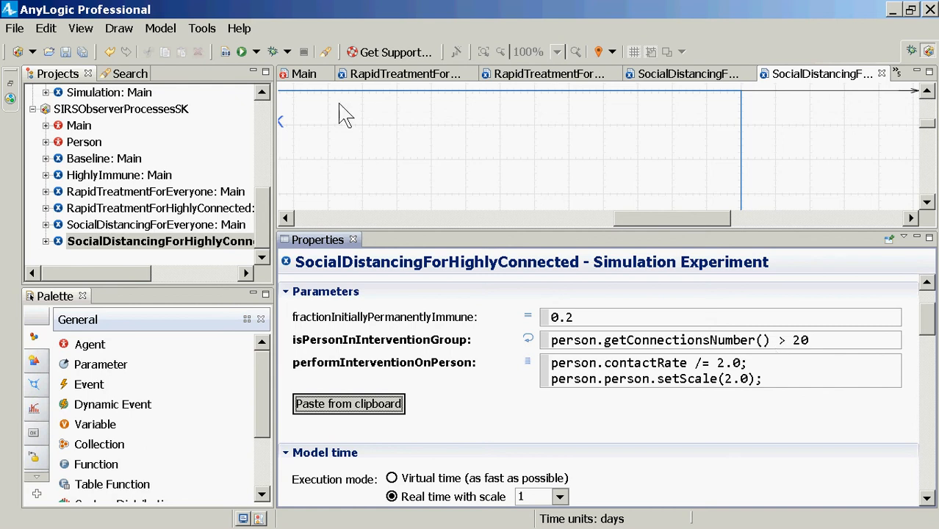
Open SIRSObserverProcessesSK's Main to review its intervention parameters and performIntervention event, and save the model.
left_click(79, 126)
double_click(76, 128)
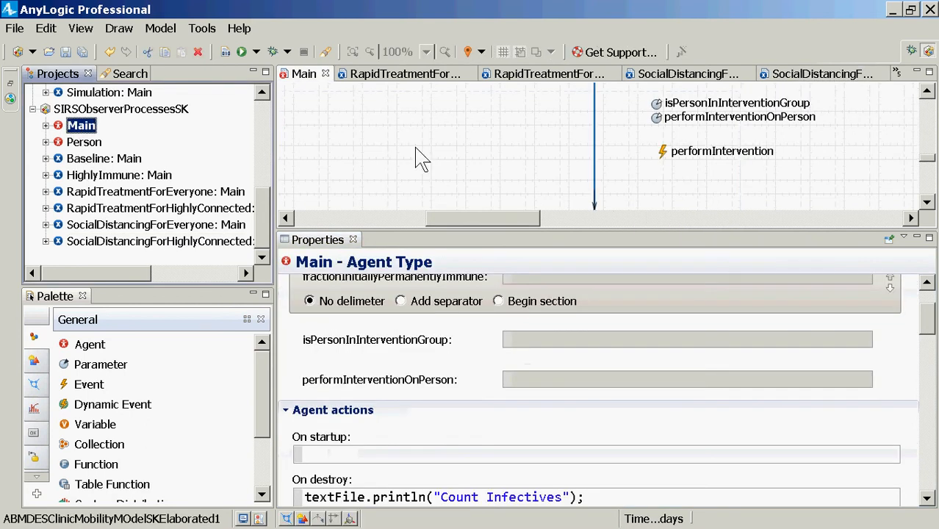
left_click_drag(494, 228, 545, 225)
scroll(683, 163, "up", 2)
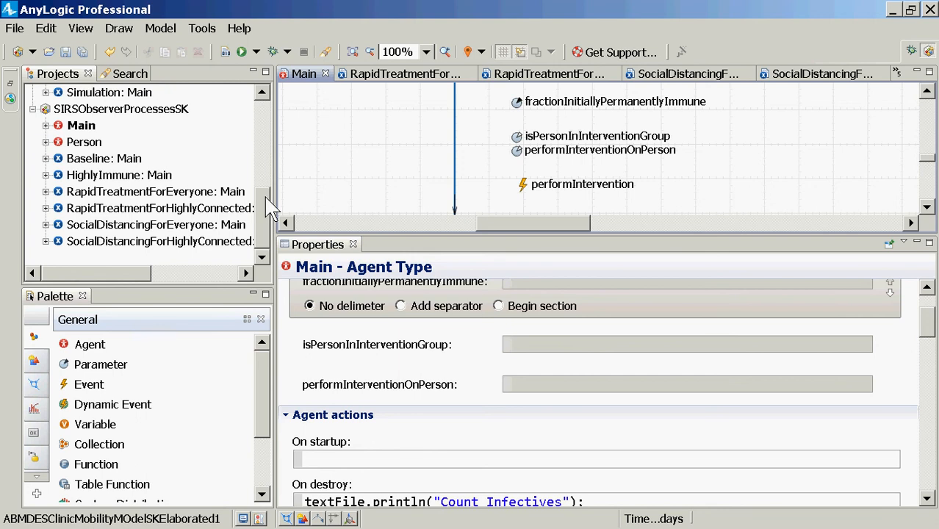
key("ctrl+s")
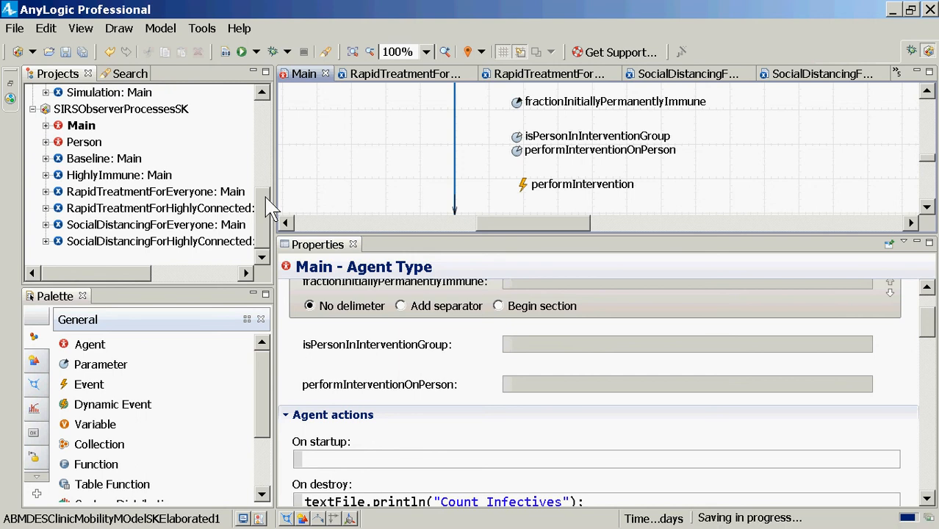
key("alt+f")
key("Escape")
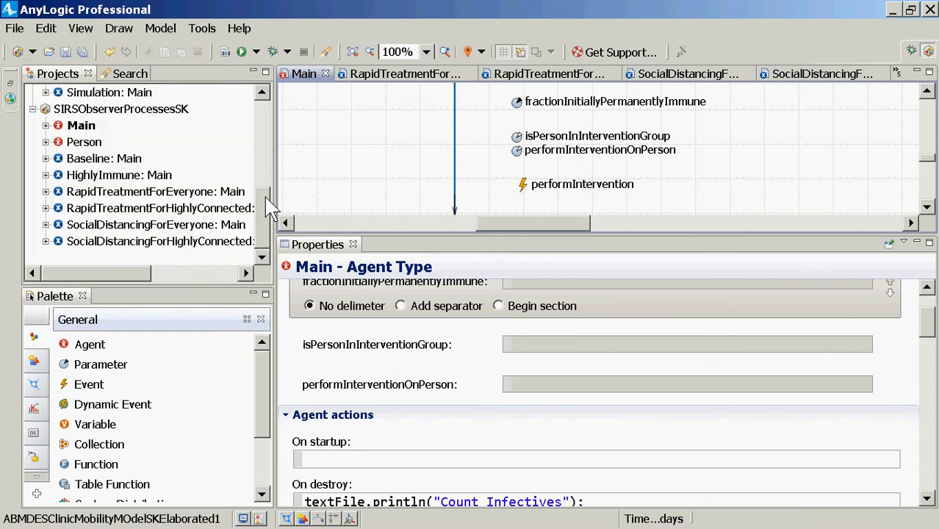
left_click(175, 168)
key("alt+f")
key("Escape")
key("alt+f")
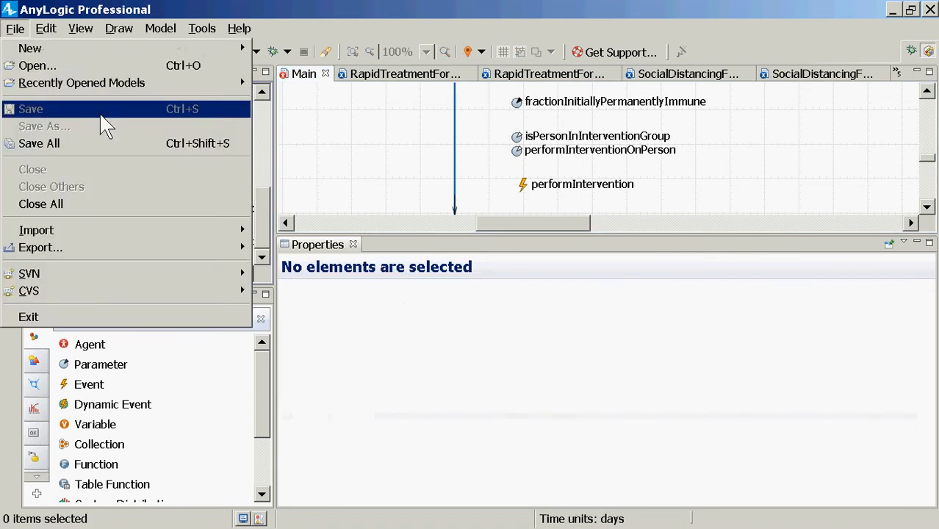
key("Escape")
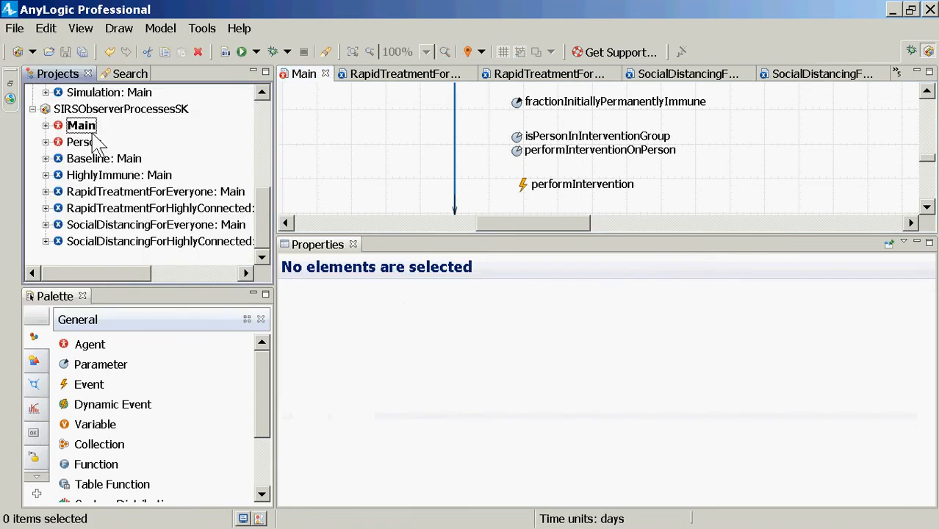
Align the performIntervention event with the parameters above it, and save a copy of the model as SIRSObserverProcessesMultipleInterventionGroupsSK.
left_click(91, 131)
mouse_move(523, 189)
left_mouse_down()
mouse_move(517, 183)
mouse_move(523, 194)
left_mouse_up()
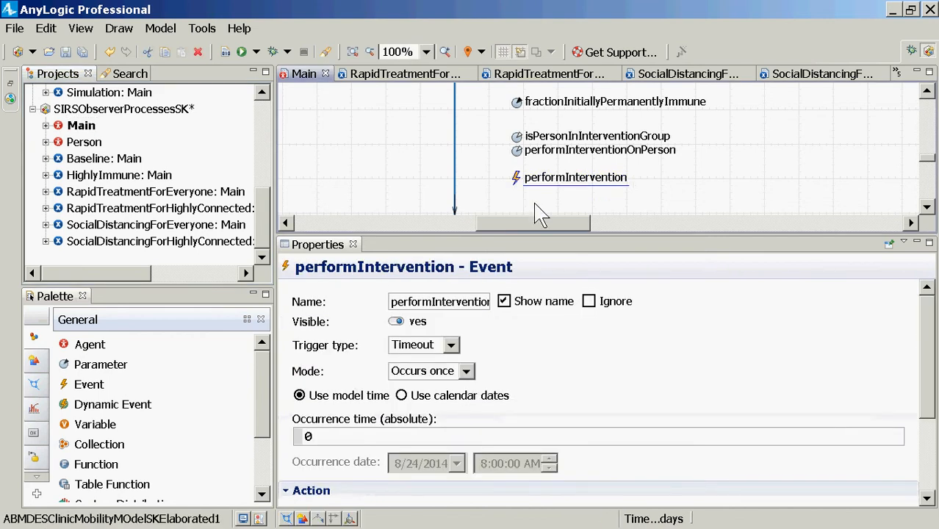
left_click(16, 28)
left_click(33, 120)
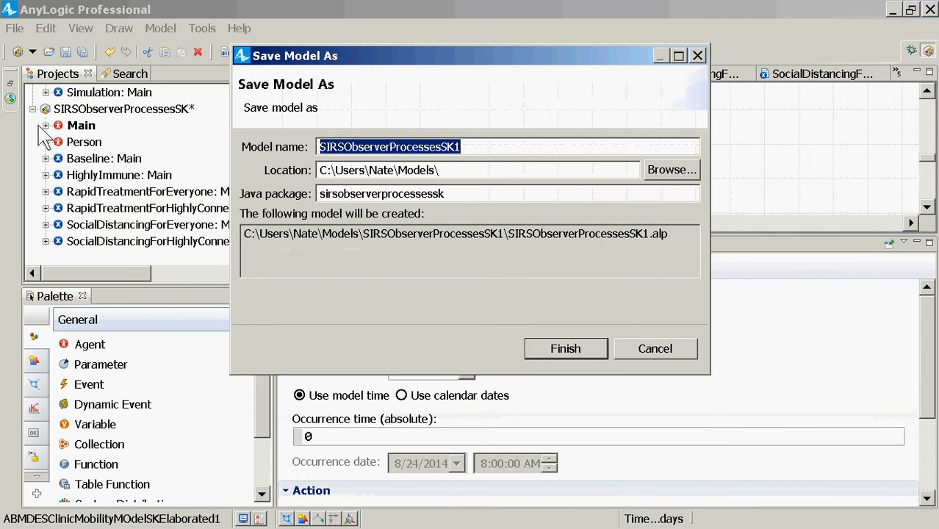
key("End")
key("BackSpace")
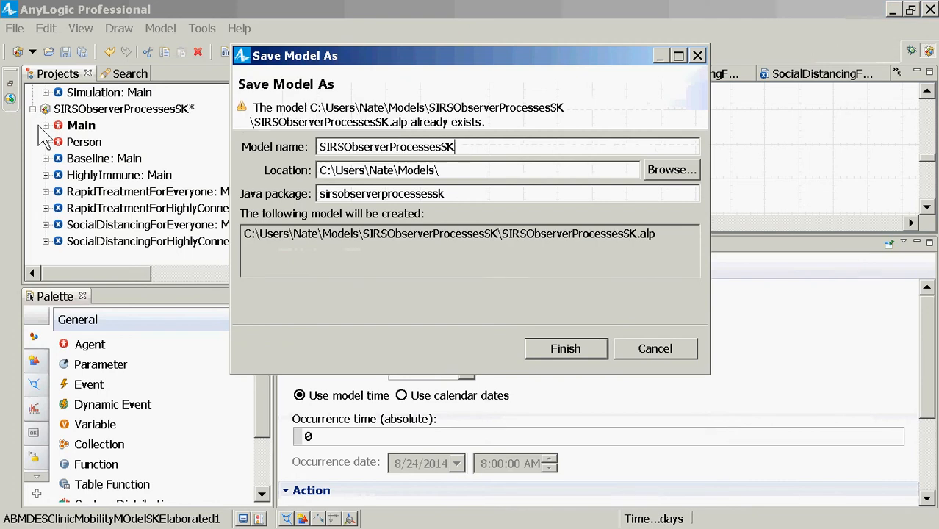
key("Left")
key("Left")
type("MultipleIntervention")
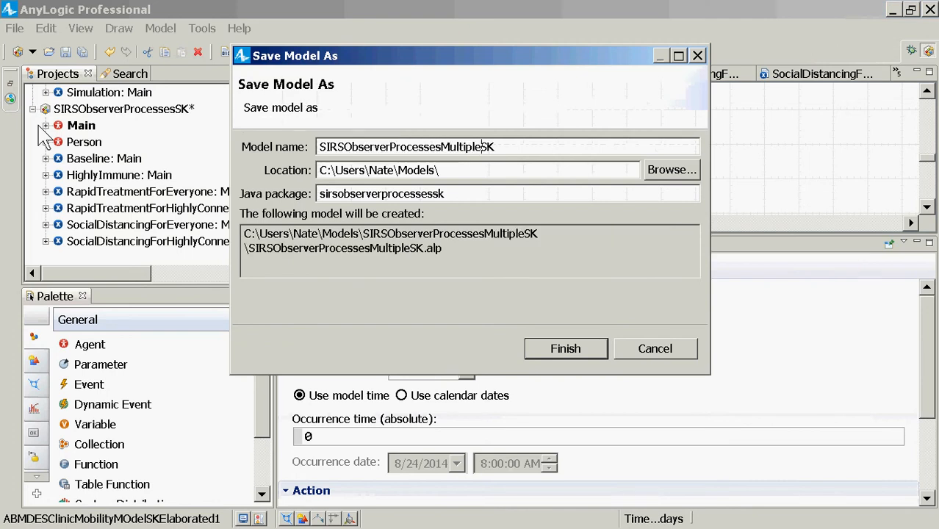
type("s")
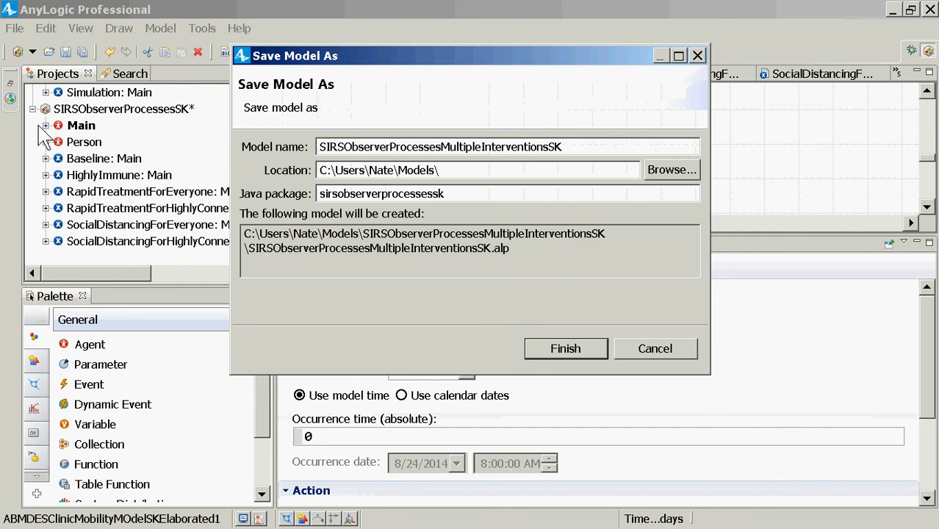
key("BackSpace")
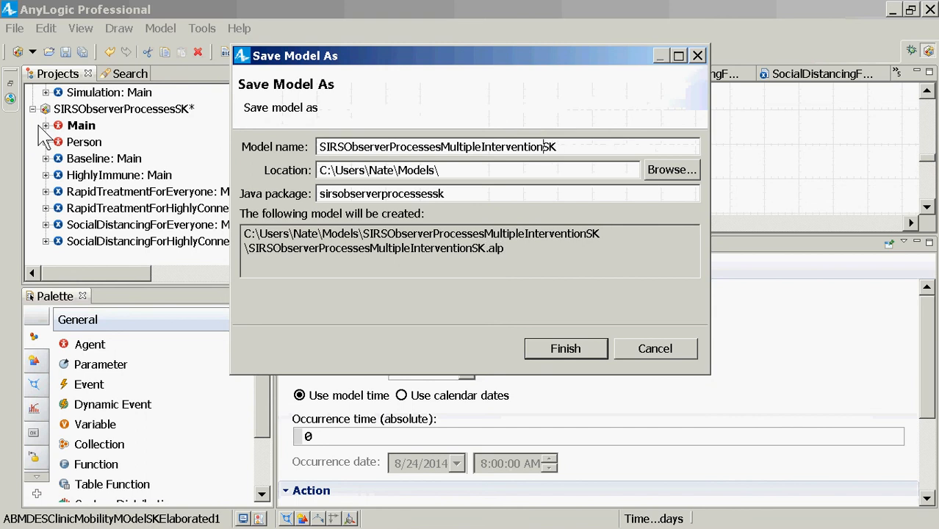
type("Grup")
key("BackSpace")
key("BackSpace")
type("ou")
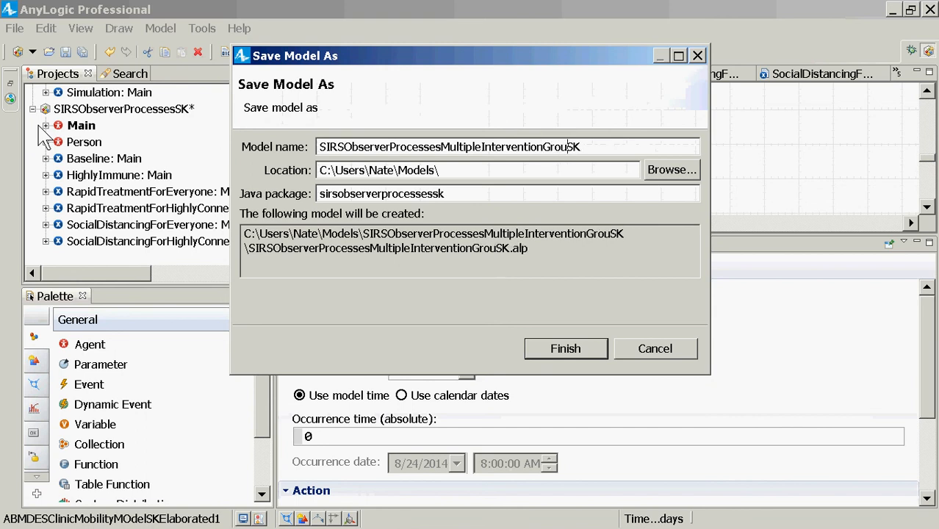
key("Escape")
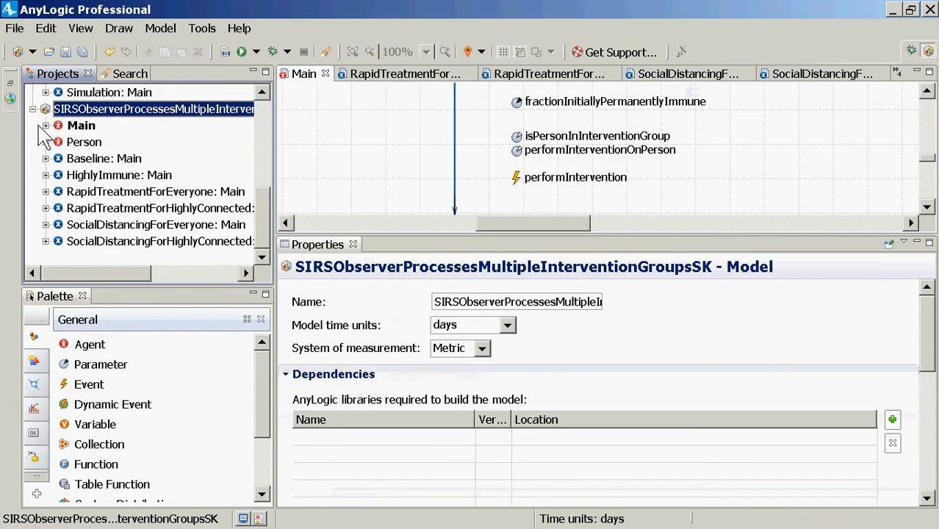
Start a new option list in SIRSObserverProcessesMultipleInterventionGroupsSK named PotentialInterventions, and enter Social as its first element.
right_click(74, 110)
mouse_move(118, 121)
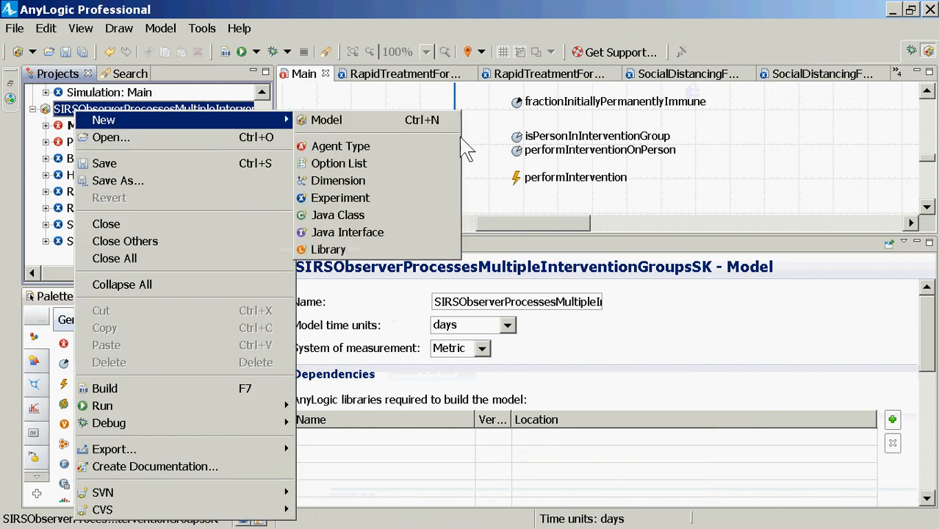
left_click(388, 170)
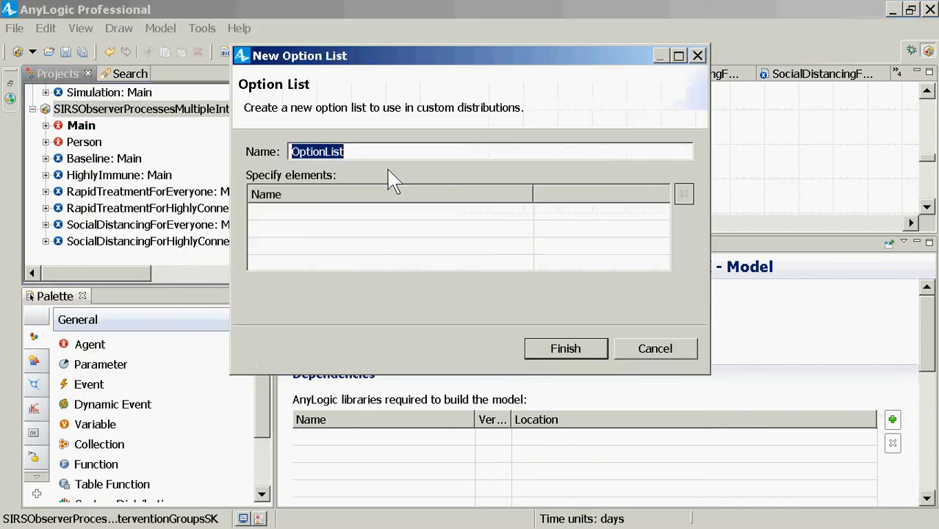
type("Interv")
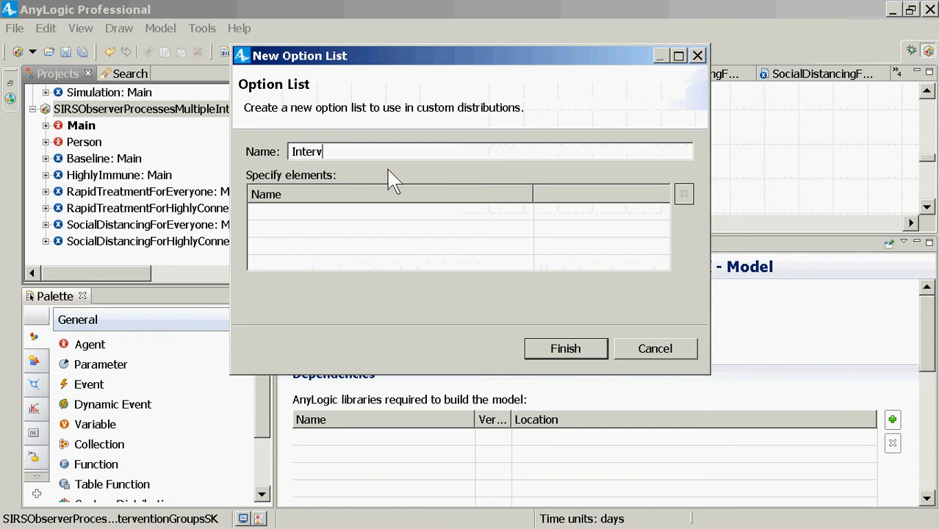
type("entions")
key("Home")
type("Potential")
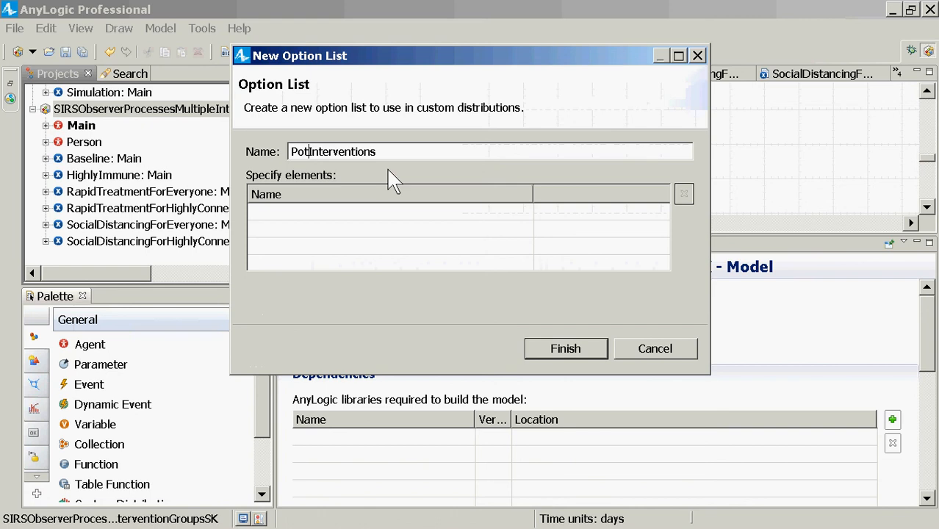
left_click(264, 215)
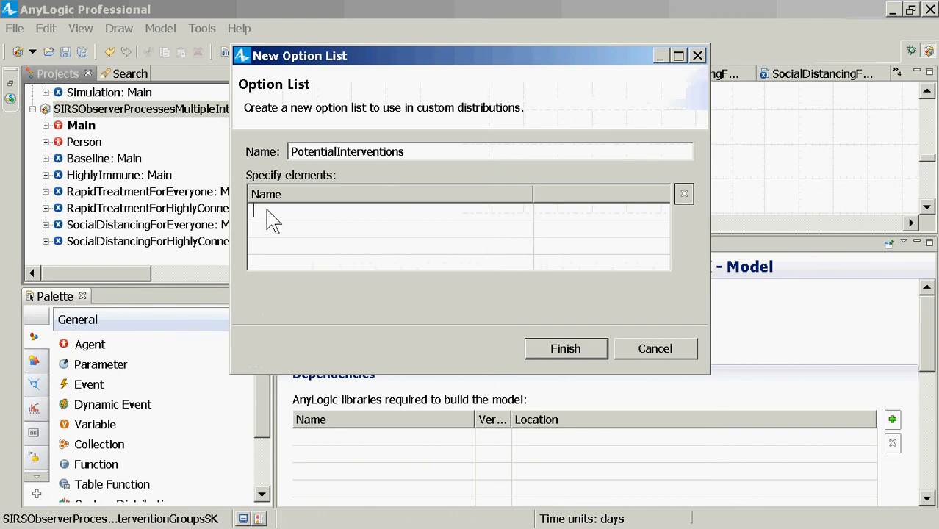
type("Social")
Change the new option list's name to InterventionGroups.
left_click_drag(336, 152, 358, 152)
key("Left")
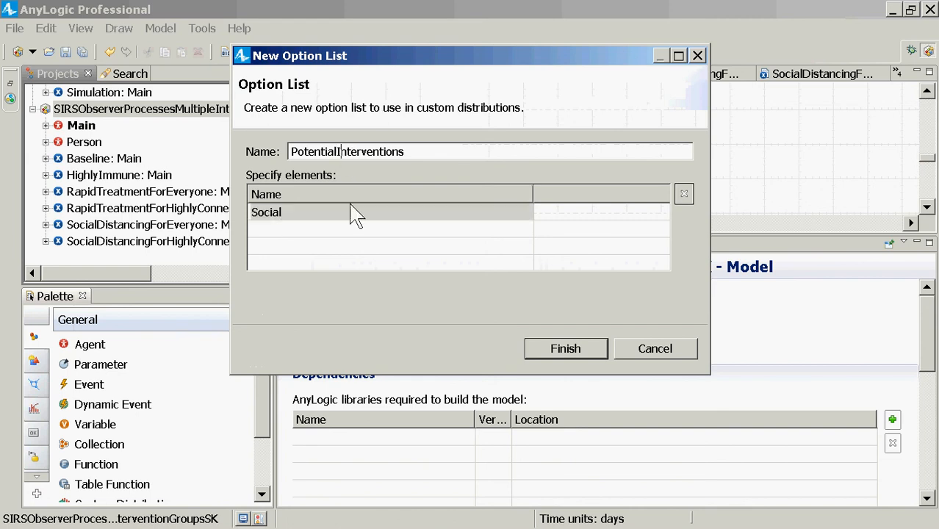
key("shift+End")
type("G")
key("BackSpace")
key("BackSpace")
key("BackSpace")
key("BackSpace")
key("BackSpace")
key("BackSpace")
key("BackSpace")
key("BackSpace")
key("BackSpace")
key("BackSpace")
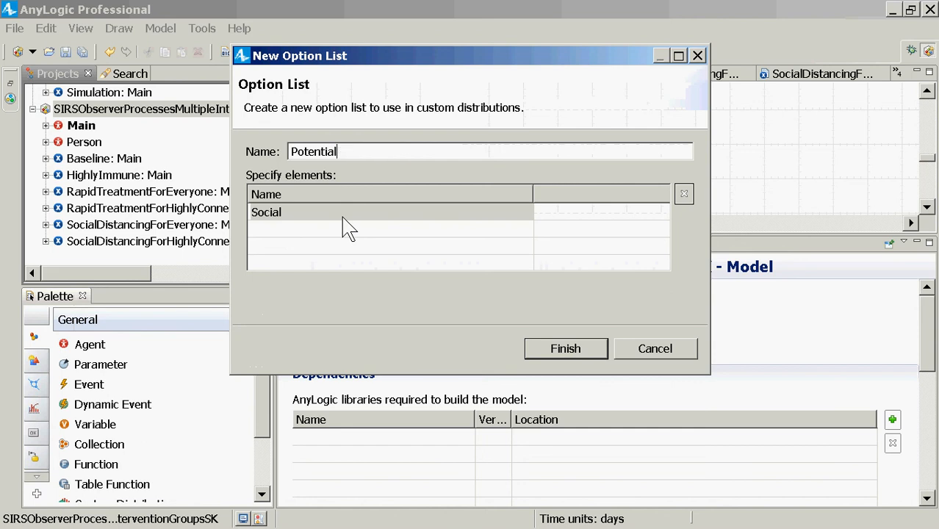
type("InterventionGroups")
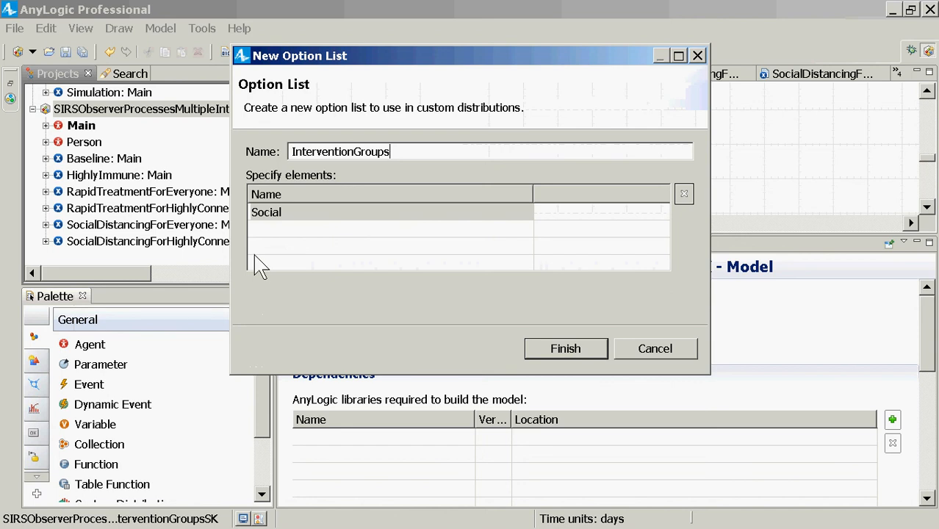
Replace the option list's first element, Social, with Control.
left_click(276, 213)
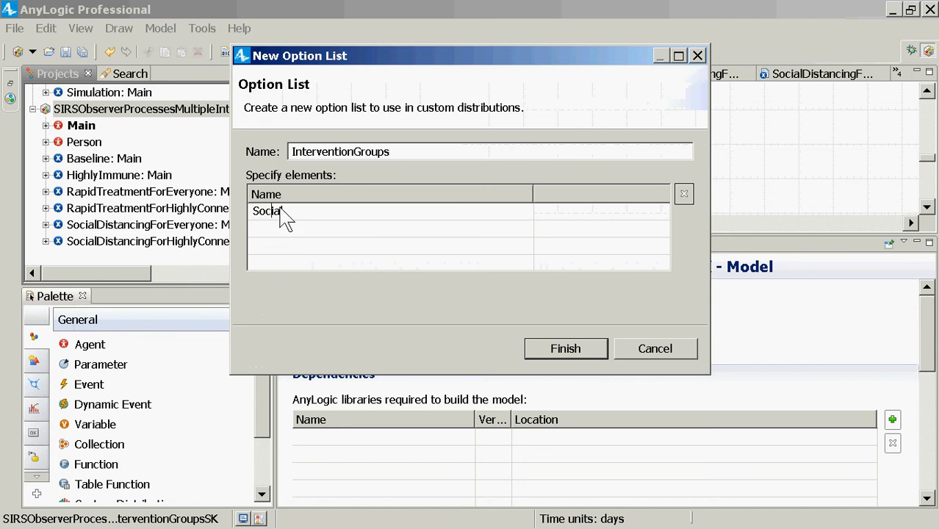
left_click_drag(302, 215, 245, 205)
type("NoIntervention")
key("ctrl+a")
type("Cpnt")
key("BackSpace")
key("BackSpace")
key("BackSpace")
type("ontrol")
key("Return")
Try LowDegree as the option list's second element, and clear the entry again.
type("Inte")
key("BackSpace")
key("BackSpace")
key("BackSpace")
key("BackSpace")
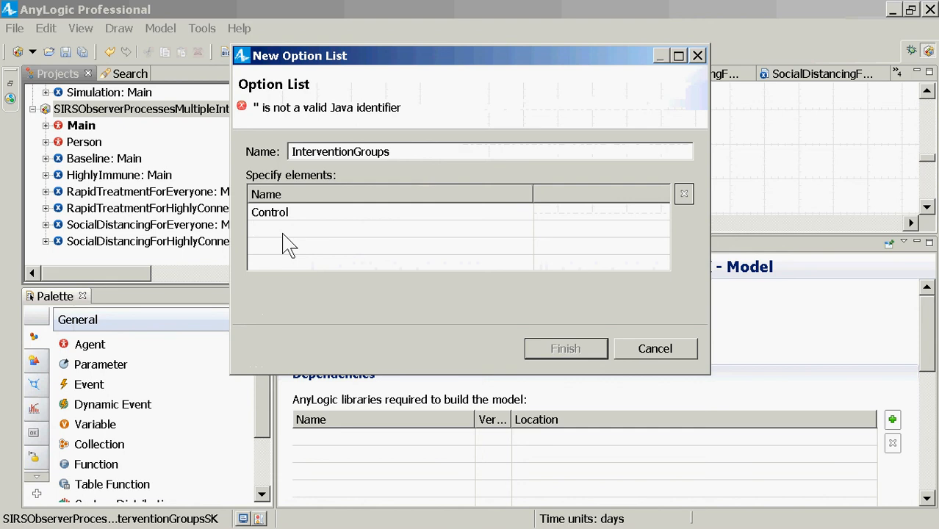
type("LowDegree")
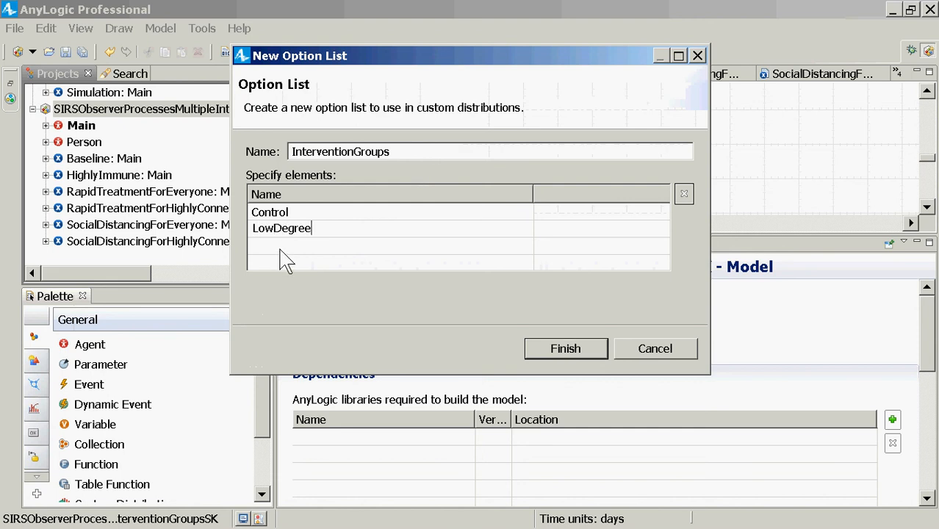
type("Centr")
key("BackSpace")
key("BackSpace")
key("BackSpace")
key("BackSpace")
key("BackSpace")
key("BackSpace")
key("BackSpace")
key("BackSpace")
key("BackSpace")
key("BackSpace")
key("BackSpace")
key("BackSpace")
key("BackSpace")
key("BackSpace")
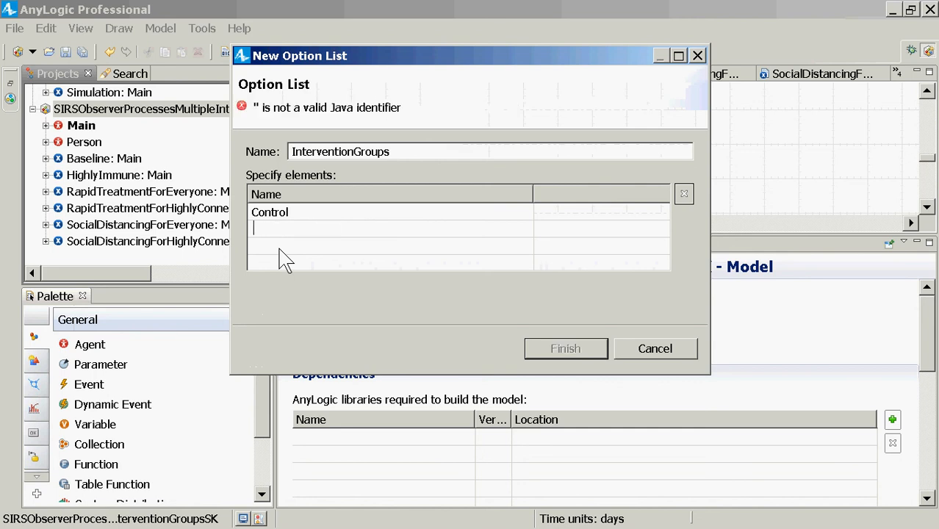
Add the elements Young and Elderly below Control in the new InterventionGroups option list.
type("Hubs")
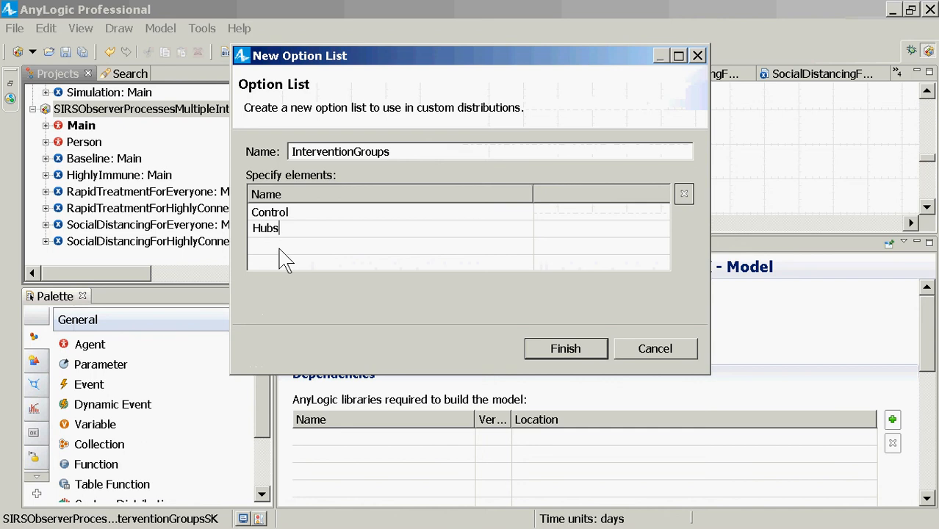
key("Return")
left_click(280, 248)
left_click(273, 231)
type("Young")
left_click(284, 248)
type("Eld")
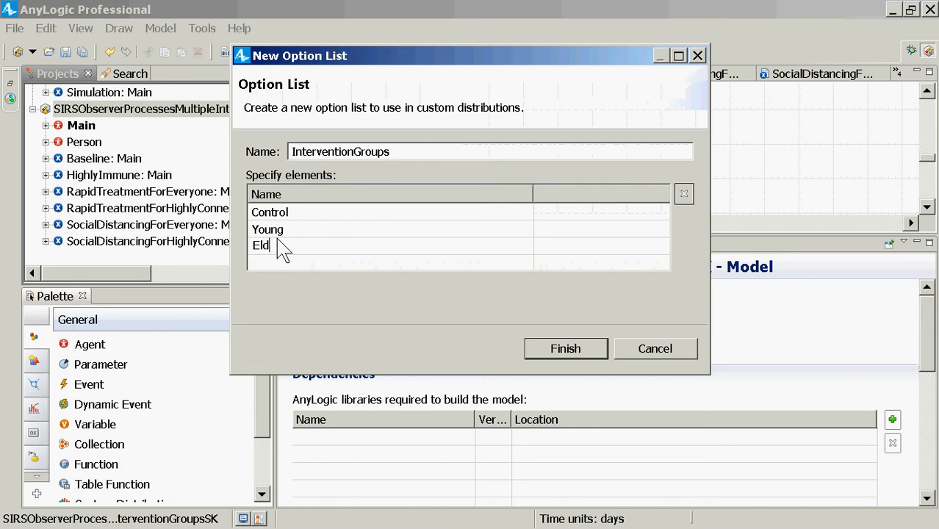
type("erly")
key("Return")
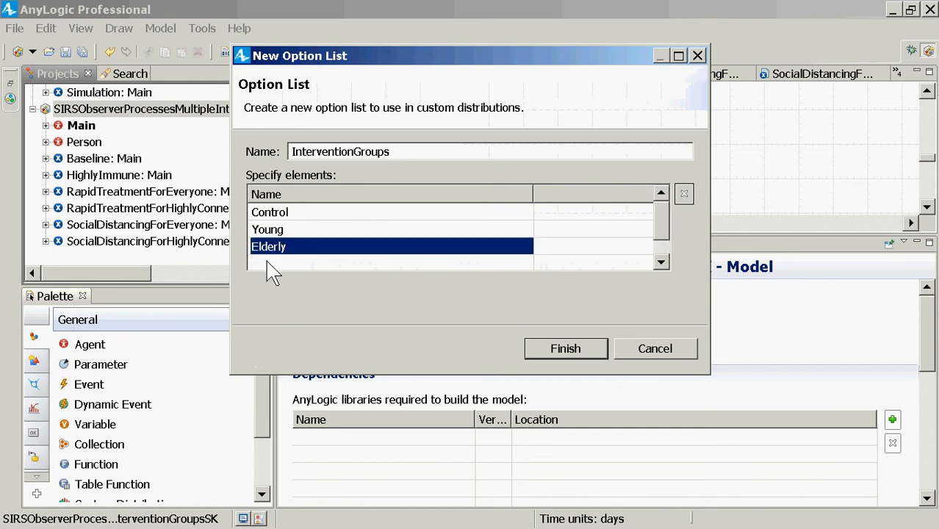
Add PregnantWomen as the last element and finish creating the InterventionGroups option list.
left_click(268, 263)
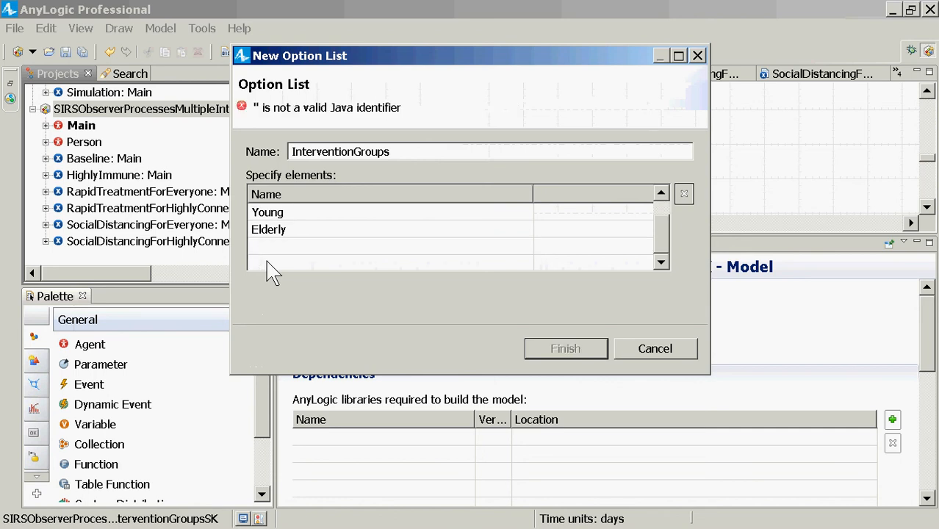
type("PregnantWoman")
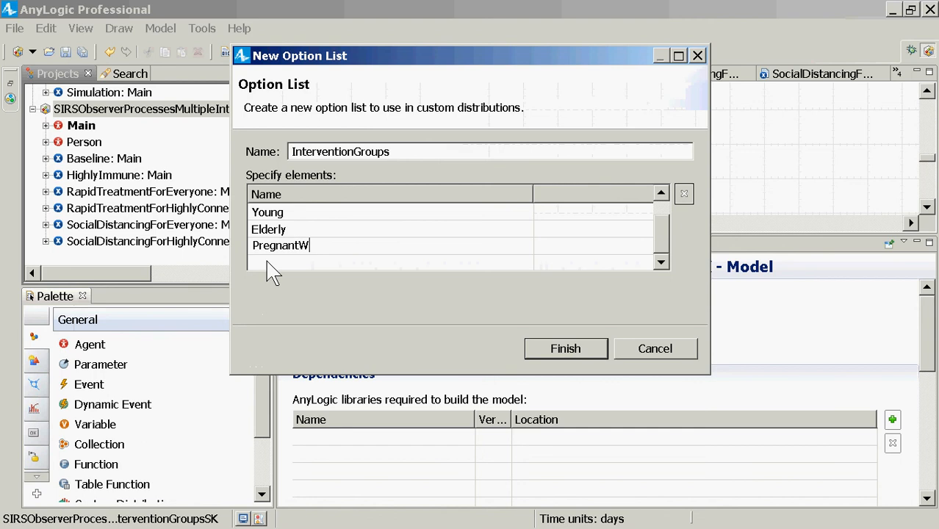
key("BackSpace")
key("BackSpace")
type("en")
left_click(569, 350)
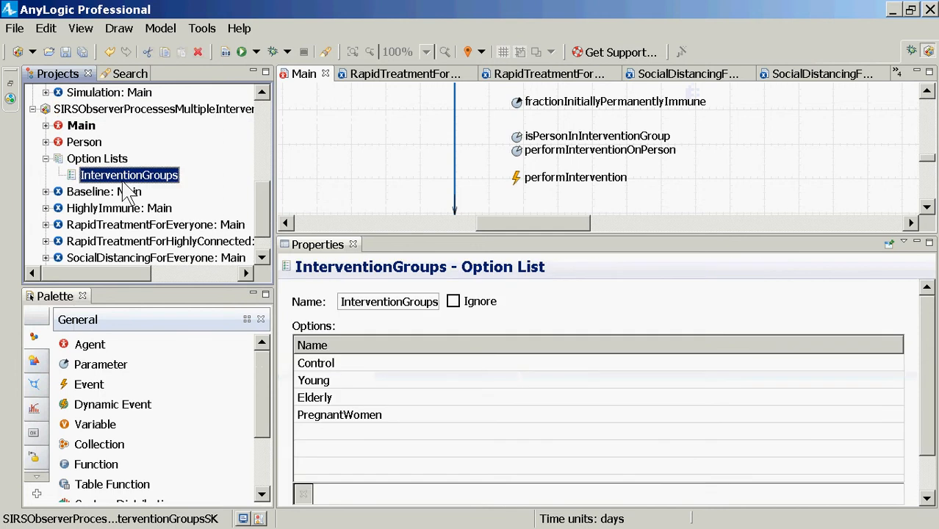
Rename the isPersonInInterventionGroup parameter in Main as interventionGroupForPerson.
left_click(523, 138)
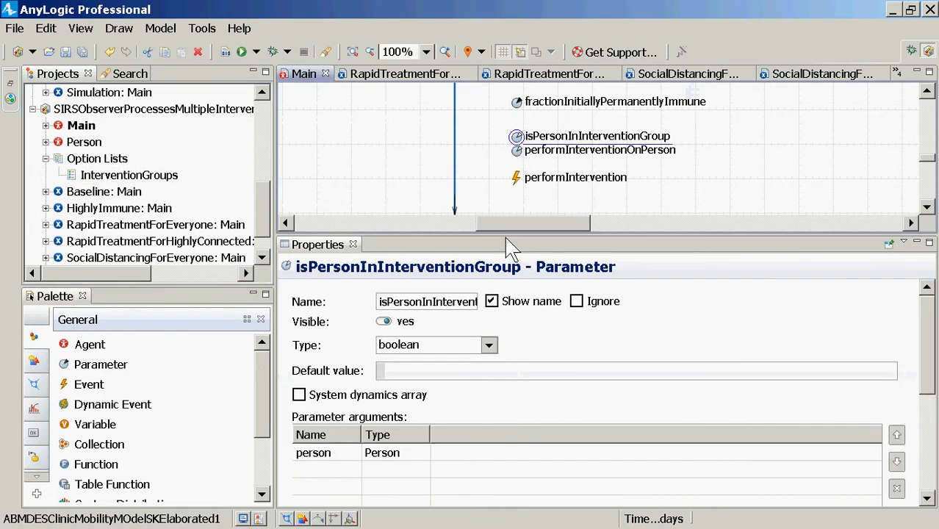
left_click(429, 305)
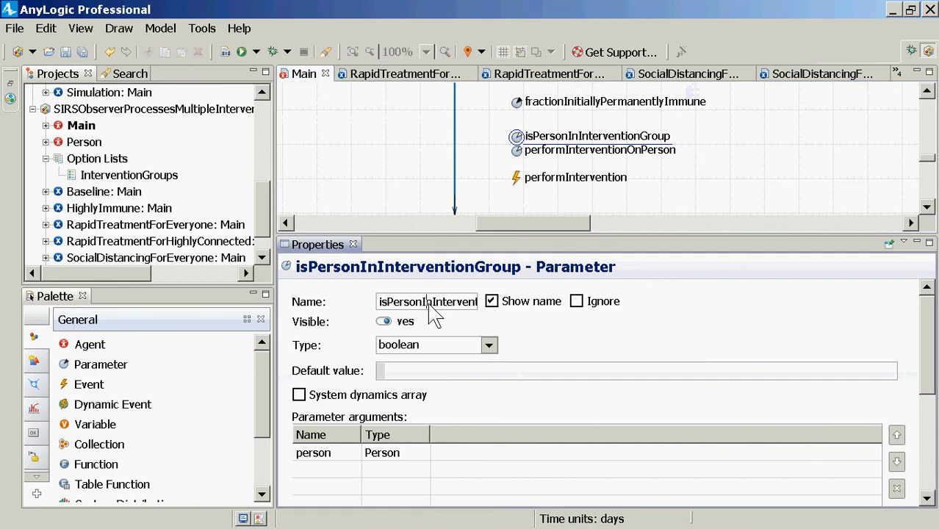
key("Home")
key("shift+Right")
key("shift+Right")
key("shift+Right")
key("shift+Right")
key("shift+Right")
key("shift+Right")
key("shift+Right")
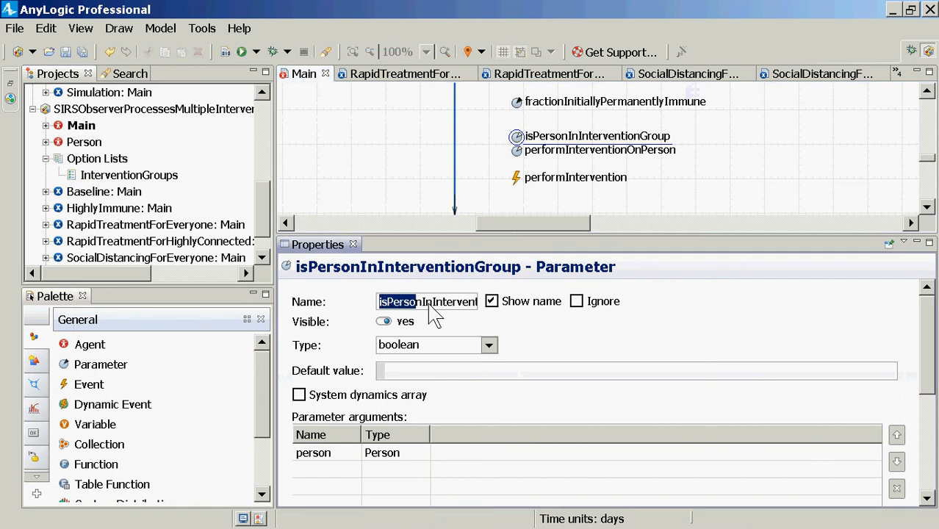
key("shift+Right")
key("Delete")
key("shift+Right")
key("shift+Right")
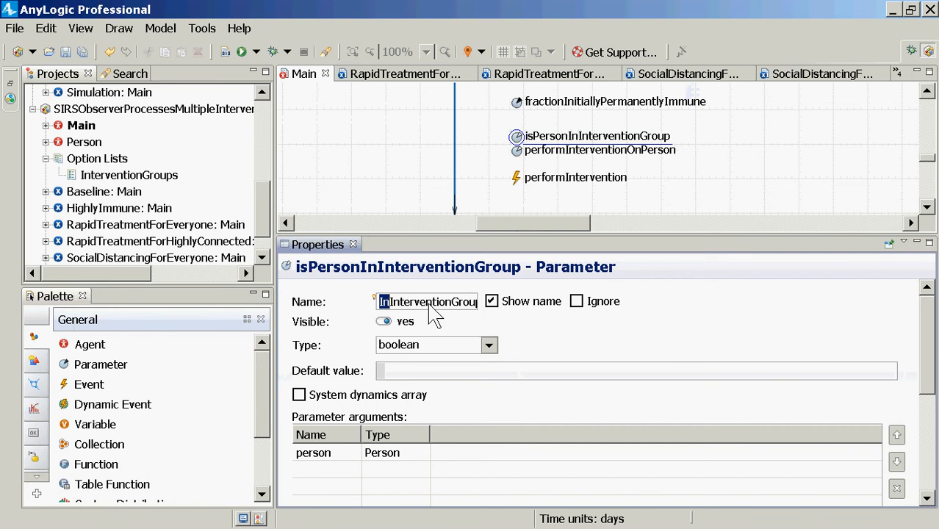
key("shift+Right")
type("i")
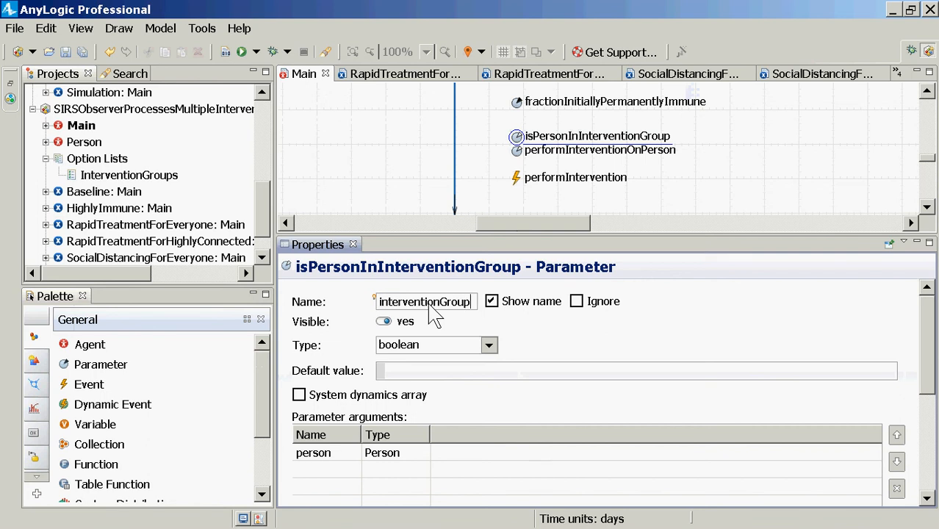
type("ForOers")
key("BackSpace")
key("BackSpace")
key("BackSpace")
key("BackSpace")
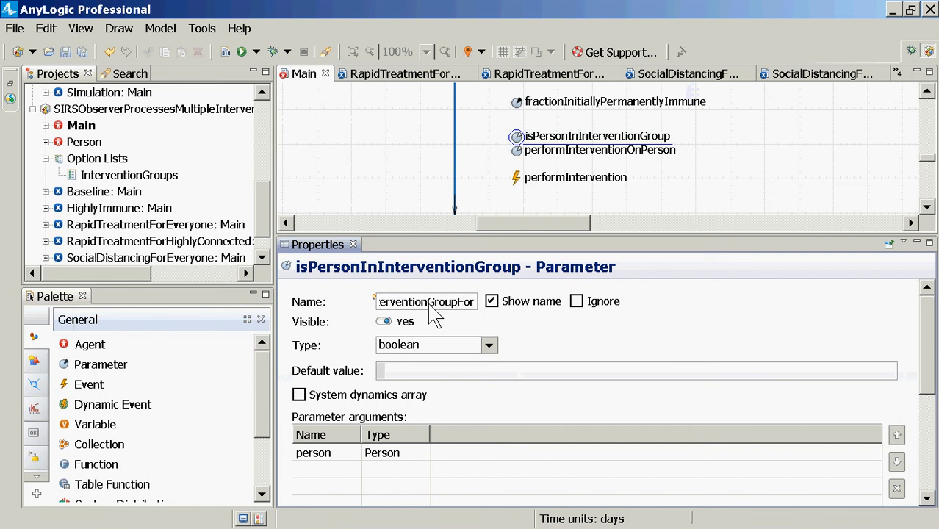
type("Person")
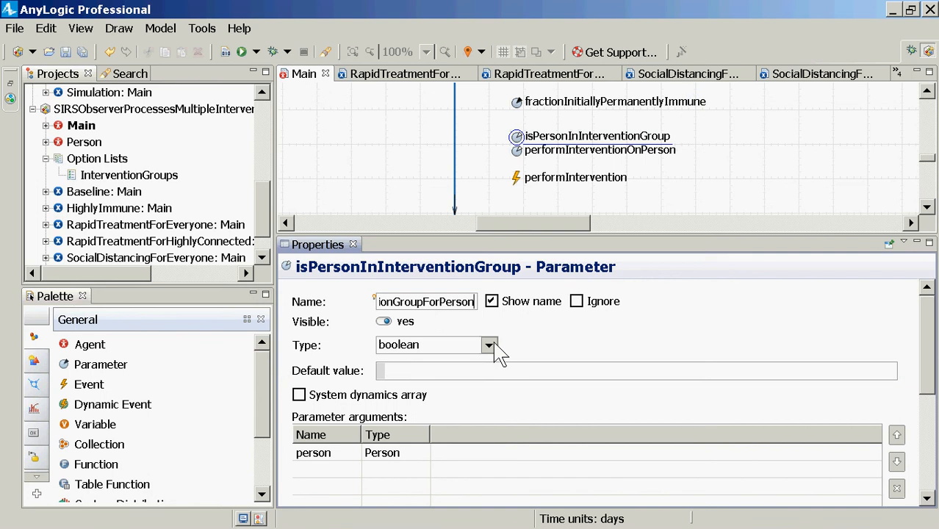
Set the type of the interventionGroupForPerson parameter to InterventionGroups.
left_click(494, 351)
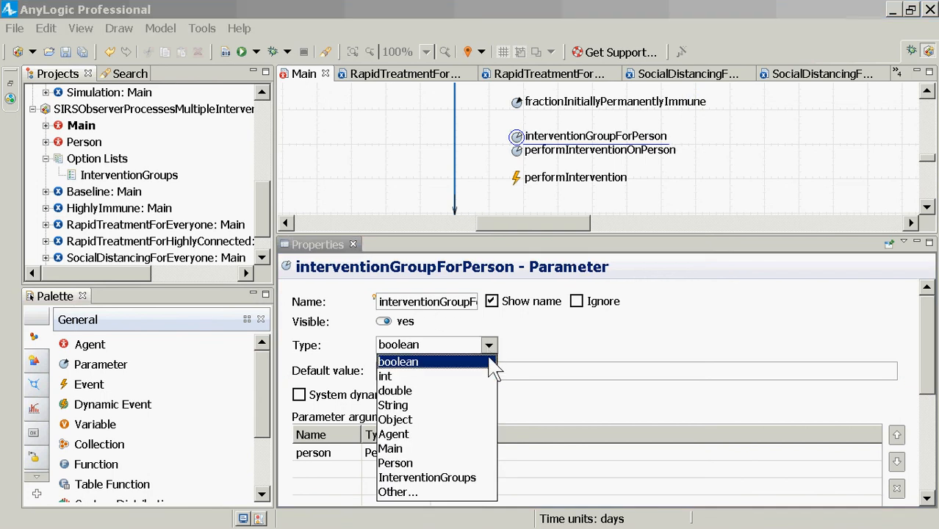
double_click(412, 10)
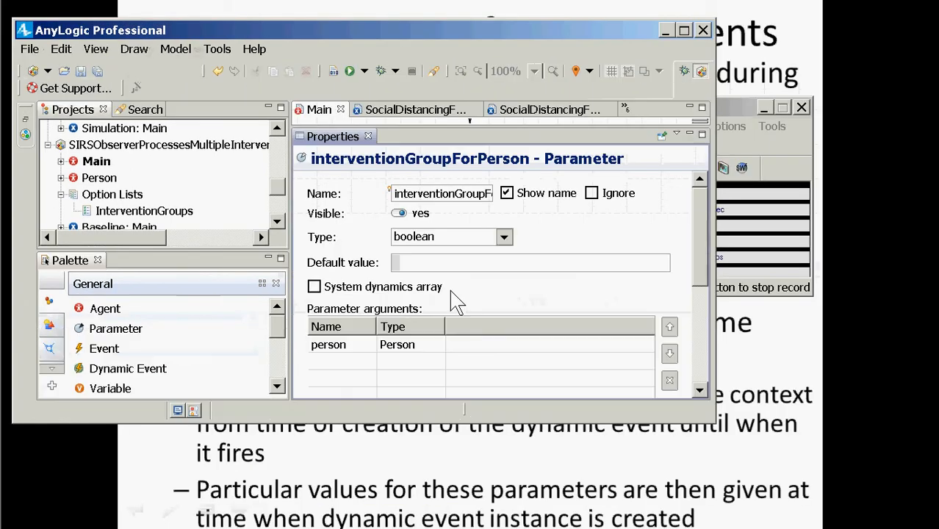
left_click(503, 237)
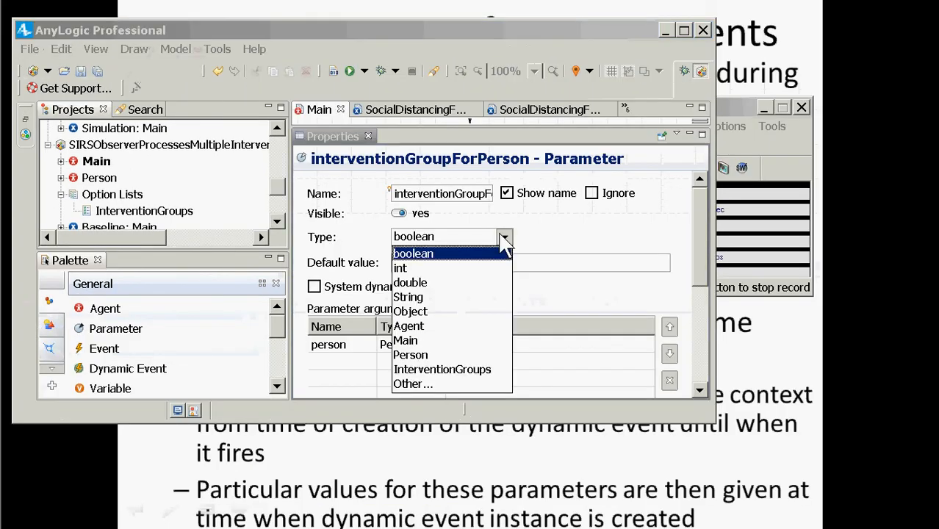
left_click(463, 371)
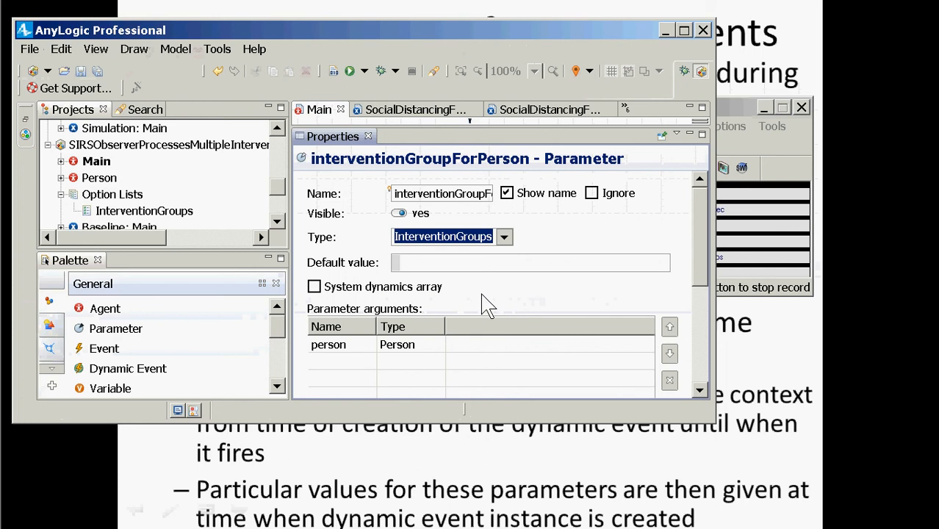
scroll(486, 304, "down", 3)
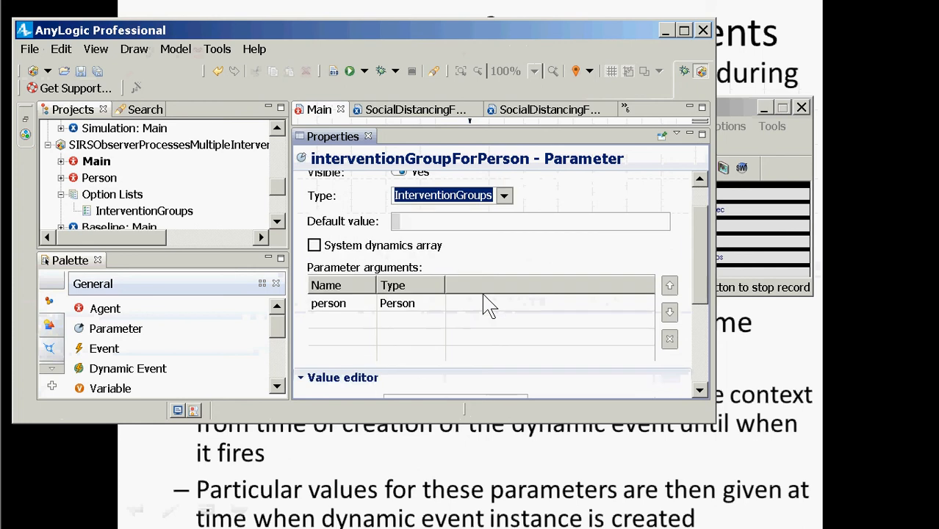
scroll(486, 304, "up", 3)
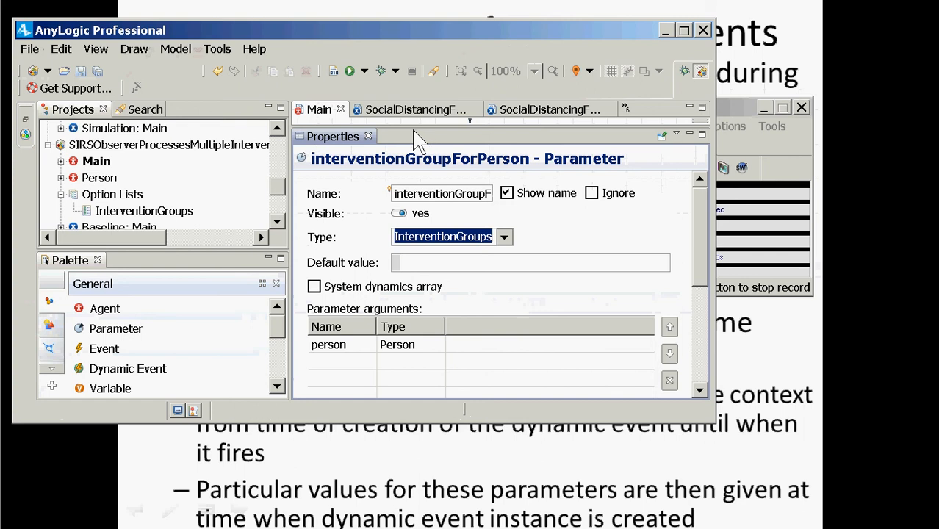
Add a second argument named interventionToPerform, of type InterventionGroups, to the performInterventionOnPerson parameter.
left_click_drag(413, 127, 432, 263)
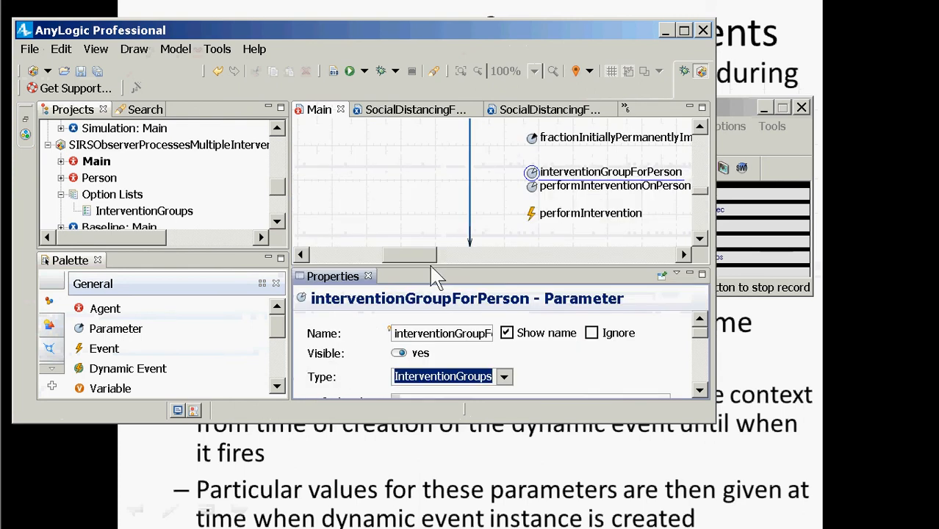
left_click(531, 188)
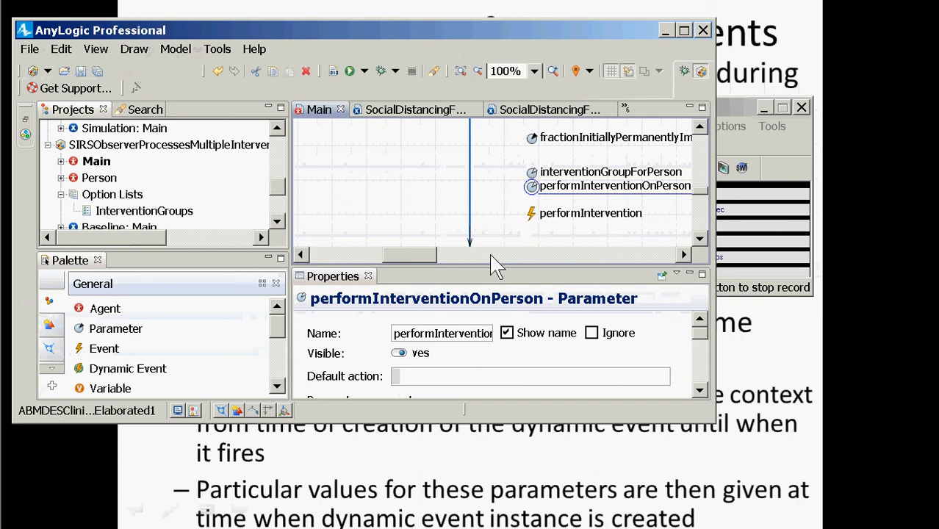
left_click_drag(486, 266, 495, 178)
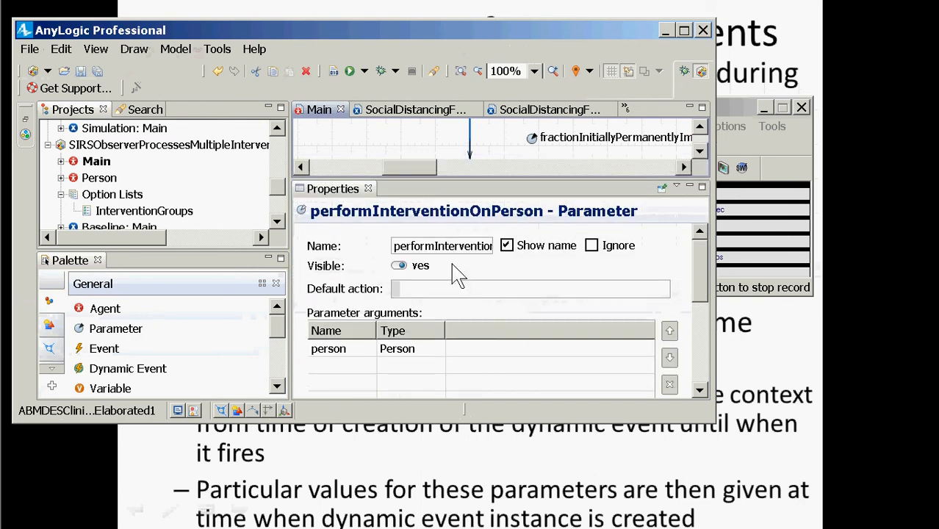
left_click(342, 367)
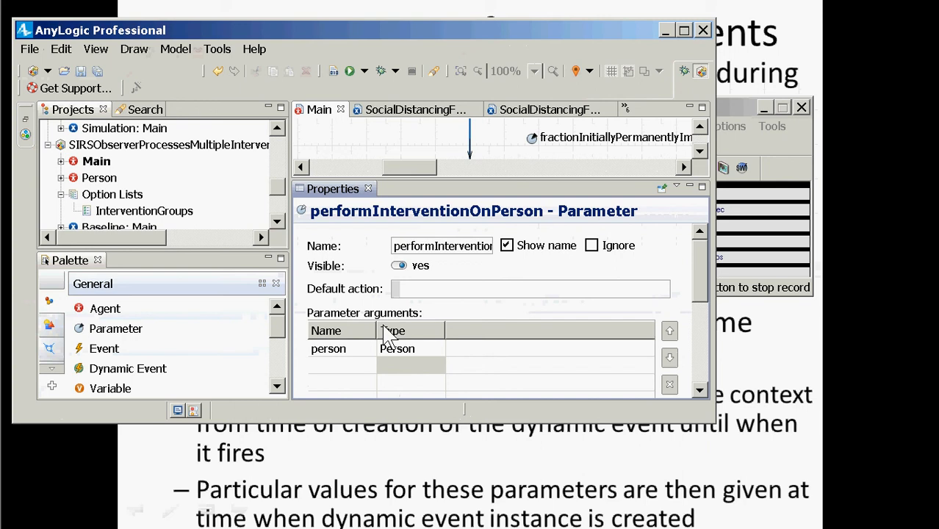
scroll(382, 338, "down", 5)
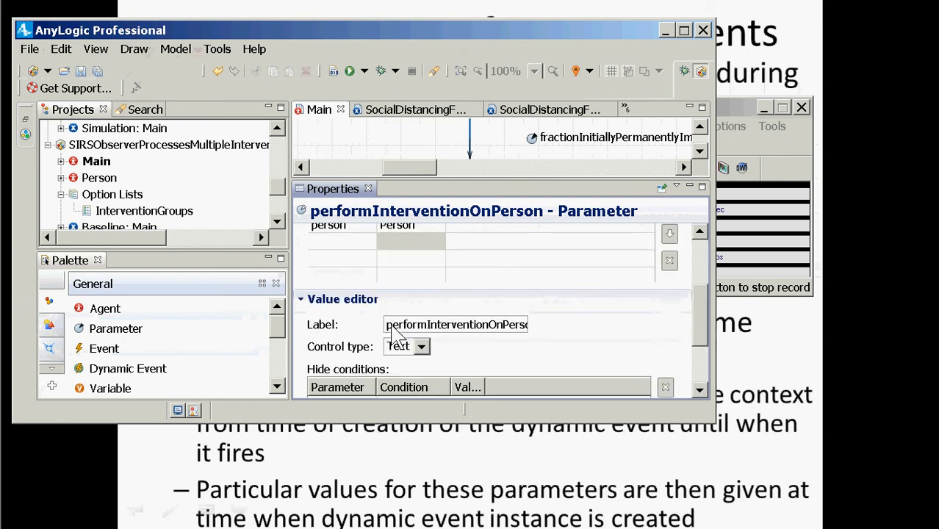
scroll(327, 303, "up", 5)
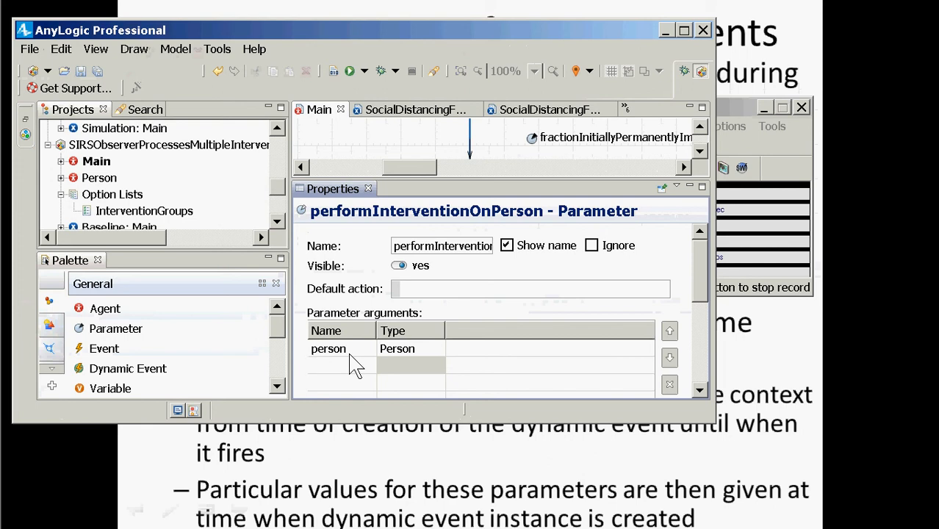
type("interventionToPerform")
left_click(395, 366)
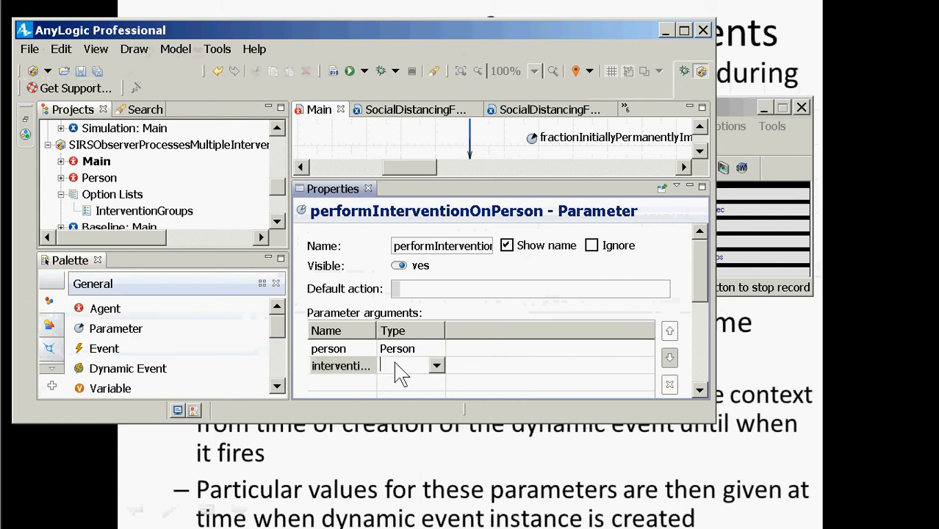
type("InterventionG")
type("roups")
Rename the second argument of performInterventionOnPerson as interventionGroup.
left_click(318, 367)
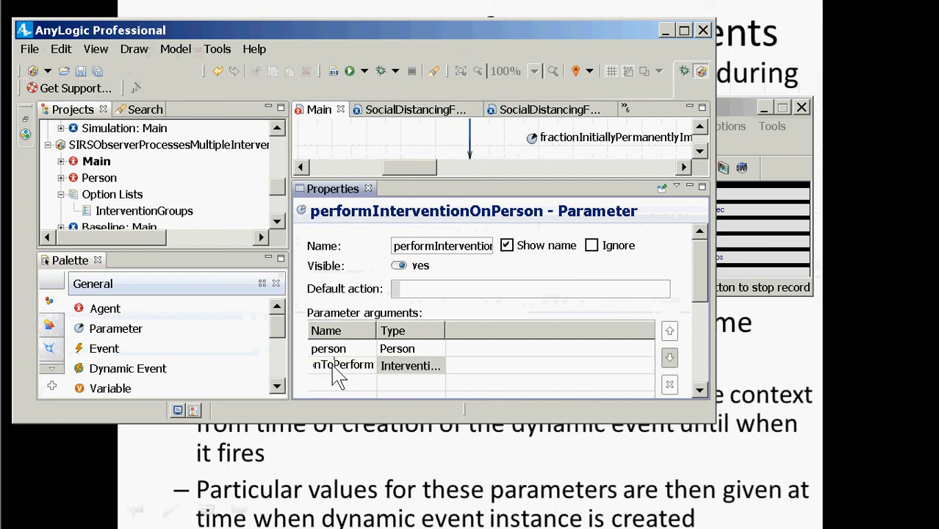
double_click(332, 367)
type("Inte")
key("BackSpace")
key("BackSpace")
key("BackSpace")
key("BackSpace")
type("INTER")
key("BackSpace")
key("BackSpace")
key("BackSpace")
key("BackSpace")
key("BackSpace")
type("interventionGroup")
Remove the interventionGroupForPerson parameter from the Main diagram and check Main's agent type properties.
left_click_drag(555, 184, 556, 264)
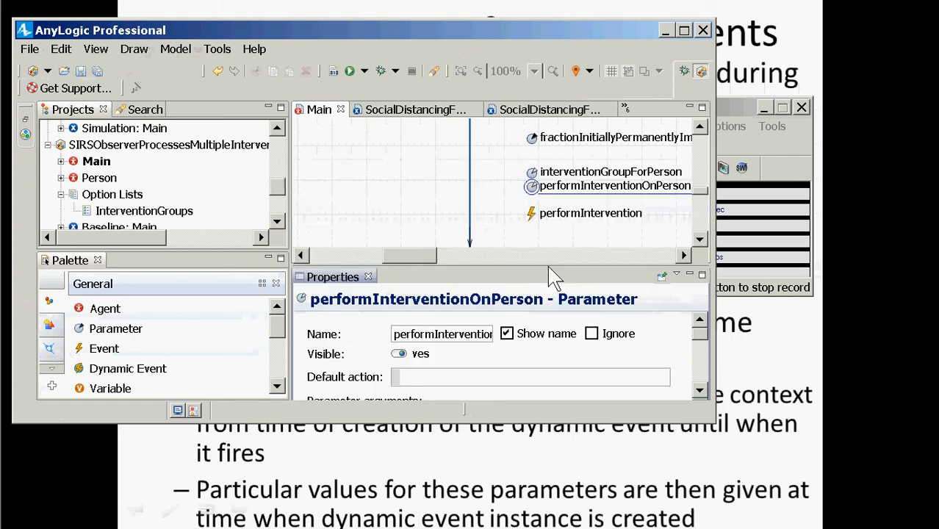
left_click(531, 173)
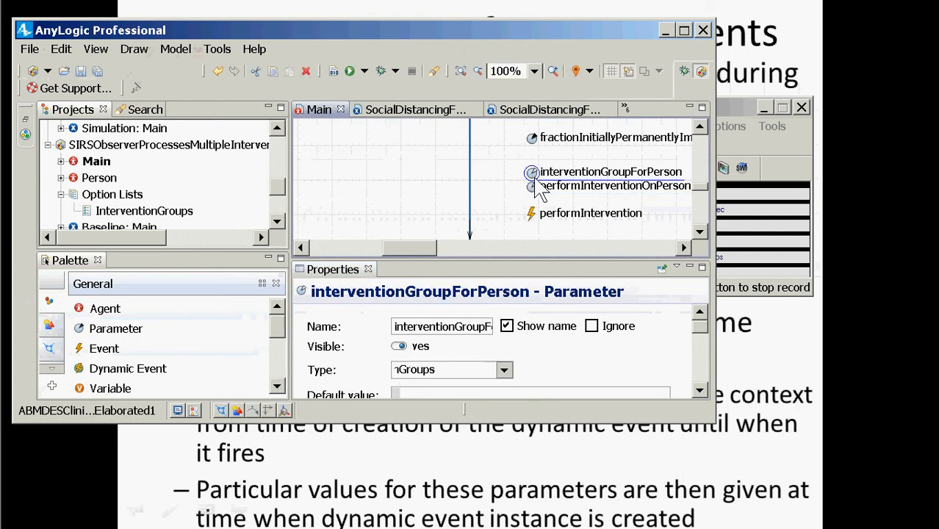
left_click(521, 294)
left_click(504, 235)
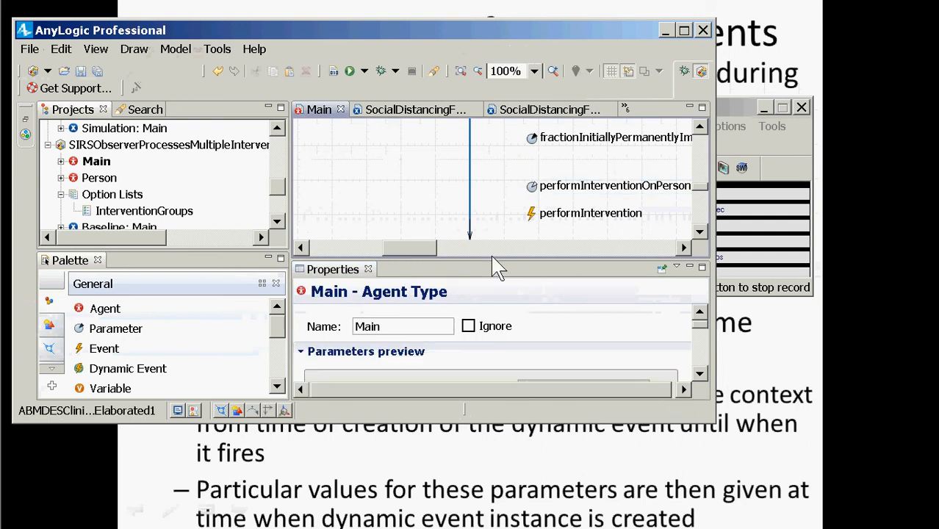
left_click_drag(497, 260, 499, 119)
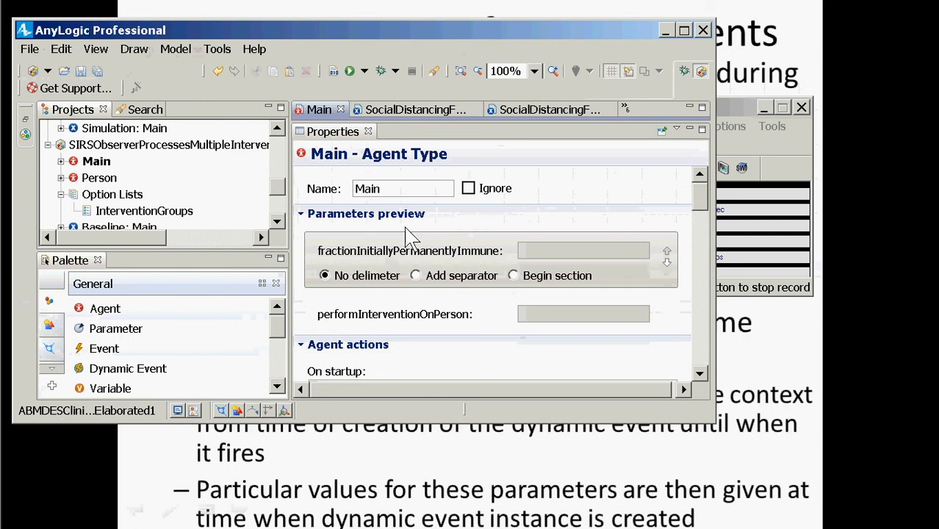
left_click_drag(700, 209, 692, 152)
left_click_drag(608, 125, 608, 269)
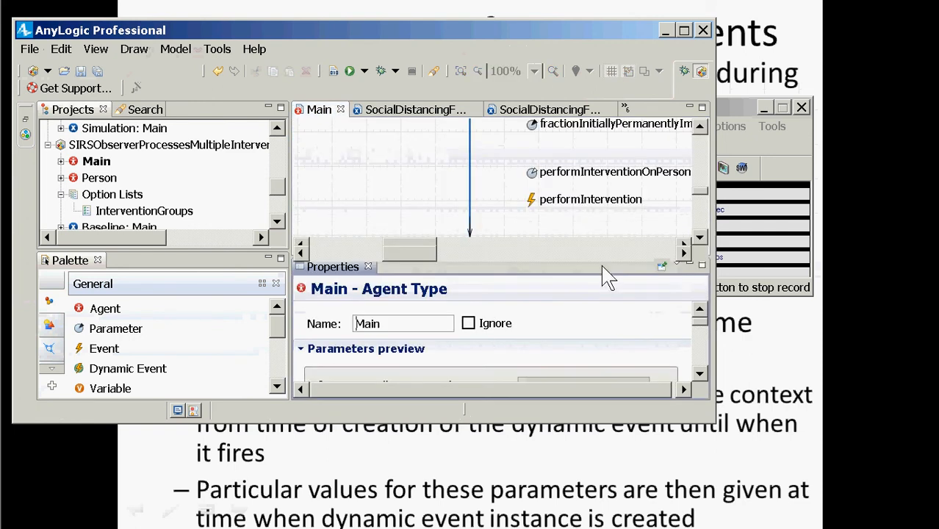
Try to edit the name of the performInterventionOnPerson parameter, and undo the last change.
left_click(545, 172)
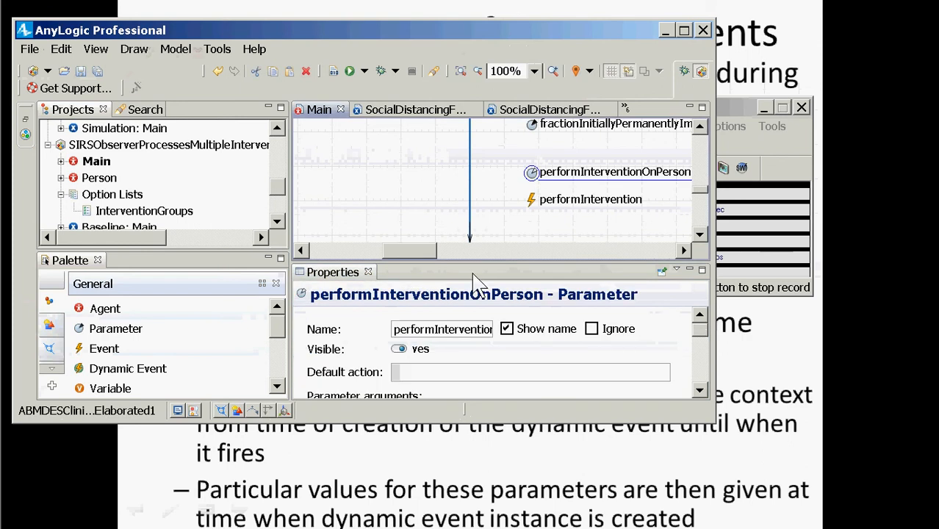
left_click(432, 329)
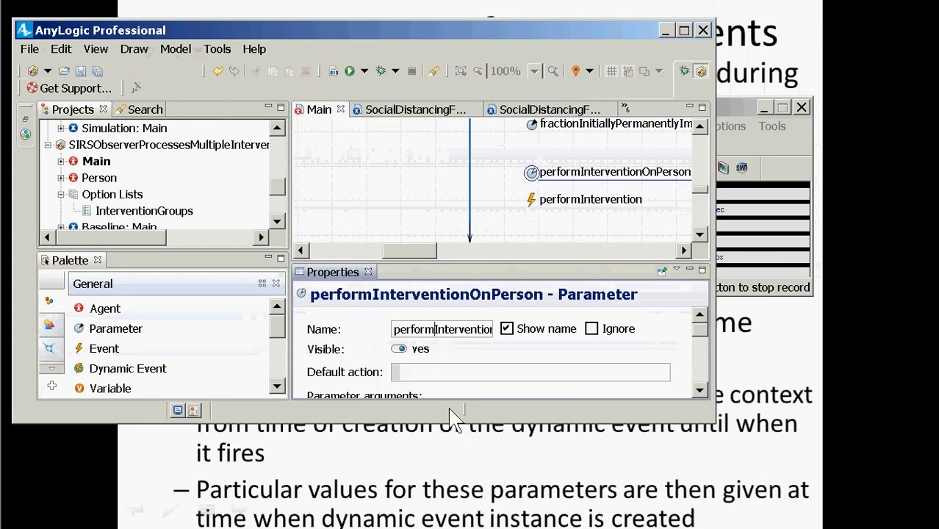
type("Pers")
key("BackSpace")
key("BackSpace")
key("BackSpace")
key("BackSpace")
type("Po")
left_click(494, 222)
key("ctrl+z")
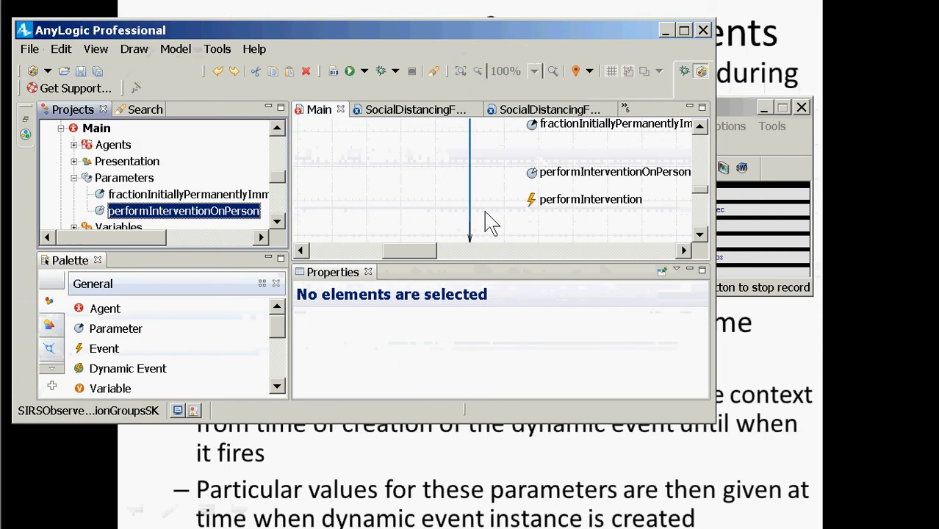
Undo the deletion of the interventionGroupForPerson parameter in Main.
key("ctrl+z")
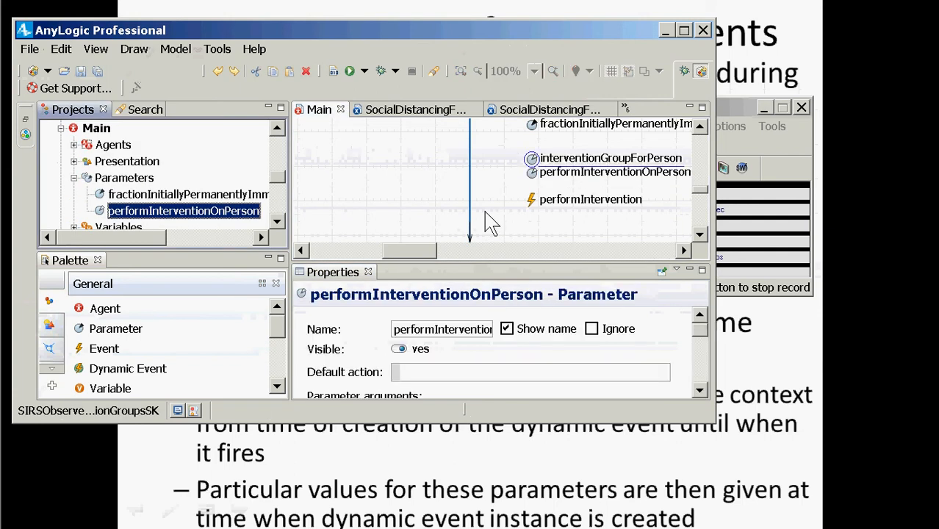
left_click(436, 327)
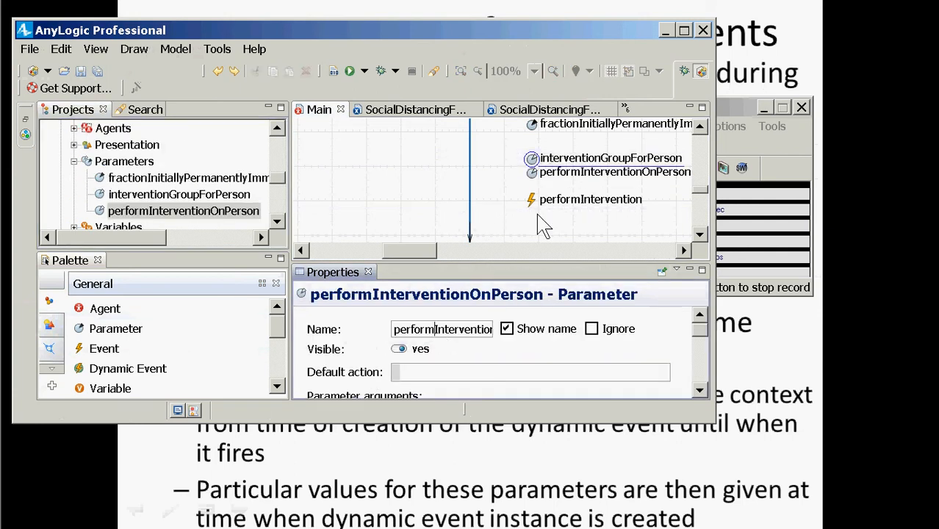
Remove the second argument, interventionGroup, from the performInterventionOnPerson parameter.
left_click(534, 174)
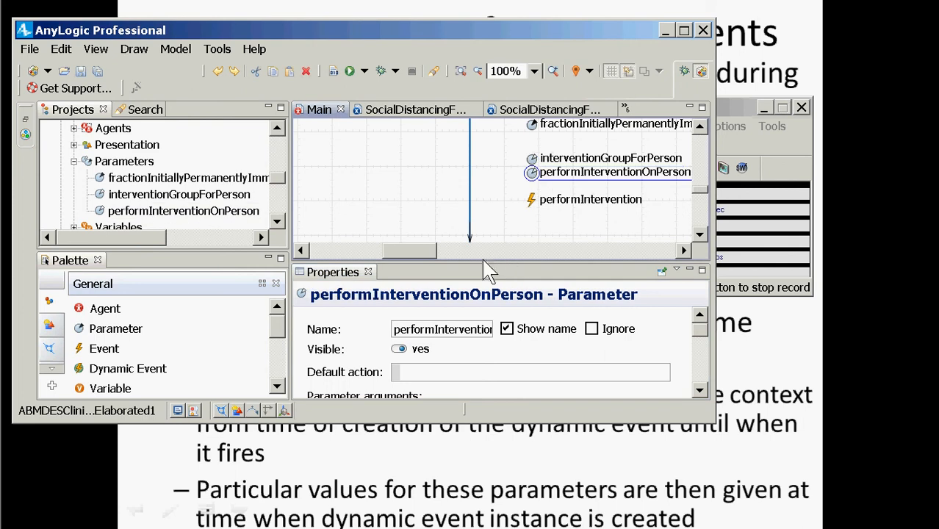
left_click_drag(478, 264, 479, 193)
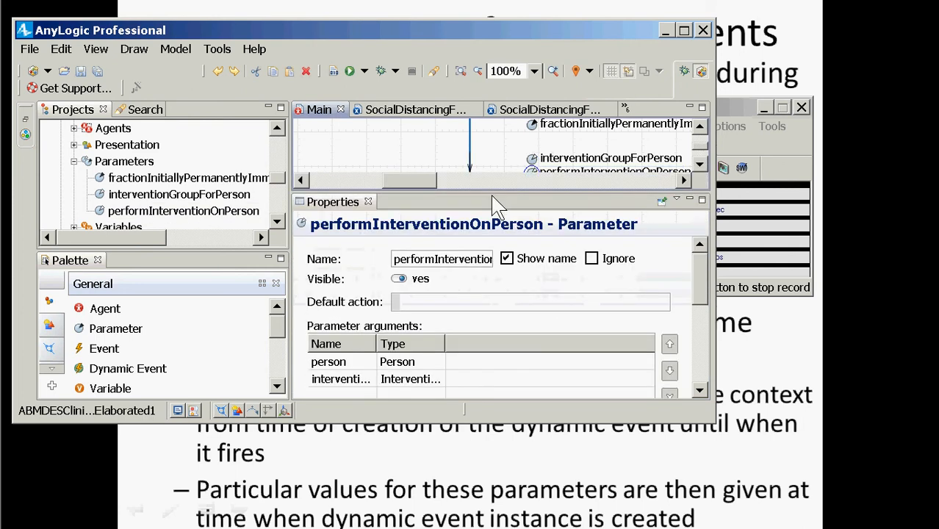
left_click(388, 387)
left_click(387, 388)
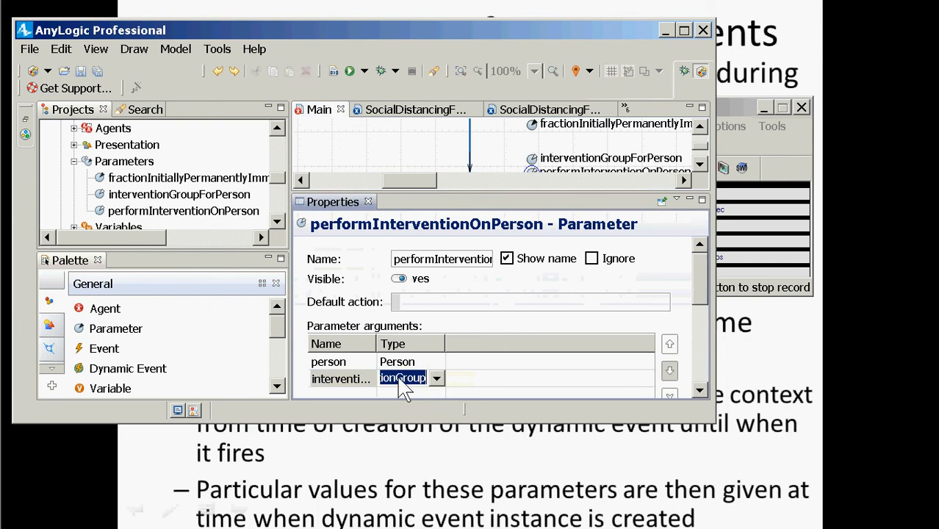
left_click(359, 380)
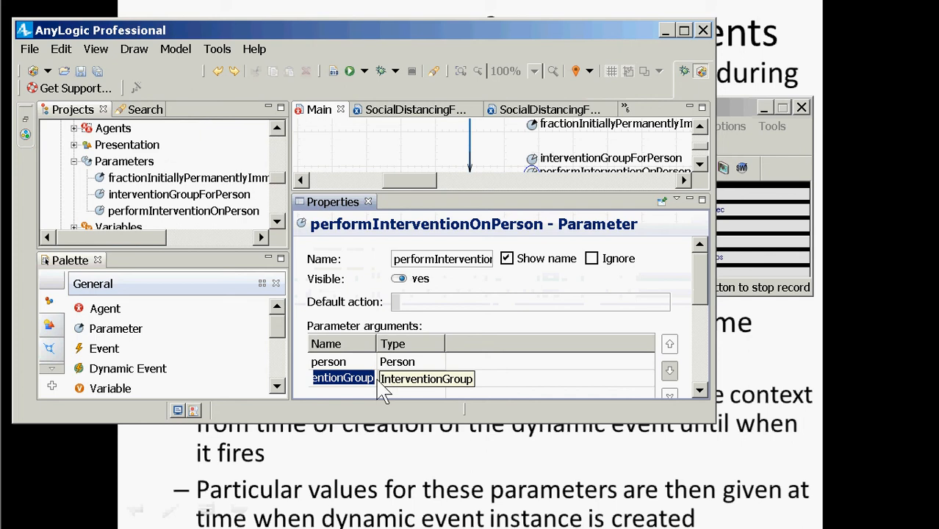
left_click(672, 395)
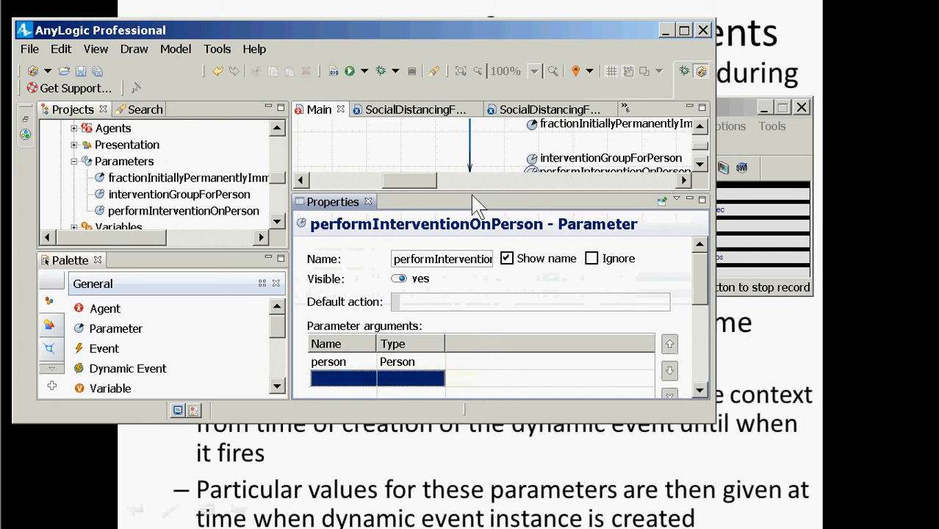
Examine the properties of the Main agent type, the performIntervention event and the interventionGroupForPerson parameter.
left_click(532, 160)
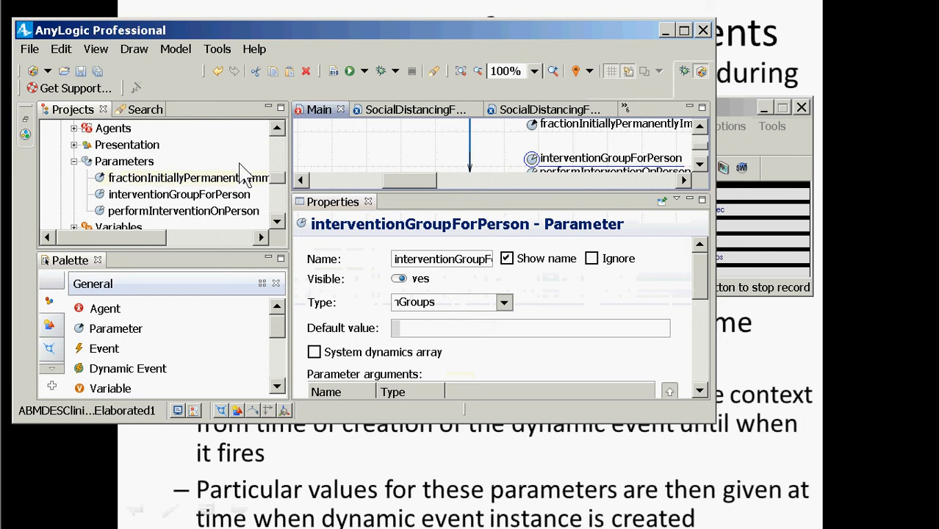
left_click(279, 149)
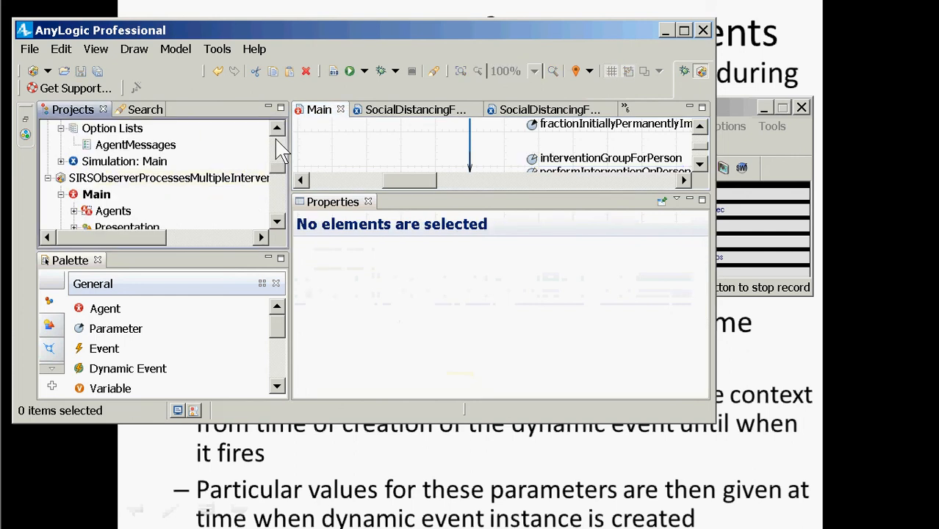
left_click(91, 197)
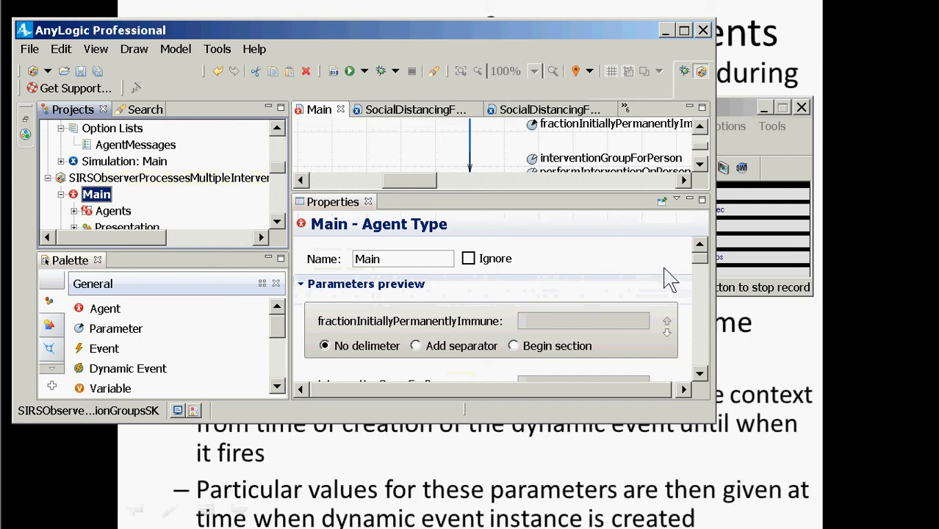
left_click_drag(463, 200, 451, 315)
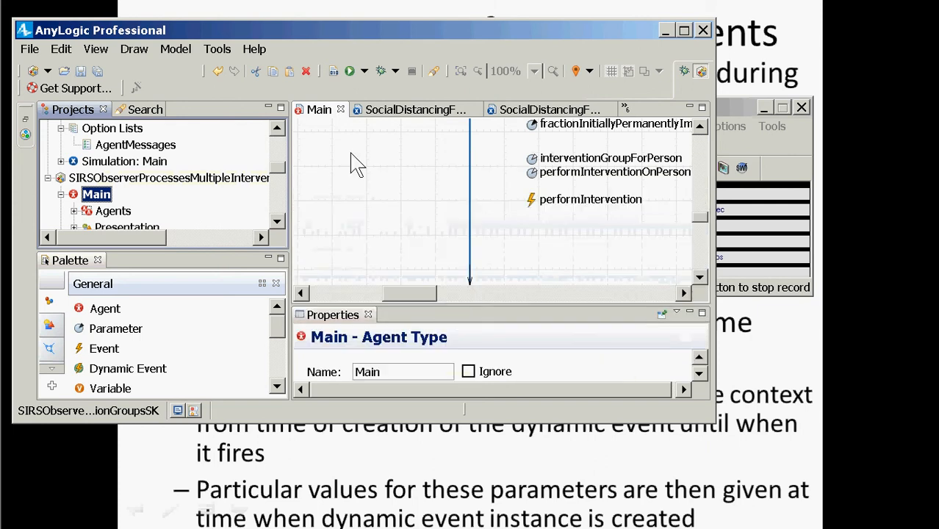
left_click(533, 208)
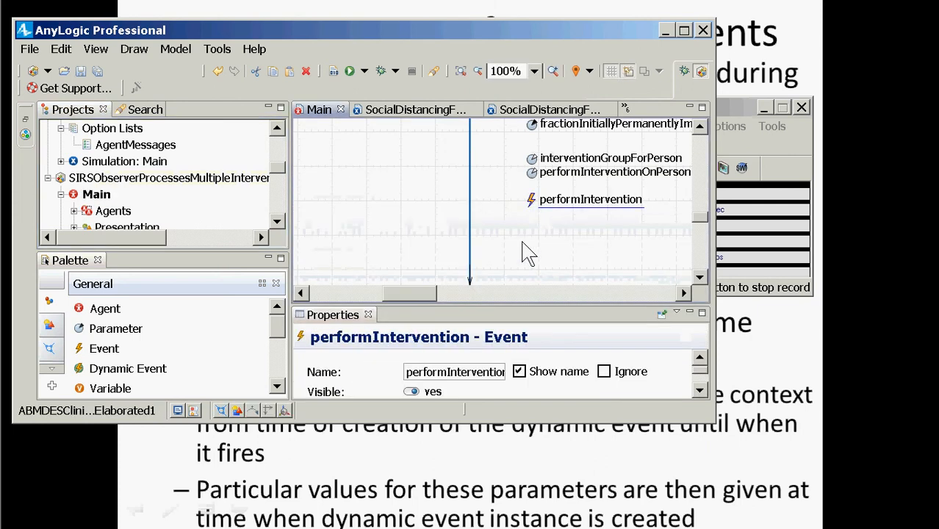
left_click_drag(474, 307, 484, 229)
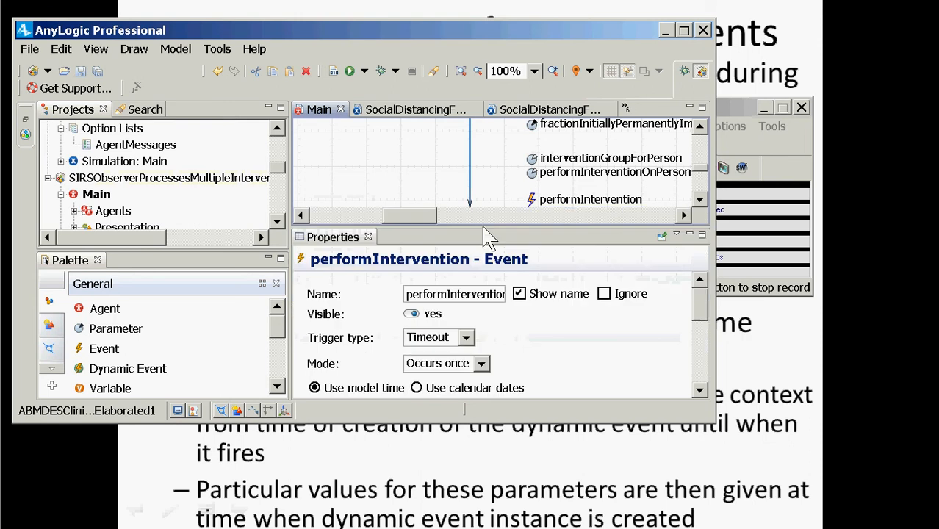
left_click(531, 158)
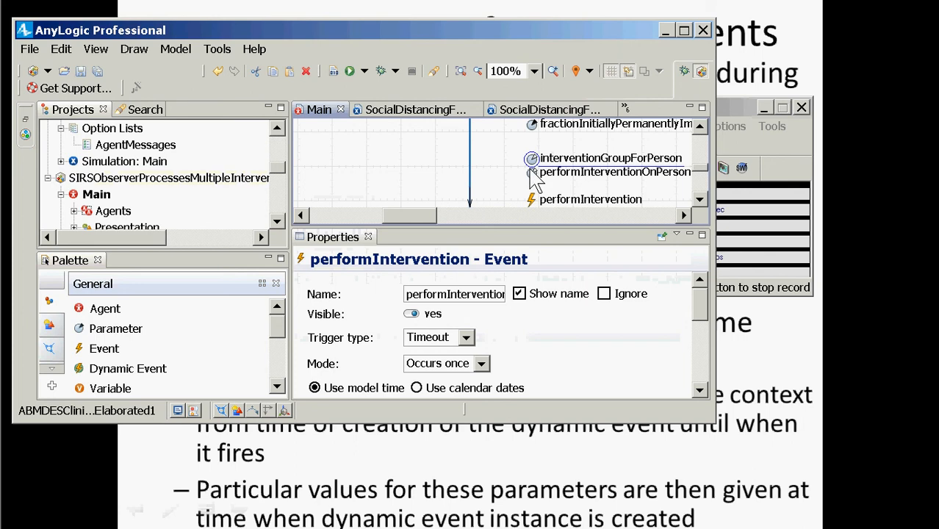
scroll(573, 349, "down", 6)
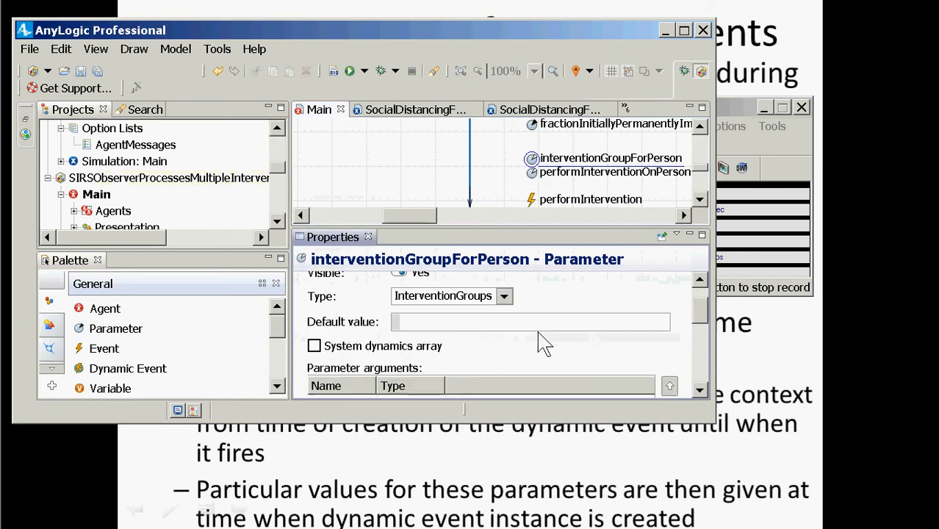
scroll(373, 328, "up", 2)
scroll(374, 329, "up", 4)
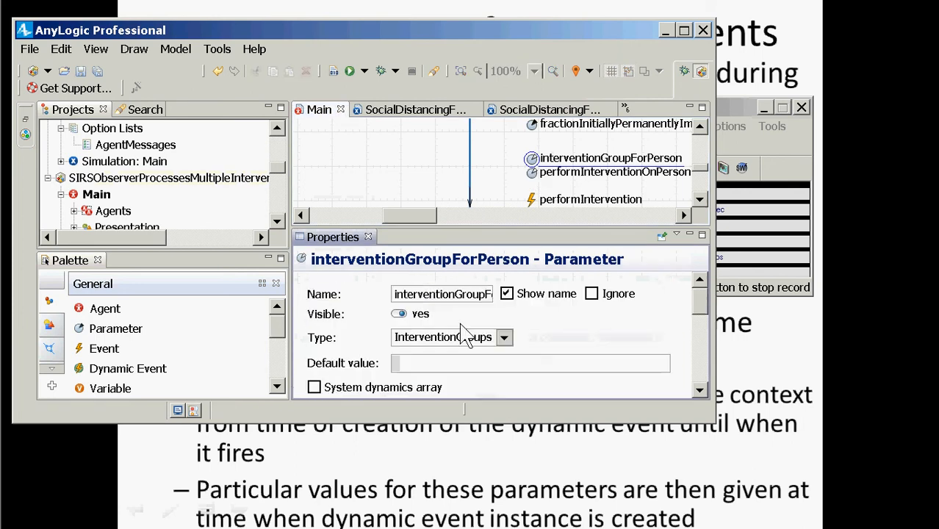
Review the performInterventionOnPerson parameter's properties, turning its visibility off and back on.
left_click(533, 174)
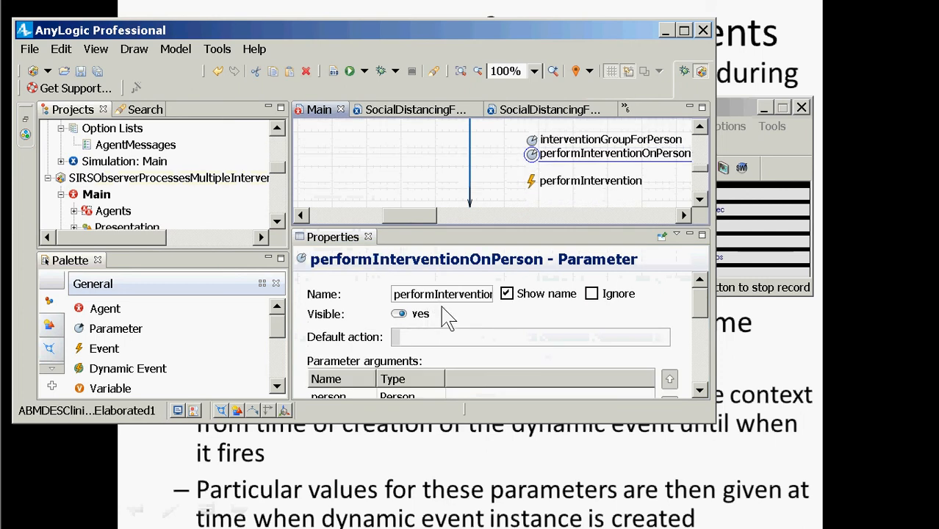
scroll(449, 321, "down", 3)
scroll(449, 321, "up", 3)
left_click(401, 316)
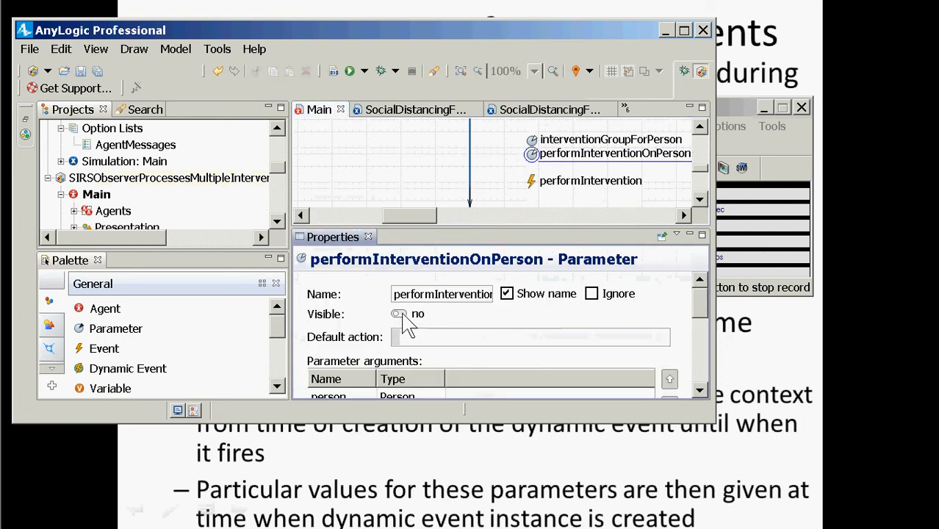
left_click(400, 314)
scroll(392, 330, "down", 3)
scroll(391, 330, "up", 3)
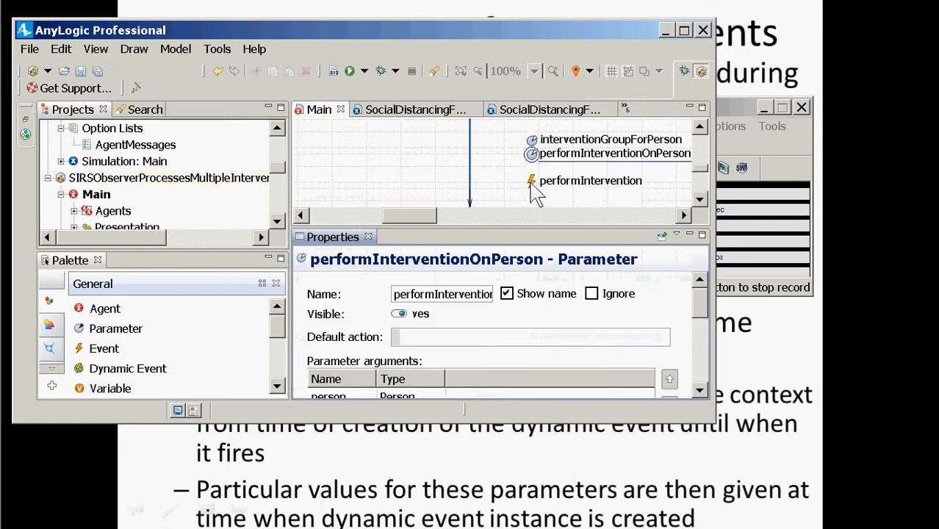
Delete the isPersonInInterventionGroup condition and its performInterventionOnPerson(p) call from the loop in the performIntervention event's action code.
left_click(531, 184)
scroll(542, 358, "down", 6)
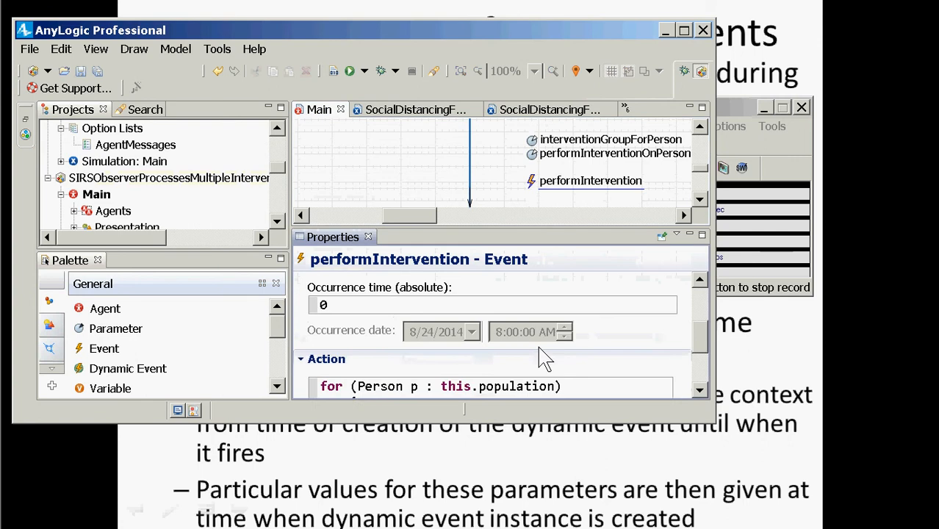
key("Up")
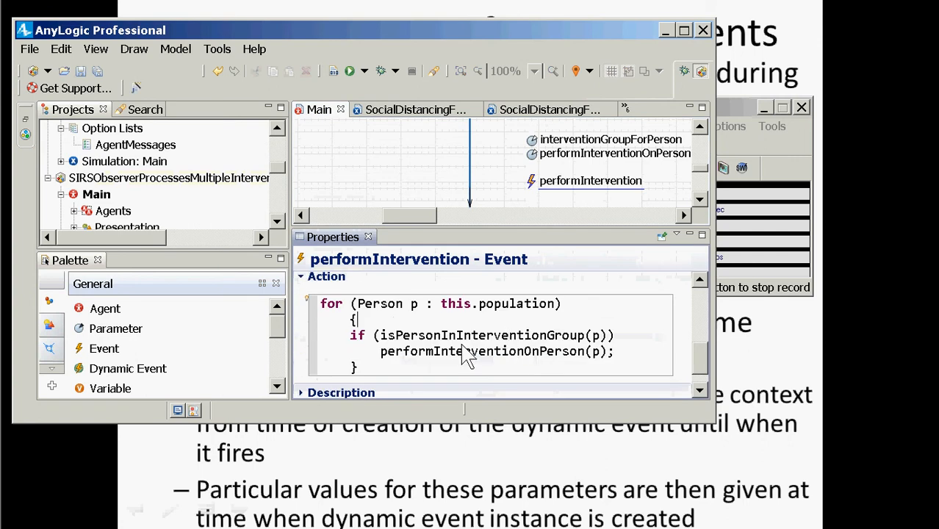
key("Right")
key("Return")
key("Up")
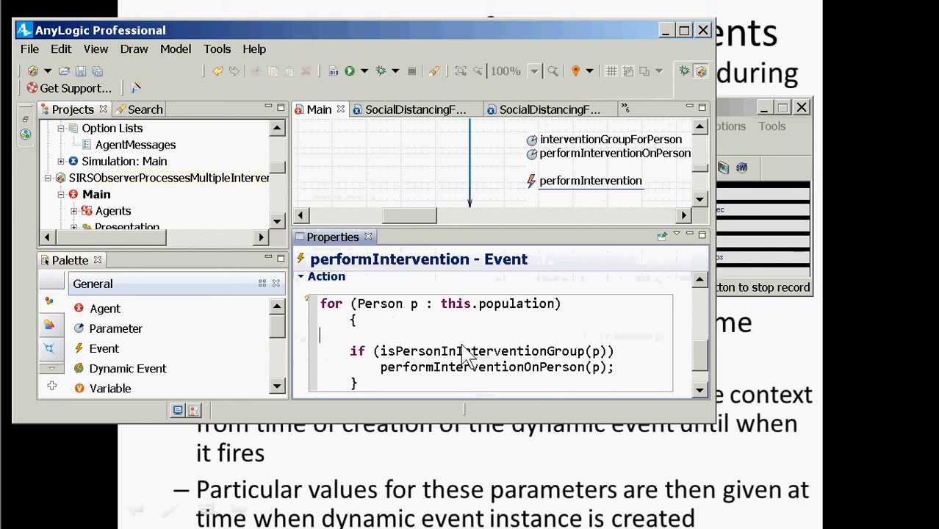
key("Tab")
key("shift+Down")
key("shift+Down")
key("shift+Down")
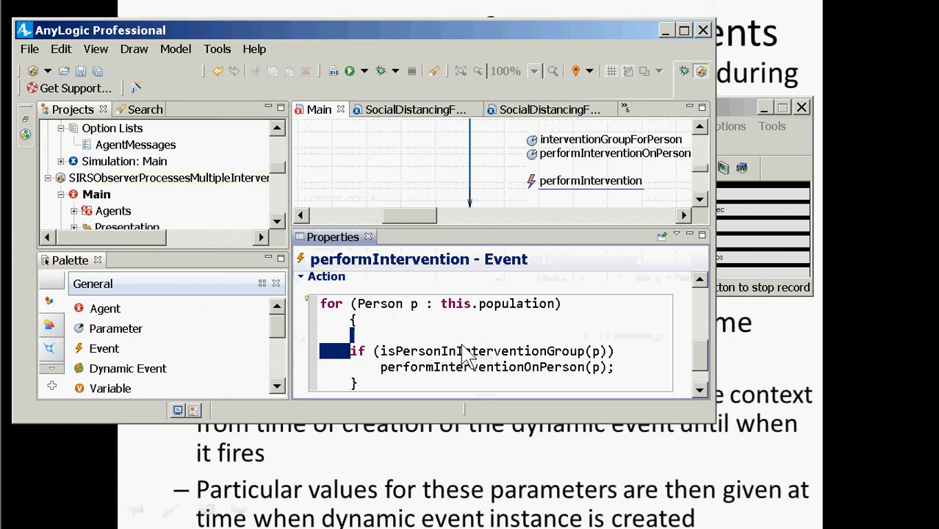
key("shift+Left")
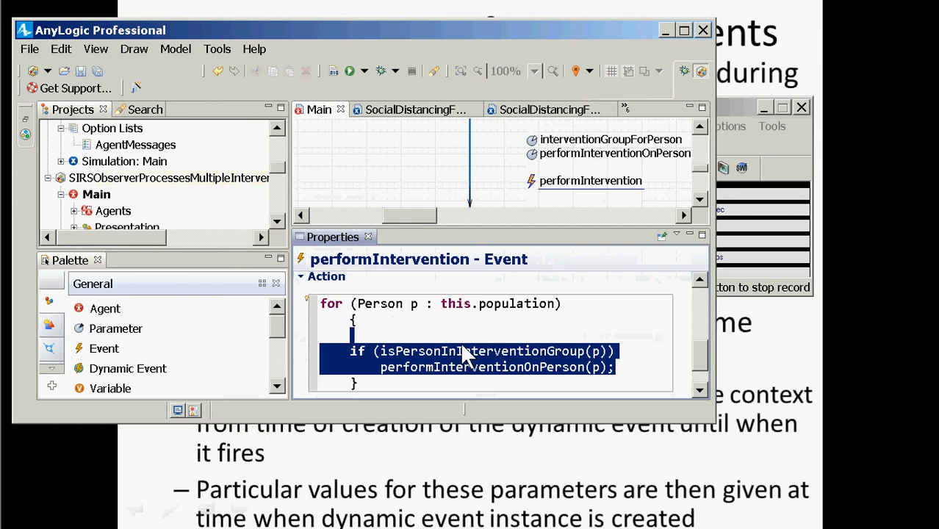
key("Delete")
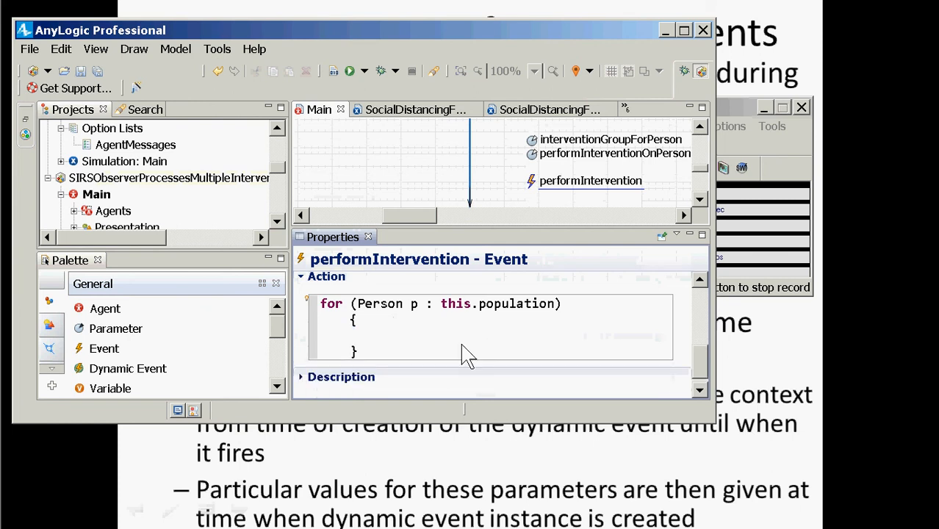
Insert the call performInterventionOnPerson(person); in the body of the population loop and save the model.
type("perform")
key("ctrl+space")
key("Down")
key("Return")
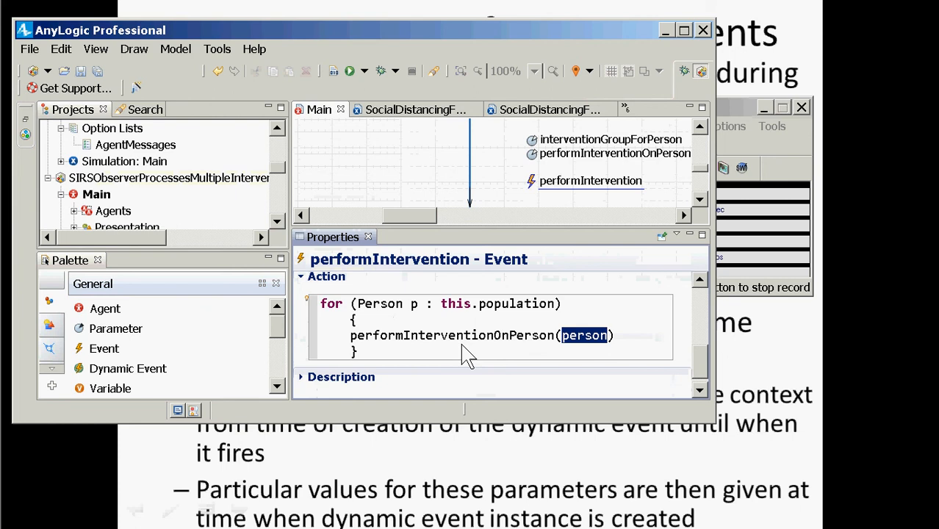
key("End")
type(";")
key("ctrl+s")
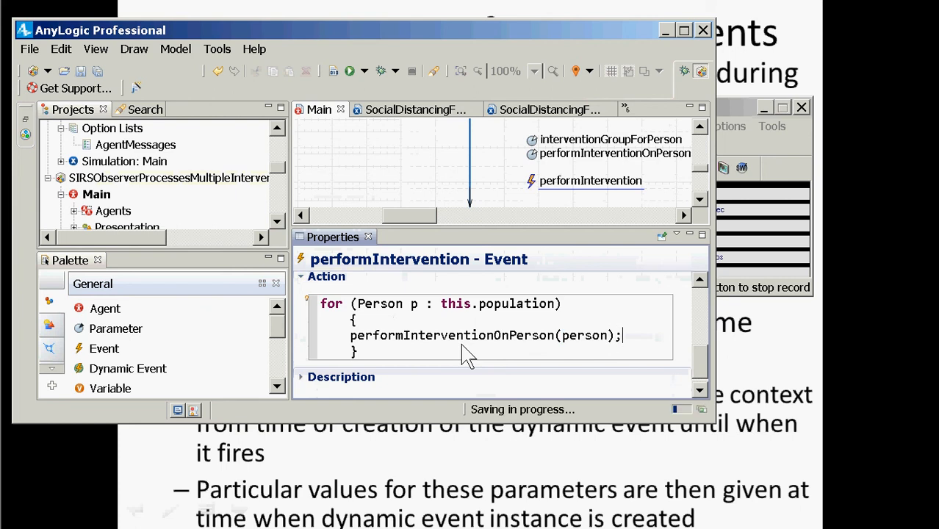
Compare the lower property sections of the performInterventionOnPerson and interventionGroupForPerson parameters.
left_click(531, 154)
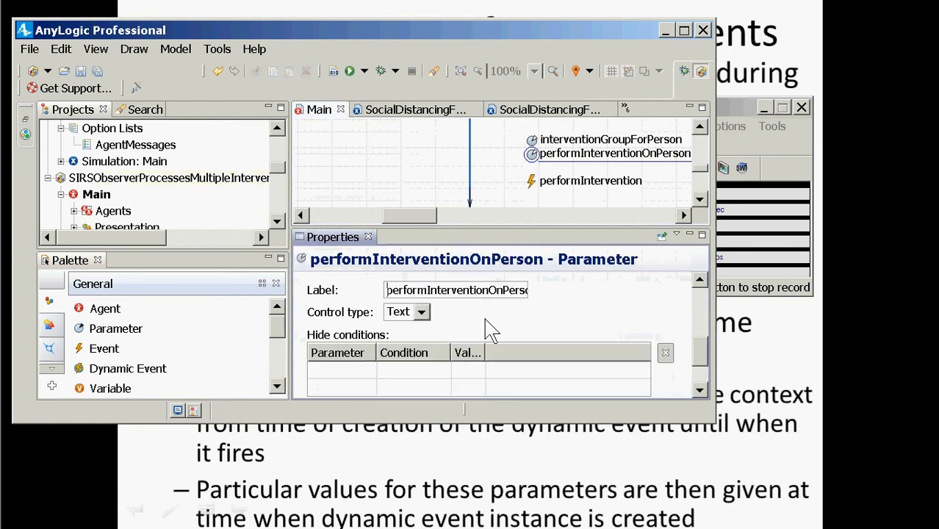
scroll(481, 339, "down", 3)
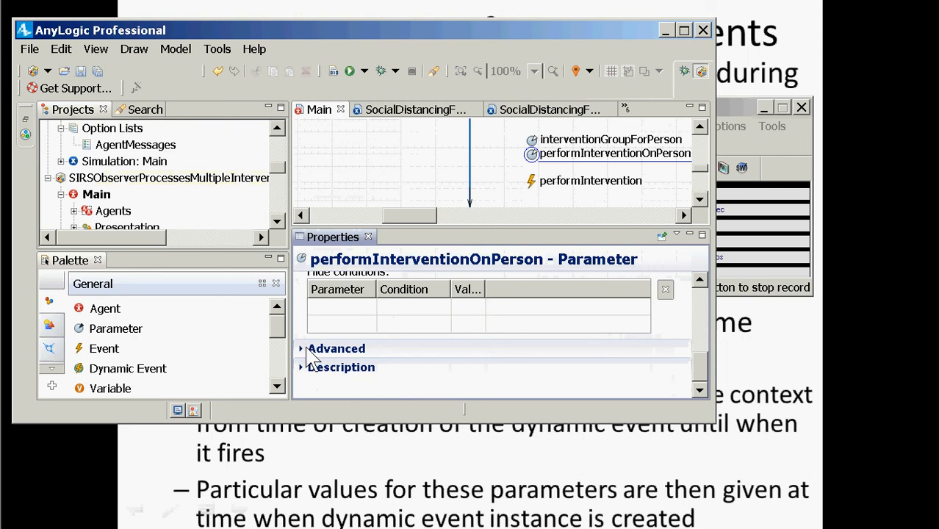
scroll(312, 357, "up", 3)
scroll(313, 357, "down", 3)
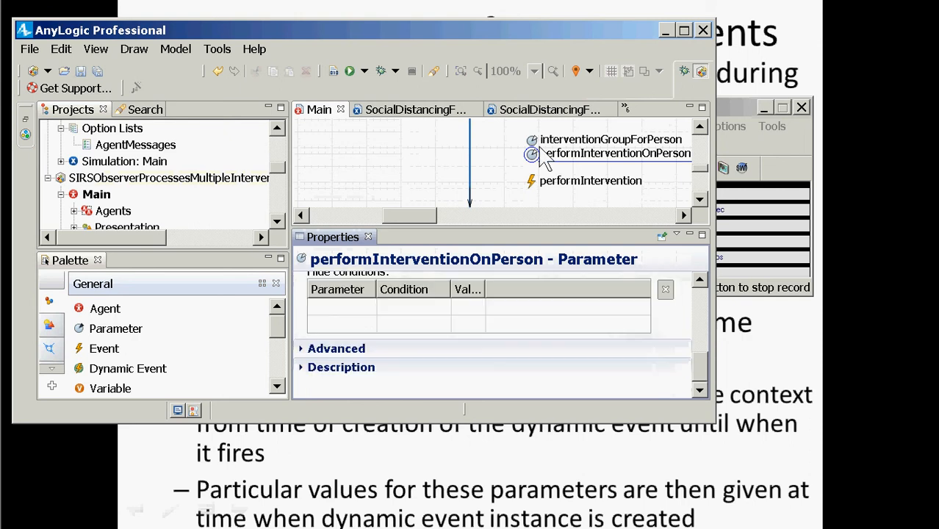
left_click(535, 140)
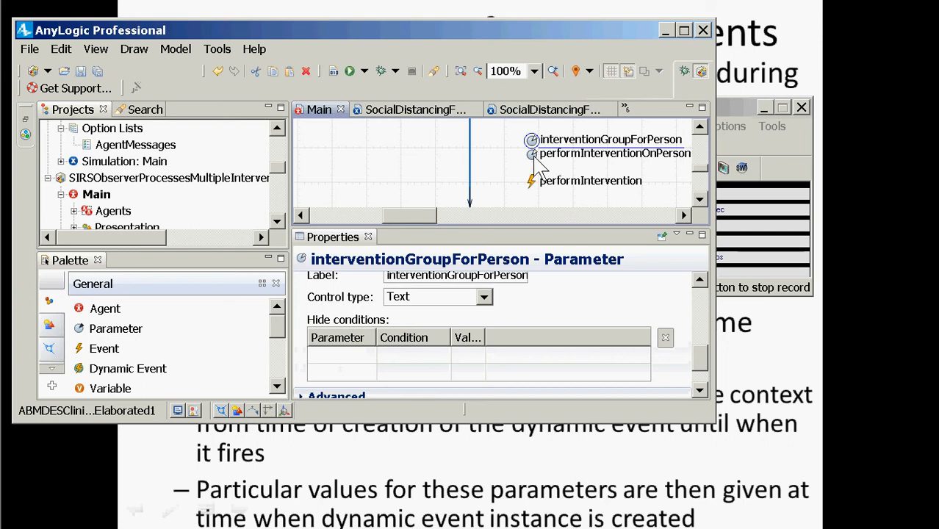
left_click(534, 156)
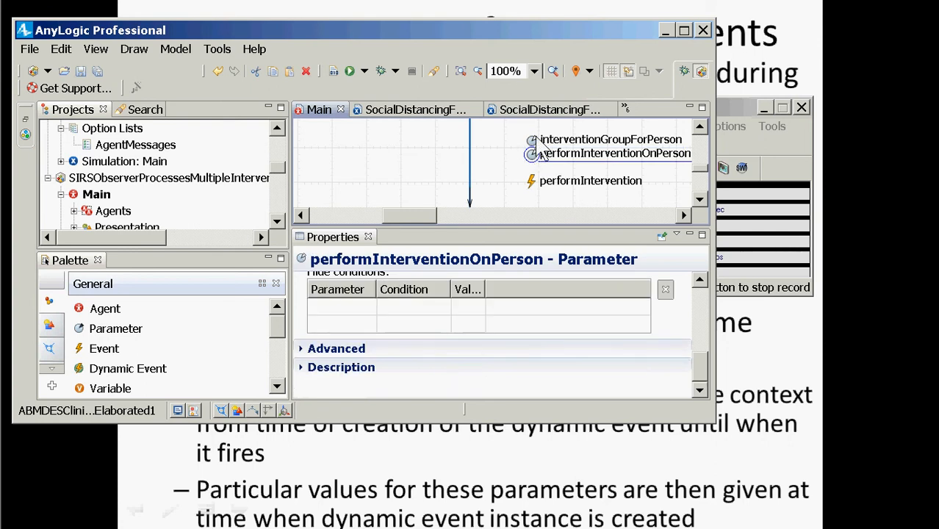
left_click(535, 140)
left_click(534, 155)
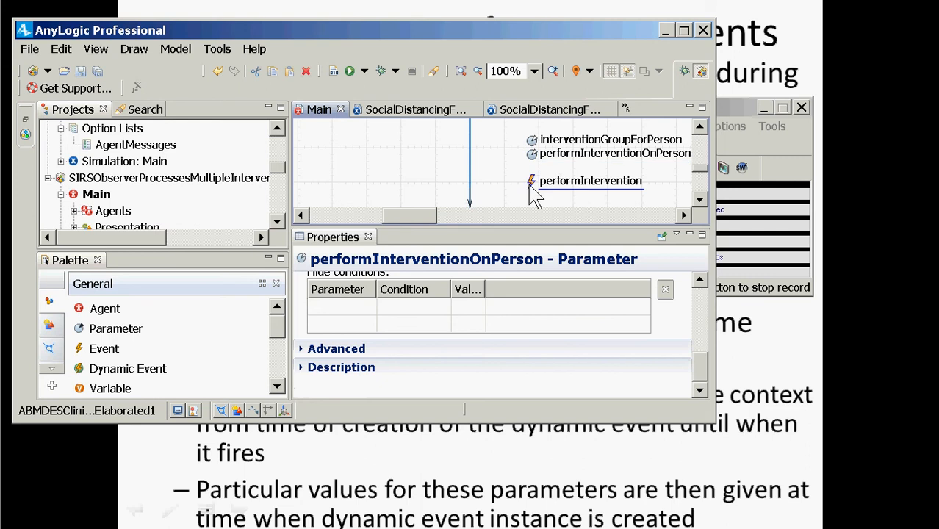
Insert switch (interventionGroupForPerson(person)) above the performInterventionOnPerson call inside the population loop of the performIntervention event's action.
left_click(535, 192)
left_click(442, 330)
key("Return")
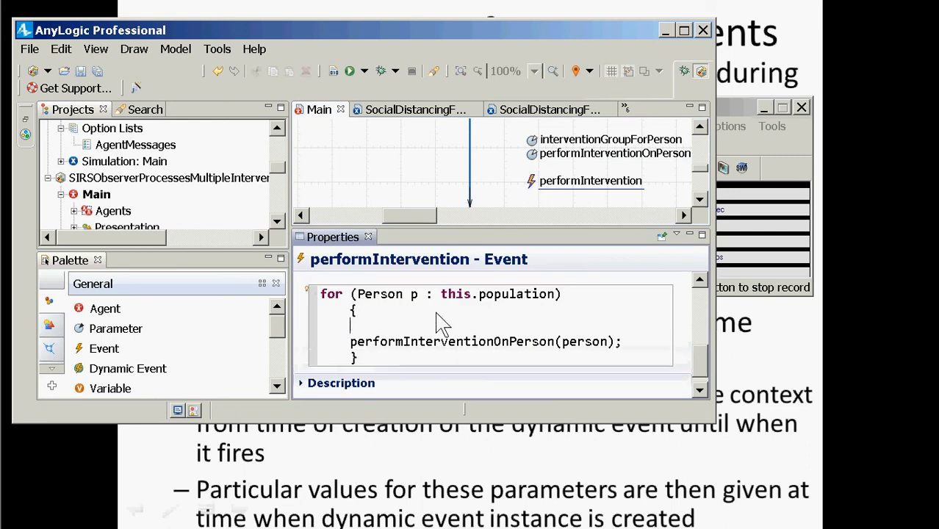
type("sw")
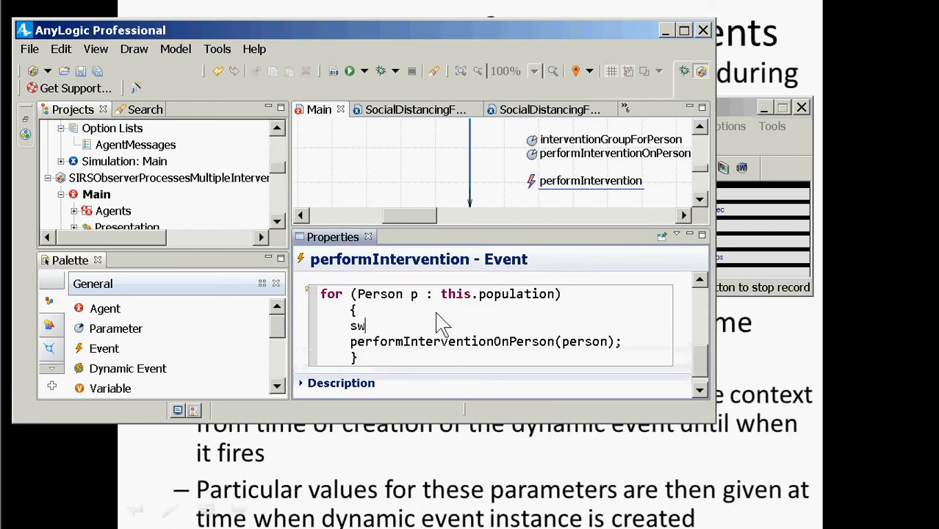
type("itch (interven")
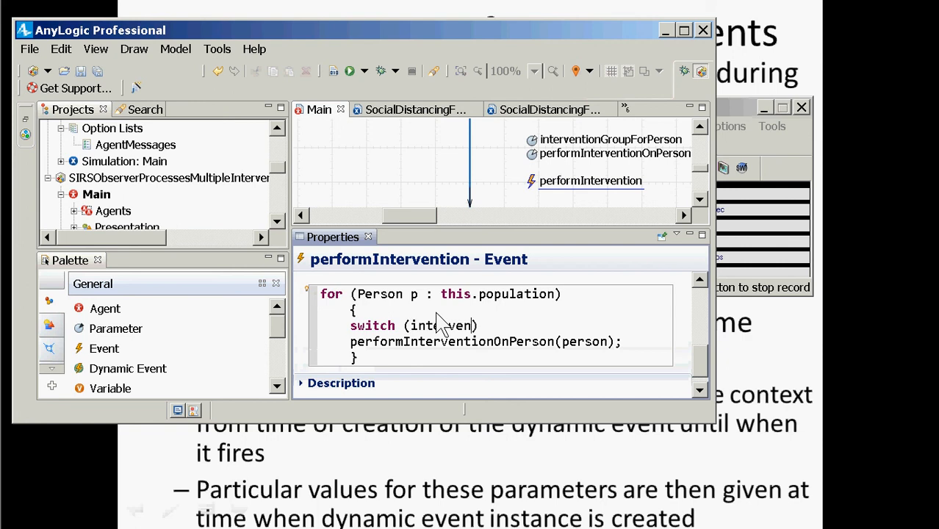
key("ctrl+space")
key("Return")
key("End")
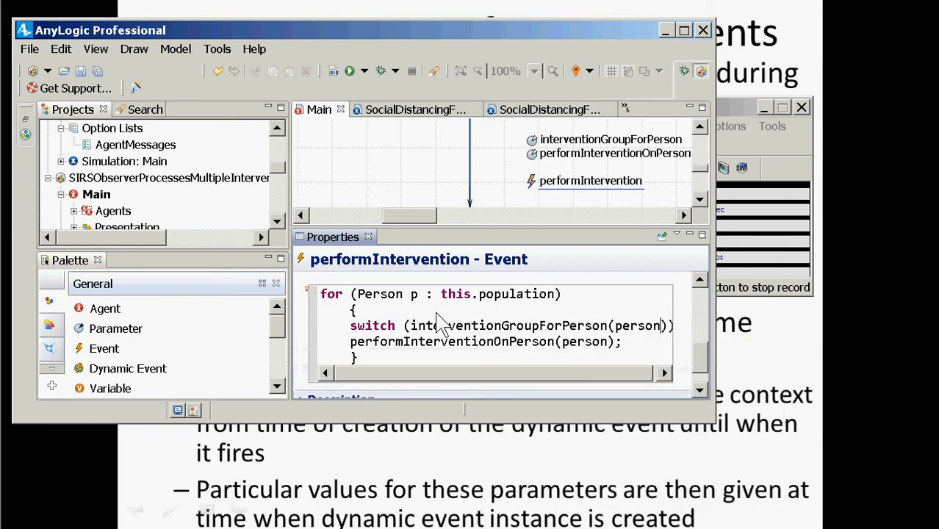
Open the switch block with a brace and add the first label, case Control:.
key("Return")
type("{")
key("ctrl+z")
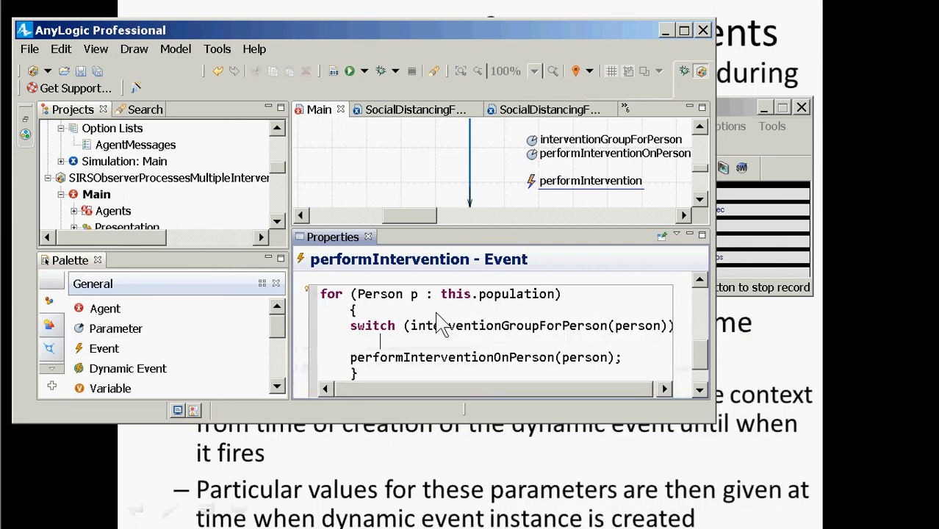
type("{")
key("Return")
type("case ")
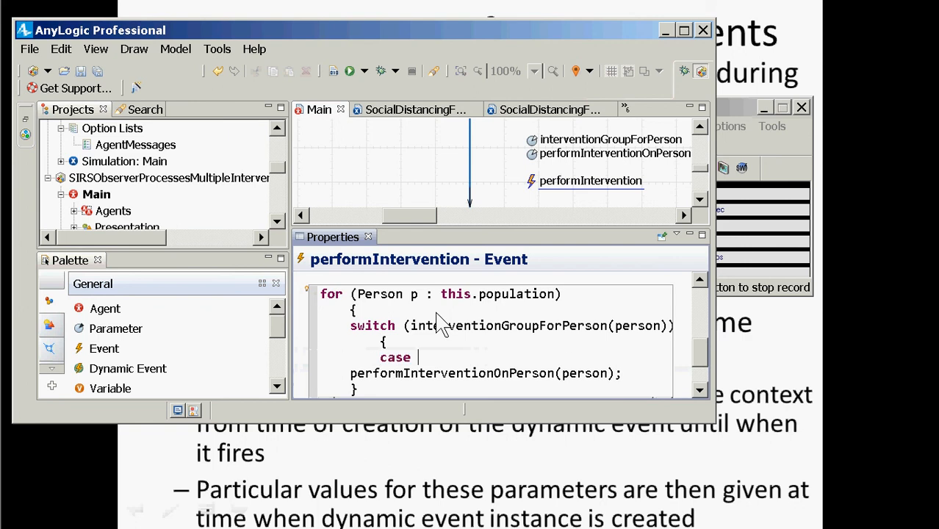
type("Control:")
key("Return")
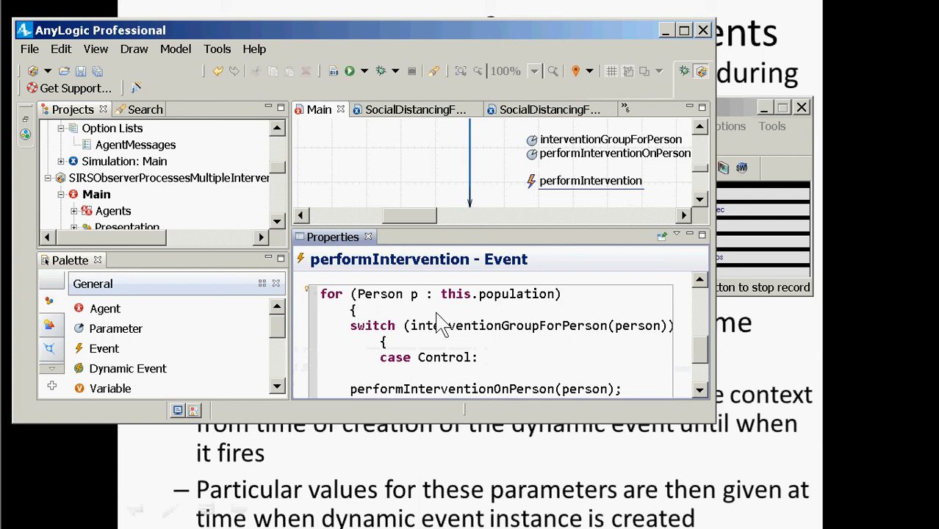
Insert a blank line above the Control case and add break; as the body of that case.
key("Up")
key("Up")
key("Return")
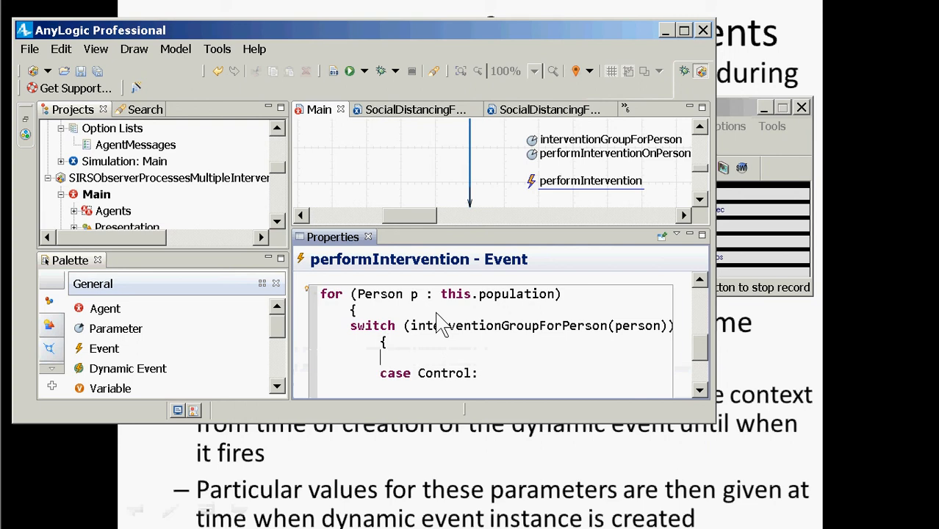
key("Left")
key("Left")
key("Left")
key("Left")
key("Down")
key("Down")
key("Down")
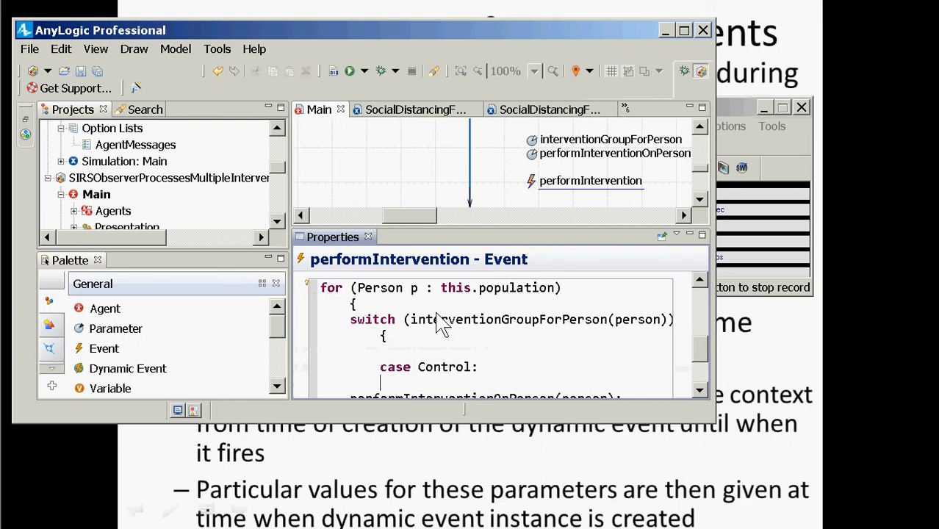
key("Right")
type("break;")
key("Return")
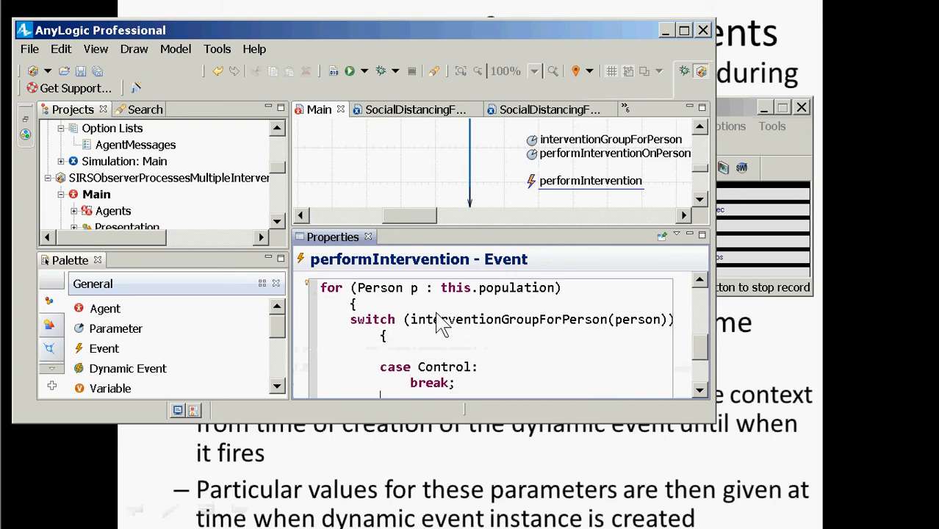
Start a second case below the break statement and prefix both case labels with InterventionsGroups.
scroll(438, 323, "down", 2)
type("case")
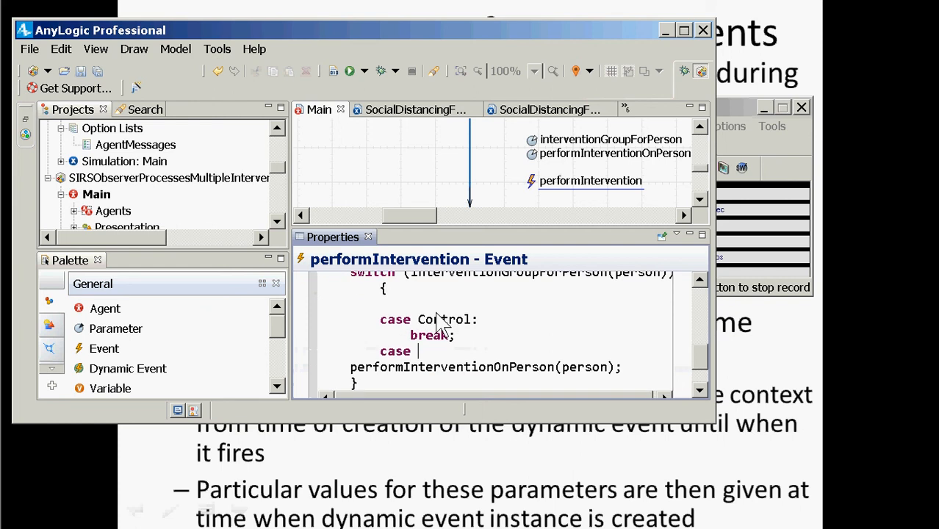
key("Up")
key("Up")
key("Up")
key("Down")
key("ctrl+Right")
type("Intervent")
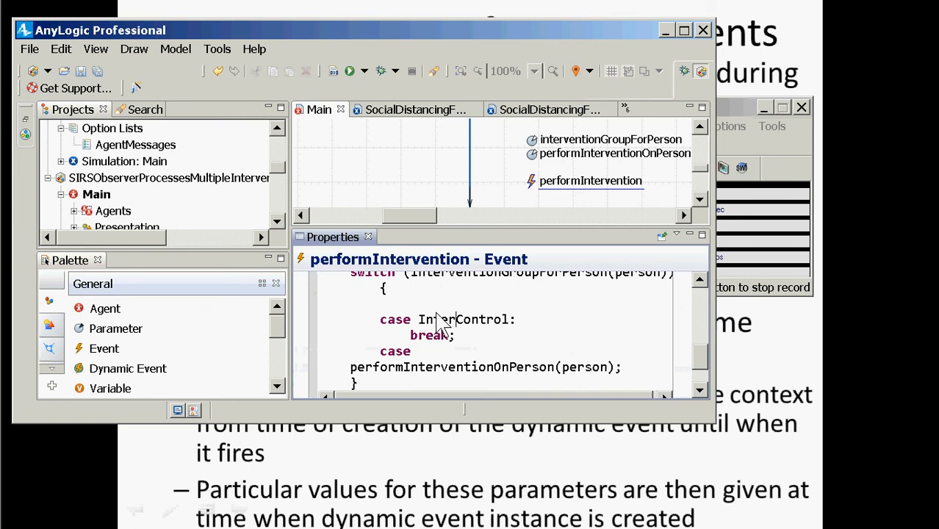
type("ions.")
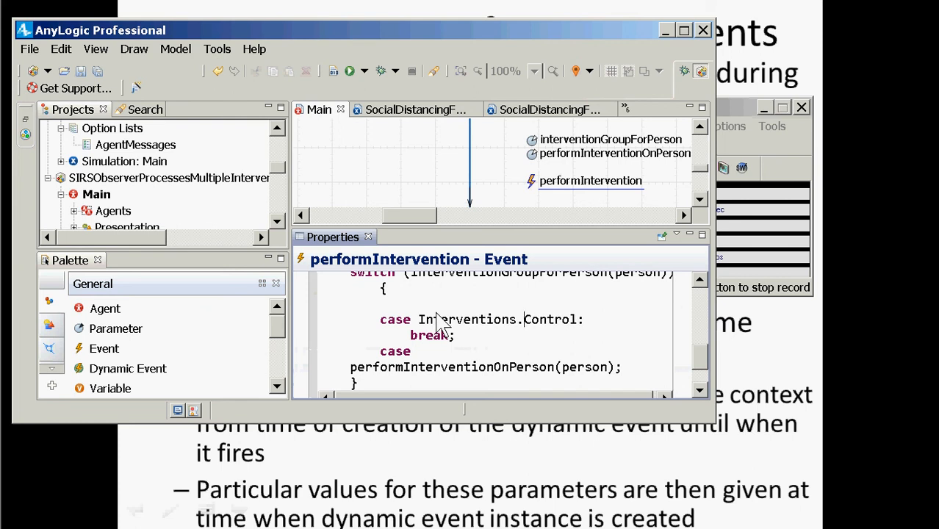
key("Left")
type("Groups")
key("ctrl+Left")
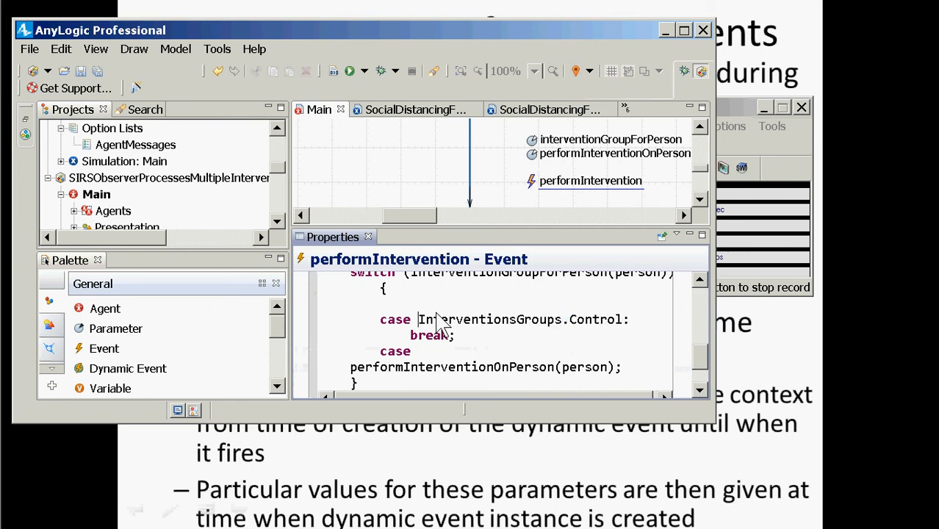
key("Down")
key("Down")
type("InterventionsGroups.")
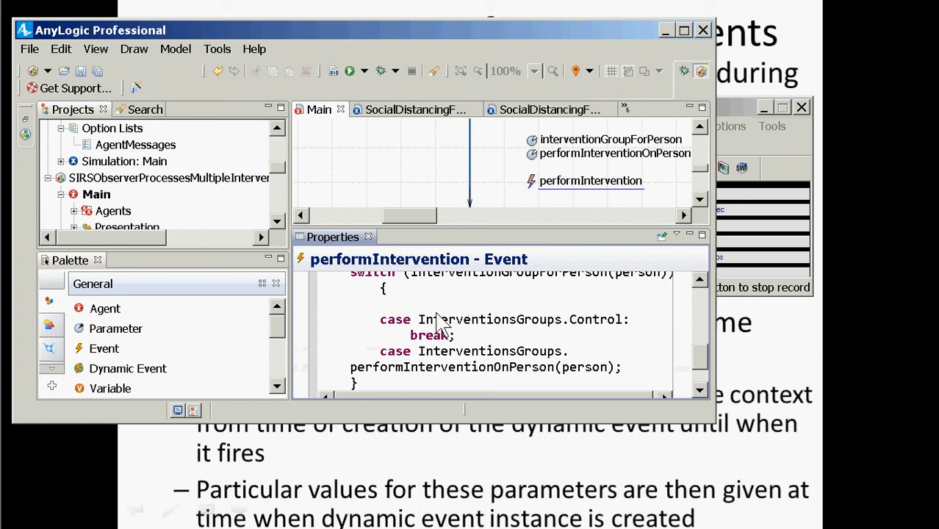
Shorten the prefix in both case labels to InterventionsGroup.
key("BackSpace")
key("BackSpace")
type(".")
key("Up")
key("BackSpace")
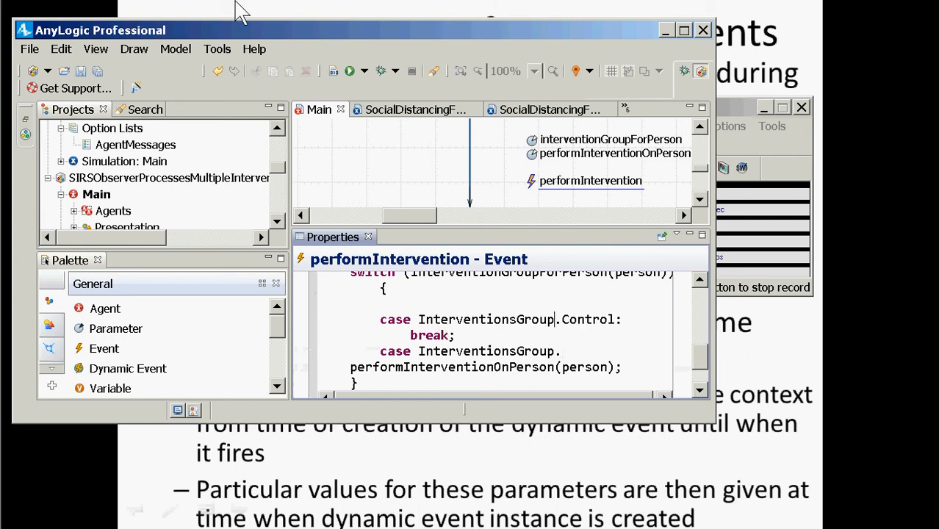
Look up the option list's name in the project tree and check the properties of the two Main intervention parameters.
left_click(277, 198)
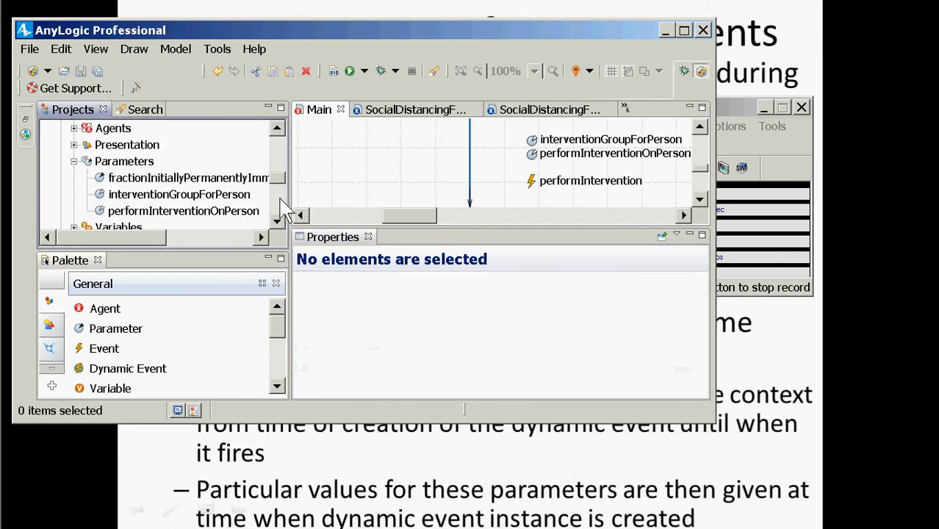
left_click(280, 198)
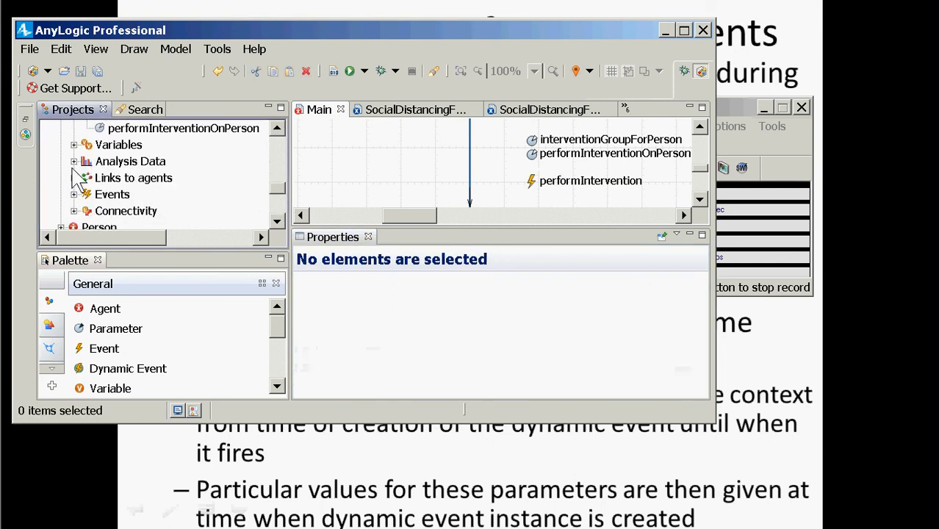
scroll(98, 182, "up", 2)
scroll(99, 184, "down", 1)
scroll(95, 184, "down", 3)
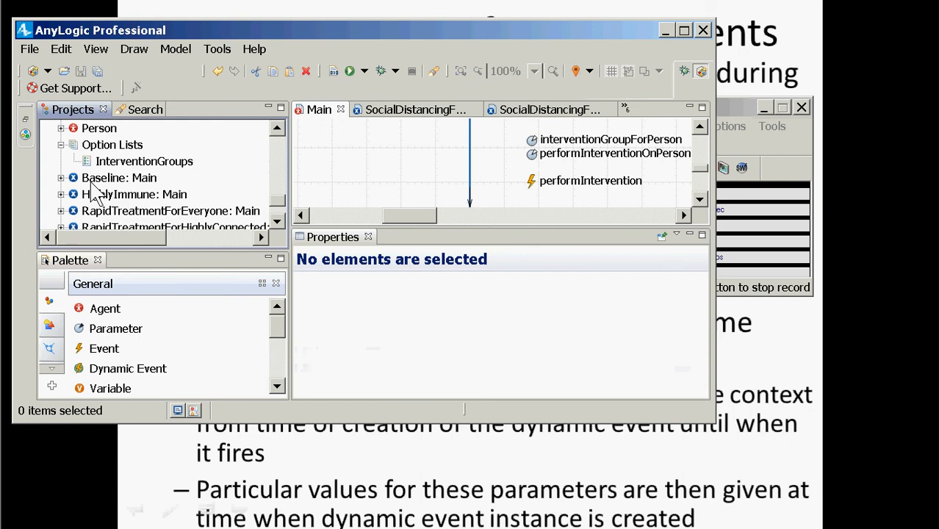
left_click(537, 178)
left_click(543, 154)
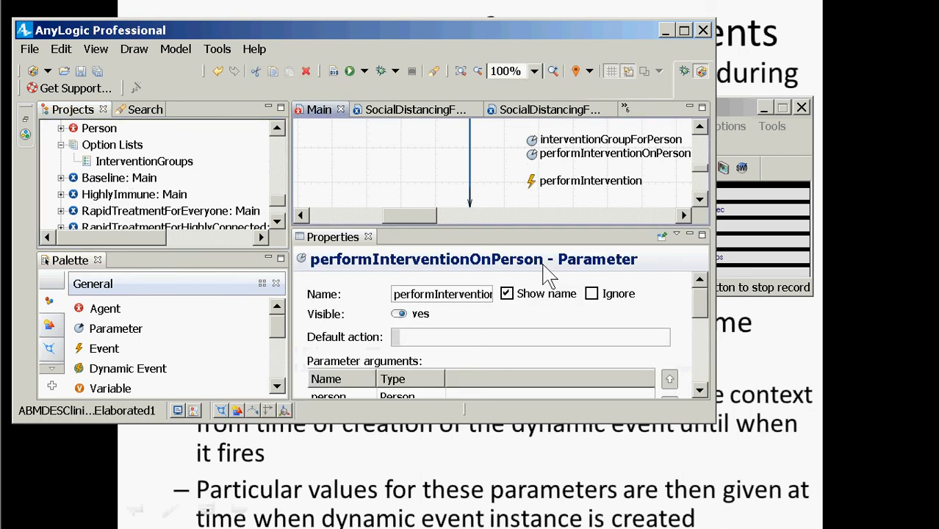
scroll(518, 346, "down", 6)
scroll(514, 348, "down", 2)
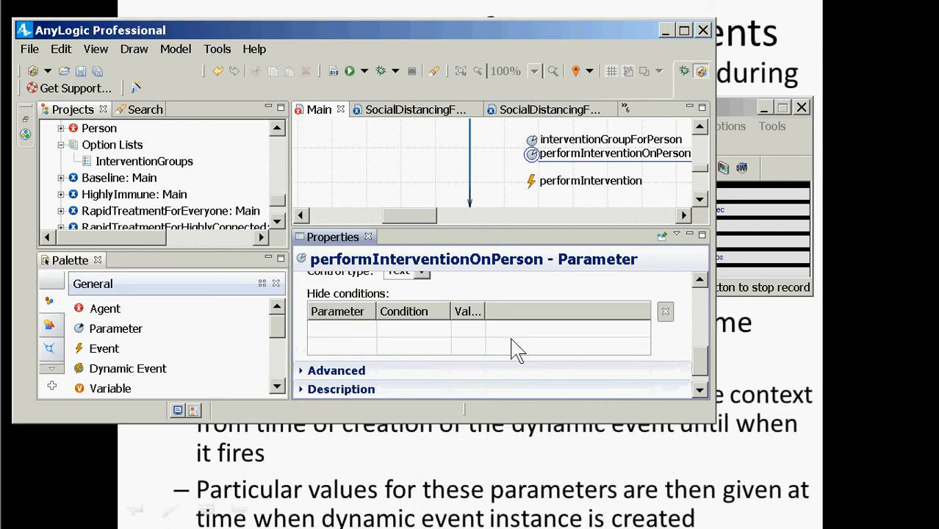
scroll(514, 345, "up", 4)
left_click(534, 140)
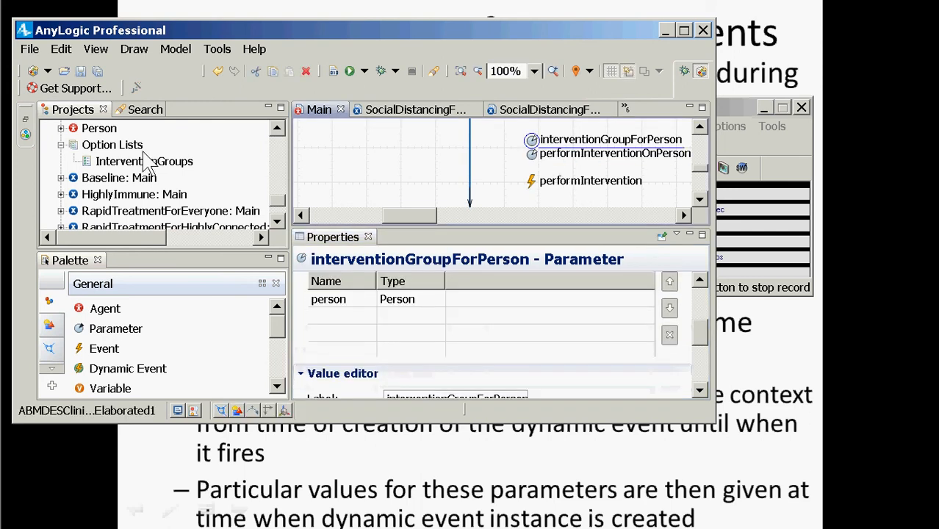
Reopen the performIntervention event's action code and delete the blank line above the Control case.
left_click(536, 194)
left_click(535, 182)
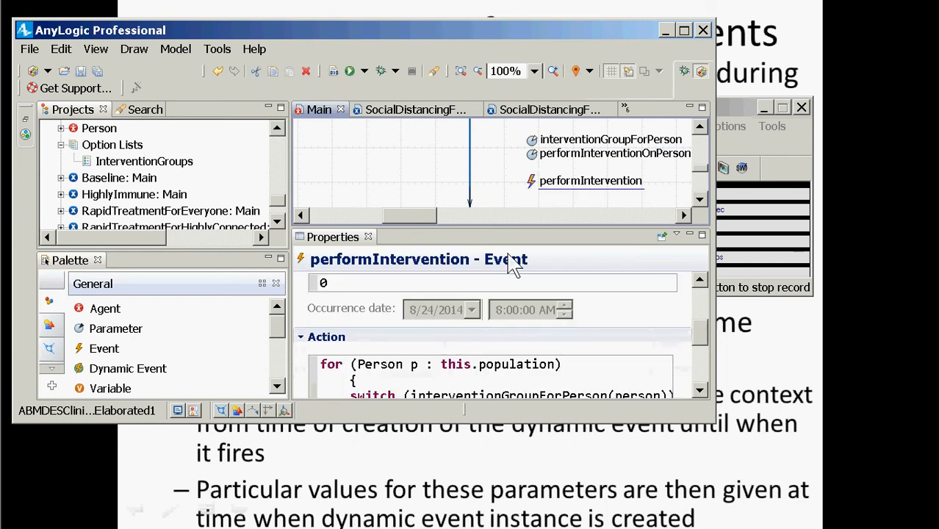
scroll(476, 401, "down", 3)
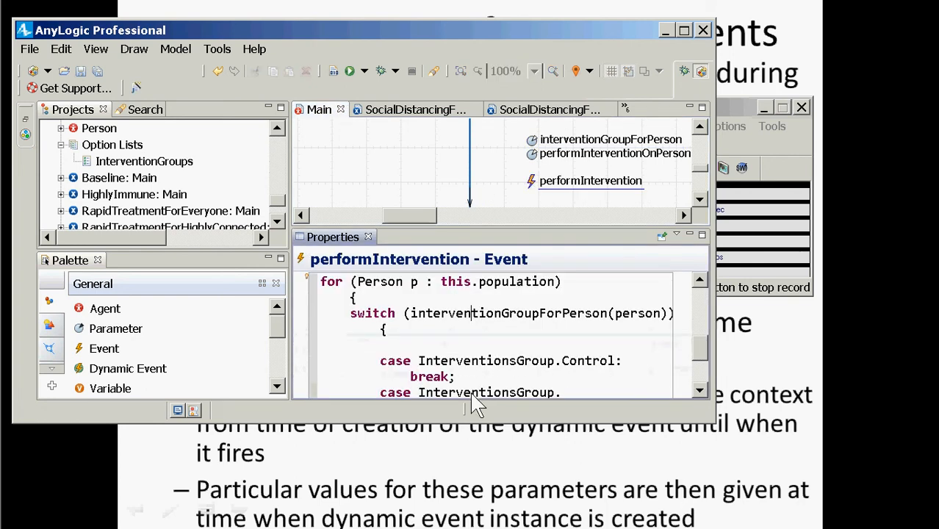
scroll(477, 389, "down", 2)
left_click(454, 309)
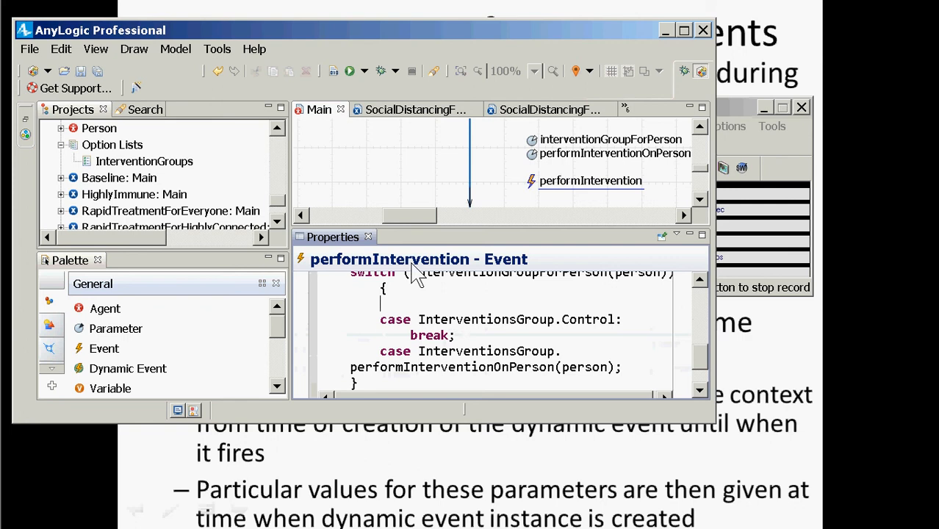
key("Down")
key("Home")
key("shift+Up")
key("Delete")
key("Down")
key("Down")
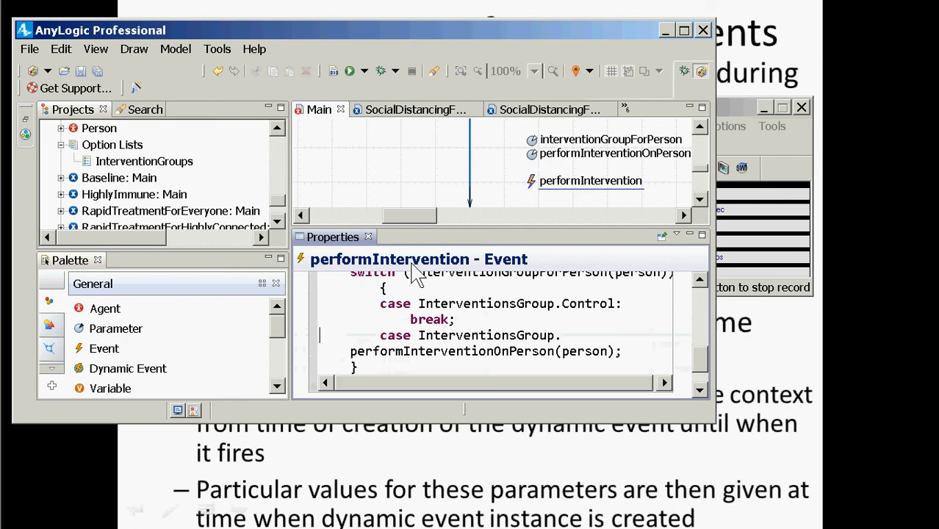
Change the prefix in both case labels to the plural InterventionsGroups.
key("Left")
key("ctrl+Right")
key("ctrl+Right")
key("ctrl+Right")
key("ctrl+Right")
key("Up")
key("Up")
key("ctrl+Left")
key("Left")
type("s")
key("Down")
key("Down")
key("Left")
type("s")
key("End")
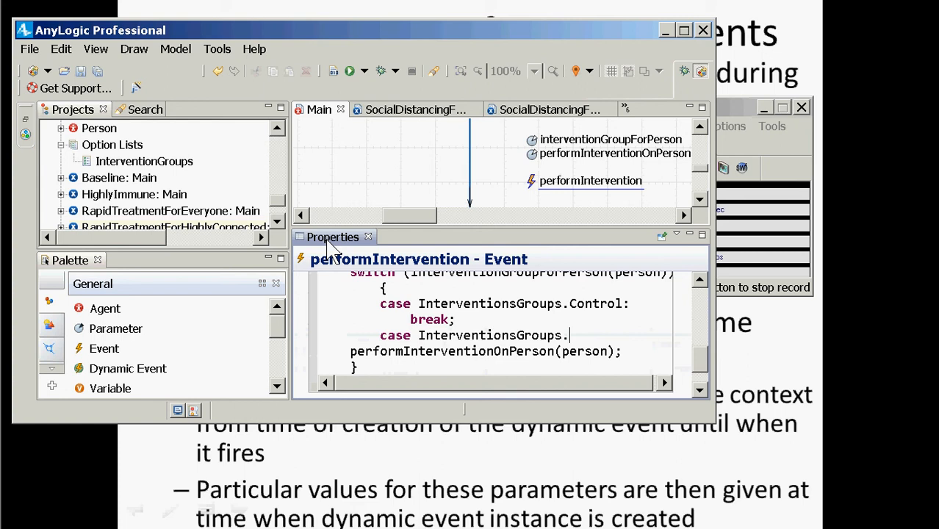
Complete the second case label as InterventionsGroups.Young: and add the call performYoungIterventionOnPerson(person); beneath it.
type("Young:")
key("Return")
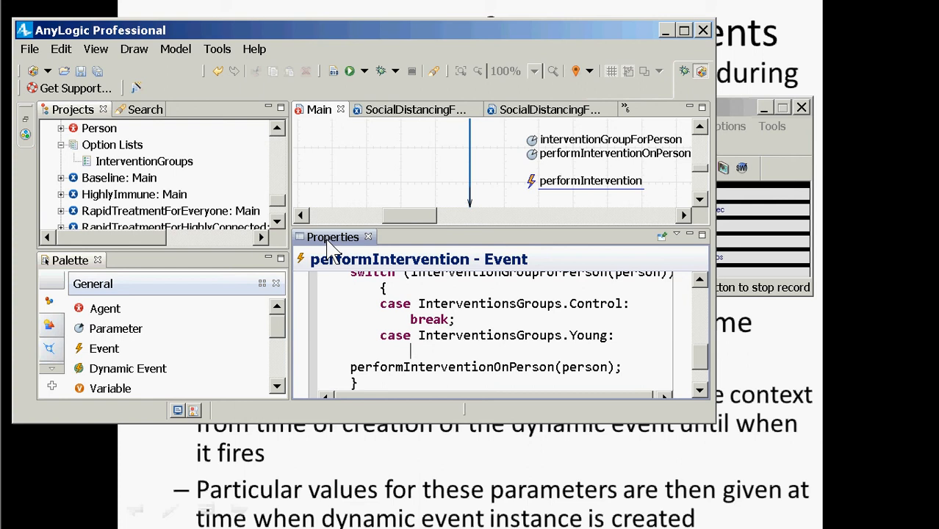
type("performInt")
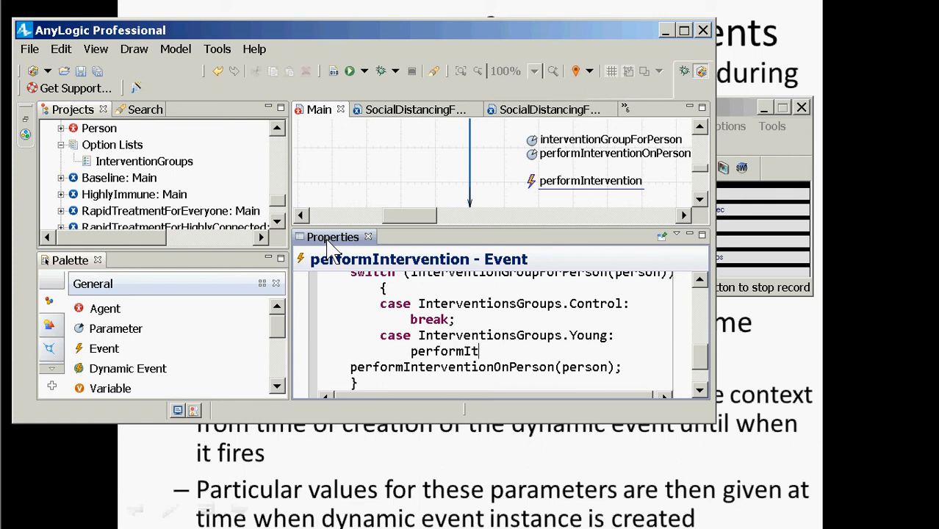
type("ervention")
key("Left")
key("Left")
key("Left")
key("Left")
key("Left")
key("Left")
key("Left")
key("Left")
key("Left")
key("Left")
key("Left")
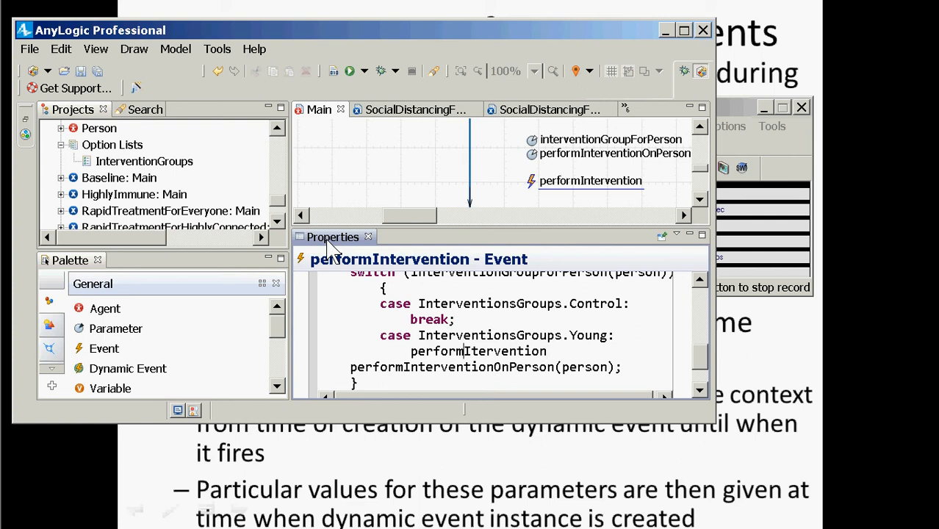
type("Y")
type("oung")
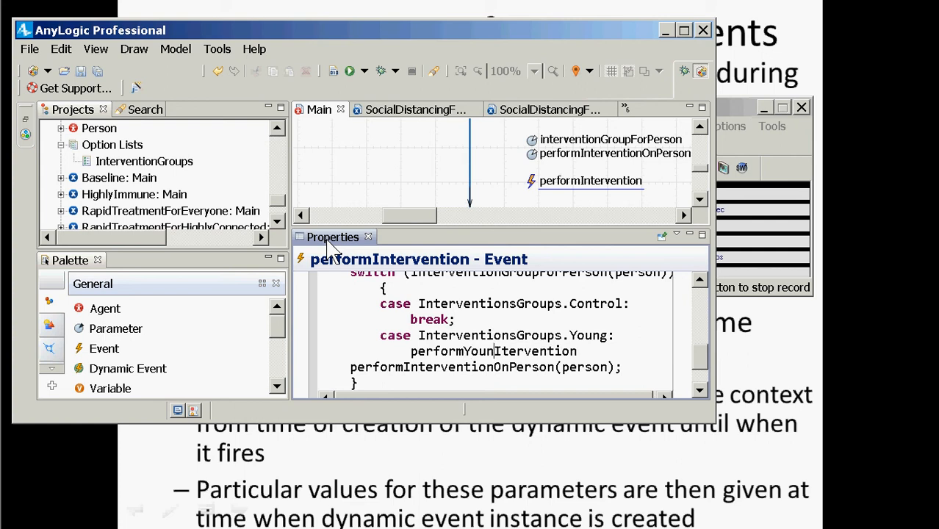
key("End")
type("OnPerson")
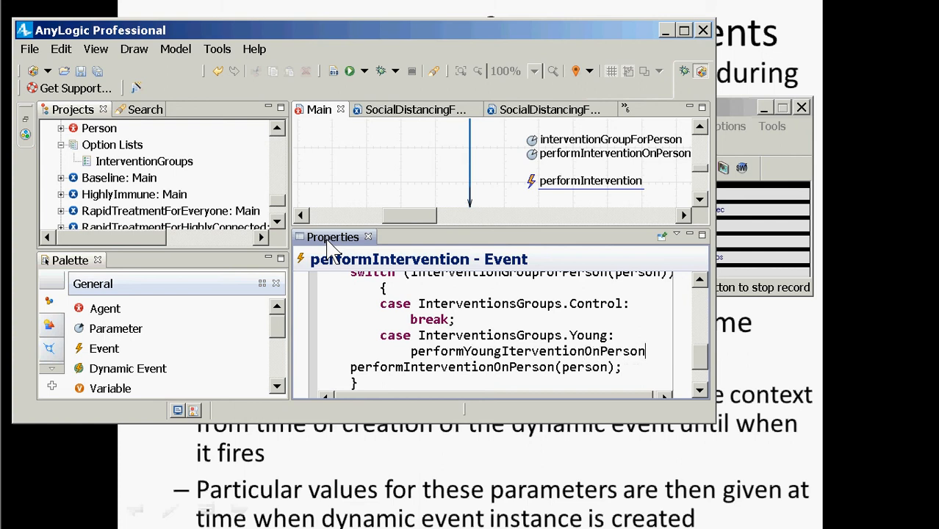
type("(person);")
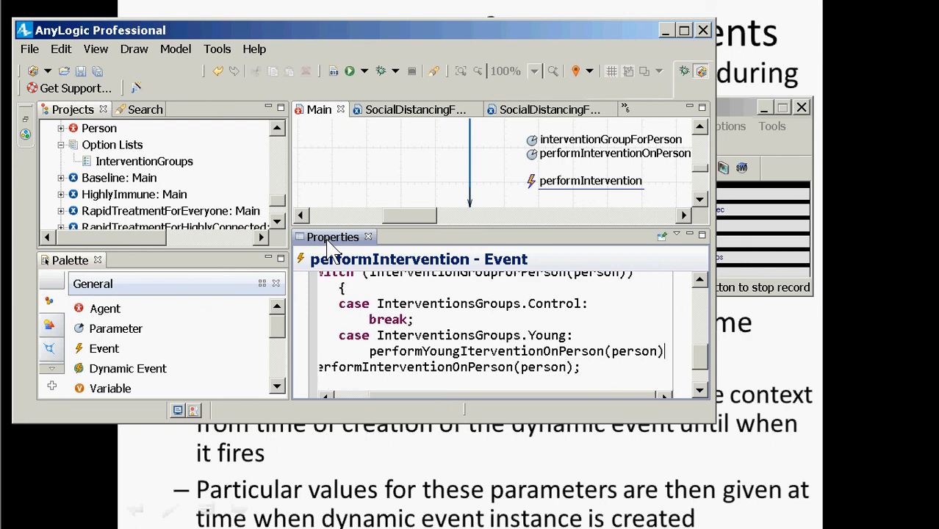
Add a third case label, InterventionsGroups.Elderly:, beneath the Young case by reusing the Young label.
key("Return")
type("case")
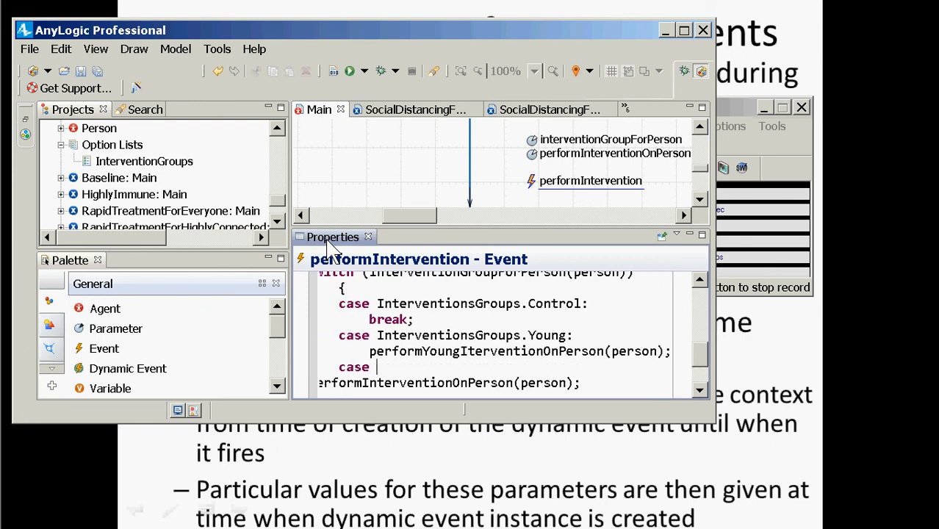
key("Up")
key("ctrl+shift+Right")
key("ctrl+shift+Right")
key("ctrl+shift+Right")
key("ctrl+shift+Right")
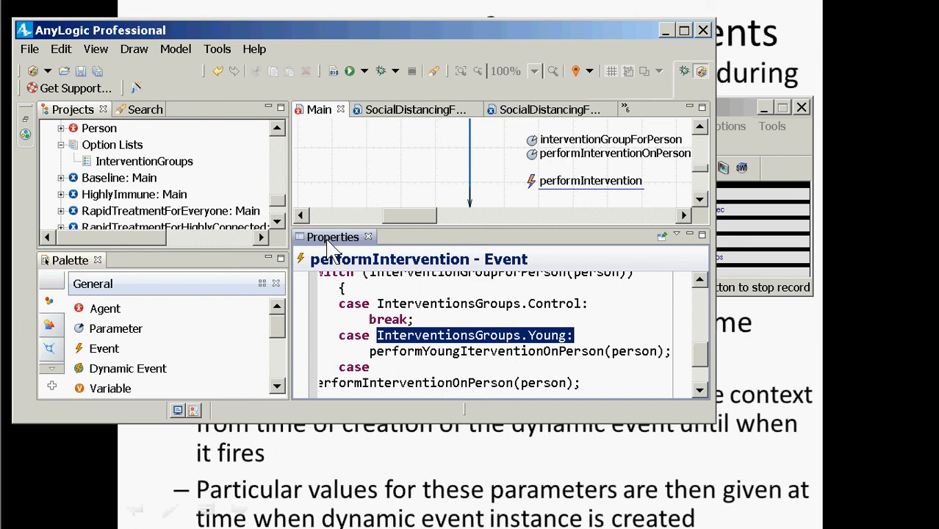
key("ctrl+c")
key("Down")
key("Down")
key("ctrl+v")
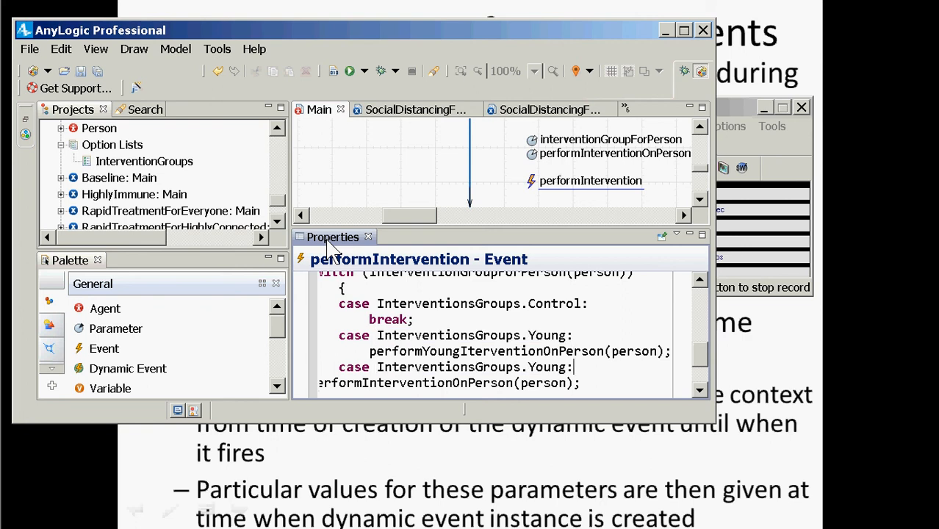
key("Left")
key("ctrl+shift+Left")
type("Elderly")
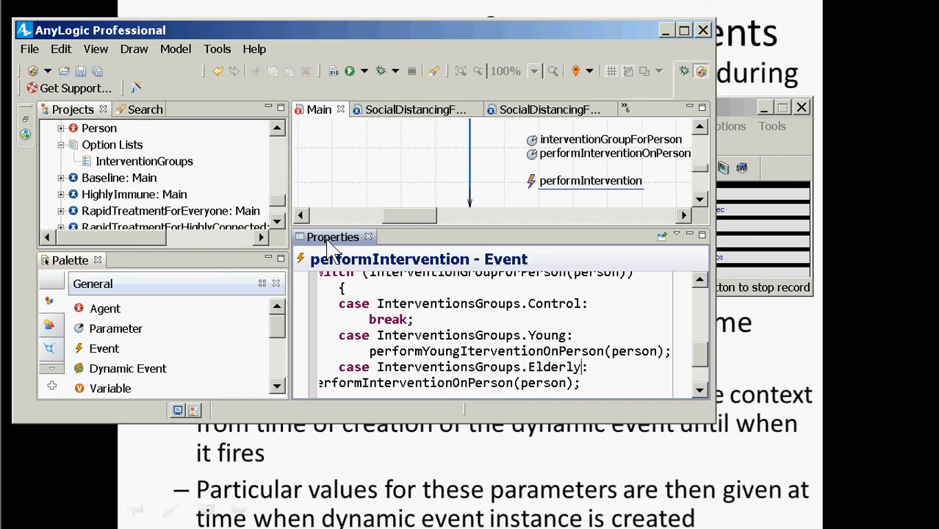
Copy the Young call beneath the Elderly case and rename it performElderlyIterventionOnPerson(person);.
key("Up")
key("Up")
key("Down")
key("Home")
key("shift+Down")
key("ctrl+c")
key("Down")
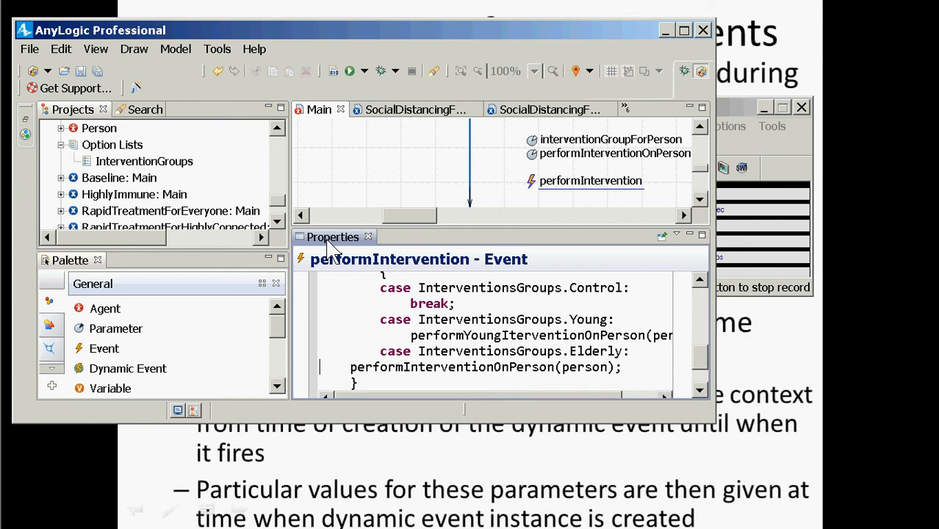
key("ctrl+v")
key("Home")
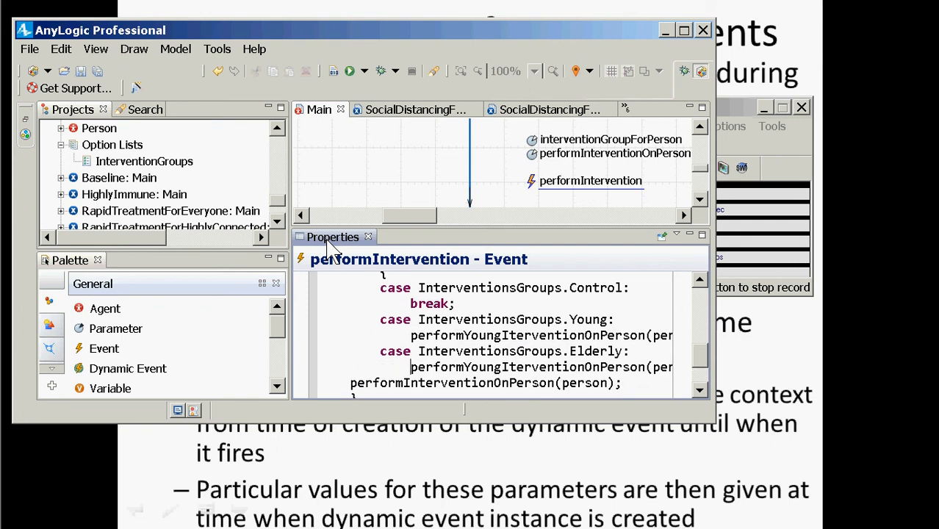
key("ctrl+Right")
key("shift+Right")
key("shift+Right")
key("shift+Right")
key("shift+Right")
key("shift+Right")
type("Elderly")
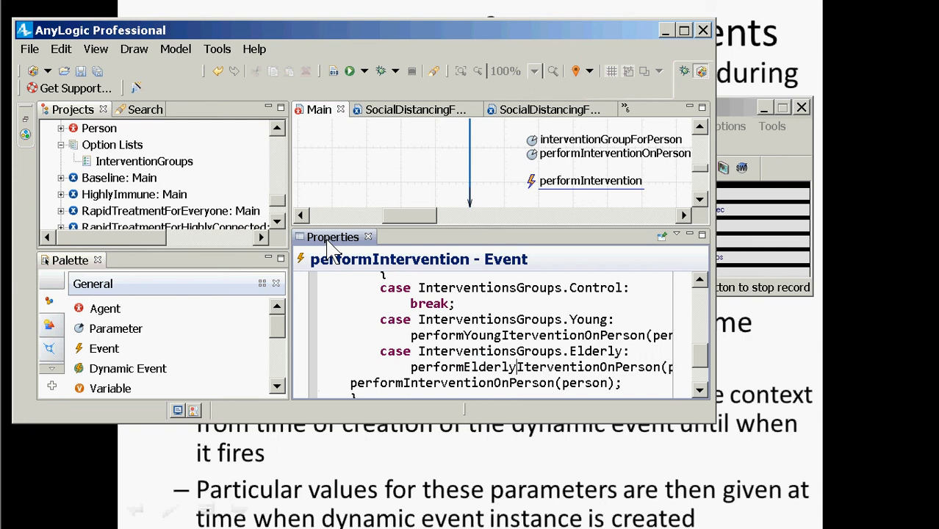
Start a fourth case beneath the Elderly call with a copy of the InterventionsGroups.Elderly: label.
key("ctrl+Right")
key("ctrl+Right")
key("ctrl+Right")
key("ctrl+Right")
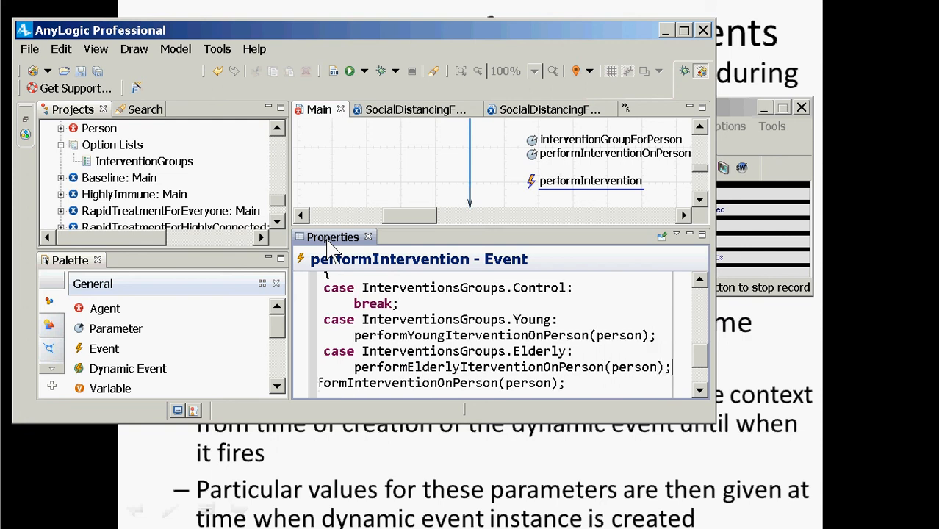
key("Return")
key("BackSpace")
type("case")
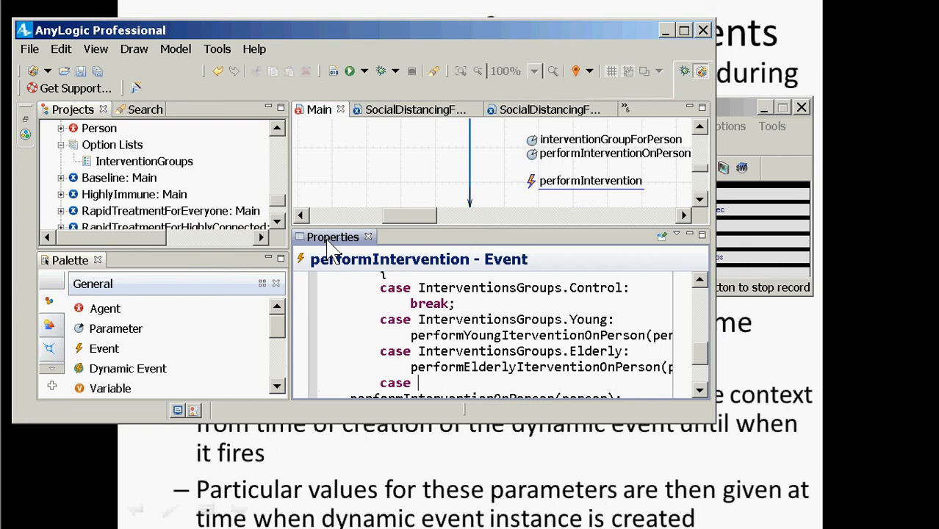
key("Up")
key("ctrl+shift+Right")
key("End")
key("Up")
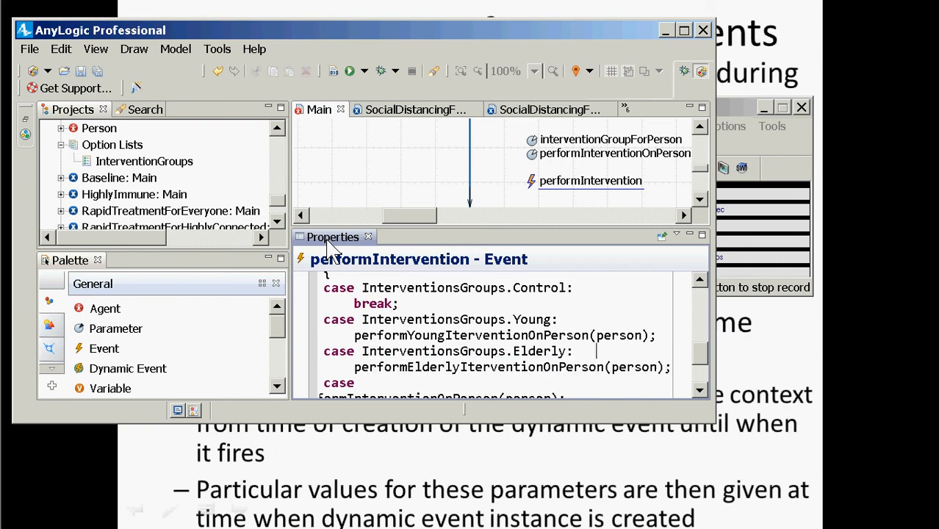
key("Up")
key("ctrl+shift+Left")
key("Down")
key("ctrl+shift+Left")
key("ctrl+shift+Left")
key("ctrl+shift+Left")
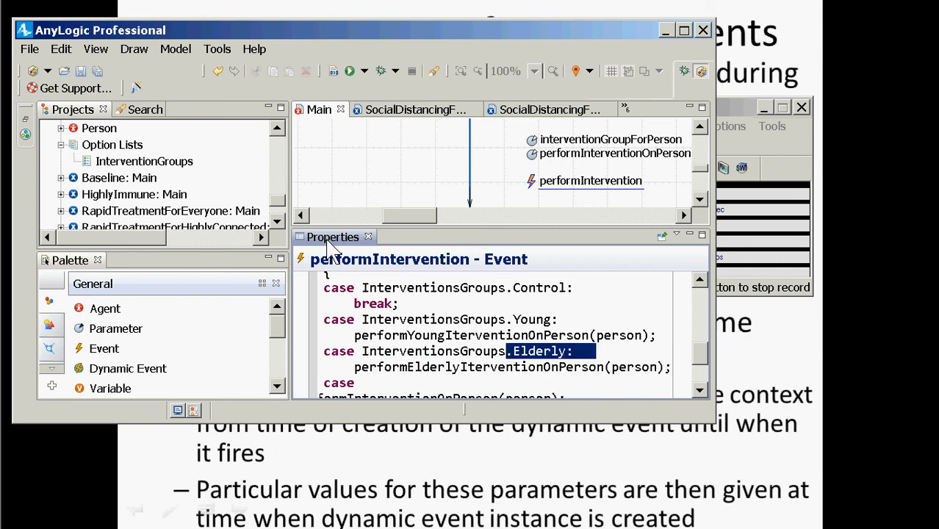
key("ctrl+shift+Left")
key("ctrl+c")
key("Down")
key("Down")
key("ctrl+v")
key("ctrl+Left")
key("ctrl+Left")
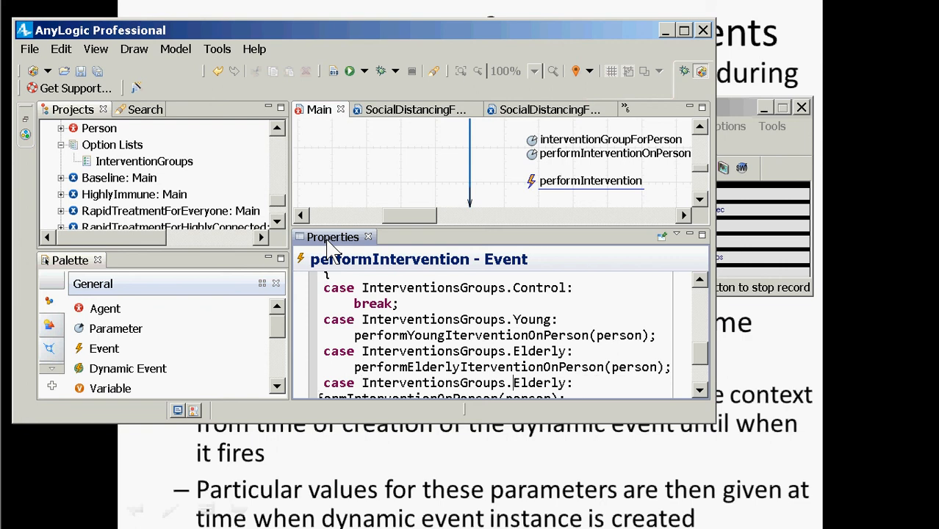
Change the group in the fourth case label to PregnantWomen.
key("ctrl+Left")
key("ctrl+Right")
key("shift+Left")
key("shift+Left")
key("shift+Left")
key("shift+Left")
key("shift+Left")
key("Right")
key("Right")
key("ctrl+shift+Right")
type("PregnantWom")
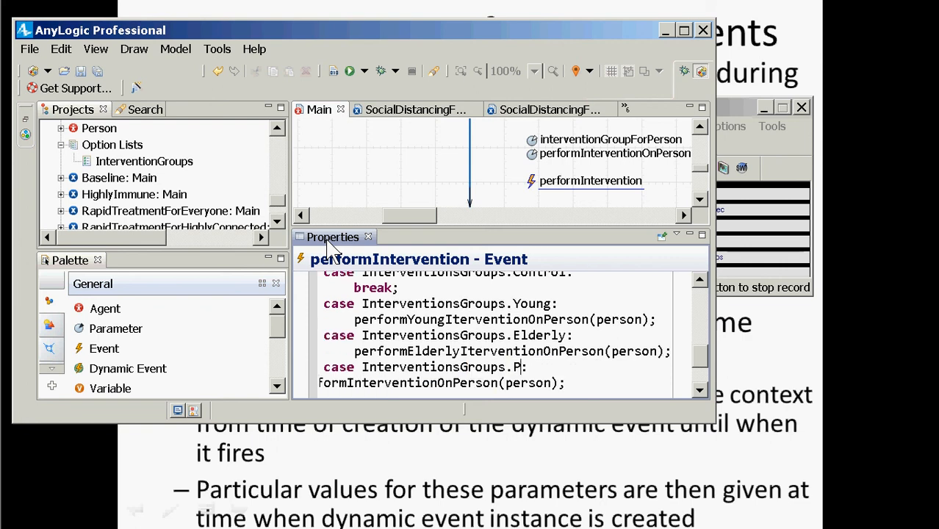
type("en")
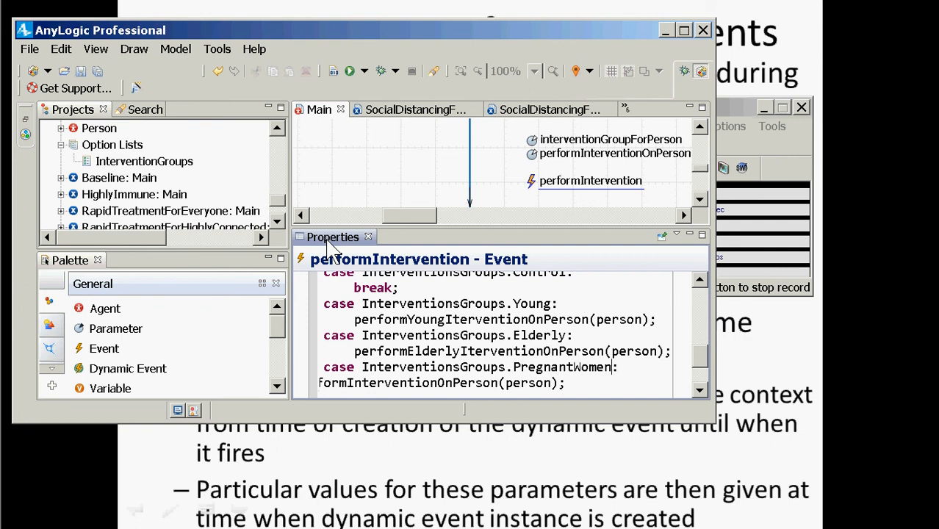
Indent the leftover performInterventionOnPerson call under the PregnantWomen case and rename it performPregnantWomenInterventionOnPerson.
key("Down")
key("Home")
key("Tab")
key("Tab")
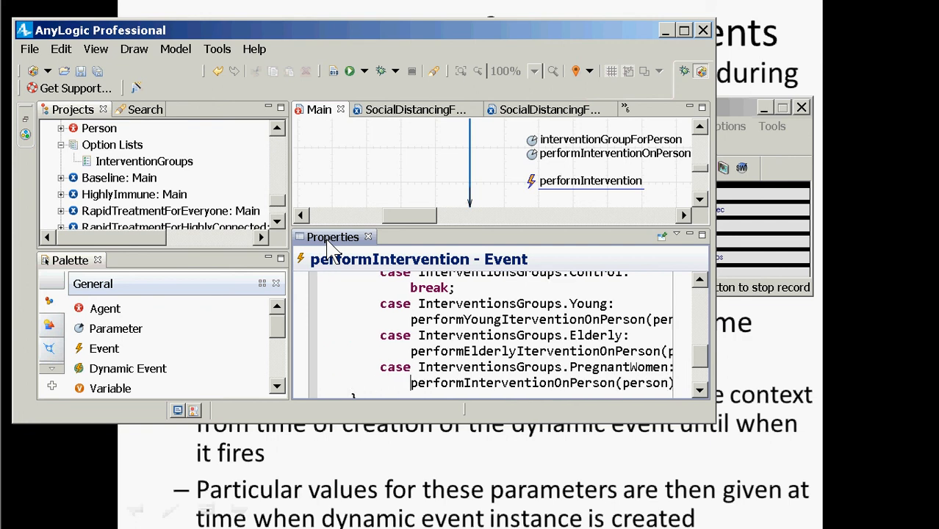
key("Down")
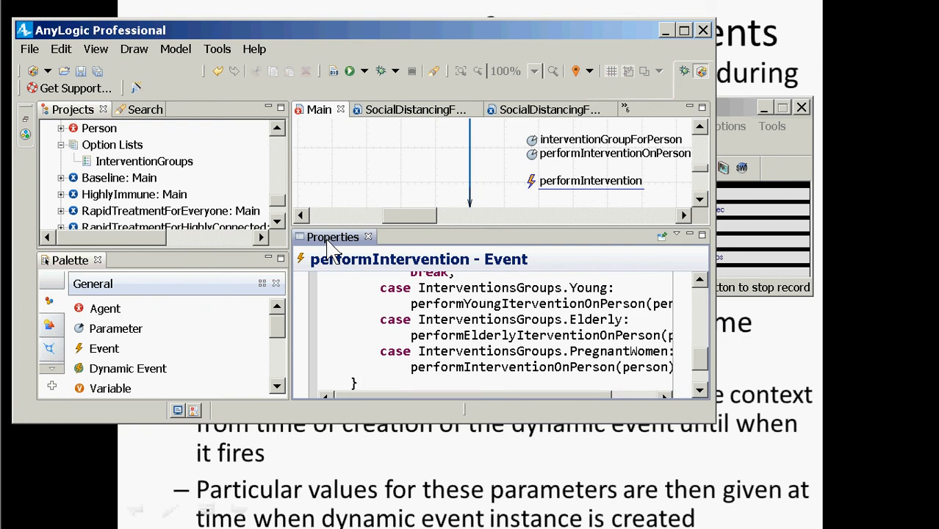
left_click(465, 367)
type("Pregnant")
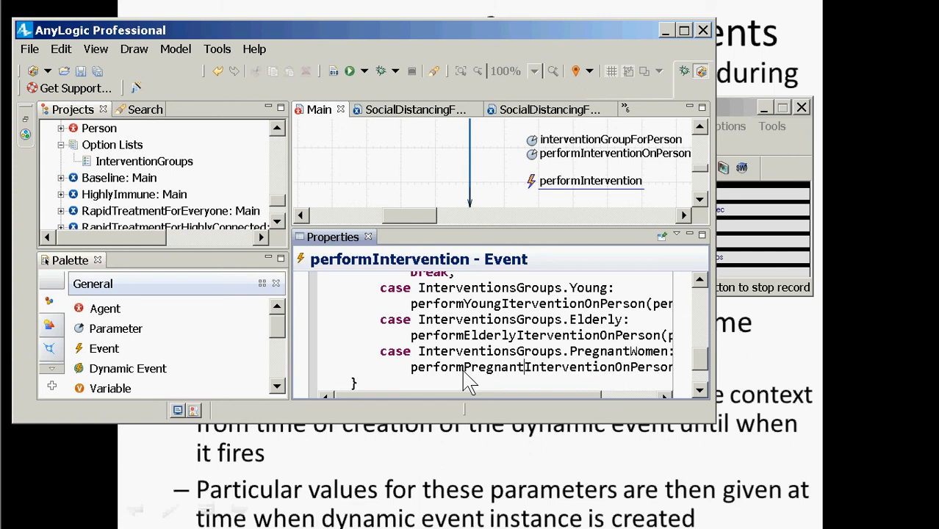
type("Women")
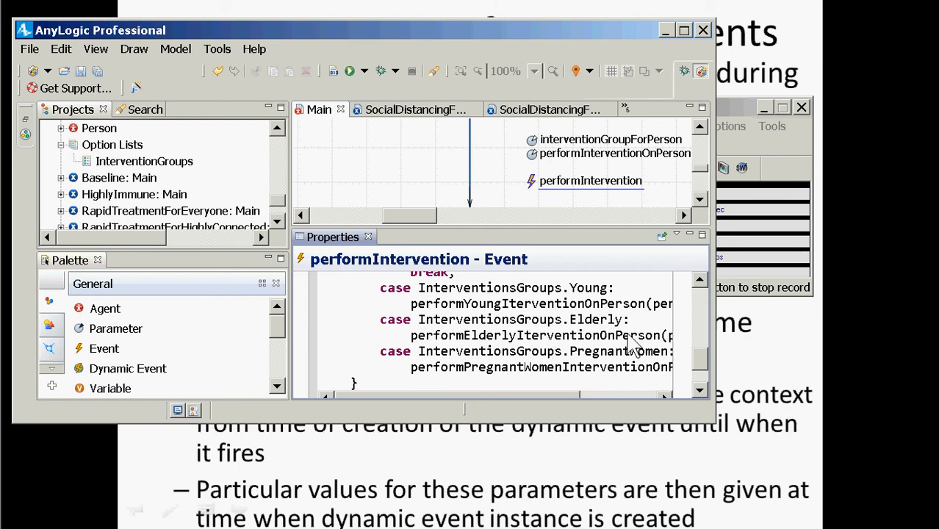
Insert an indented break; line after the call in the Young case.
scroll(630, 346, "up", 1)
key("Down")
key("Down")
key("Return")
key("Up")
key("Tab")
key("Tab")
key("Tab")
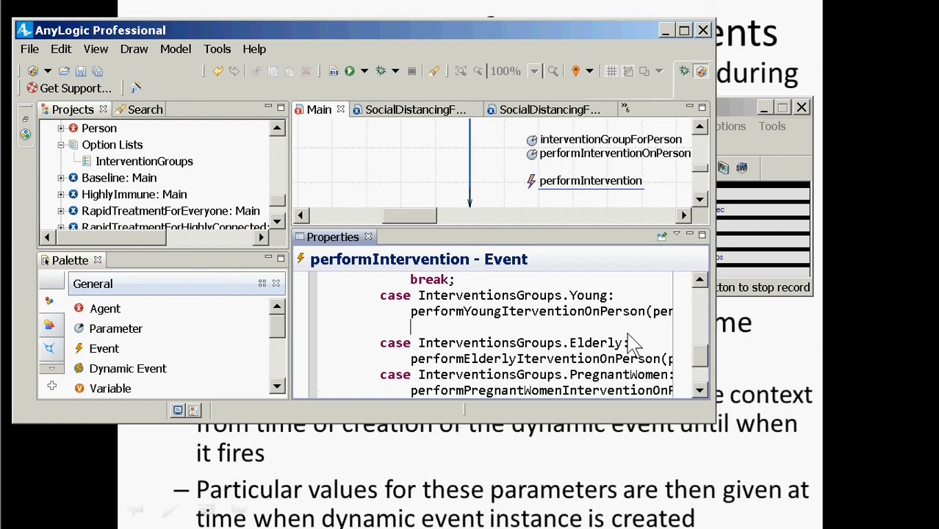
type("break;")
Copy the Young case's break; line to the ends of the Elderly and PregnantWomen cases.
key("Down")
key("Home")
key("shift+Up")
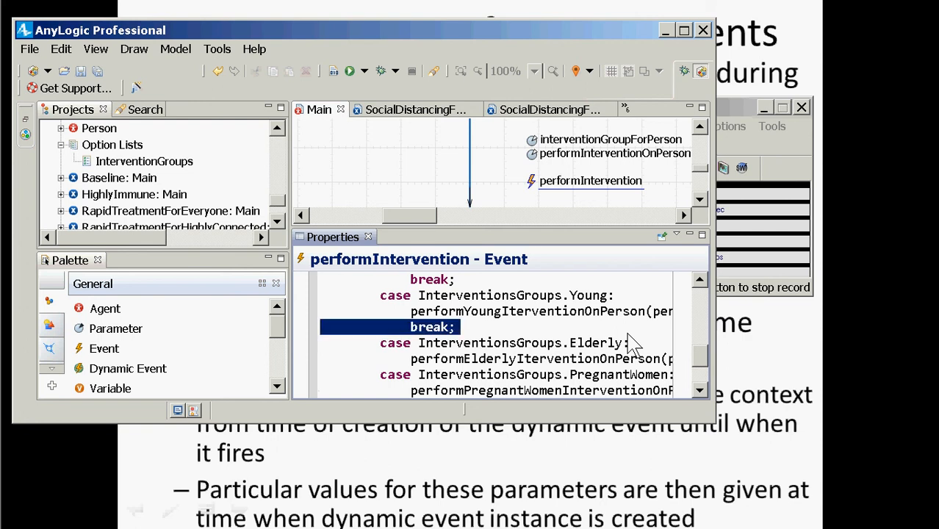
key("ctrl+c")
key("Down")
key("Down")
key("Down")
key("ctrl+v")
key("Down")
key("Down")
key("ctrl+v")
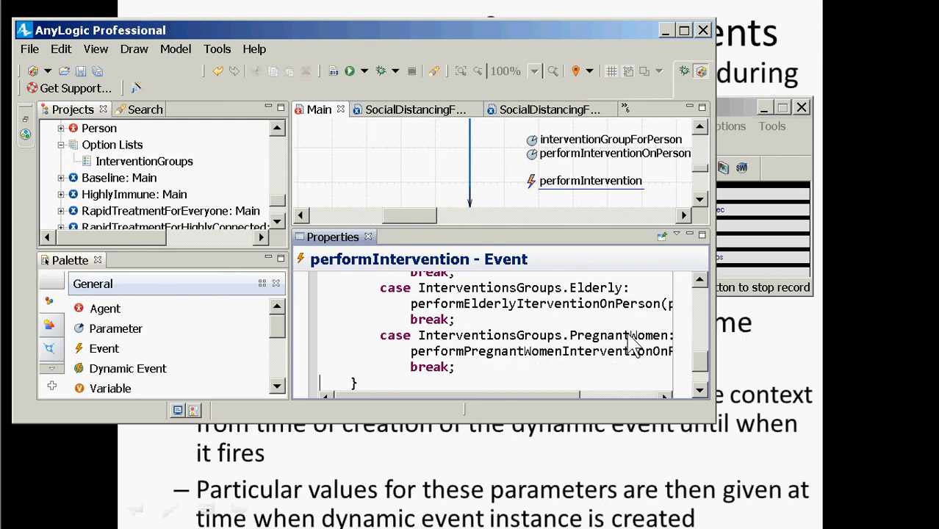
Add a default: label after the PregnantWomen case, aligned with the other case labels.
key("Left")
key("Return")
key("BackSpace")
type("dfeault")
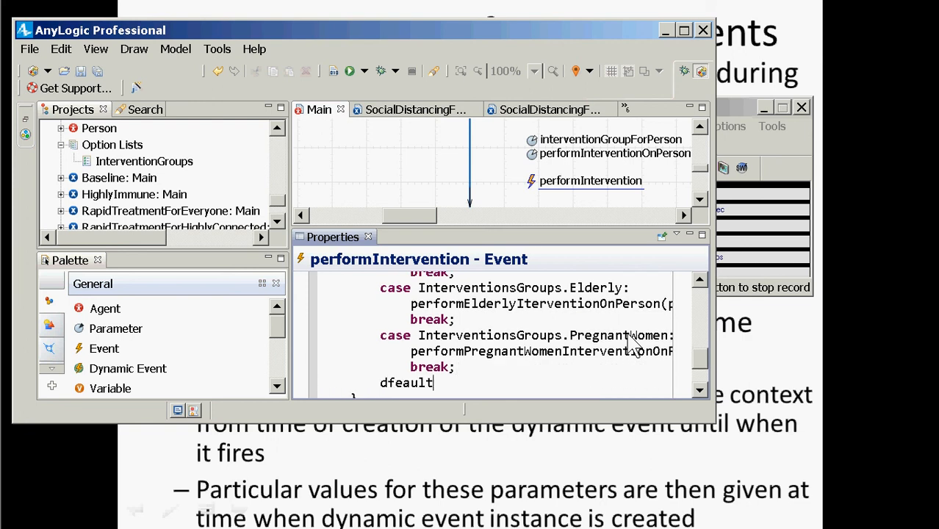
key("BackSpace")
key("BackSpace")
key("BackSpace")
key("BackSpace")
key("BackSpace")
key("BackSpace")
key("BackSpace")
type("efa")
key("BackSpace")
key("BackSpace")
key("BackSpace")
type("default:")
Add the statement assert false; under the default label and save the model.
key("Return")
key("Down")
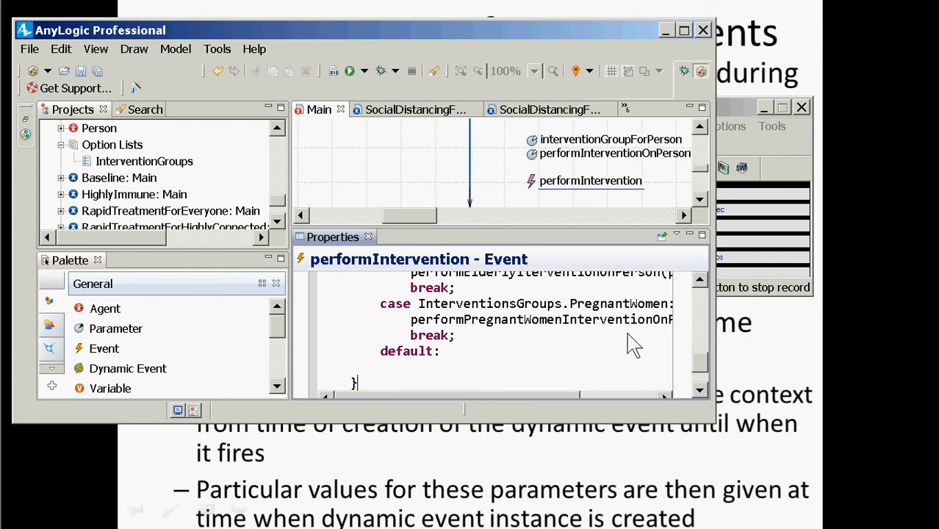
key("Up")
type("assert false;")
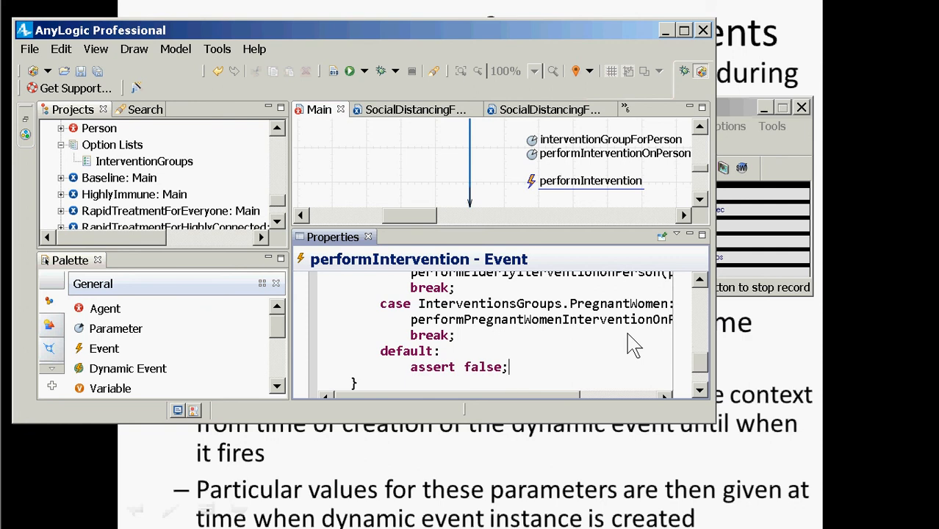
key("ctrl+s")
Indent the switch's closing brace one more level and add a new line beneath it.
scroll(520, 379, "up", 6)
scroll(523, 383, "down", 8)
scroll(523, 387, "up", 2)
scroll(524, 394, "up", 5)
scroll(530, 395, "down", 4)
key("Home")
key("Down")
key("Tab")
key("End")
key("Return")
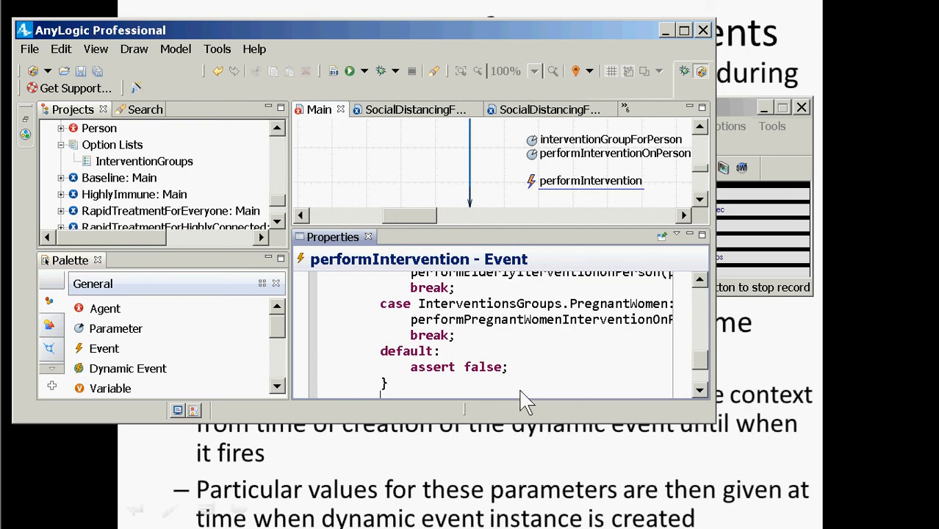
Review the Young, Elderly and PregnantWomen intervention function names called in the switch cases.
scroll(524, 360, "down", 2)
scroll(518, 344, "up", 5)
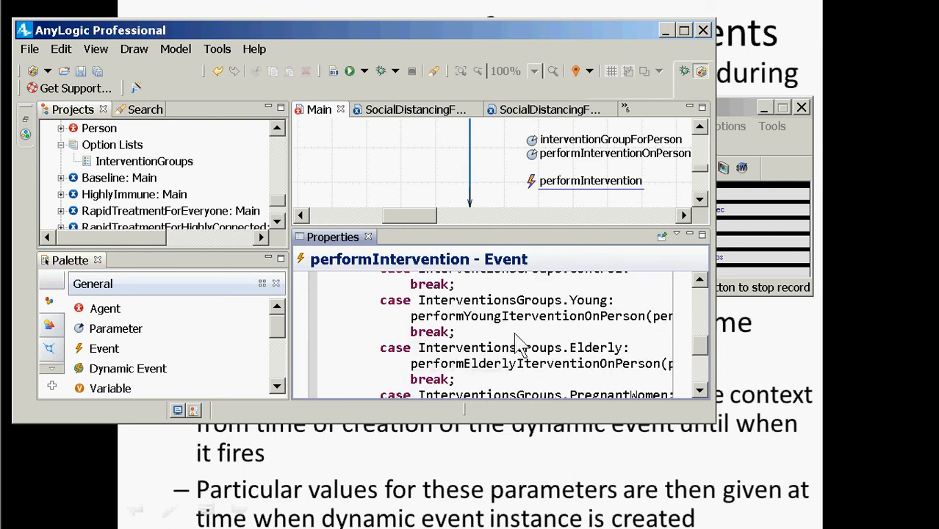
scroll(514, 338, "down", 1)
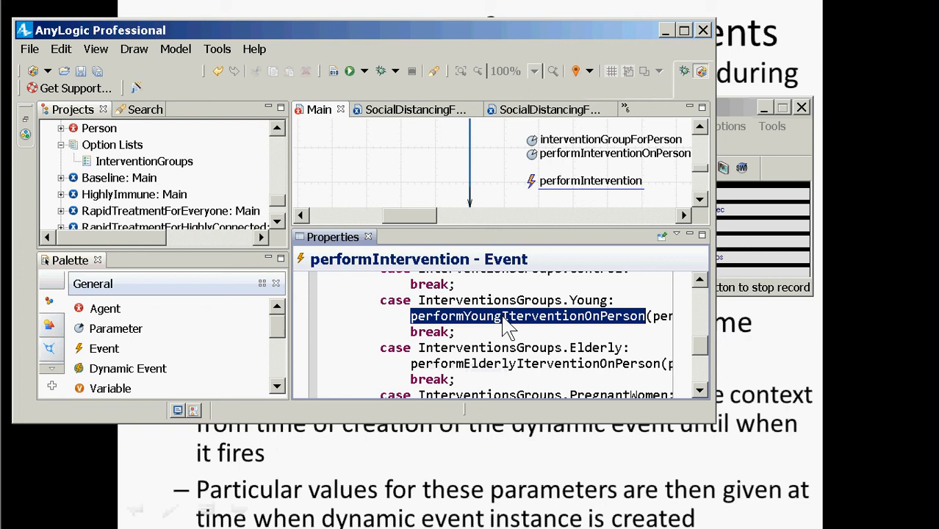
double_click(504, 364)
scroll(499, 401, "down", 1)
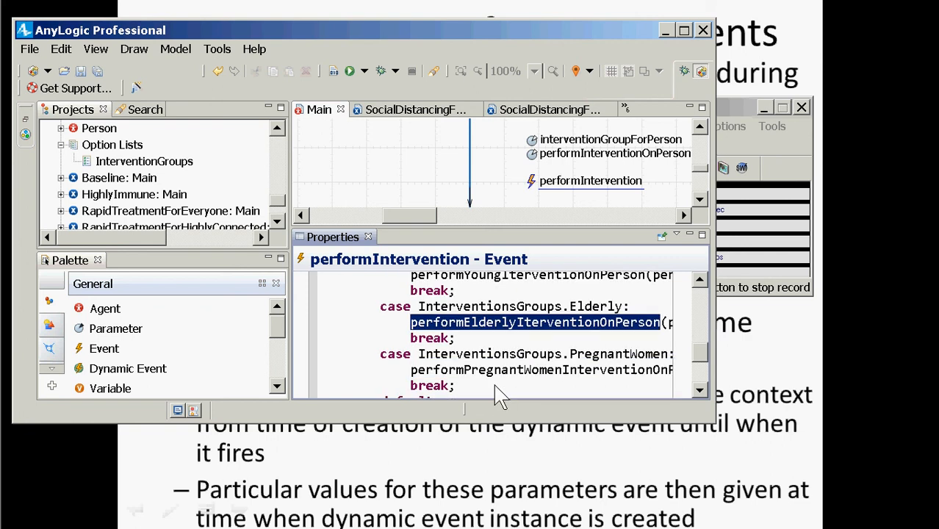
scroll(500, 371, "up", 2)
double_click(496, 360)
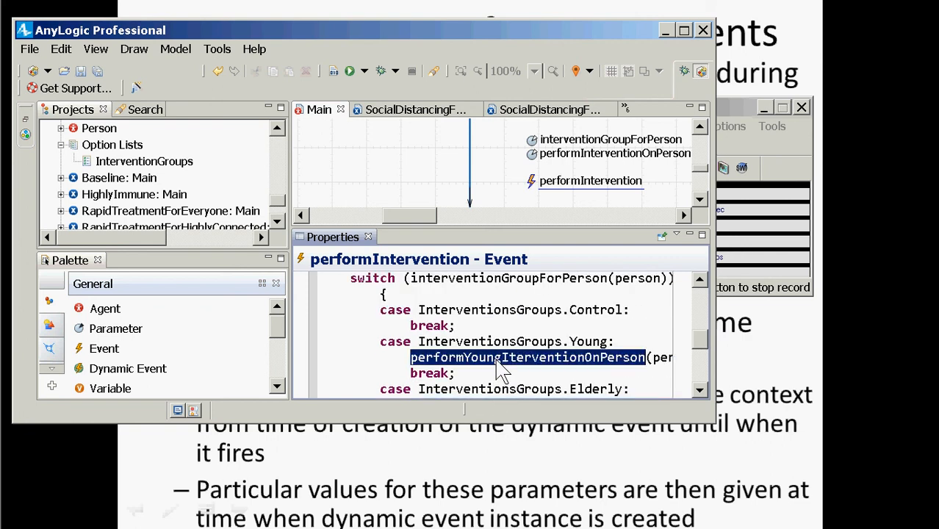
scroll(505, 392, "down", 2)
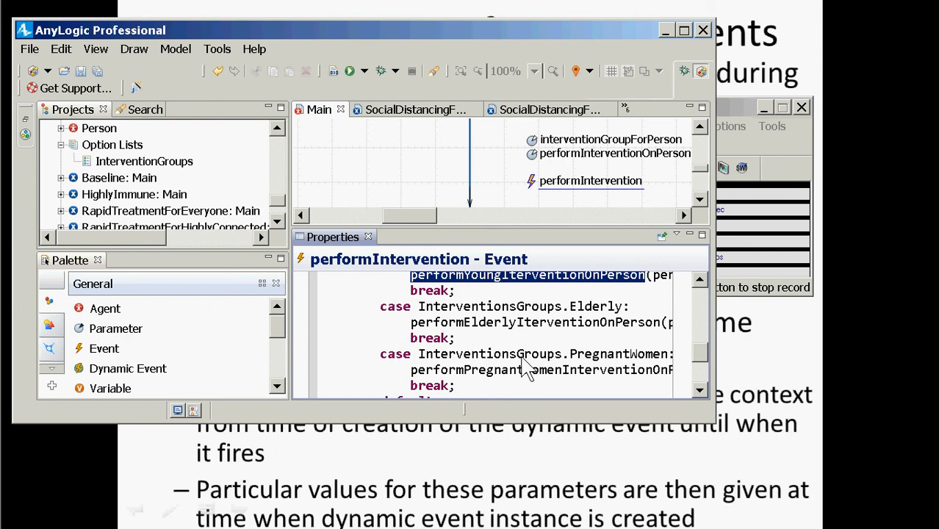
double_click(514, 373)
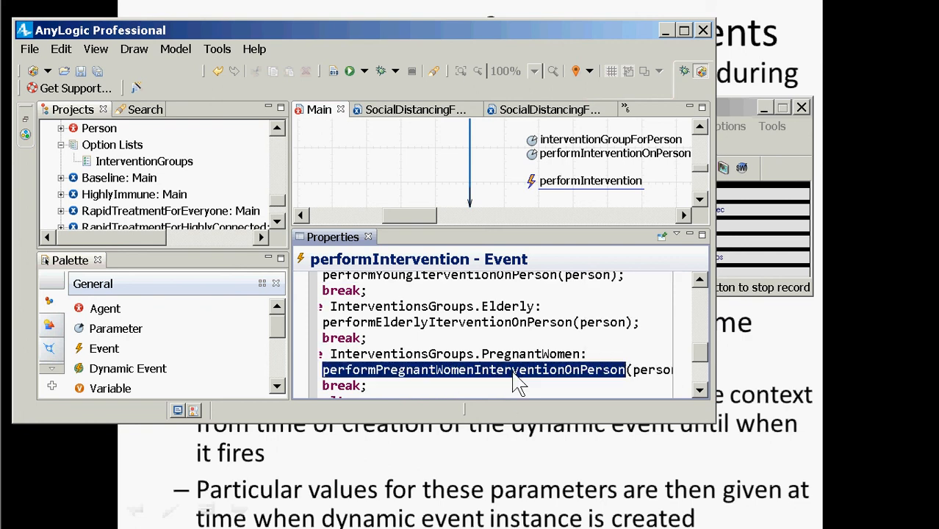
Move the performIntervention event lower on the Main canvas and duplicate the performInterventionOnPerson parameter.
left_click(534, 154)
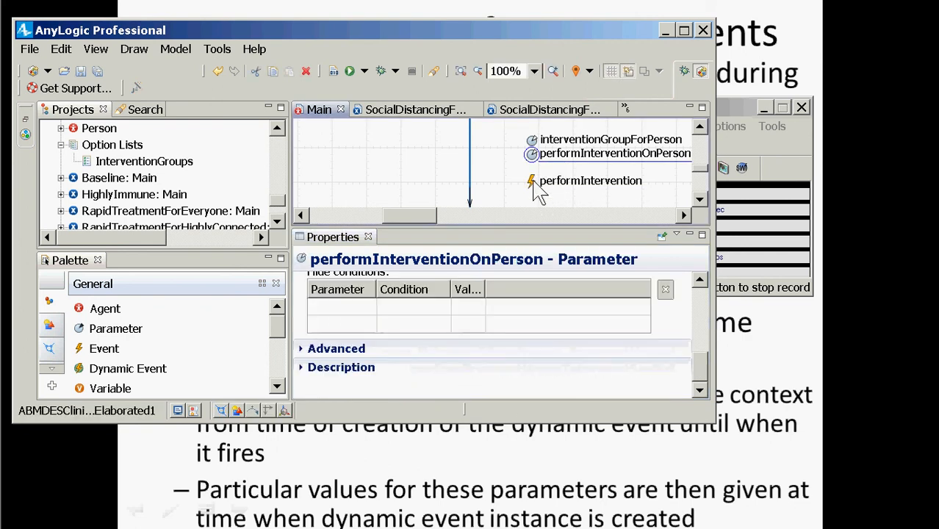
left_click_drag(530, 179, 529, 200)
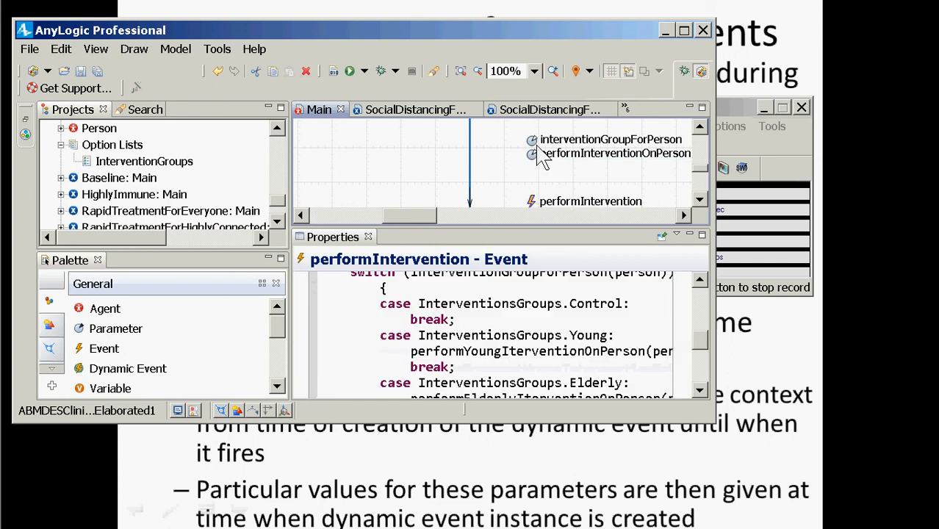
left_click(532, 154)
key("ctrl+c")
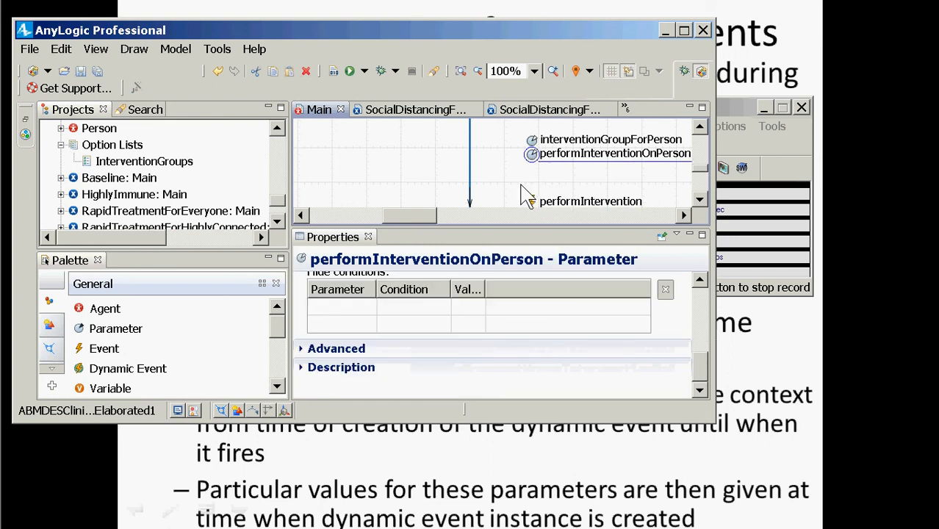
key("ctrl+v")
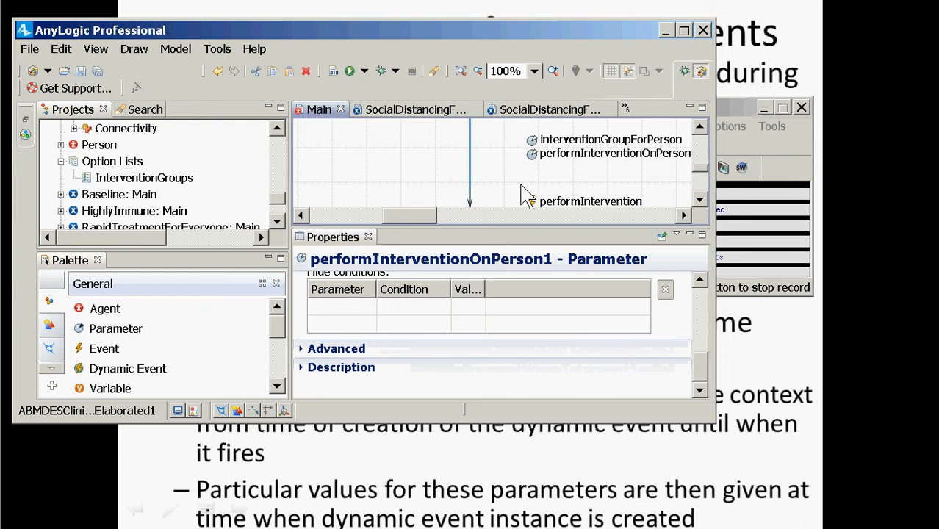
Paste another copy of the performInterventionOnPerson parameter beneath the original and insert Young in its name, making it performYoungInterventionOnPerson2.
left_click(534, 155)
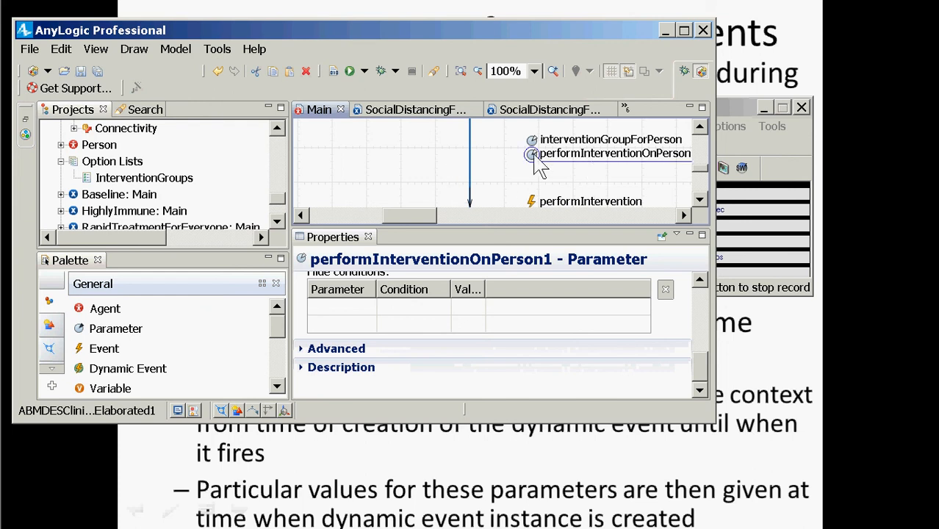
key("ctrl+v")
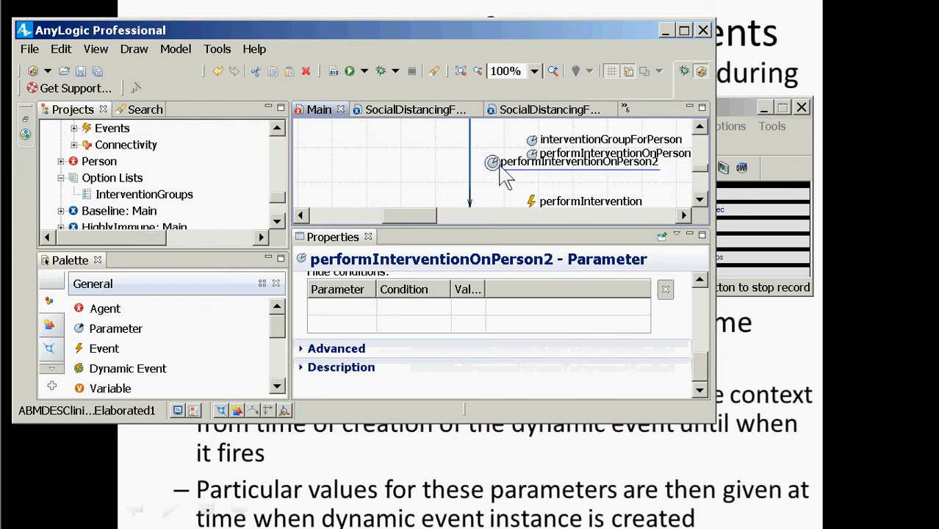
left_click_drag(500, 166, 529, 171)
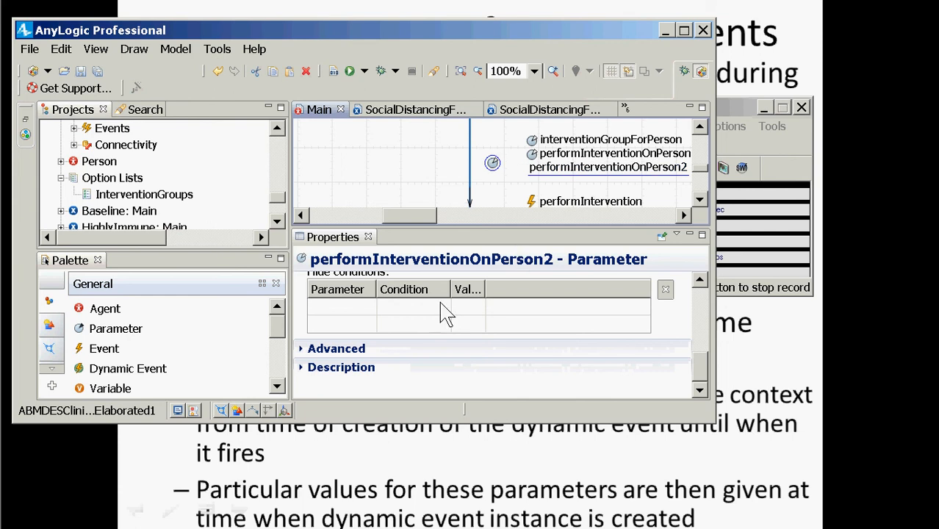
left_click(453, 277)
scroll(453, 277, "up", 6)
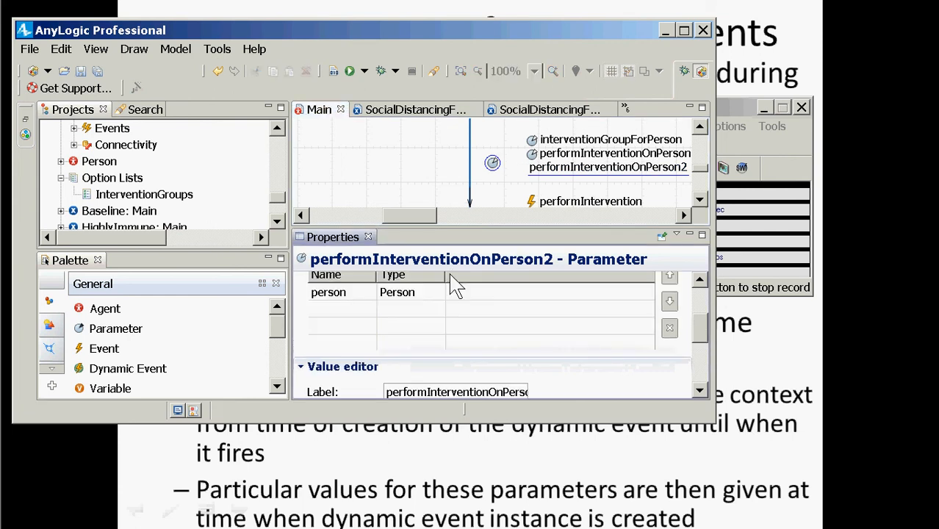
left_click(435, 294)
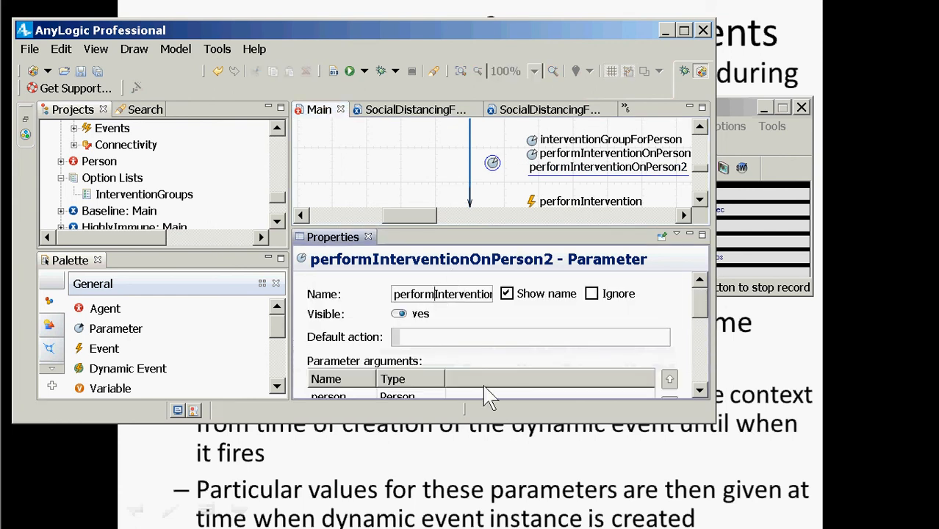
type("Young")
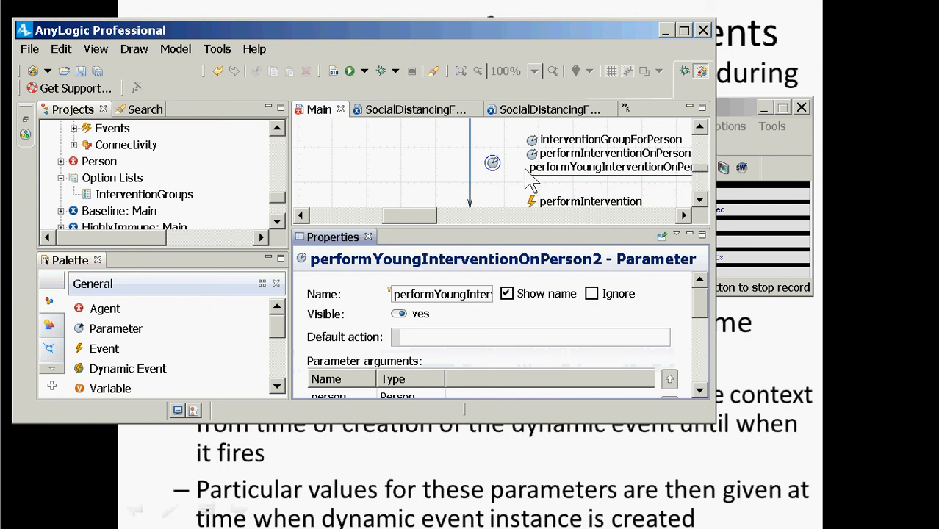
Align the Young and original intervention parameters on the Main canvas and rename the original performElderlyInterventionOnPerson.
mouse_move(532, 168)
left_mouse_down()
mouse_move(500, 165)
mouse_move(526, 167)
left_mouse_up()
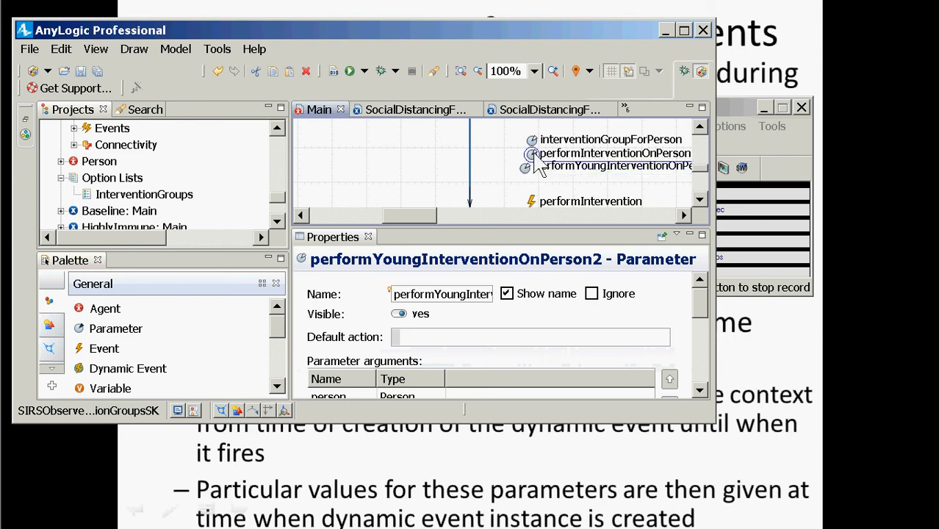
left_click(533, 154)
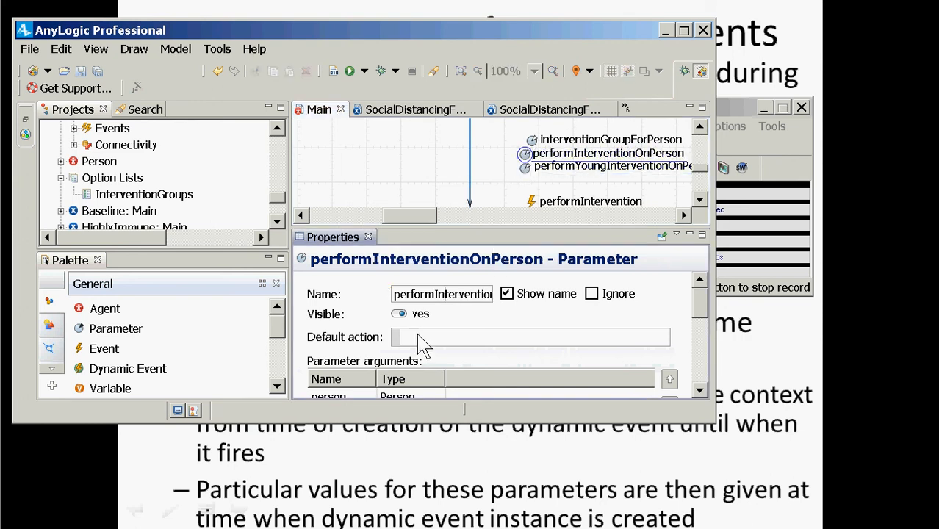
type("Elderly")
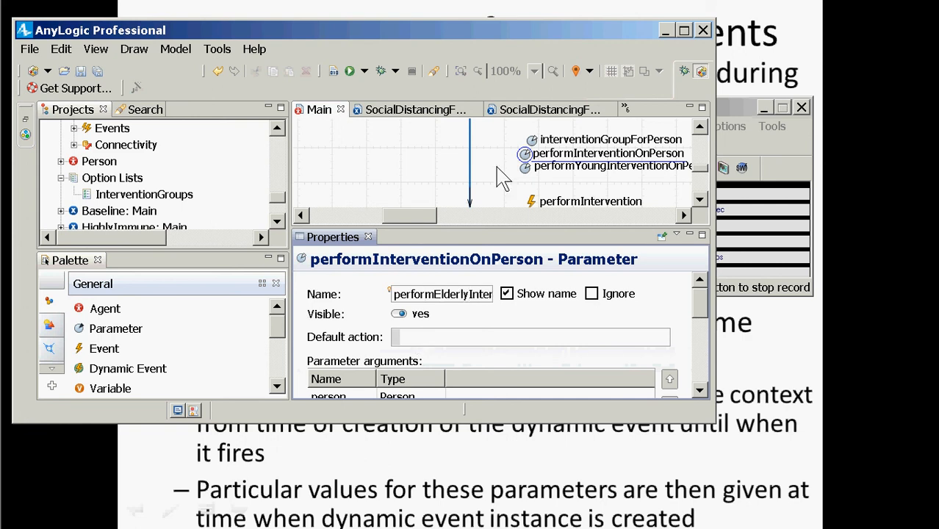
Duplicate the intervention parameter, place the copy beneath performYoungInterventionOnPerson2 and name it performPregnantWomenInterventionOnPerson.
left_click(524, 168)
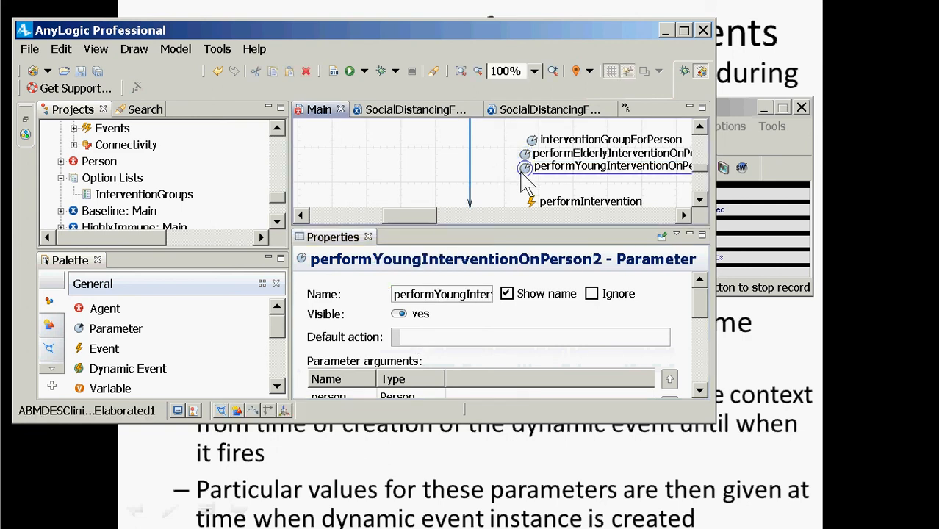
key("ctrl+v")
left_click_drag(493, 164, 526, 182)
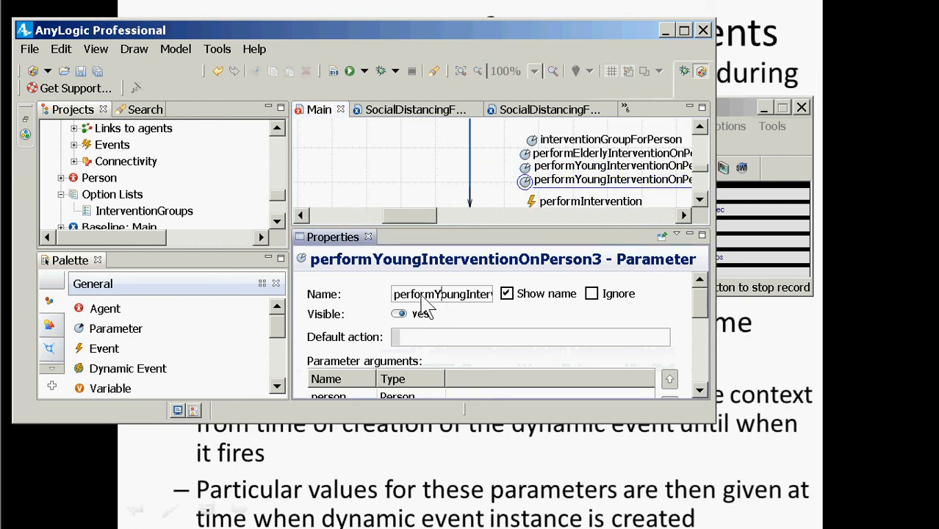
key("shift+Right")
key("shift+Right")
key("shift+Right")
key("shift+Right")
key("shift+Right")
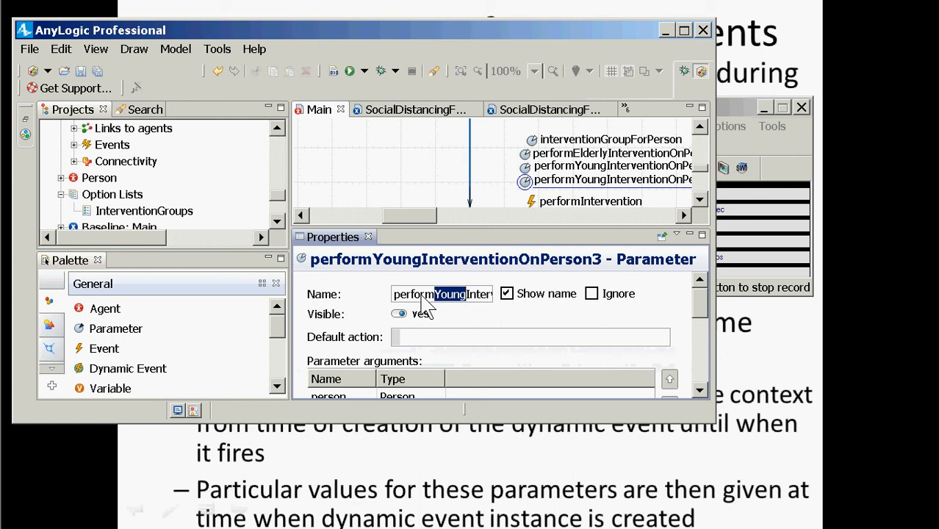
type("Pregna")
type("ntWomen")
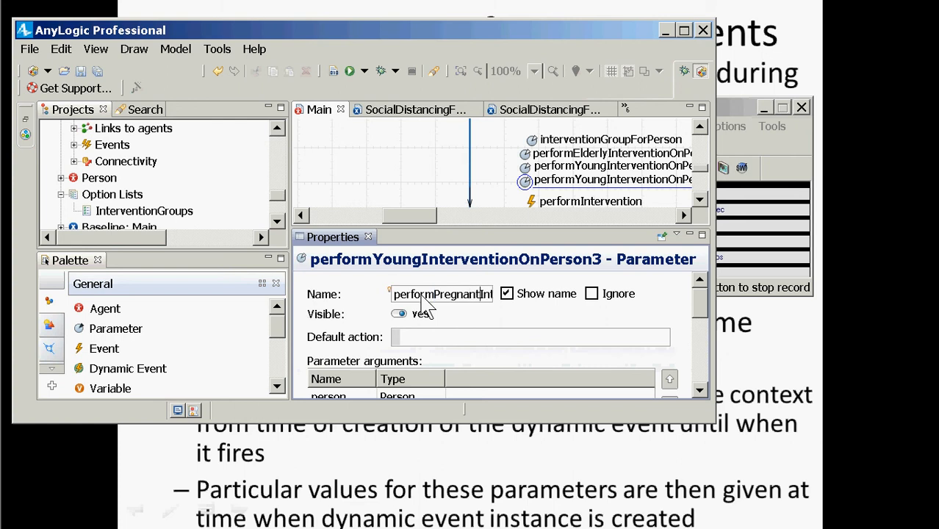
key("End")
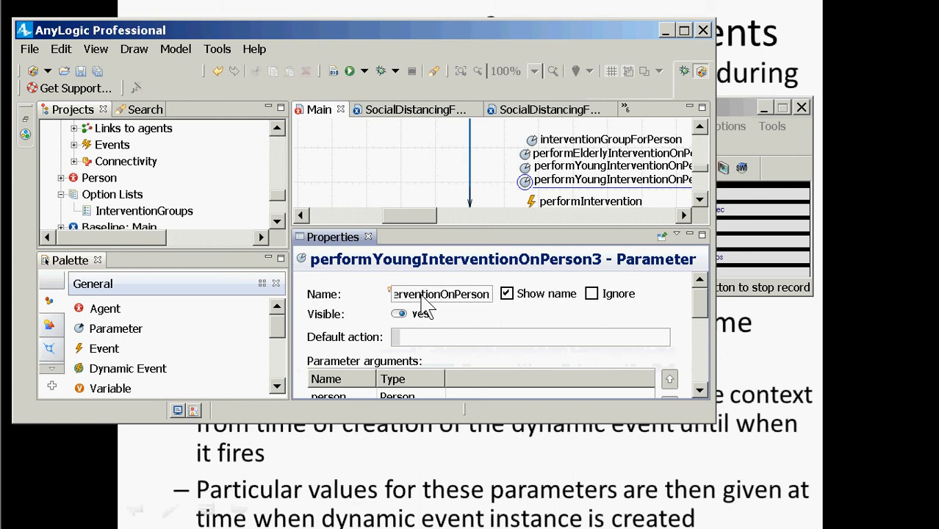
Remove the trailing 2 from the Young parameter's name, leaving performYoungInterventionOnPerson.
left_click(526, 180)
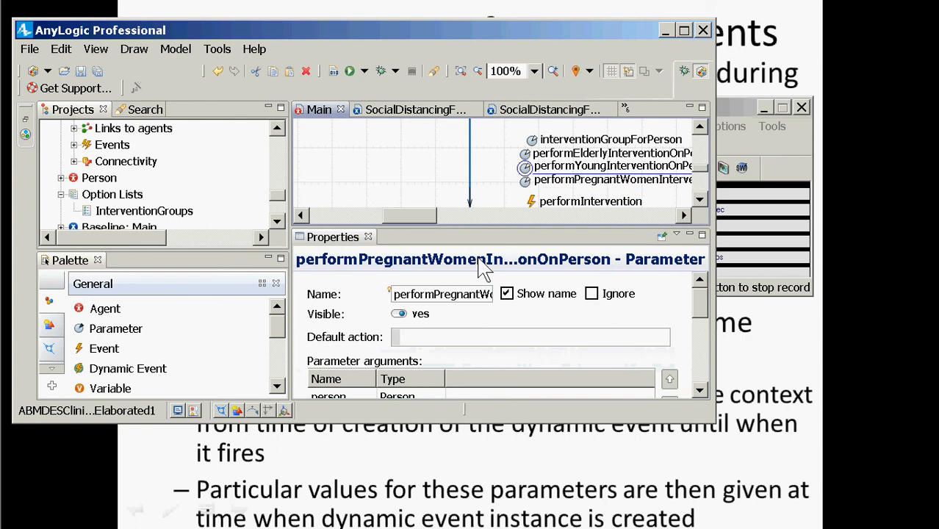
left_click(470, 295)
key("End")
key("BackSpace")
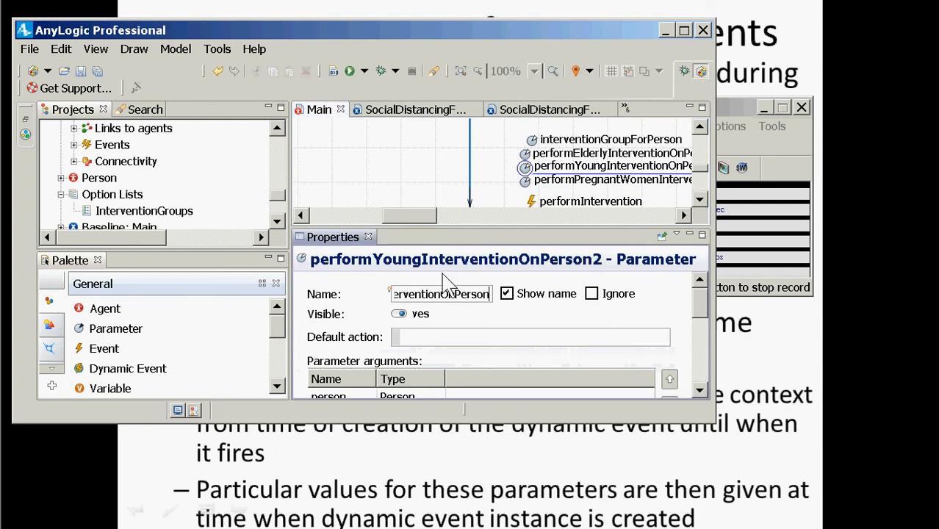
Save the model and align the interventionGroupForPerson parameter with the intervention parameters beneath it.
left_click(524, 154)
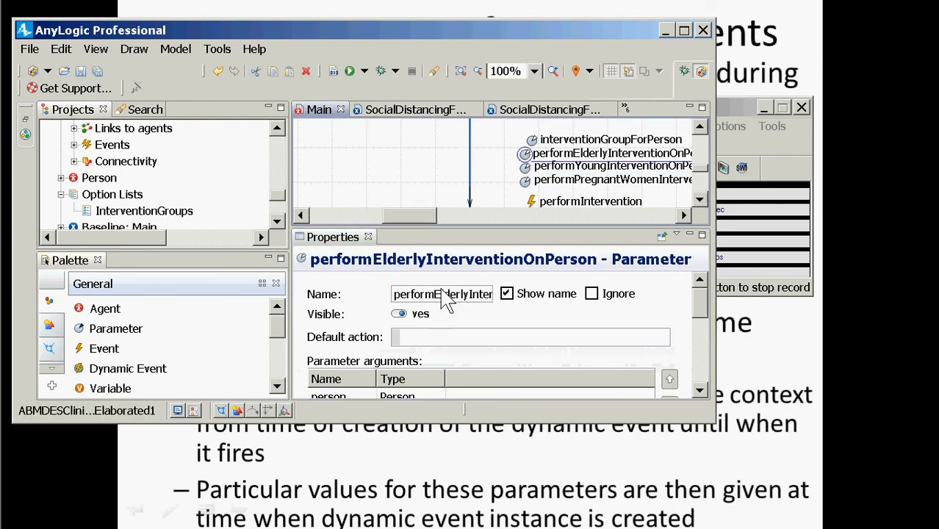
left_click(447, 295)
key("End")
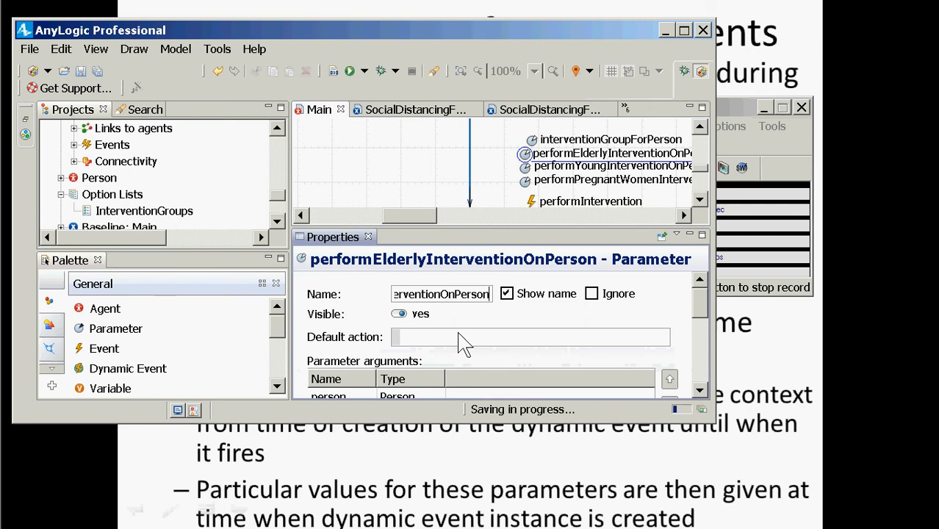
left_click(524, 140)
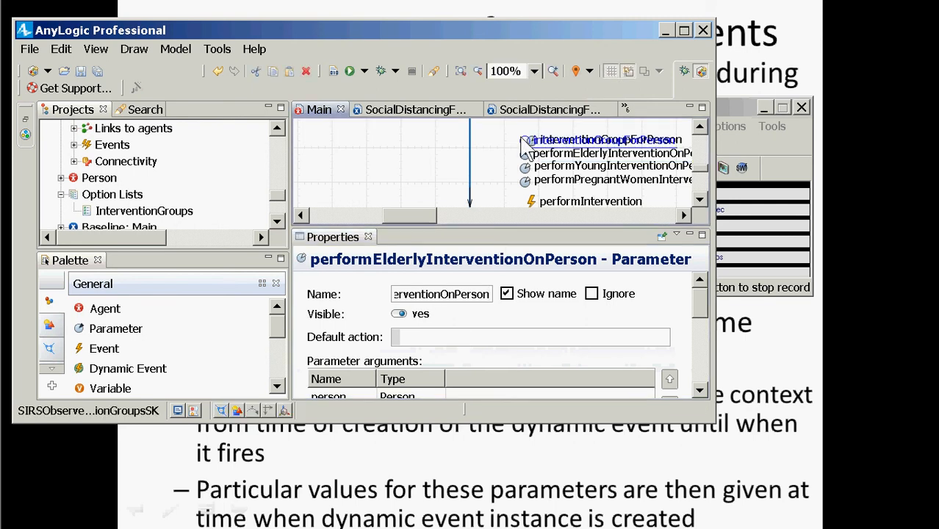
Build the model, locate the InterventionsGroups error in the performIntervention action and compare it with the option list's name.
left_click(531, 204)
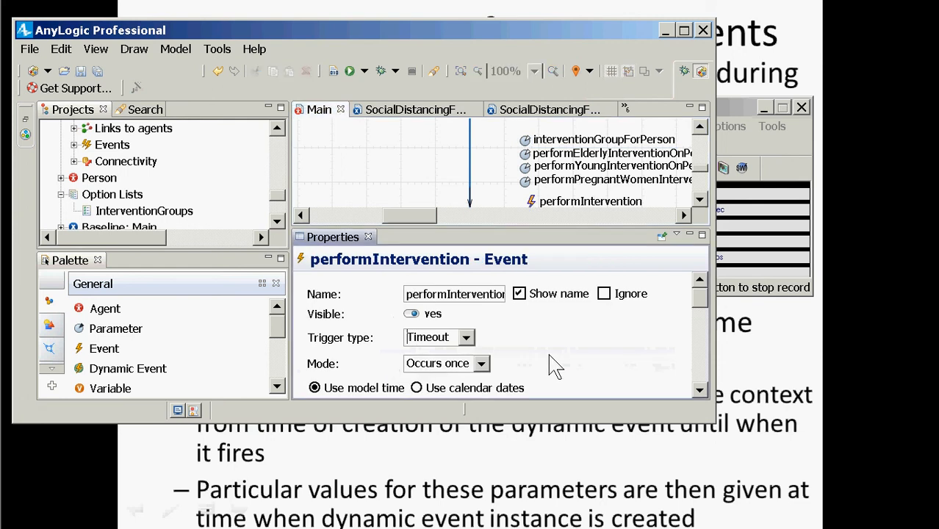
scroll(547, 352, "down", 5)
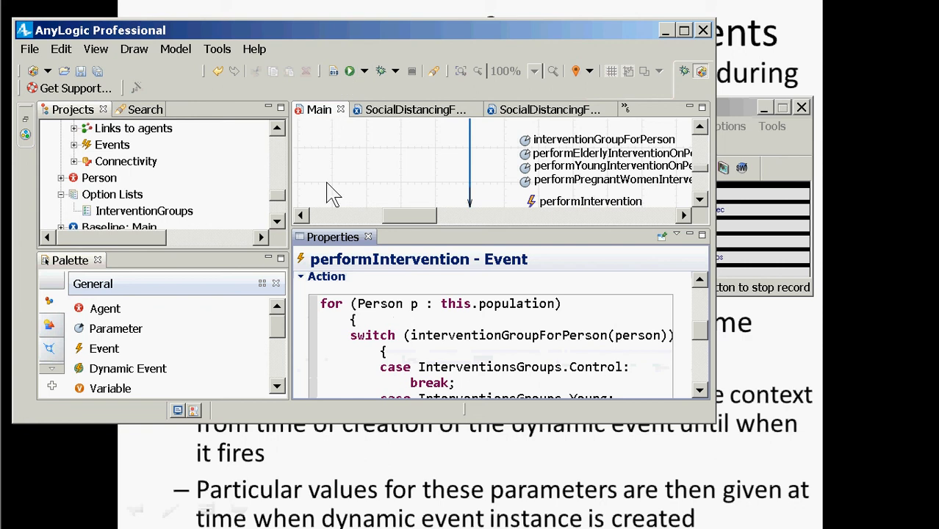
key("F7")
left_click(362, 296)
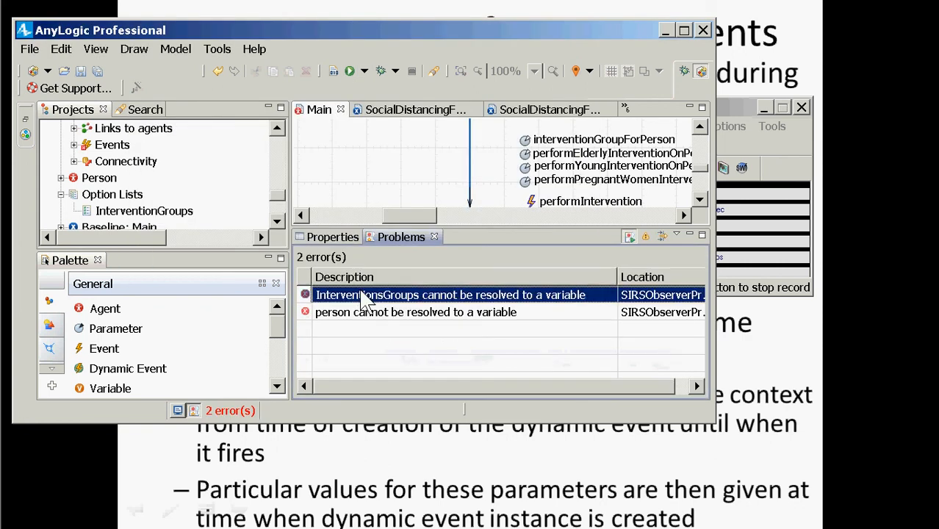
double_click(361, 295)
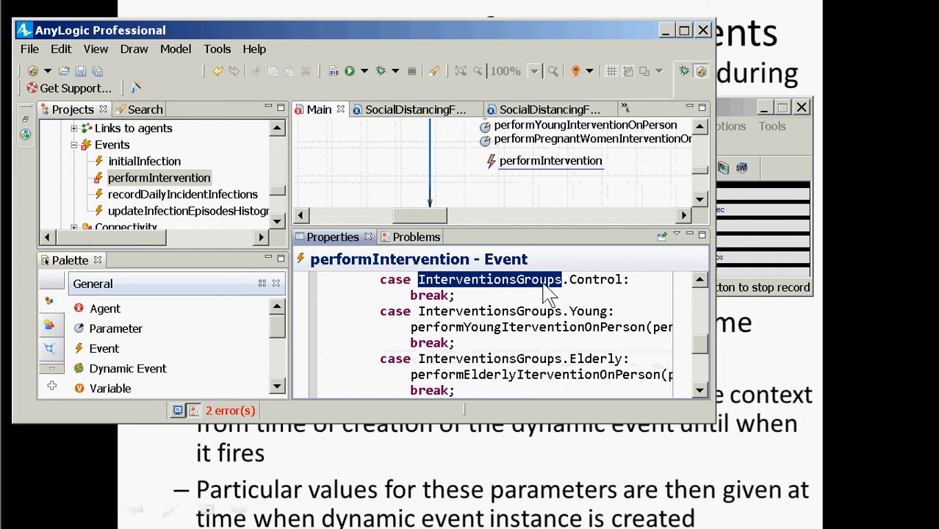
left_click(498, 296)
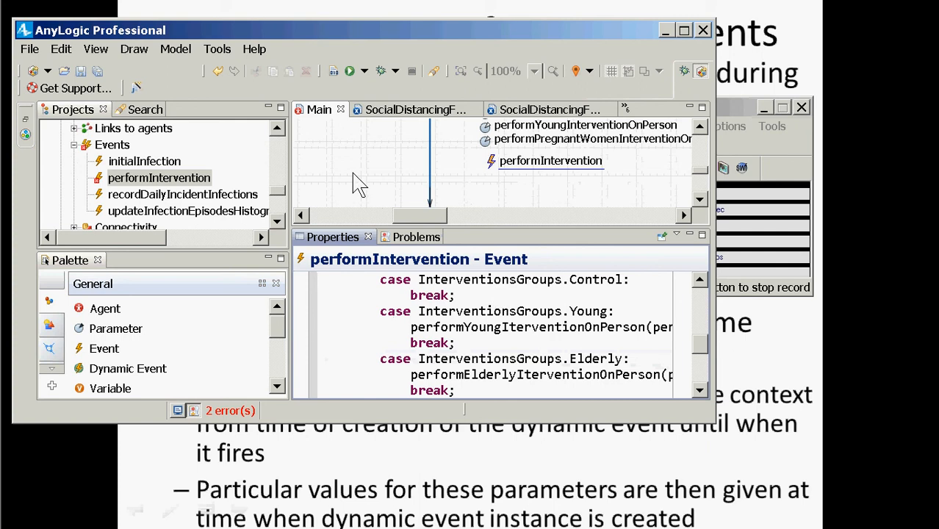
left_click(277, 221)
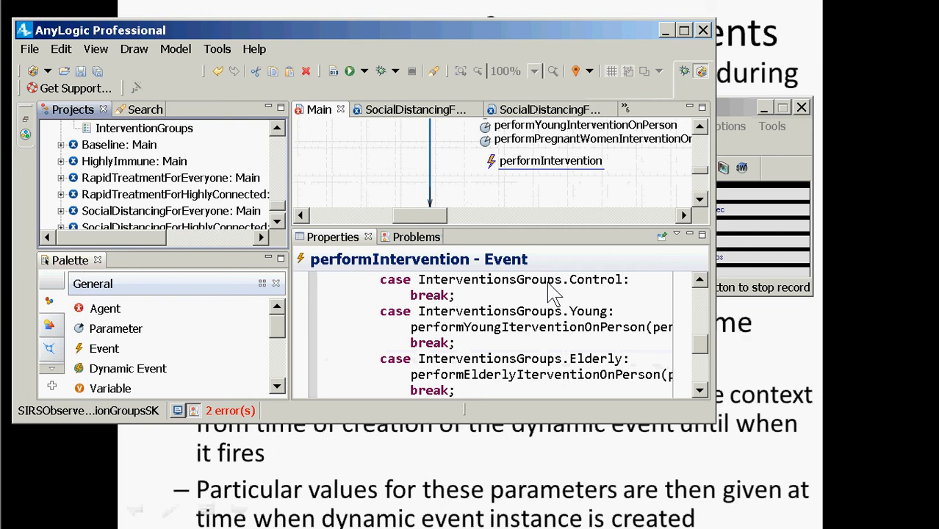
Correct InterventionsGroups to InterventionGroups in the Control and Young case labels of the performIntervention switch.
scroll(561, 298, "up", 2)
scroll(561, 309, "down", 1)
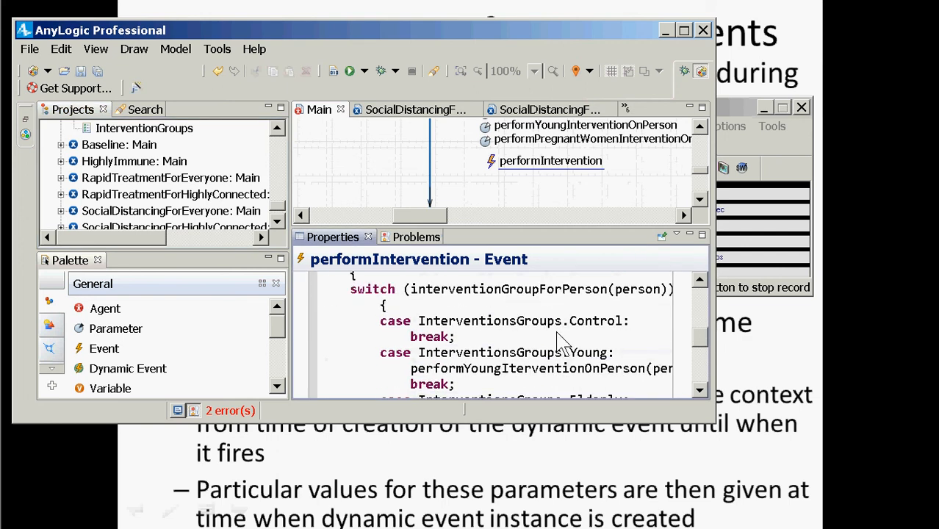
left_click(566, 323)
key("Left")
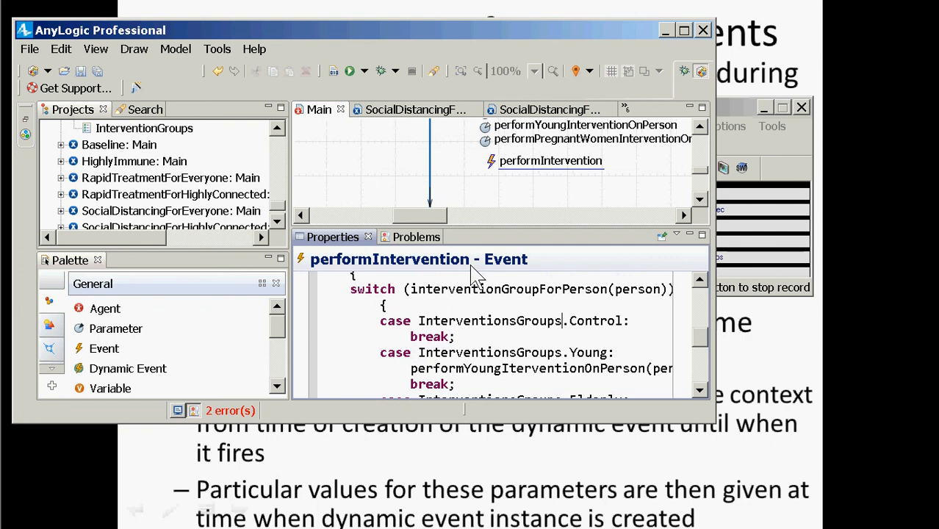
key("Right")
key("shift+Left")
key("Left")
key("Left")
key("Left")
key("Left")
key("Left")
key("Left")
key("Left")
key("Left")
key("Left")
key("Left")
key("Left")
key("Left")
key("Left")
key("Left")
key("Left")
key("Left")
key("Left")
key("Left")
key("Left")
key("Left")
key("Right")
key("Right")
key("Right")
key("Right")
key("Right")
key("Right")
key("Right")
key("Right")
key("Right")
key("Right")
key("Right")
key("Right")
key("Right")
key("Right")
key("Right")
key("Right")
key("Right")
key("Right")
key("Right")
key("Left")
key("Left")
key("Left")
key("Left")
key("Left")
key("Left")
key("BackSpace")
key("Down")
key("Delete")
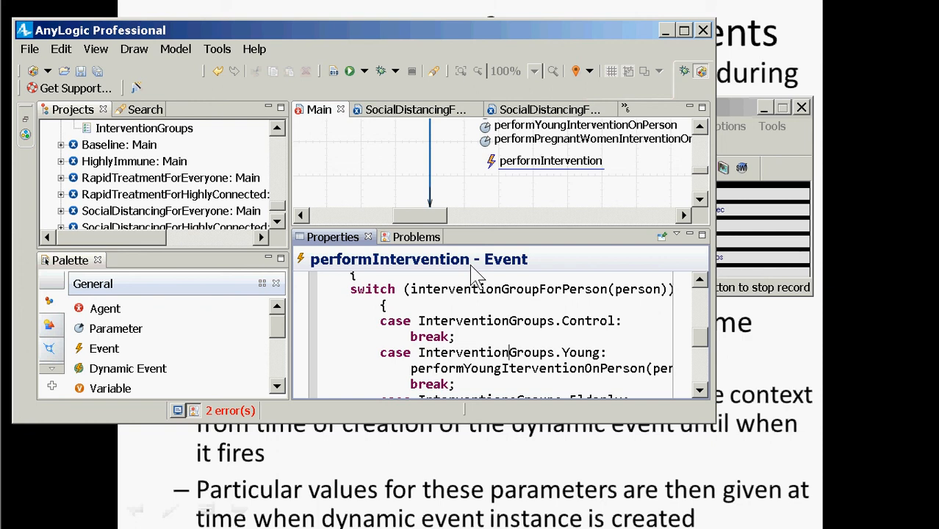
Correct InterventionsGroups to InterventionGroups in the Elderly and PregnantWomen case labels and save the model.
key("Down")
key("Down")
key("Down")
key("Delete")
key("Down")
key("Down")
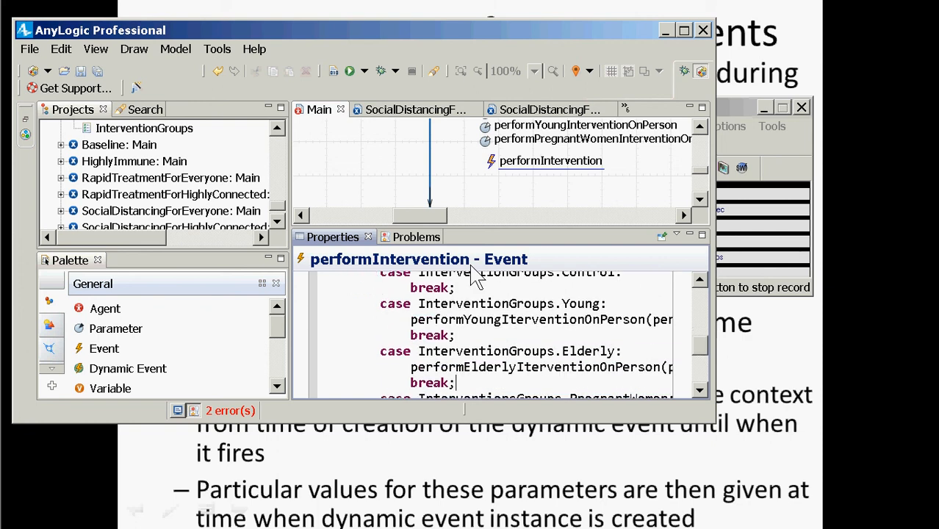
key("Down")
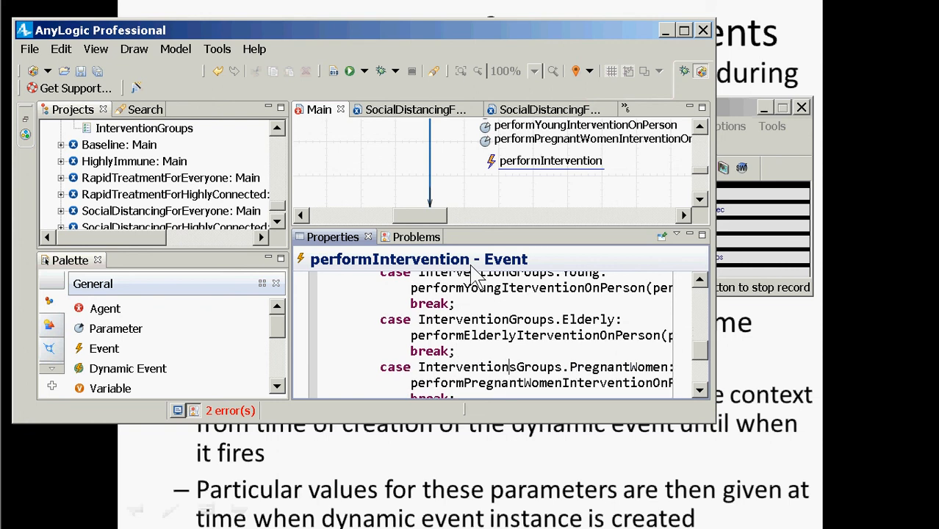
key("Delete")
key("ctrl+s")
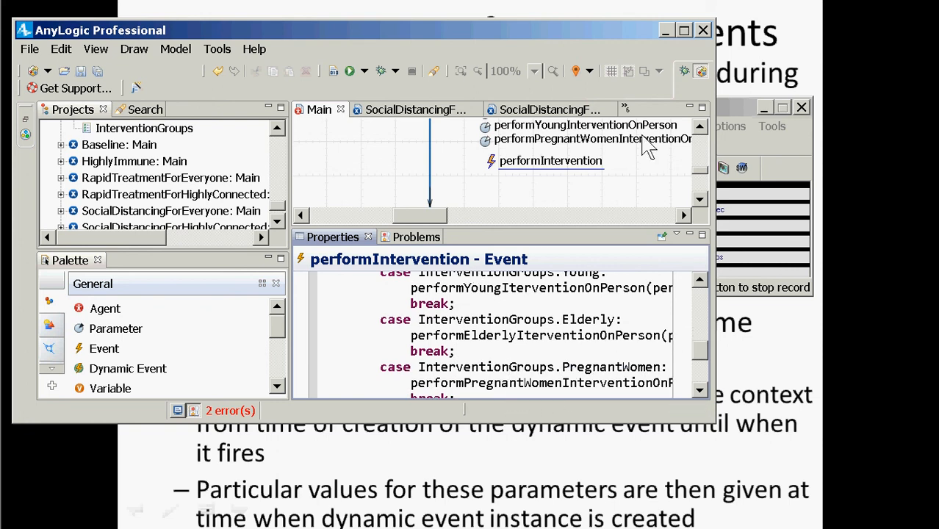
Rebuild the model and select the unresolved person argument in the switch's interventionGroupForPerson call.
left_click(332, 72)
double_click(420, 306)
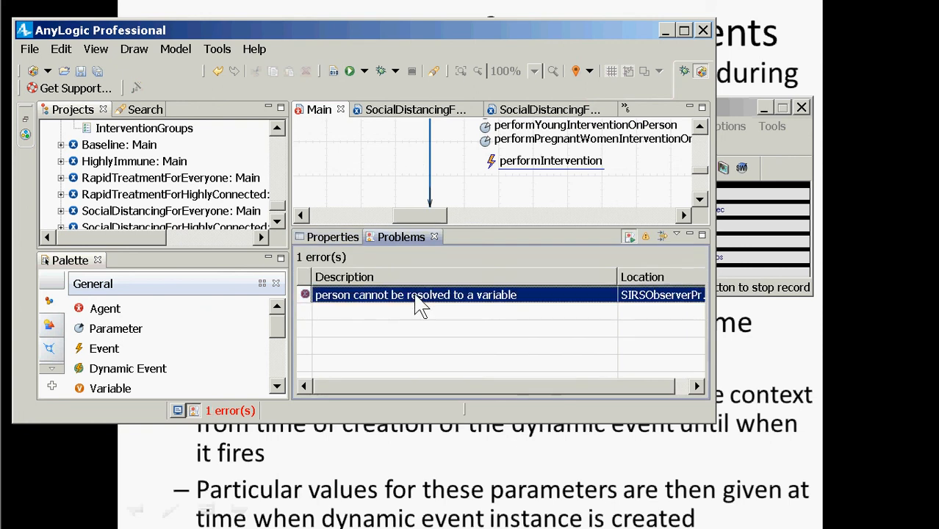
left_click(598, 313)
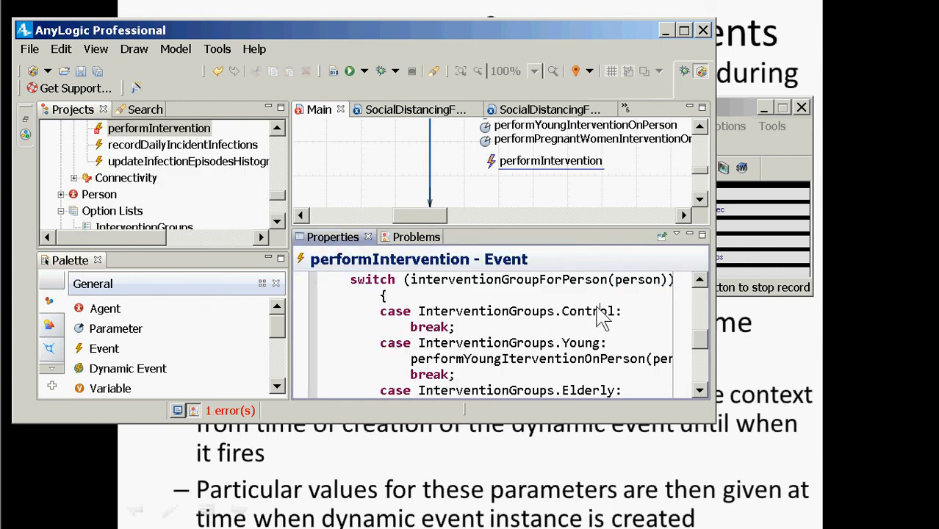
scroll(588, 321, "up", 2)
scroll(588, 321, "down", 1)
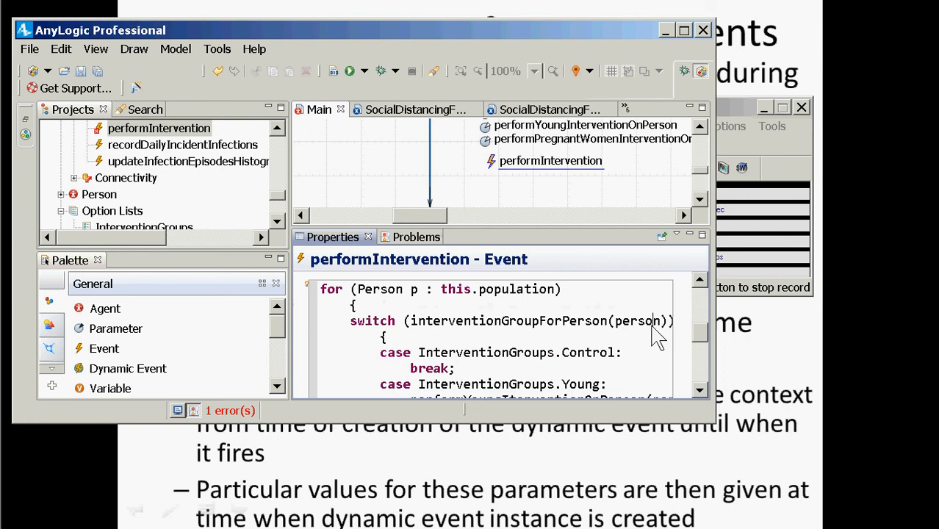
double_click(650, 321)
scroll(434, 307, "down", 2)
scroll(434, 307, "up", 3)
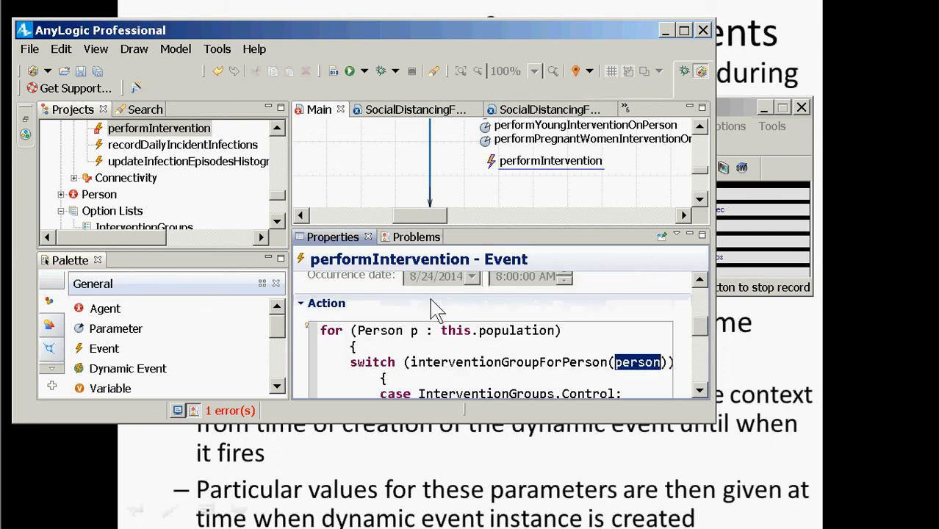
Rename the performIntervention loop variable from p to person, save the model and rebuild it.
left_click(418, 331)
type("erson")
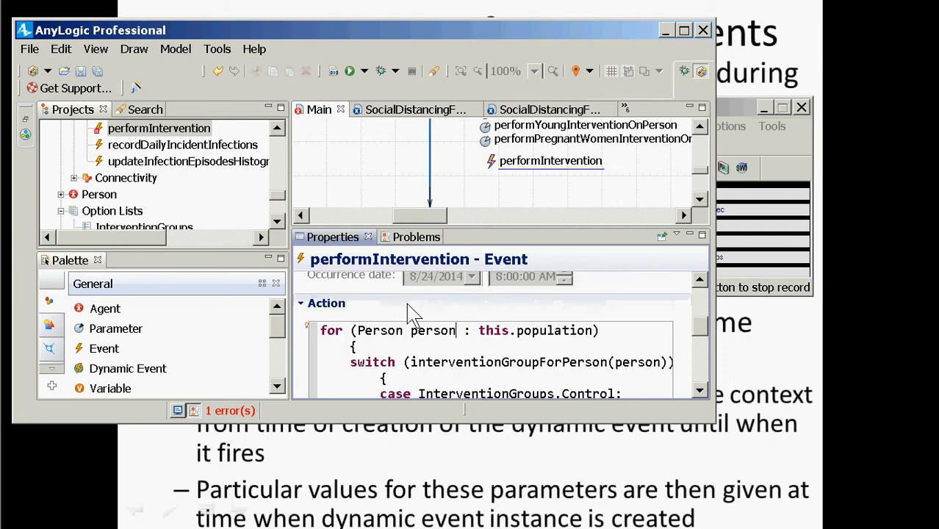
key("ctrl+s")
left_click(335, 71)
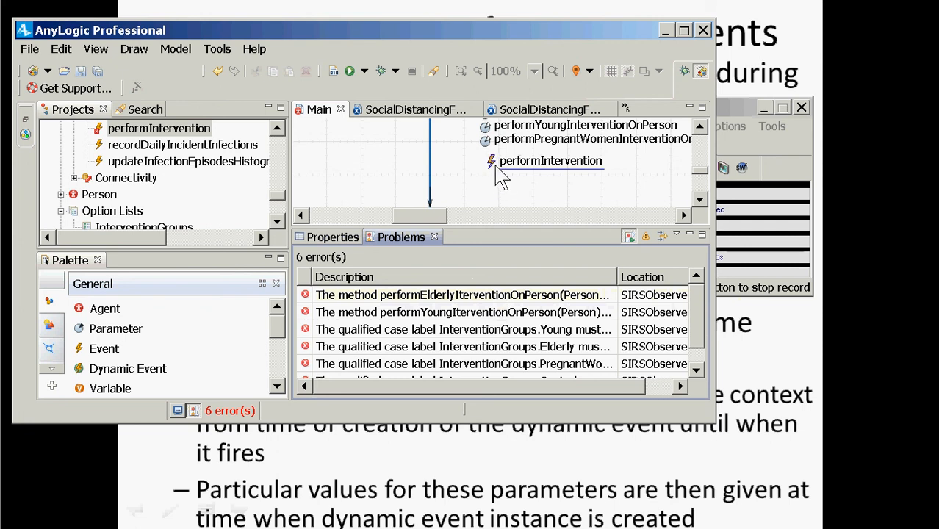
Correct the Itervention misspelling to Intervention in performIntervention's Young and Elderly calls and rebuild the model.
left_click(498, 176)
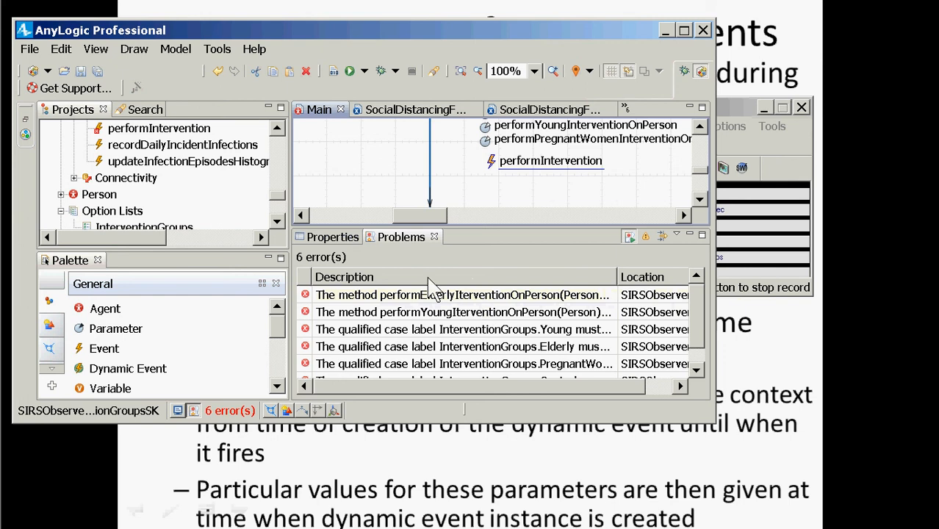
left_click(327, 238)
scroll(418, 358, "down", 3)
scroll(415, 349, "down", 1)
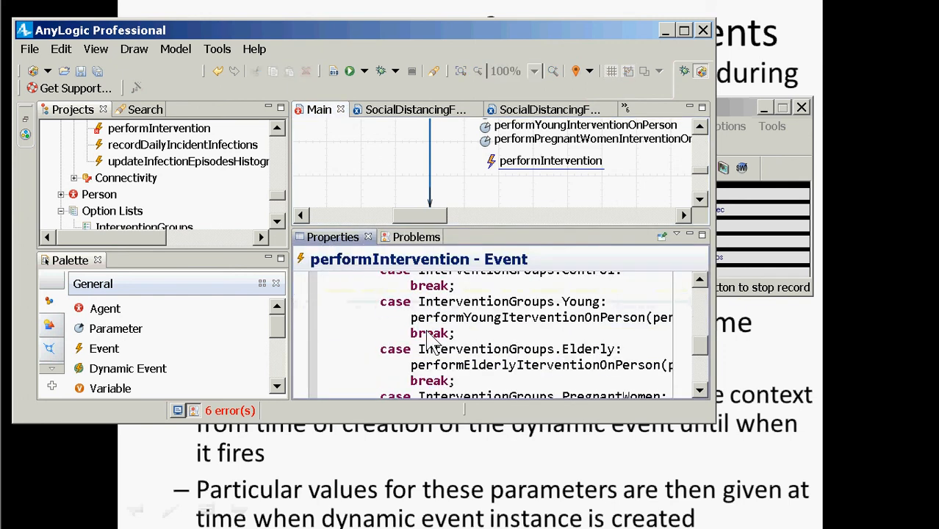
scroll(430, 341, "up", 1)
scroll(441, 334, "down", 1)
type("n")
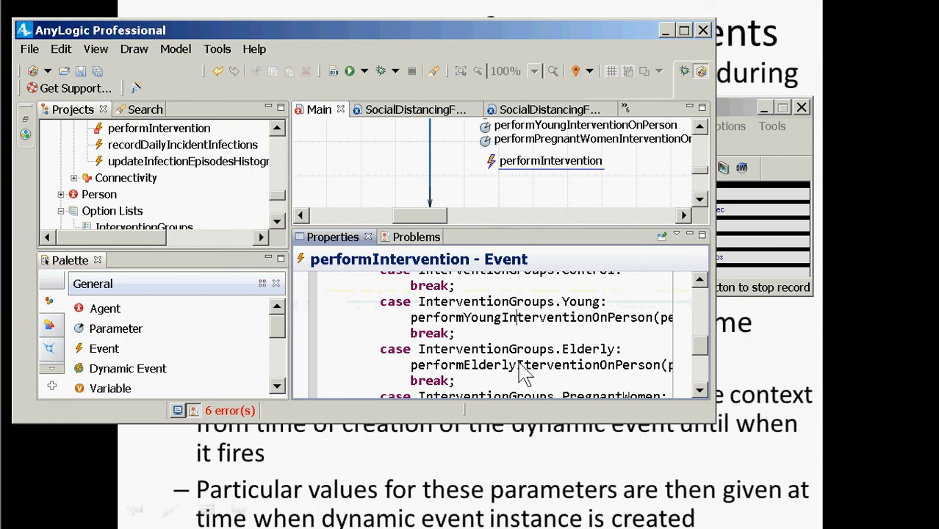
left_click(519, 365)
type("n")
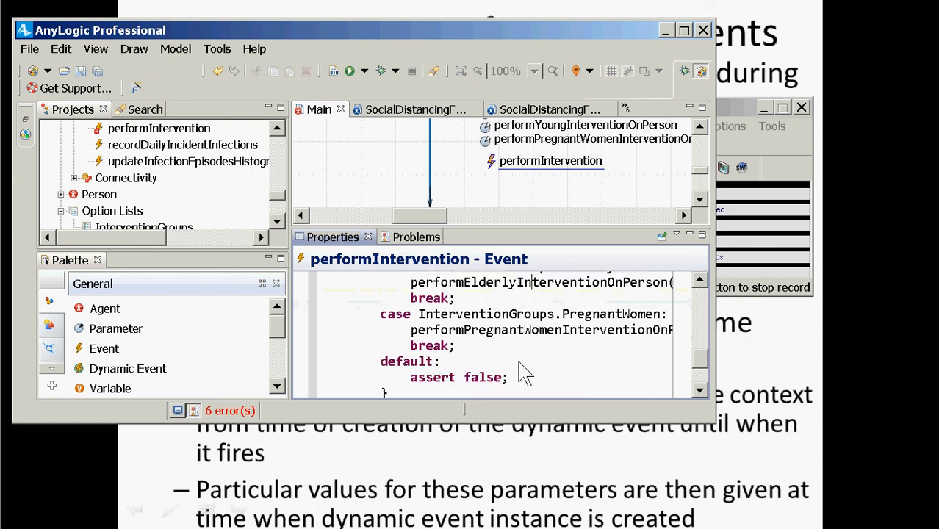
scroll(544, 342, "down", 2)
left_click(333, 72)
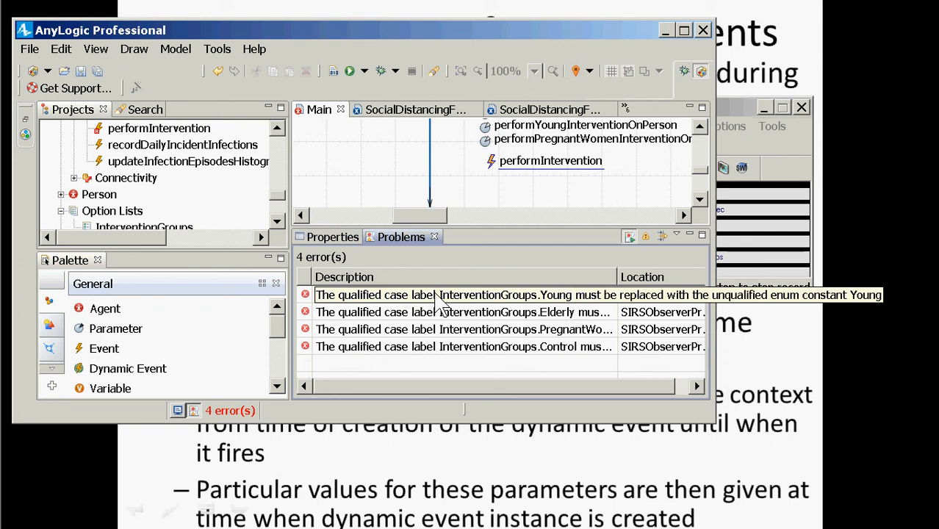
Remove the InterventionGroups. qualifier from the Young and Elderly case labels in the performIntervention switch.
double_click(435, 294)
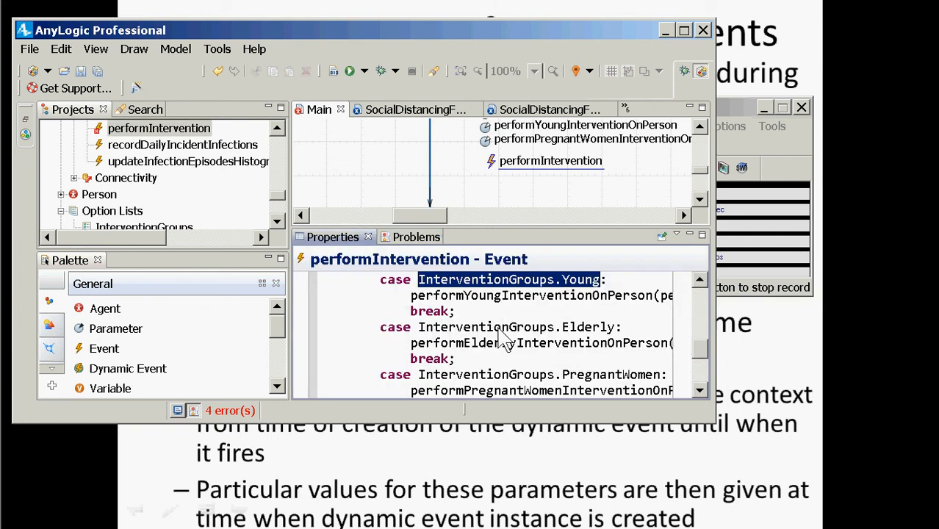
key("ctrl+shift+Left")
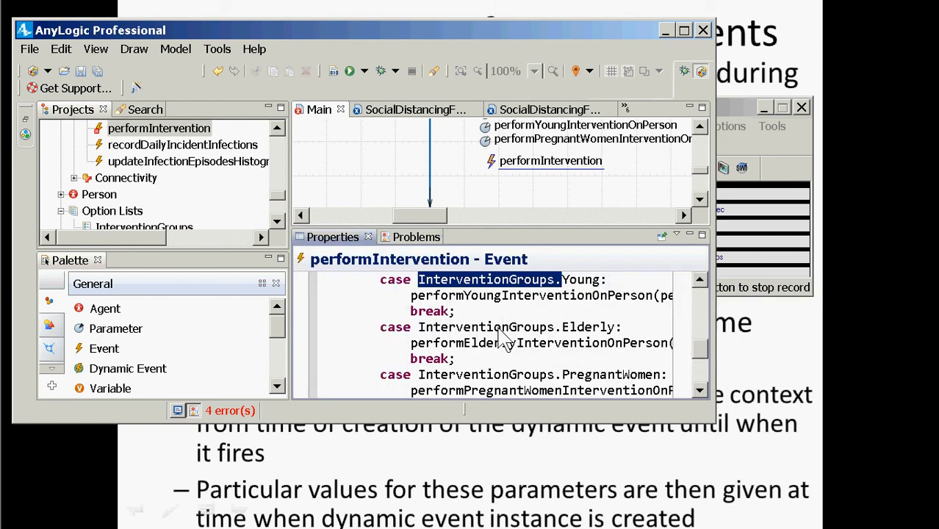
key("Delete")
double_click(501, 328)
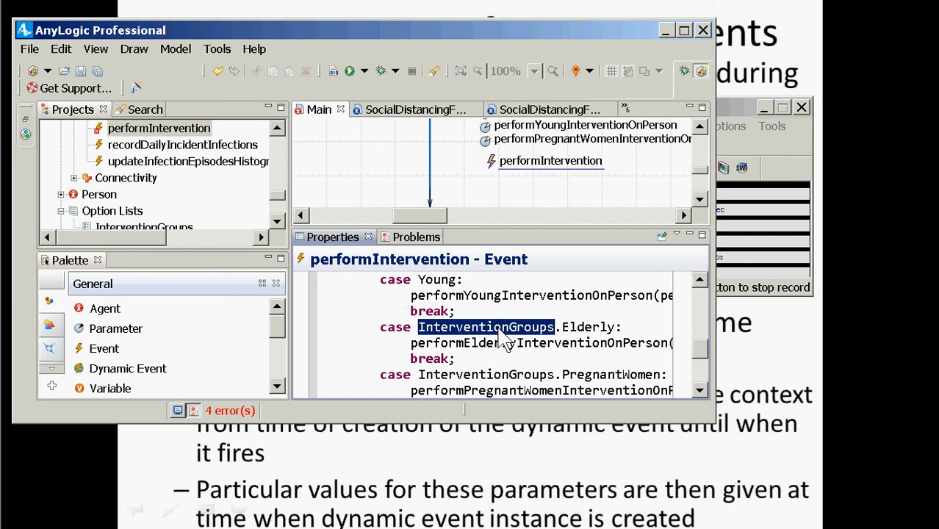
key("Delete")
key("Delete")
Remove the InterventionGroups. qualifier from the PregnantWomen case label and save the model.
key("Down")
key("Down")
key("Down")
key("ctrl+shift+Right")
key("Delete")
key("Down")
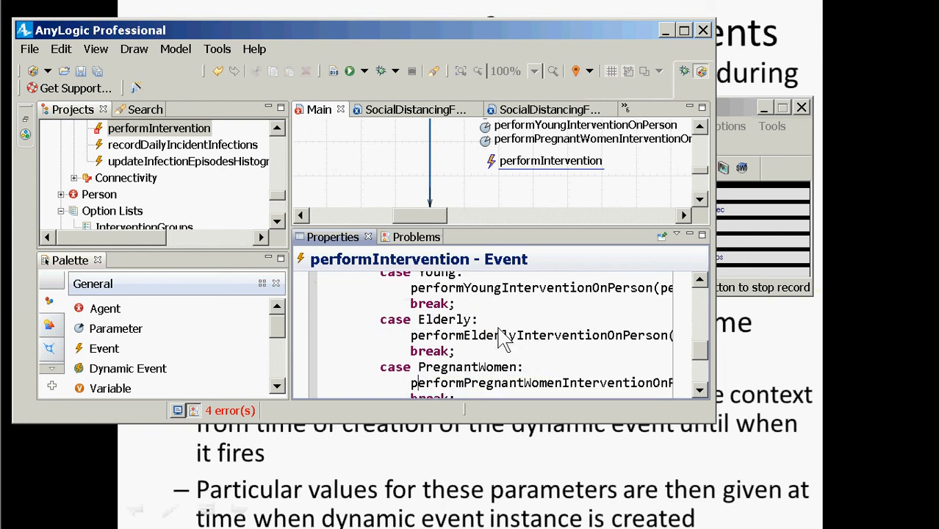
key("Down")
key("Down")
key("ctrl+s")
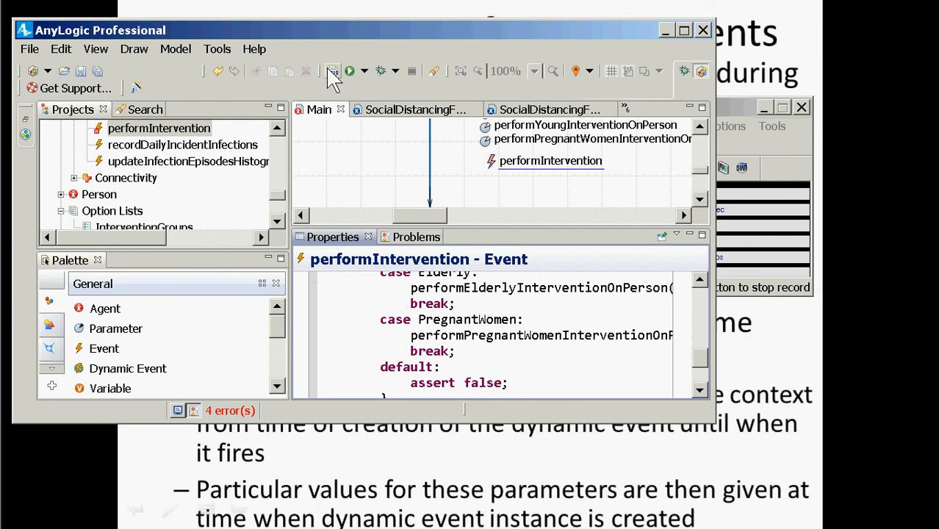
Rebuild the model, remove the InterventionGroups. qualifier from the Control case label, then save and build again.
left_click(332, 70)
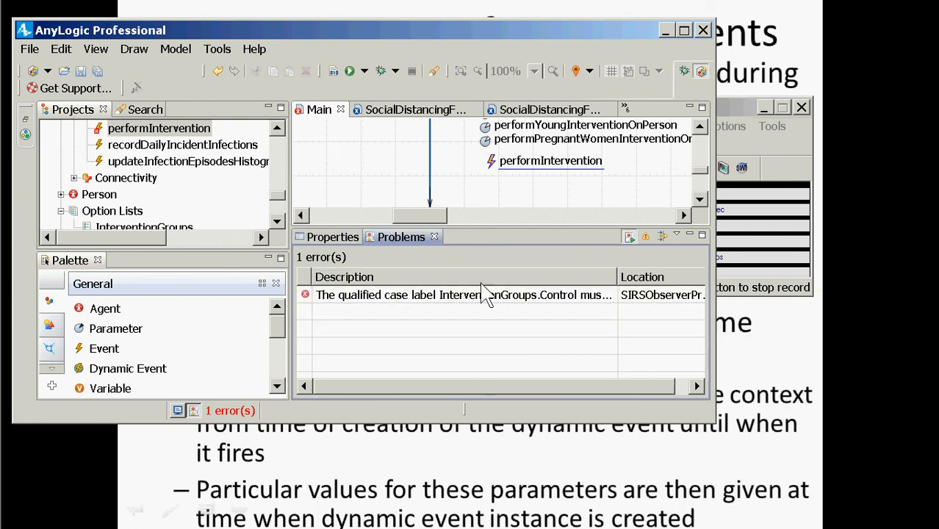
double_click(485, 295)
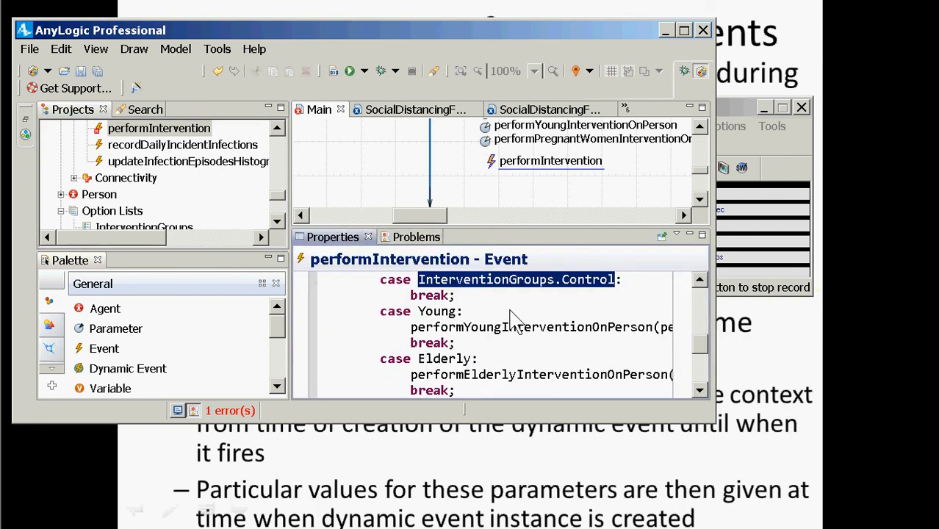
key("ctrl+shift+Left")
key("Delete")
key("ctrl+s")
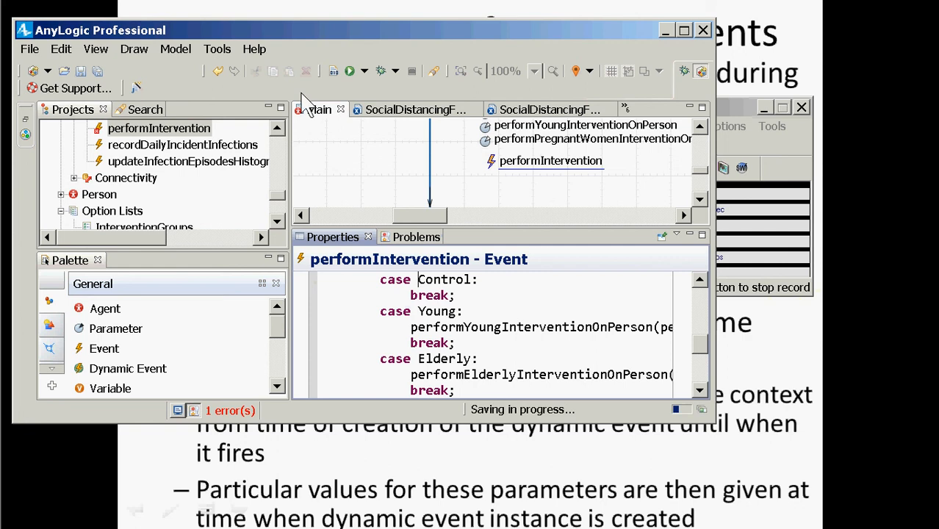
left_click(332, 71)
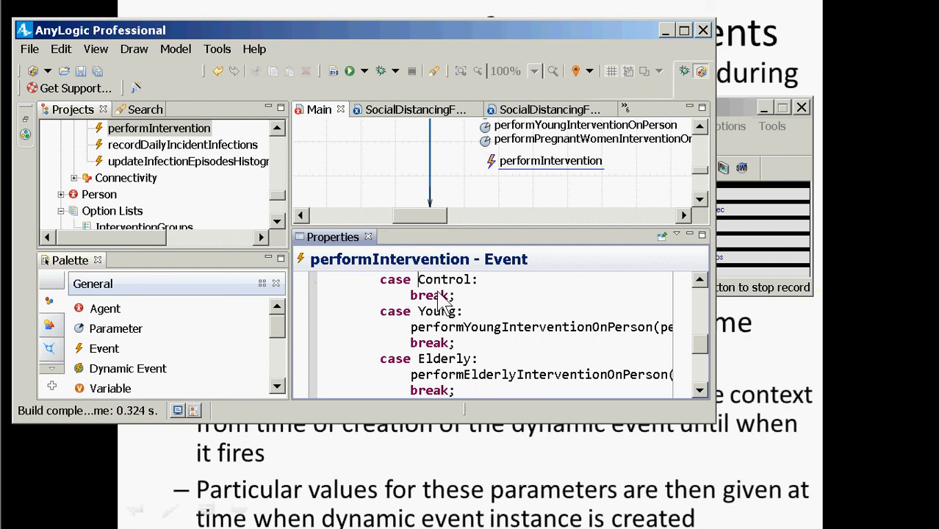
Examine the switch's group-specific calls and the matching intervention parameters in the RapidTreatmentForEveryone experiment.
scroll(450, 316, "up", 1)
scroll(449, 315, "down", 2)
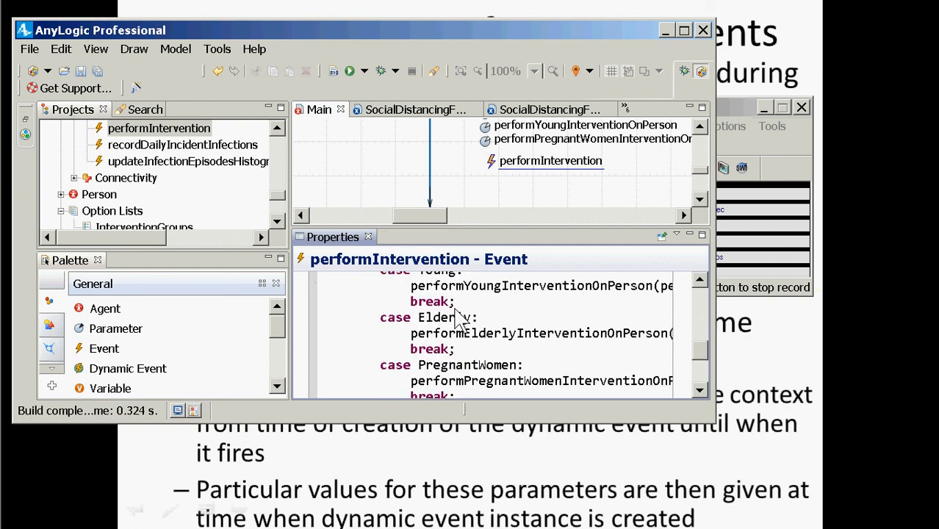
scroll(457, 324, "up", 1)
double_click(479, 327)
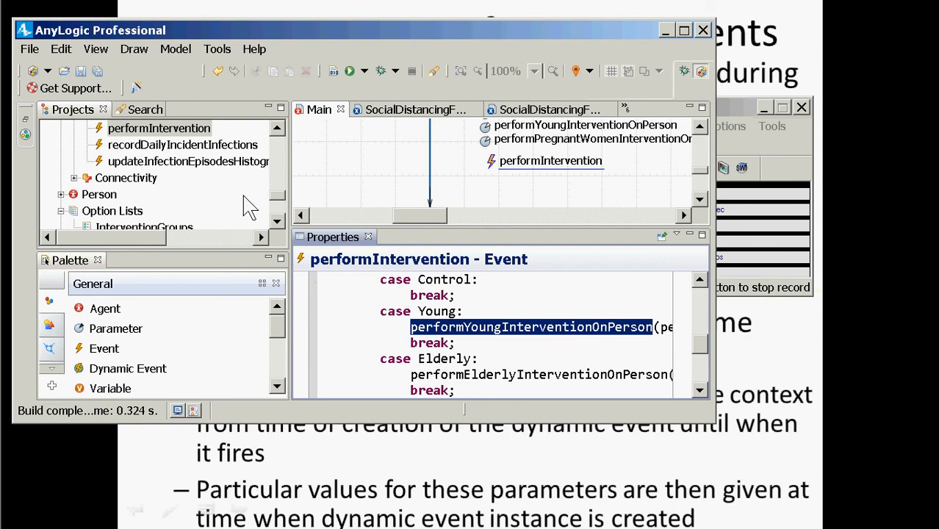
left_click(277, 221)
scroll(277, 221, "down", 2)
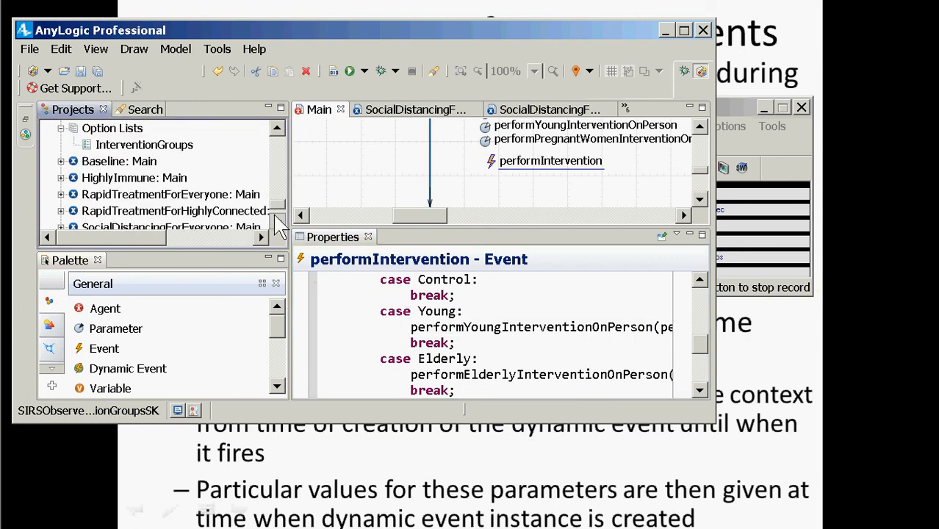
left_click(132, 164)
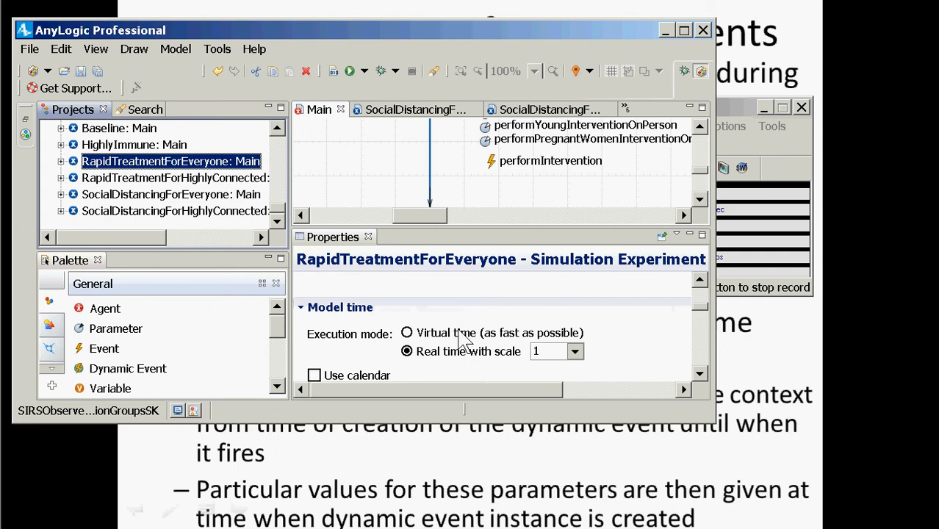
scroll(450, 305, "down", 2)
scroll(449, 305, "down", 3)
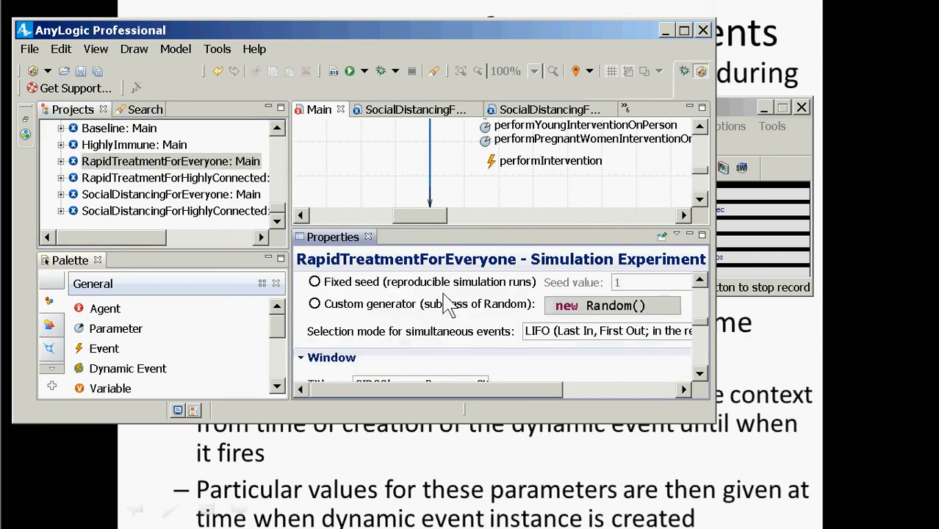
scroll(455, 298, "up", 5)
scroll(459, 297, "up", 3)
scroll(523, 314, "down", 1)
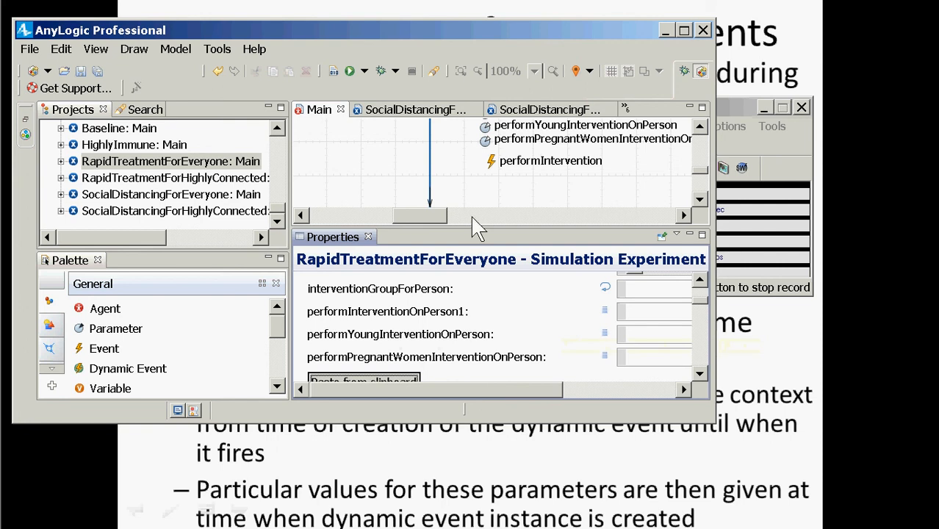
Delete the leftover performInterventionOnPerson1 parameter from Main.
left_click(474, 156)
scroll(474, 155, "up", 1)
scroll(501, 138, "up", 1)
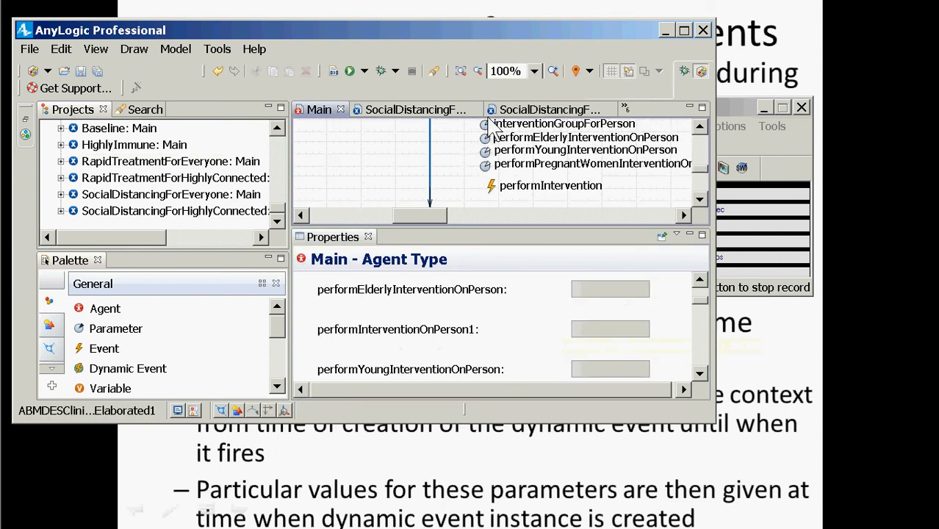
scroll(490, 140, "up", 2)
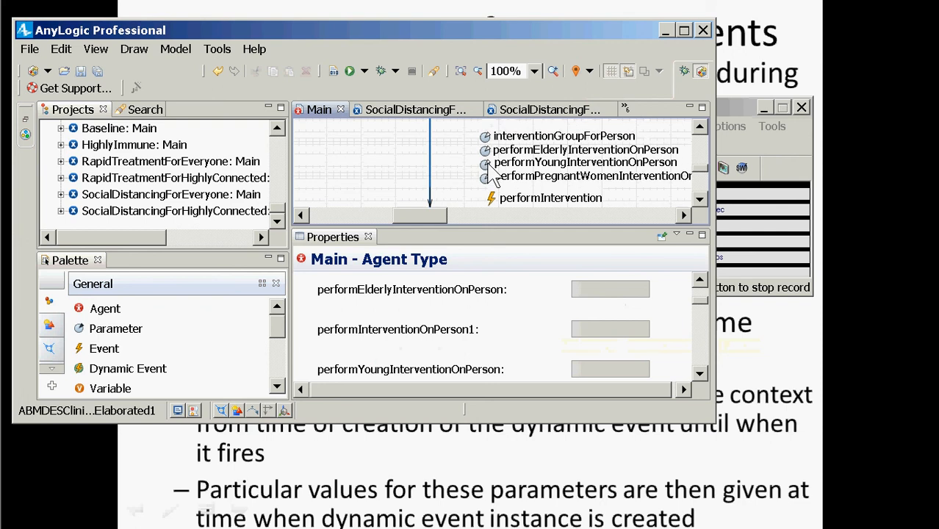
left_click_drag(445, 215, 528, 215)
left_click(482, 139)
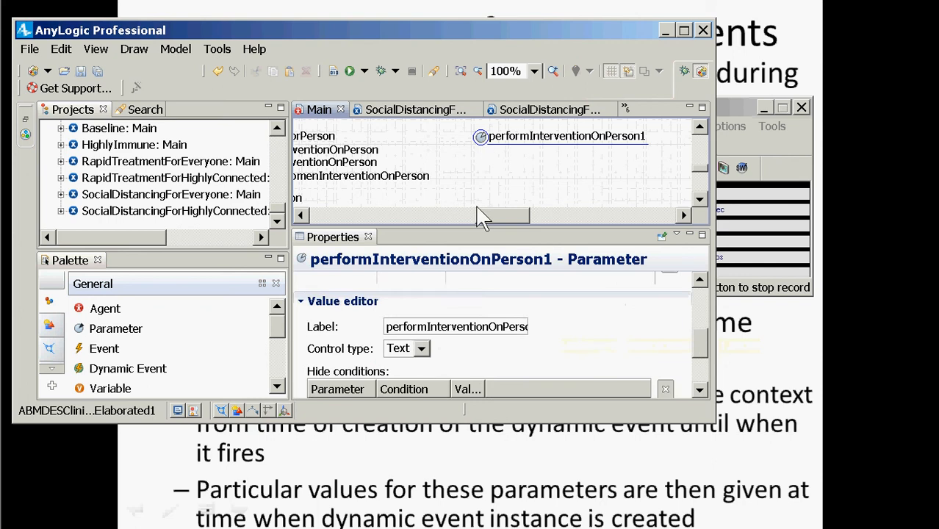
key("Delete")
left_click_drag(502, 216, 429, 213)
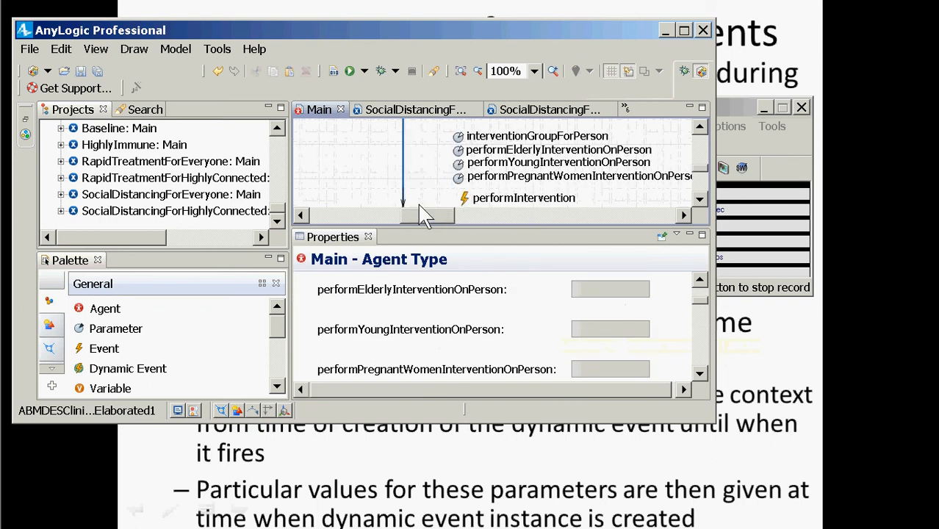
Open the RapidTreatmentForEveryone experiment and examine the value fields of its intervention group parameters.
left_click(222, 161)
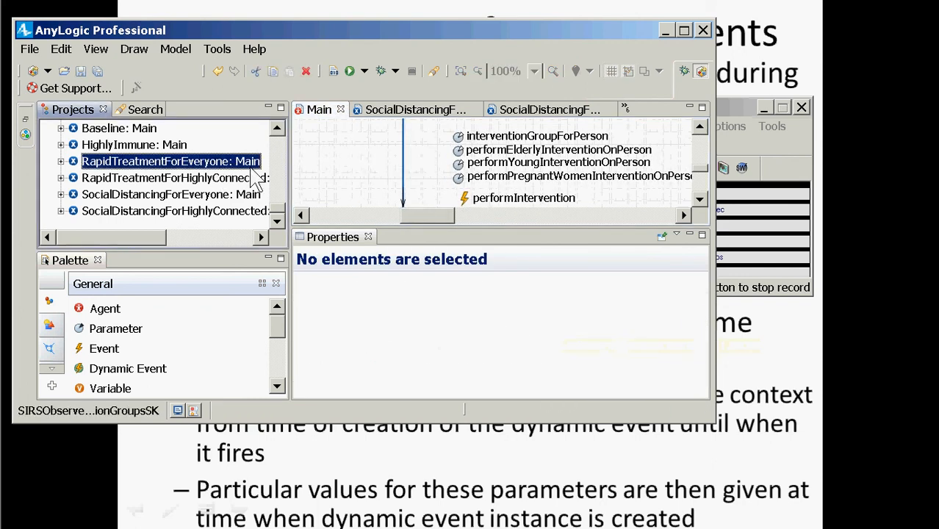
left_click(586, 349)
scroll(580, 349, "down", 5)
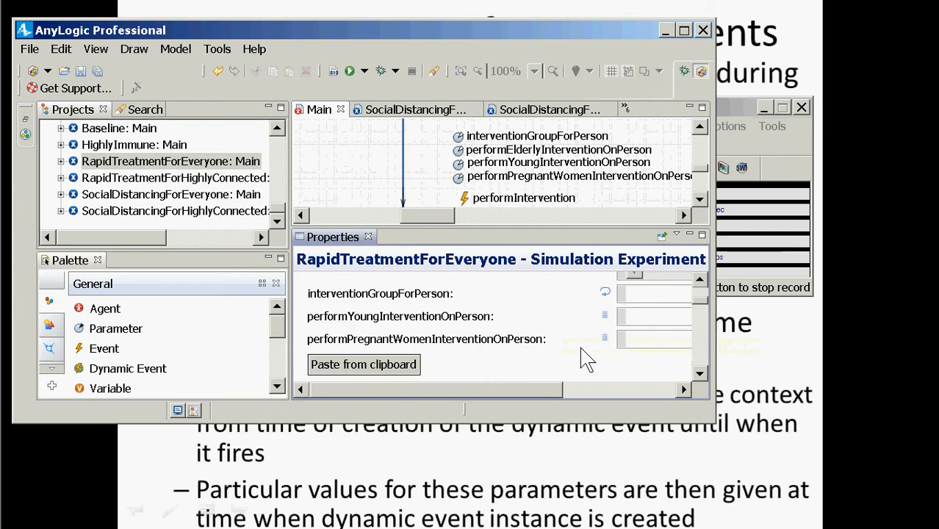
scroll(580, 348, "up", 1)
scroll(580, 349, "down", 1)
left_click_drag(360, 388, 476, 395)
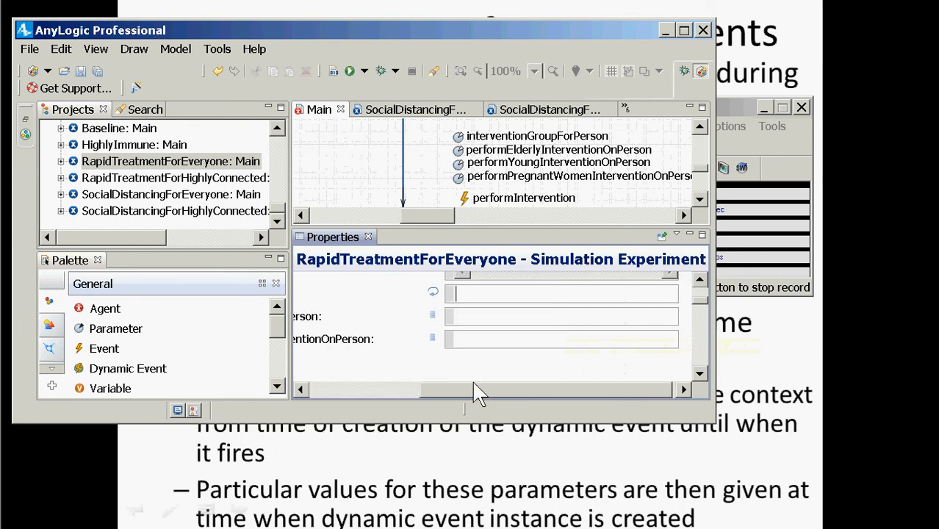
Review the performIntervention event's action code, from the population loop through the Control, Young, Elderly and PregnantWomen cases.
left_click(470, 213)
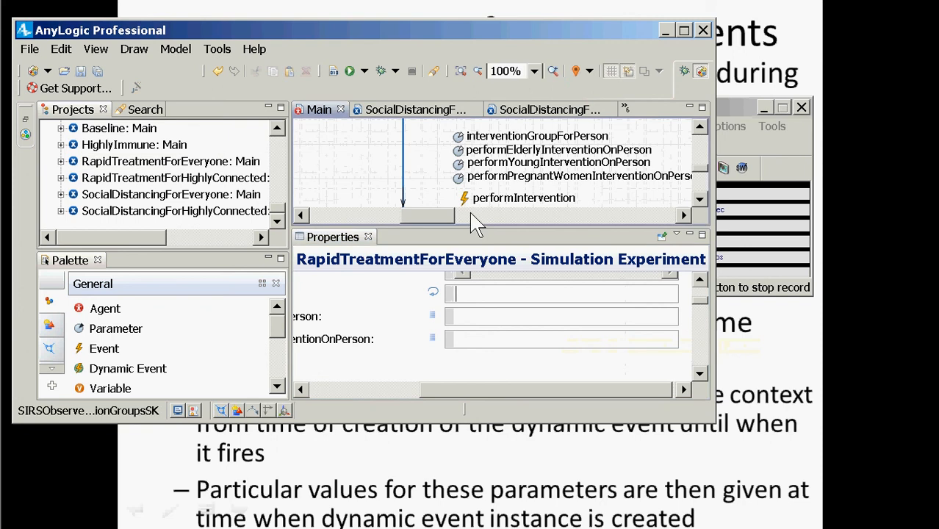
left_click(506, 198)
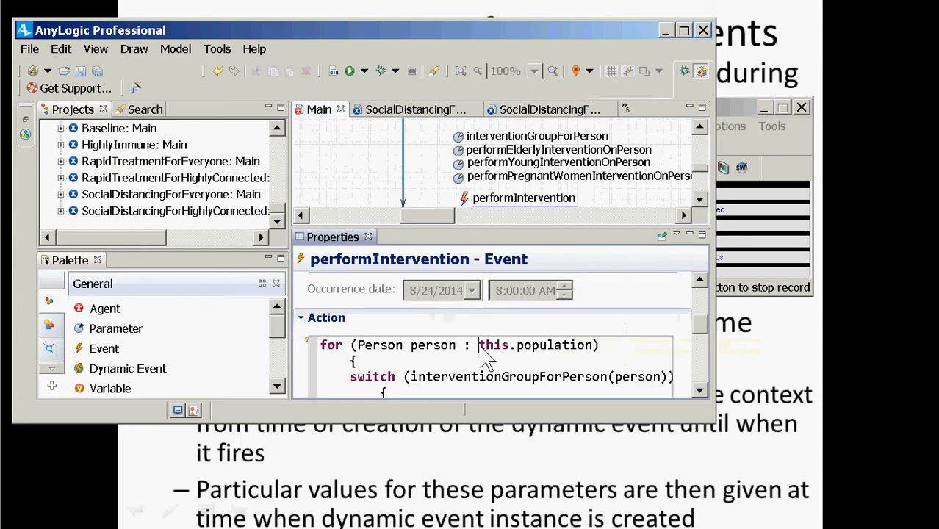
scroll(485, 357, "down", 3)
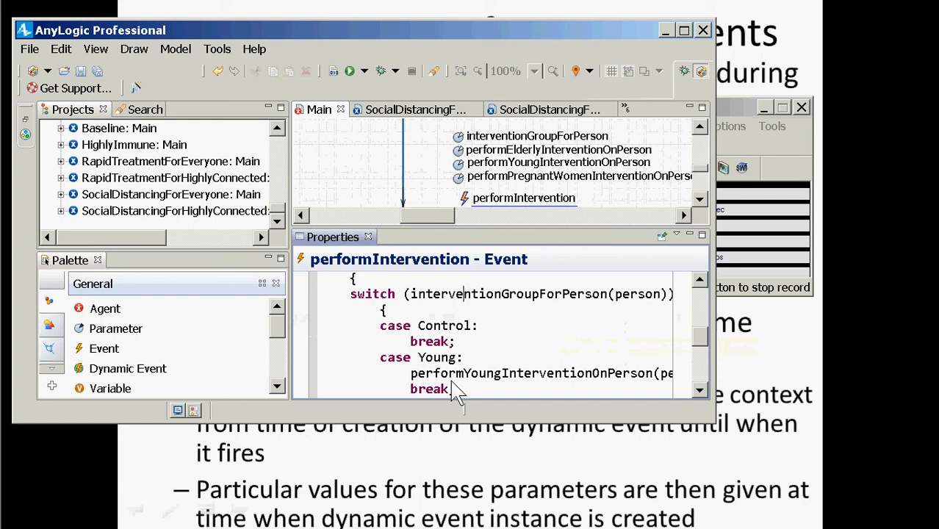
scroll(470, 375, "down", 3)
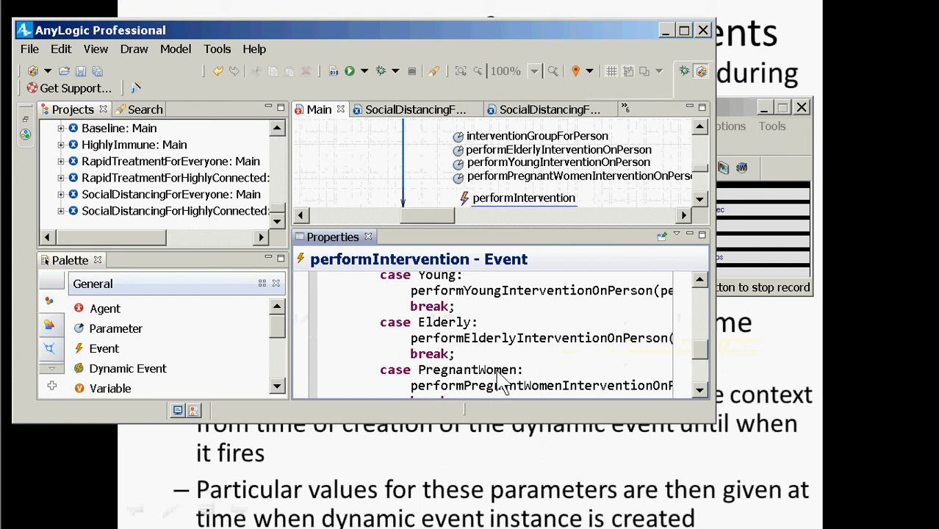
scroll(501, 378, "up", 5)
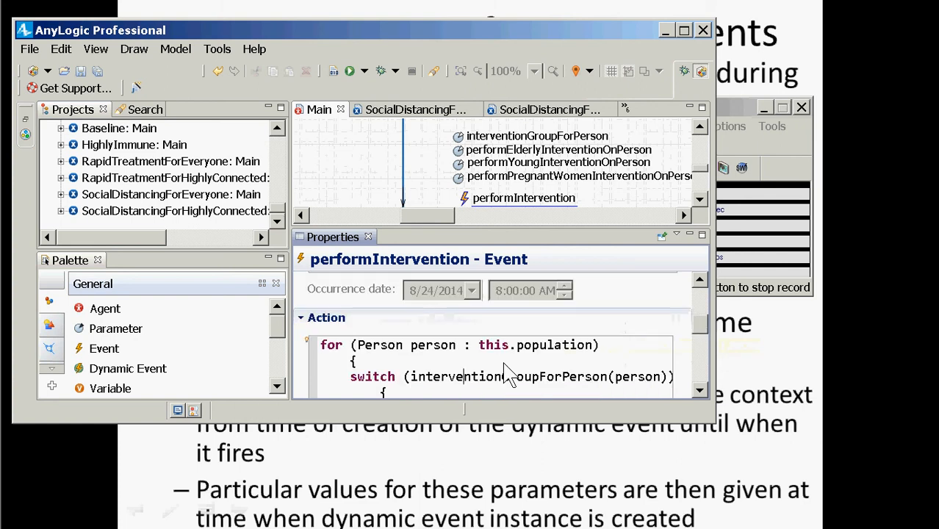
scroll(505, 376, "down", 1)
scroll(509, 375, "down", 1)
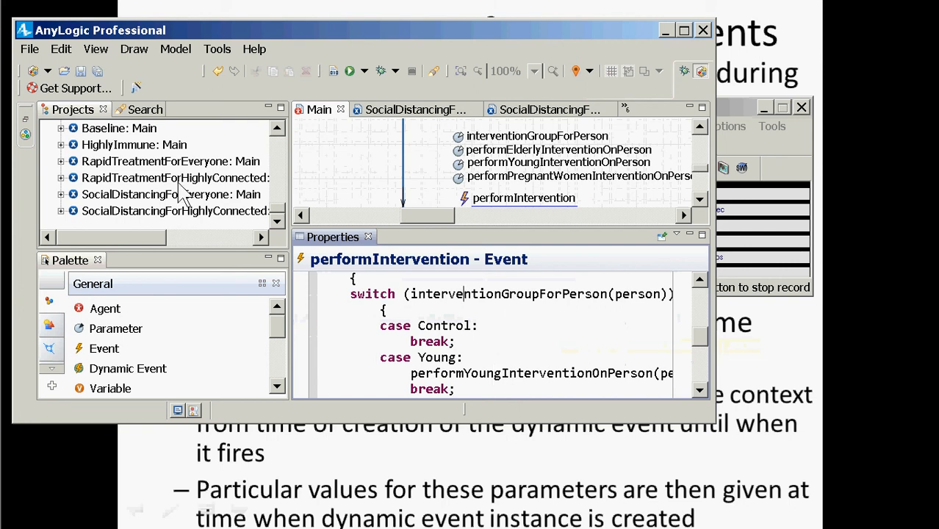
Rename the Young, Elderly and PregnantWomen options in the InterventionGroups option list as Group1, Group2 and Group3.
left_click(279, 163)
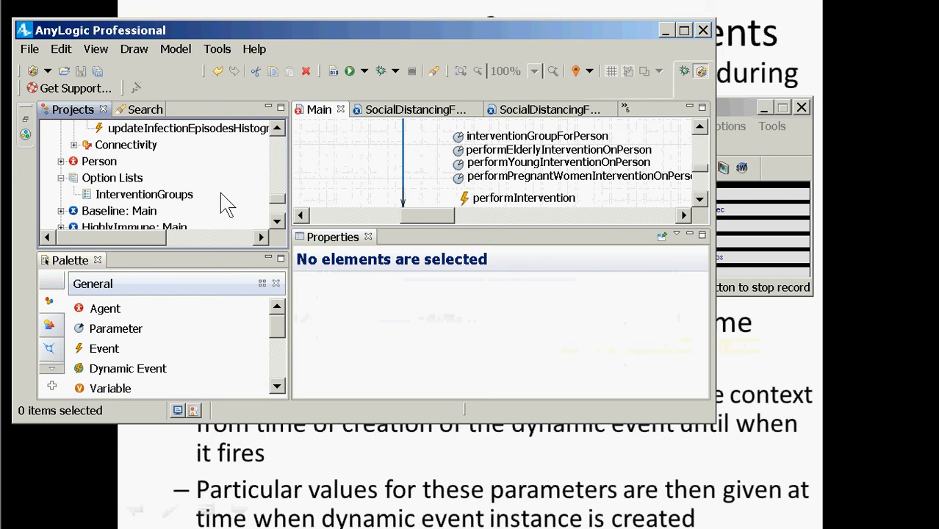
left_click(164, 195)
left_click(443, 357)
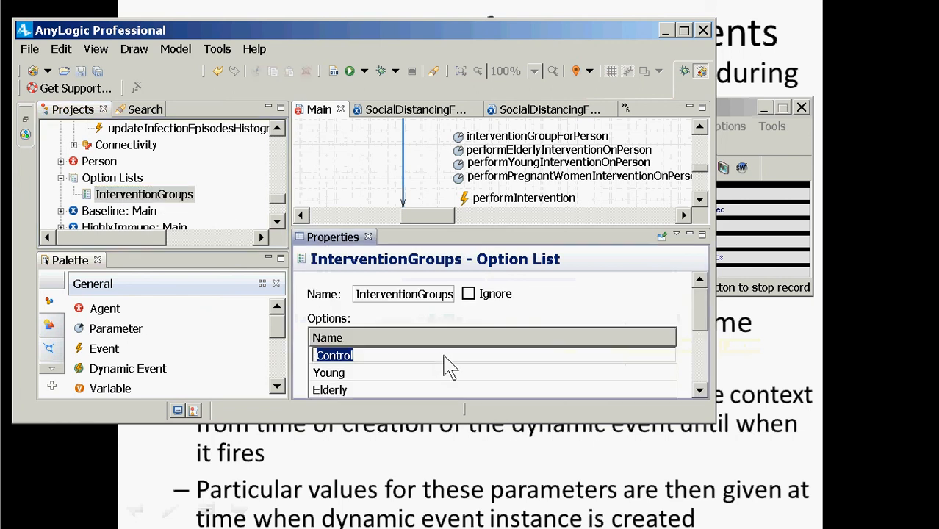
scroll(412, 366, "down", 1)
left_click(358, 331)
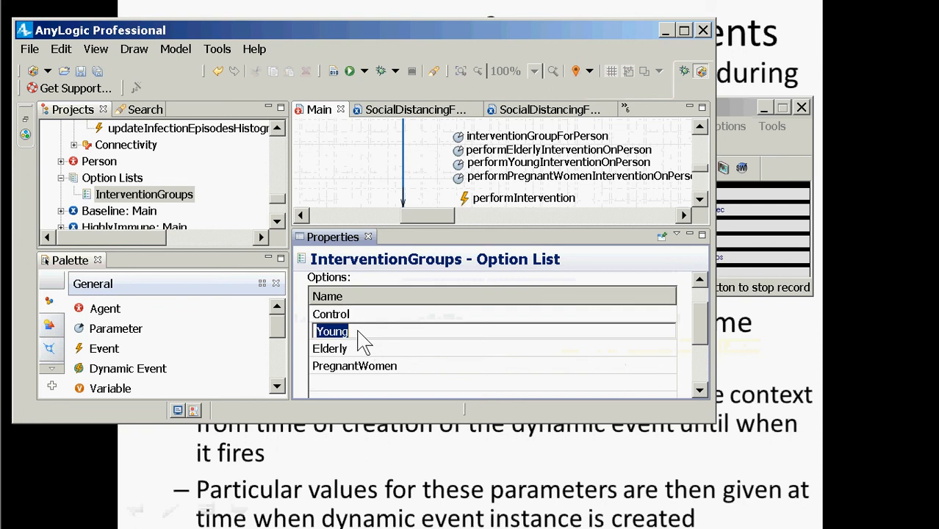
type("Group1")
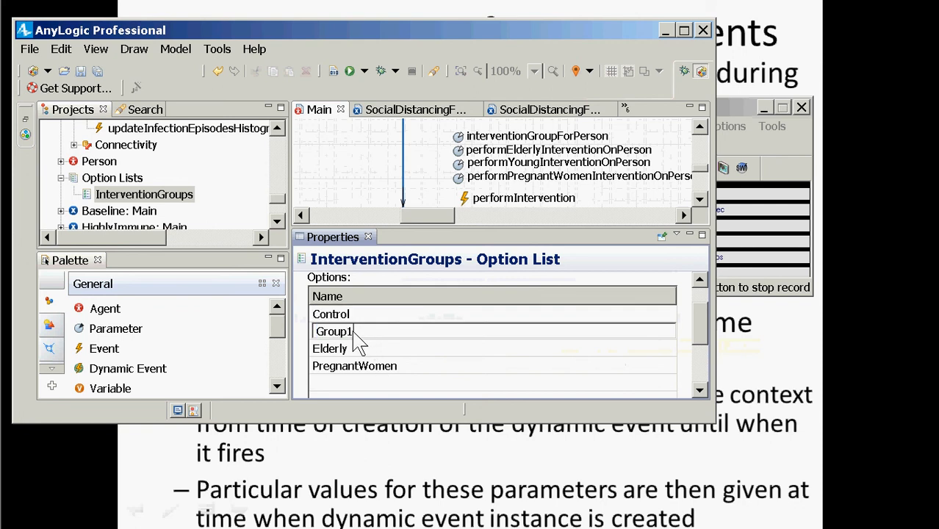
left_click(334, 349)
type("Gr")
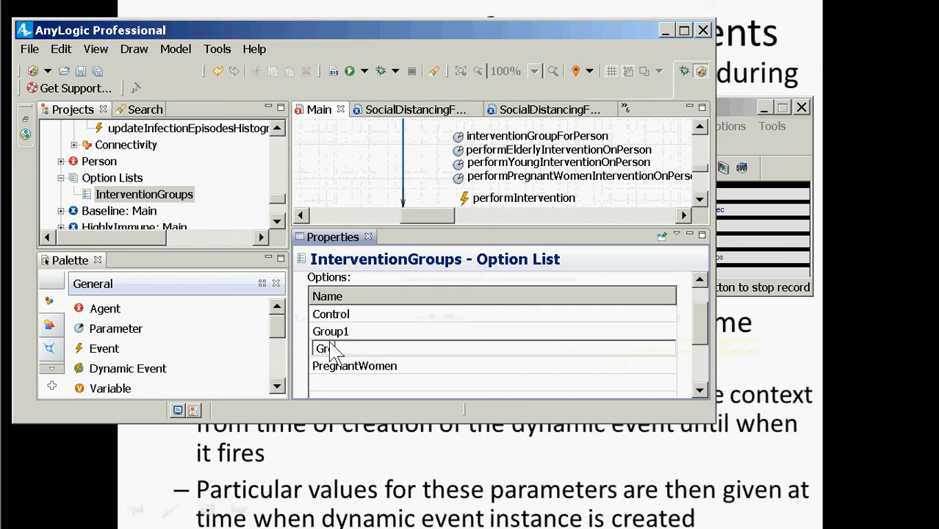
type("oup2")
left_click(321, 367)
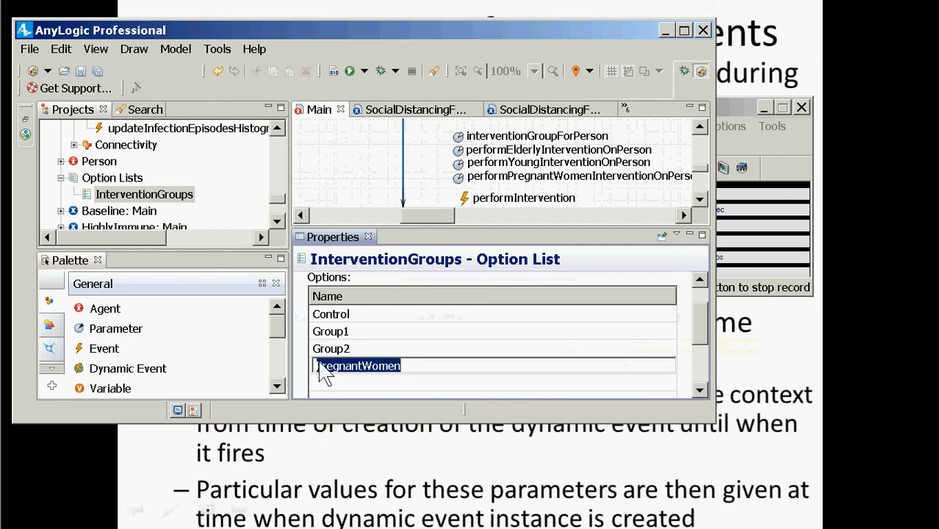
type("Group3")
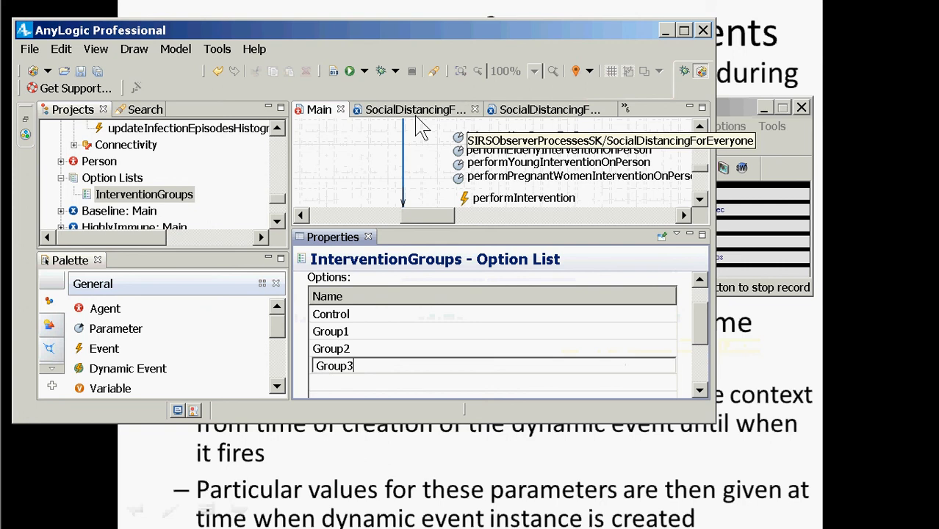
Replace "Elder" with Group1 in the performElderlyInterventionOnPerson parameter's name, making it performGroup1lyInterventionOnPerson.
left_click(463, 162)
left_click(460, 153)
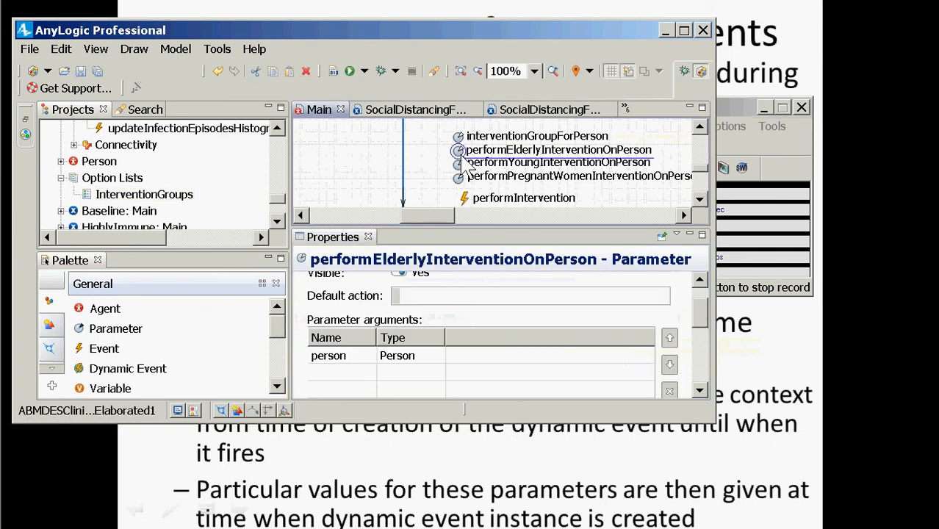
scroll(462, 315, "up", 1)
left_click(463, 298)
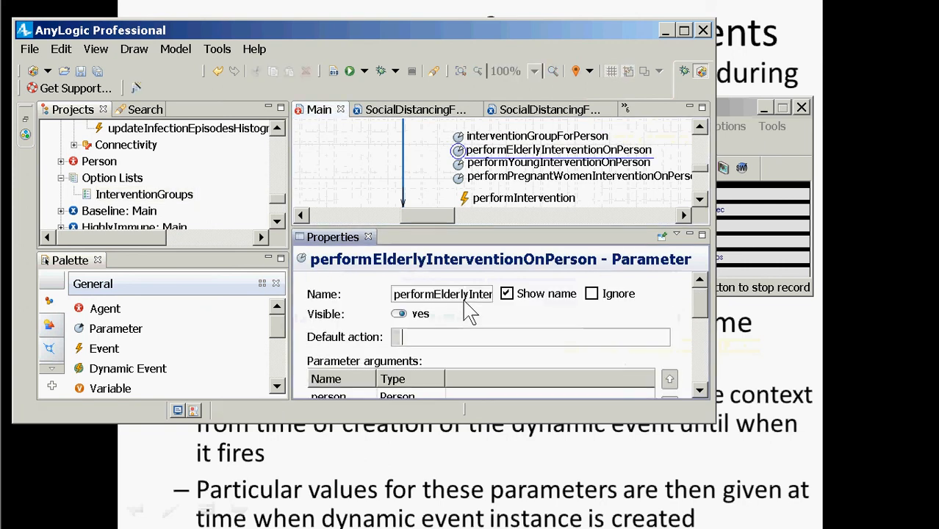
key("shift+Left")
key("shift+Left")
key("shift+Left")
key("shift+Left")
key("shift+Left")
key("shift+Left")
key("shift+Left")
key("shift+Left")
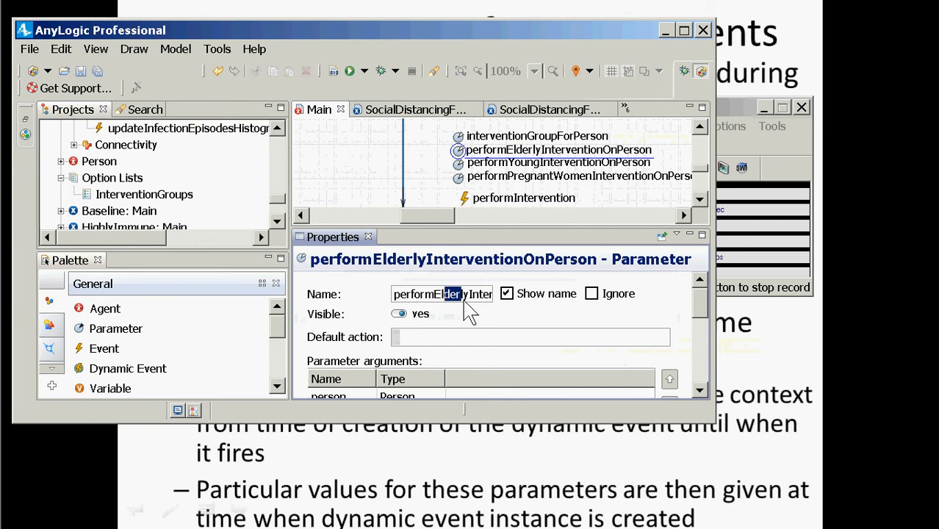
key("shift+Right")
key("shift+Right")
type("Group1")
Rename the performYoungInterventionOnPerson parameter as performGroup2InterventionOnPerson.
left_click(466, 163)
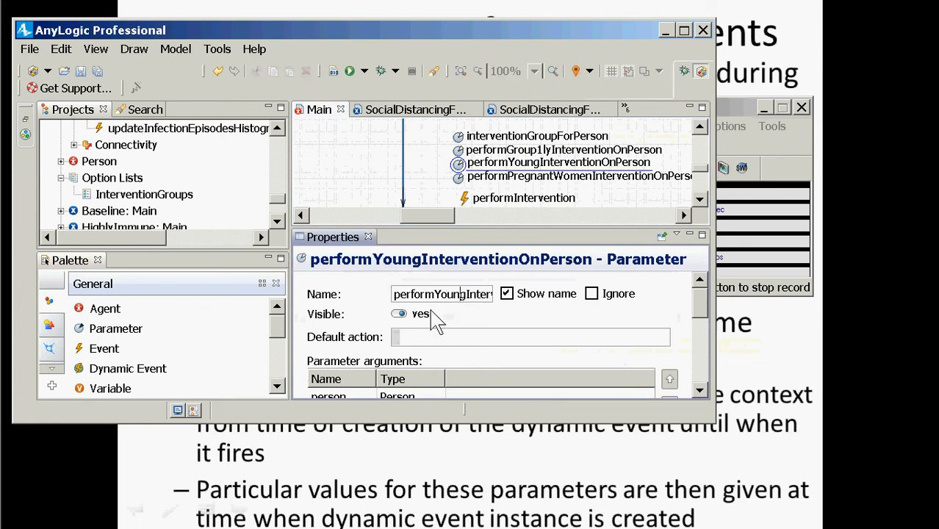
key("shift+Left")
key("shift+Left")
key("shift+Left")
key("shift+Left")
key("shift+Left")
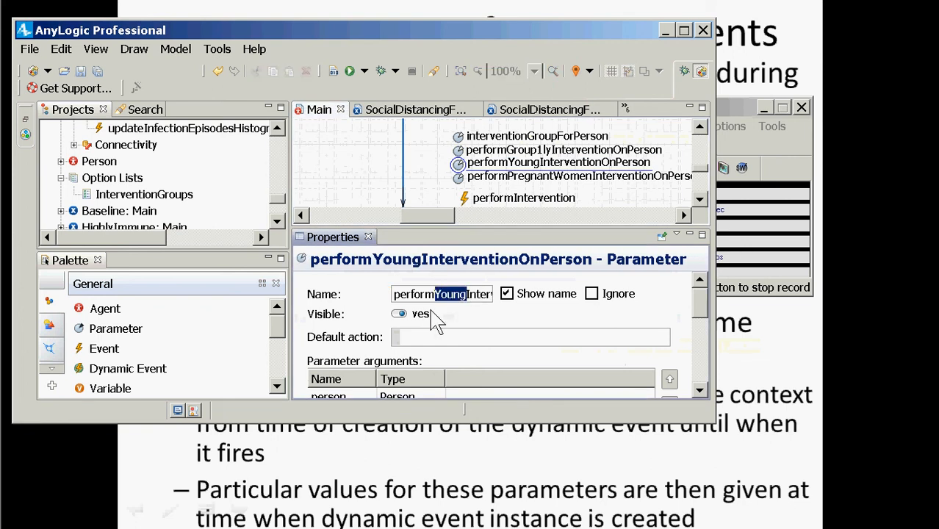
type("Group2")
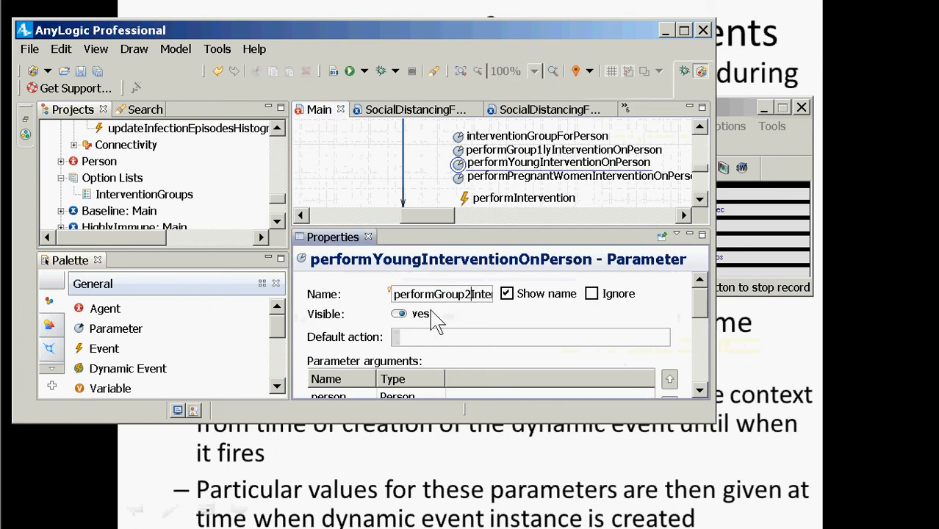
Replace "Pregnant" with Group3 in the performPregnantWomenInterventionOnPerson parameter's name, making it performGroup3WomenInterventionOnPerson.
left_click(459, 177)
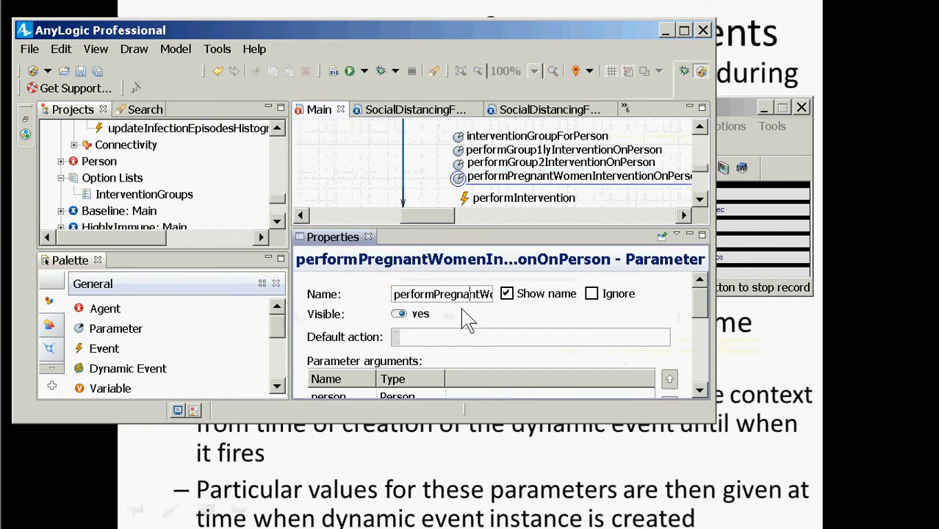
key("Right")
key("Right")
key("shift+Left")
key("shift+Left")
key("shift+Left")
key("shift+Left")
key("shift+Left")
key("shift+Left")
key("shift+Left")
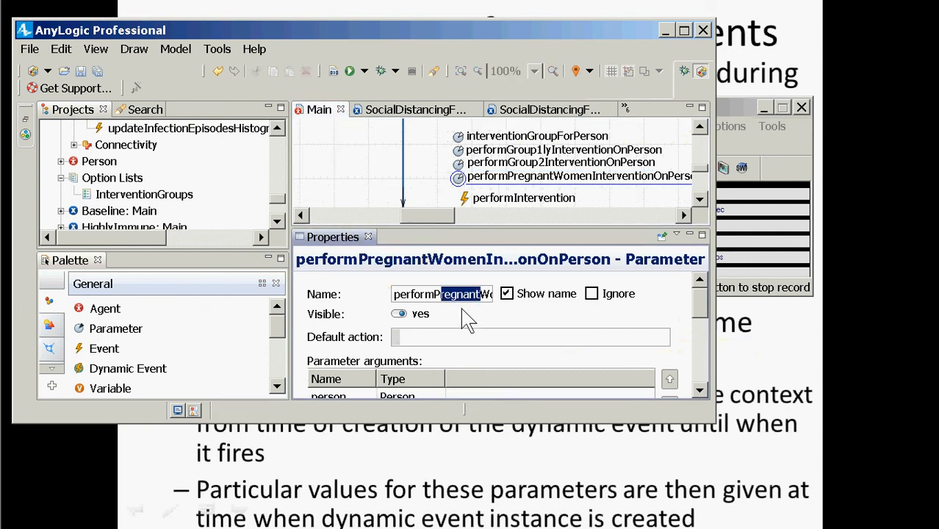
key("shift+Left")
type("Group")
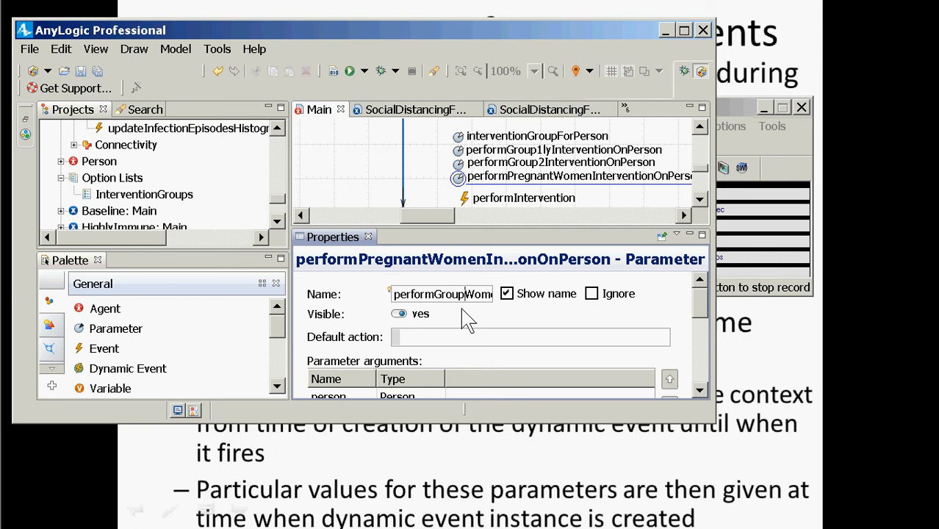
scroll(517, 324, "down", 3)
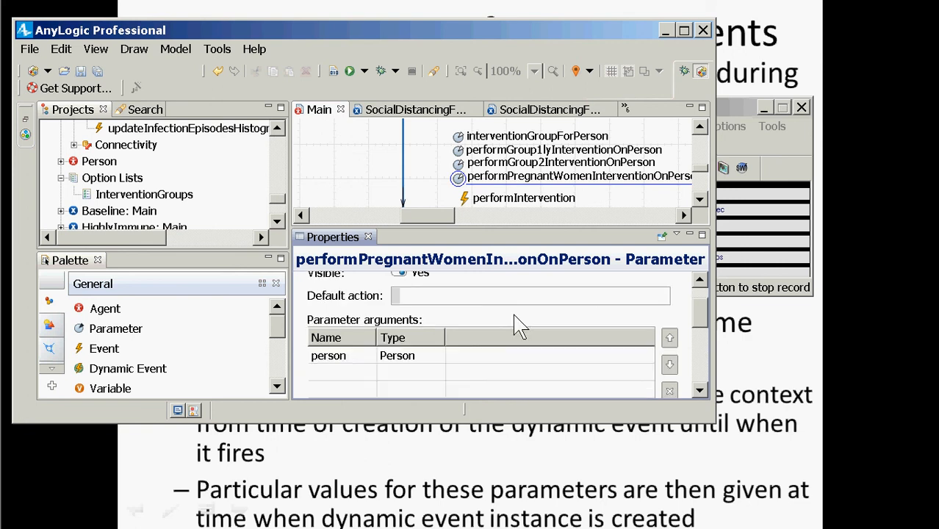
scroll(439, 342, "down", 3)
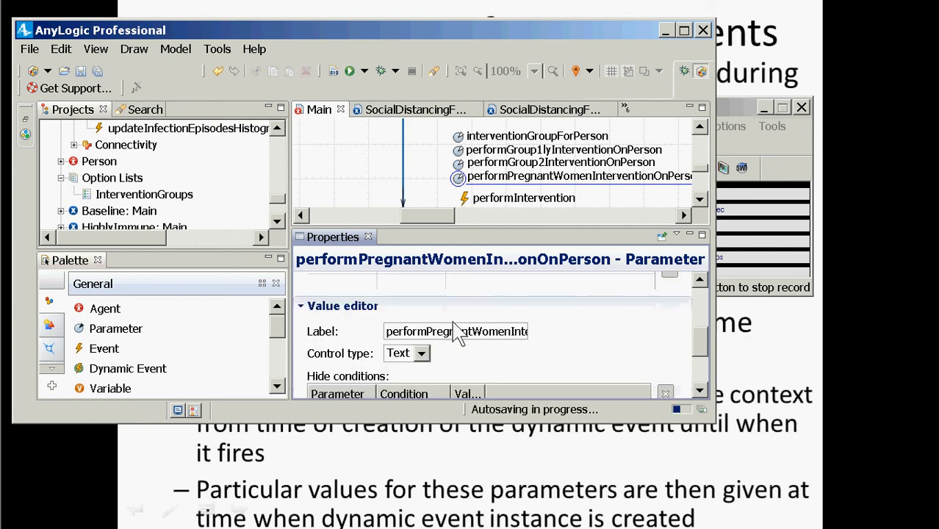
scroll(451, 332, "down", 5)
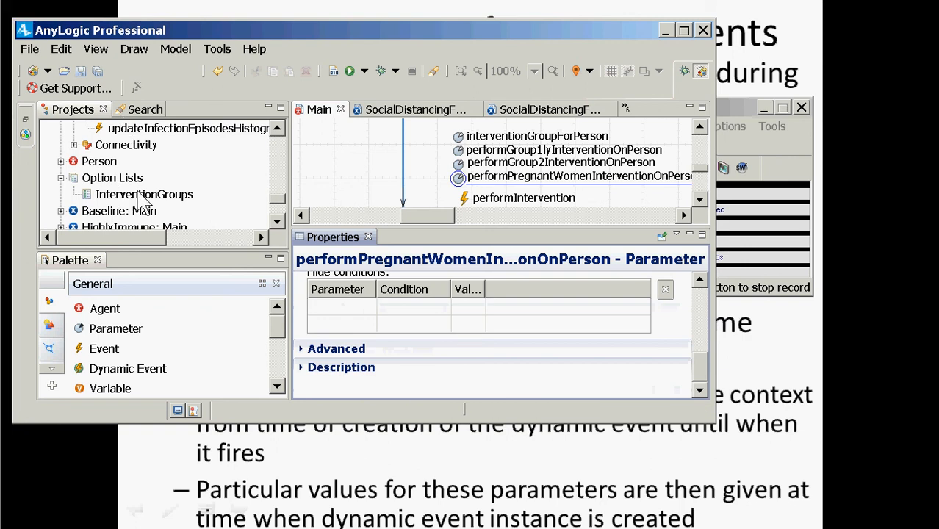
Check the InterventionGroups option names and change the Young case label in the performIntervention event's switch to Group1.
left_click(183, 195)
scroll(390, 351, "down", 2)
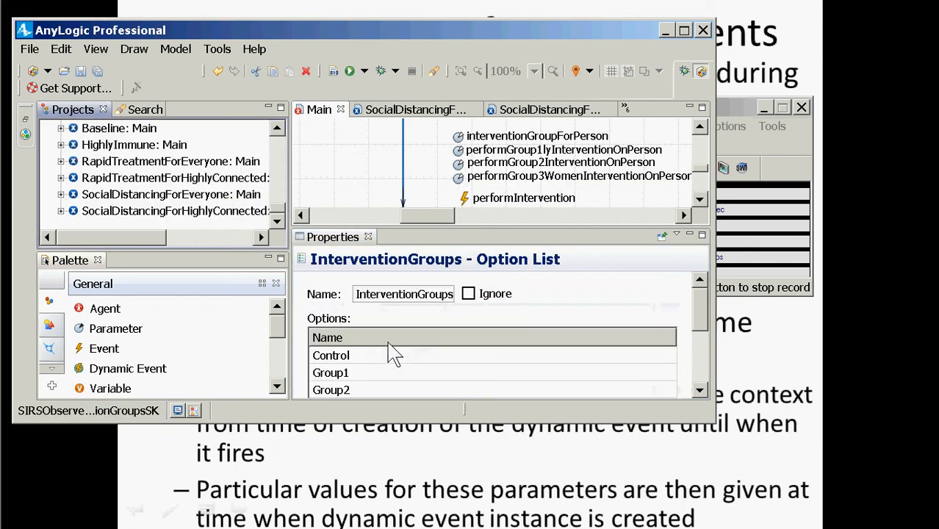
left_click(389, 373)
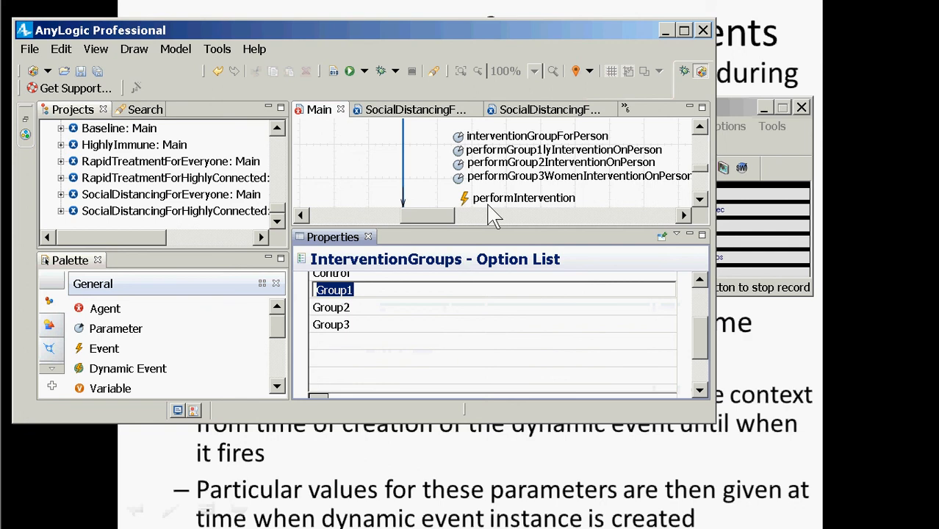
left_click(465, 200)
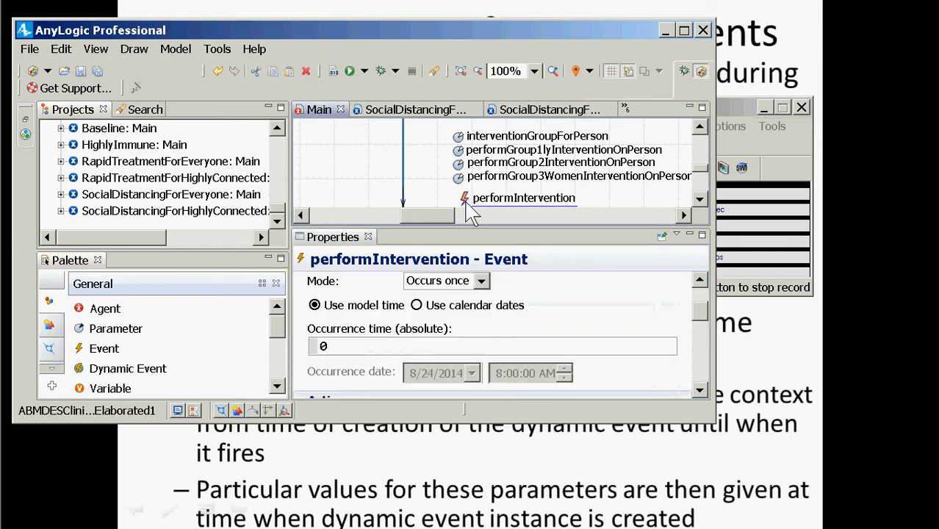
scroll(544, 308, "down", 5)
scroll(542, 309, "down", 2)
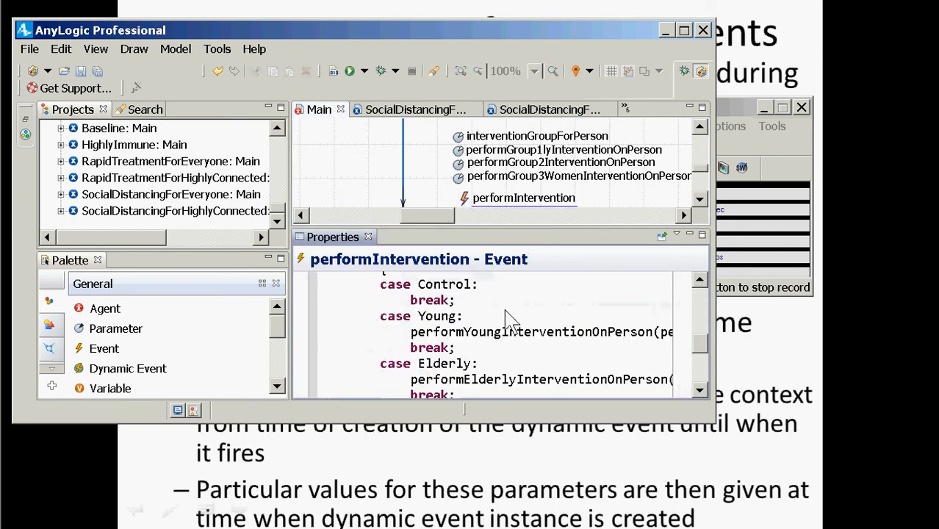
double_click(439, 317)
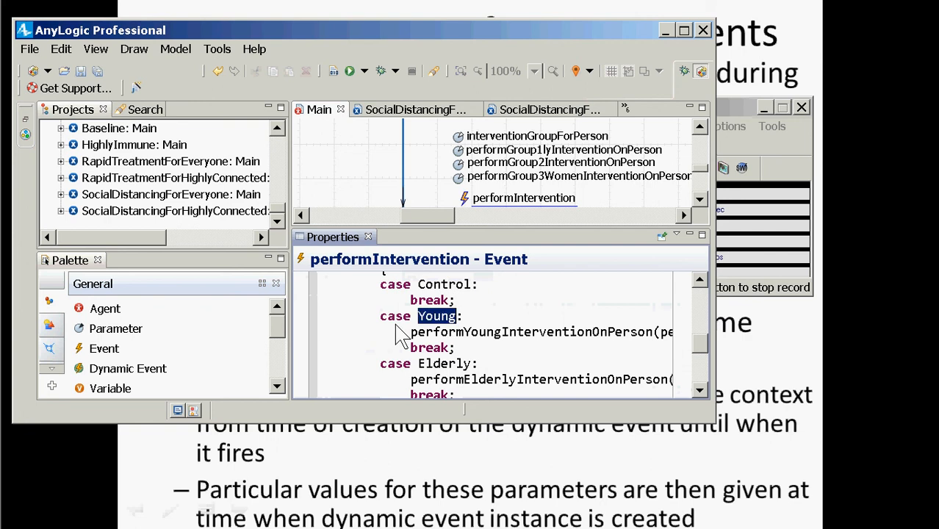
type("Group1")
key("BackSpace")
key("ctrl+space")
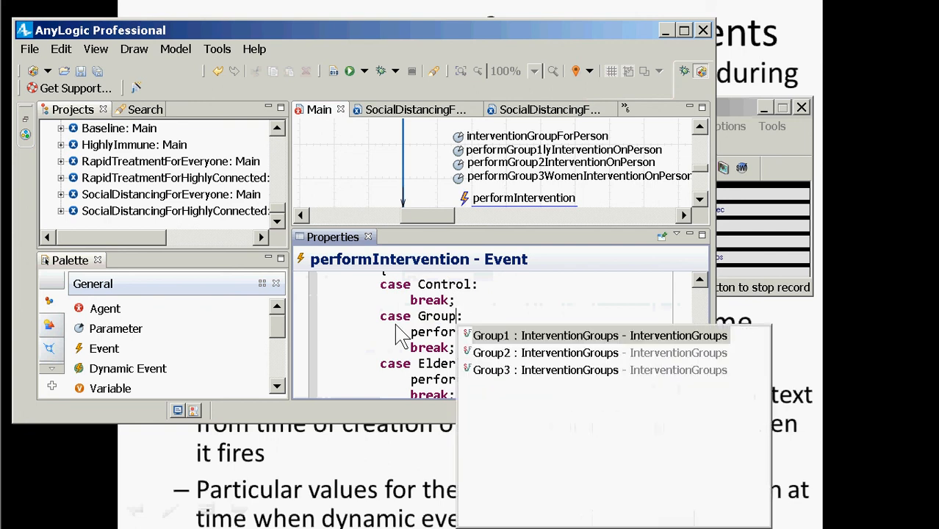
key("Return")
Copy the Group1 label and reuse it to change the Elderly case label to Group2.
key("ctrl+shift+Left")
key("ctrl+c")
key("Left")
key("Down")
key("Down")
key("Down")
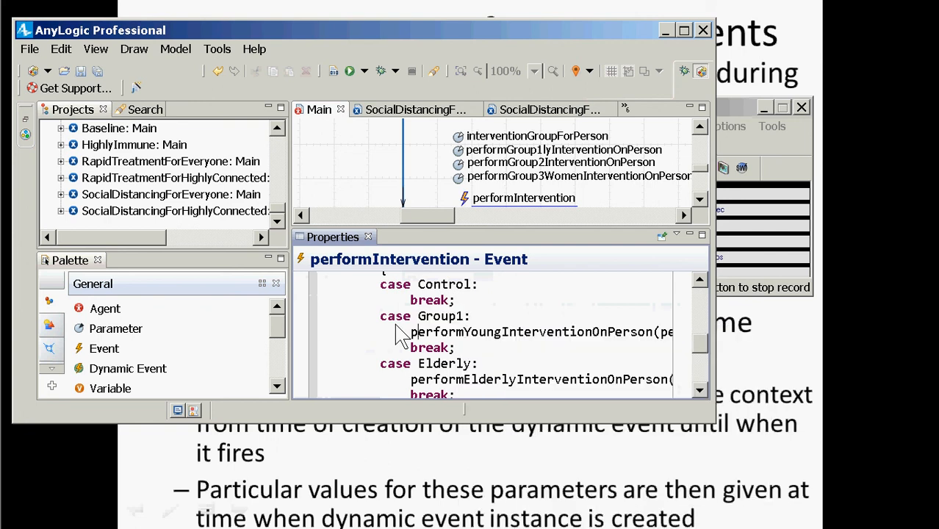
key("ctrl+shift+Right")
key("ctrl+v")
key("BackSpace")
type("2")
Change the PregnantWomen case label in the switch to Group3.
key("Down")
key("Down")
key("Down")
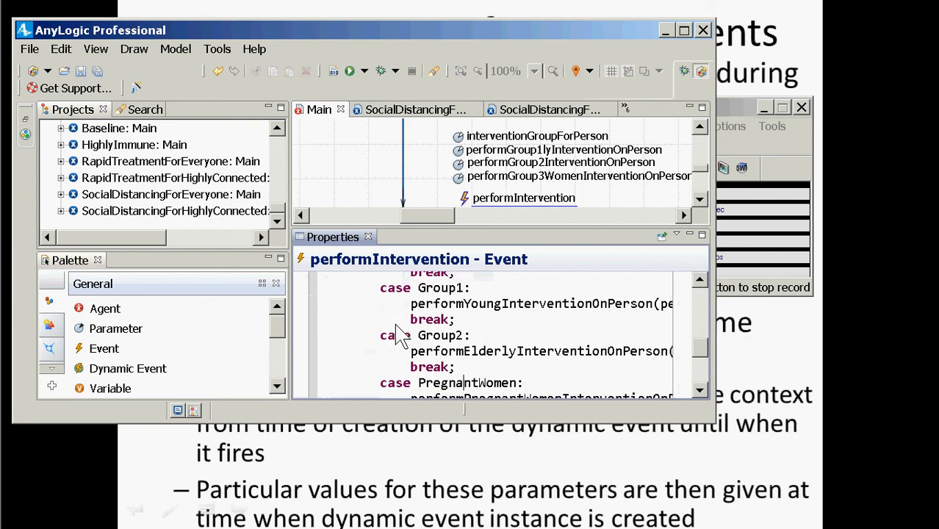
key("ctrl+Left")
key("ctrl+shift+Right")
type("Group3")
Change the function call in the Group1 case to performGroup1InterventionOnPerson.
key("Up")
key("Up")
key("Up")
key("Up")
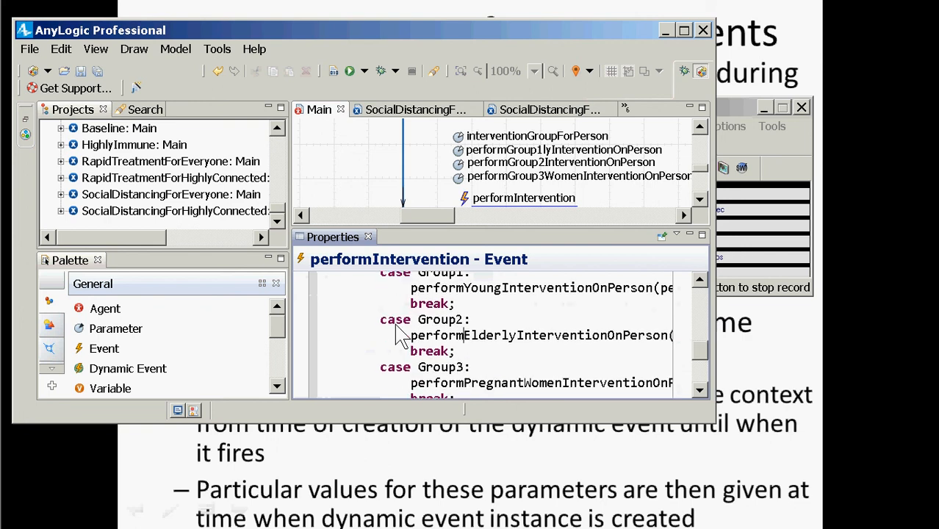
key("shift+Right")
key("shift+Right")
key("shift+Right")
key("shift+Right")
key("shift+Right")
key("shift+Right")
key("shift+Right")
key("shift+Right")
key("shift+Right")
key("Left")
key("Left")
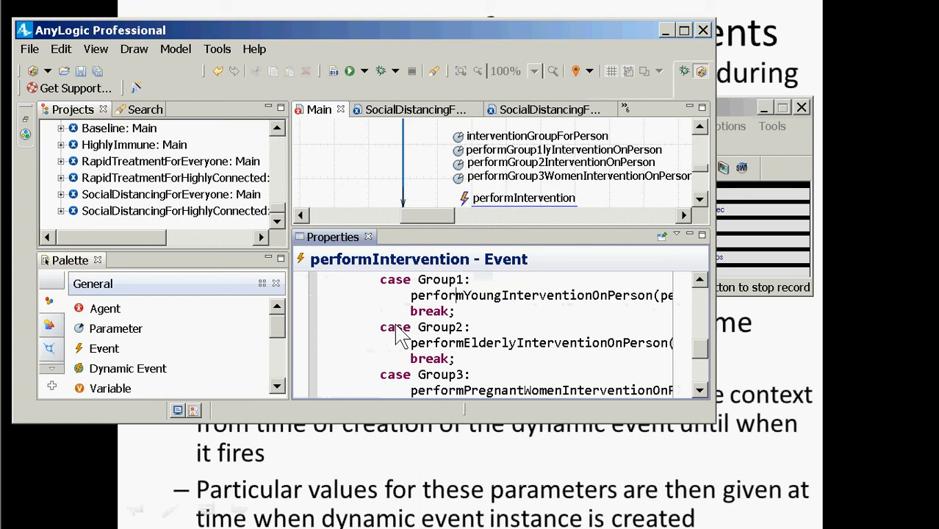
key("Right")
key("shift+Right")
key("shift+Right")
key("shift+Right")
key("shift+Right")
key("shift+Right")
type("G")
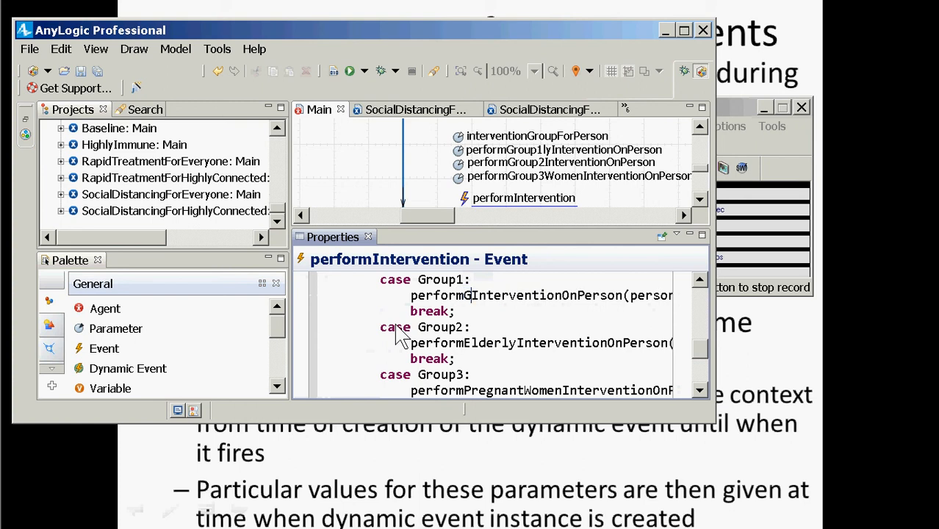
type("roup1")
Reuse the Group1 text to change the Group2 case's call to performGroup2InterventionOnPerson.
key("shift+Left")
key("shift+Left")
key("shift+Left")
key("shift+Left")
key("shift+Left")
key("shift+Left")
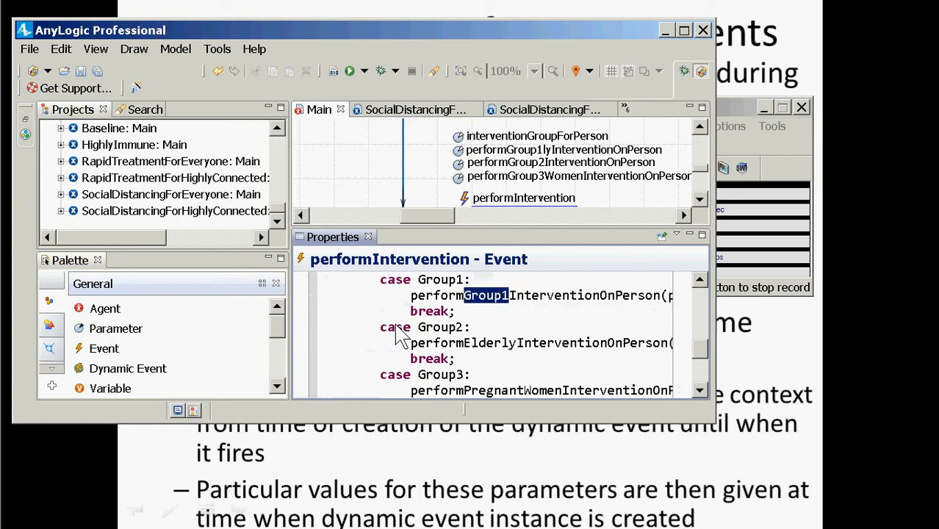
key("Down")
key("shift+Right")
key("shift+Right")
key("shift+Right")
key("shift+Right")
key("shift+Right")
key("shift+Right")
key("shift+Right")
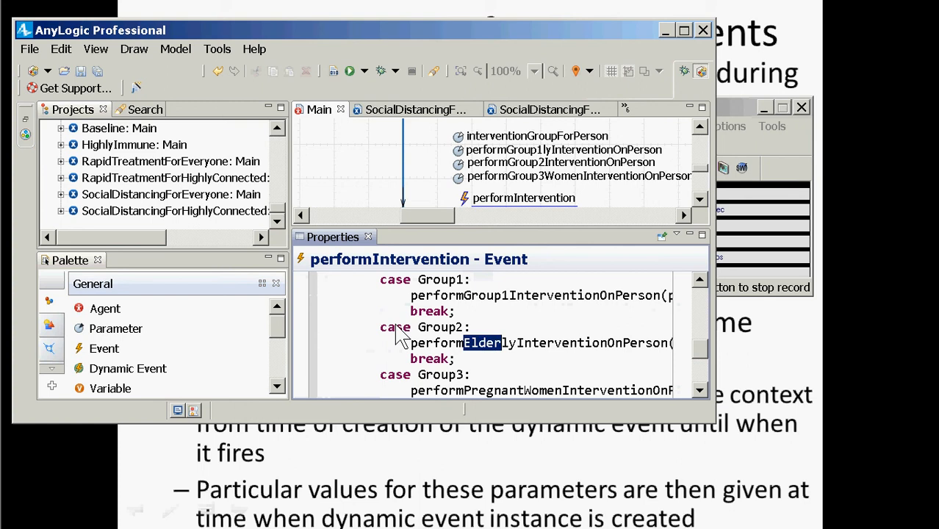
key("ctrl+v")
key("BackSpace")
type("2")
Reuse the Group1 text to change the Group3 case's call to performGroup3InterventionOnPerson and save the model.
key("Down")
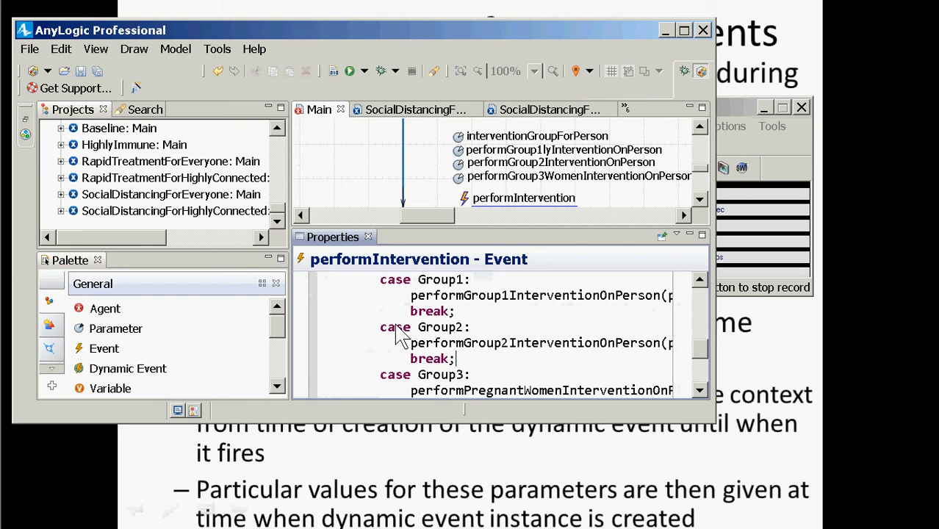
key("Down")
key("Down")
key("Left")
key("Left")
key("Left")
key("Left")
key("Left")
key("Left")
key("ctrl+shift+Right")
key("ctrl+shift+Right")
key("ctrl+shift+Right")
key("ctrl+shift+Right")
key("ctrl+shift+Right")
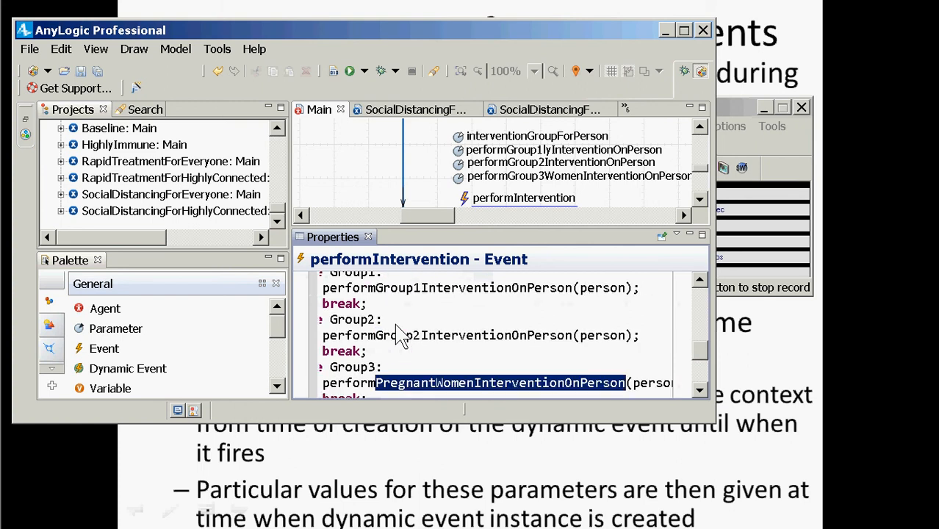
key("shift+Left")
key("shift+Left")
key("shift+Left")
key("shift+Left")
key("shift+Left")
key("shift+Left")
key("shift+Left")
key("shift+Left")
key("shift+Left")
key("shift+Left")
key("shift+Left")
key("shift+Left")
key("shift+Left")
key("shift+Left")
key("shift+Left")
key("shift+Left")
key("shift+Left")
key("shift+Left")
key("shift+Left")
key("shift+Left")
key("ctrl+v")
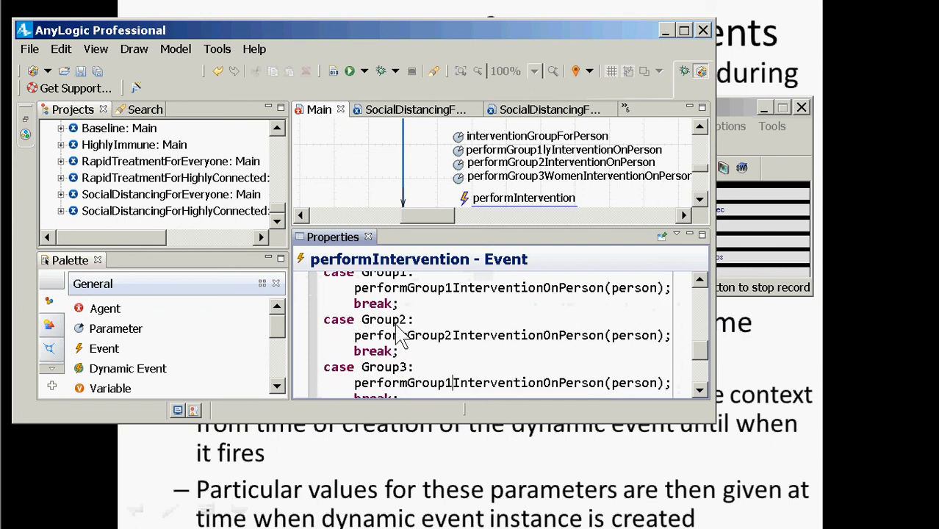
key("shift+Left")
type("3")
key("ctrl+s")
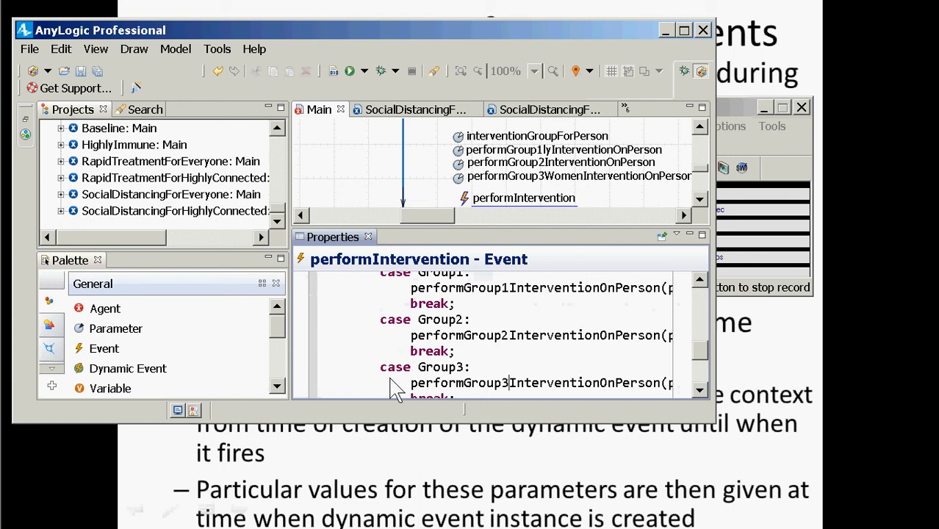
Rename the performGroup1lyInterventionOnPerson parameter to performGroup1InterventionOnPerson and save the model.
scroll(518, 357, "up", 1)
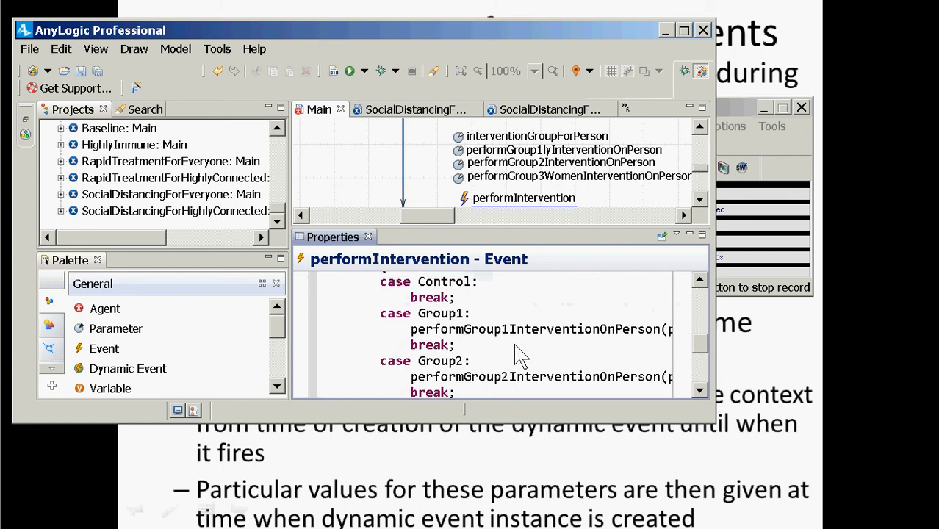
scroll(513, 329, "down", 1)
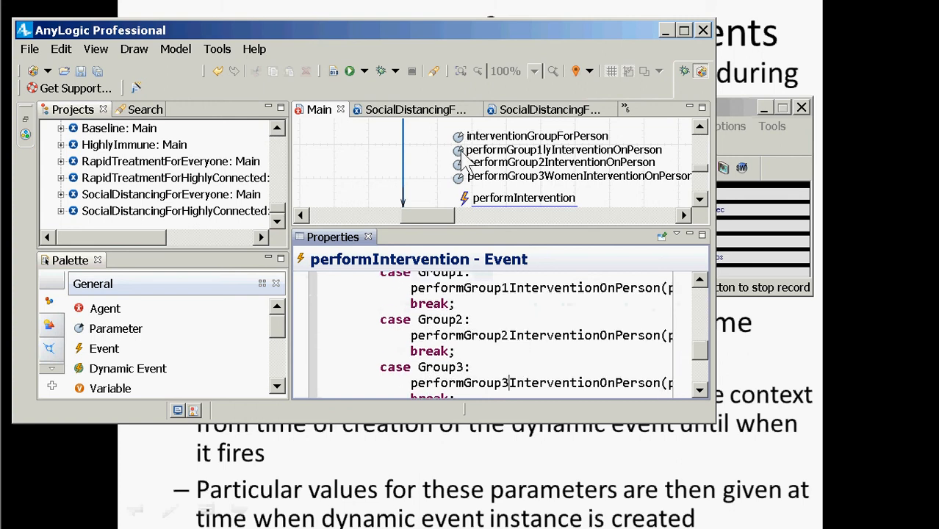
left_click(461, 151)
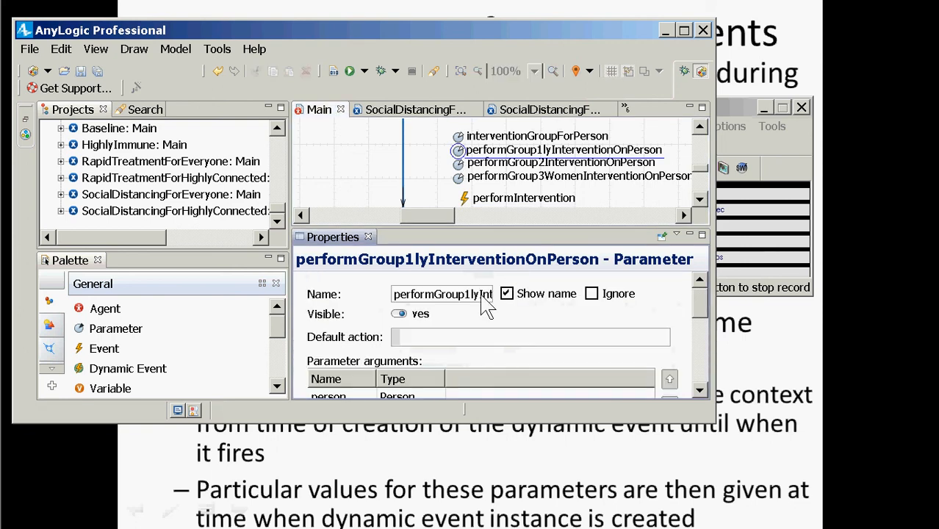
left_click_drag(474, 295, 465, 295)
key("BackSpace")
key("Return")
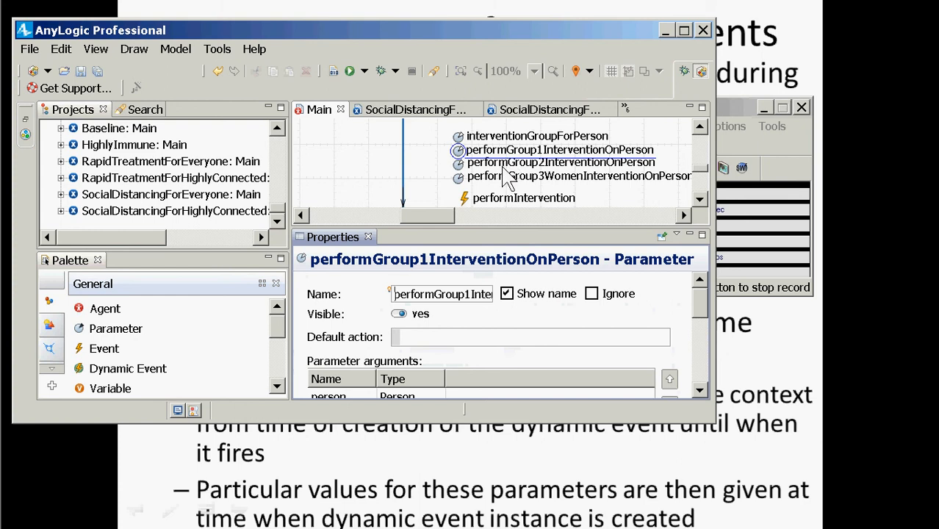
key("ctrl+s")
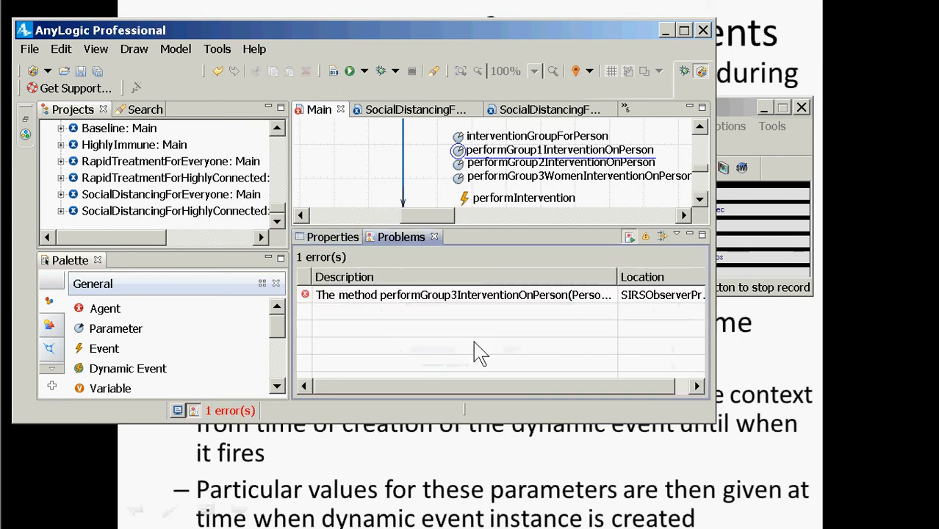
Open the source of the reported performGroup3InterventionOnPerson error and examine the function name in the performIntervention code.
double_click(478, 295)
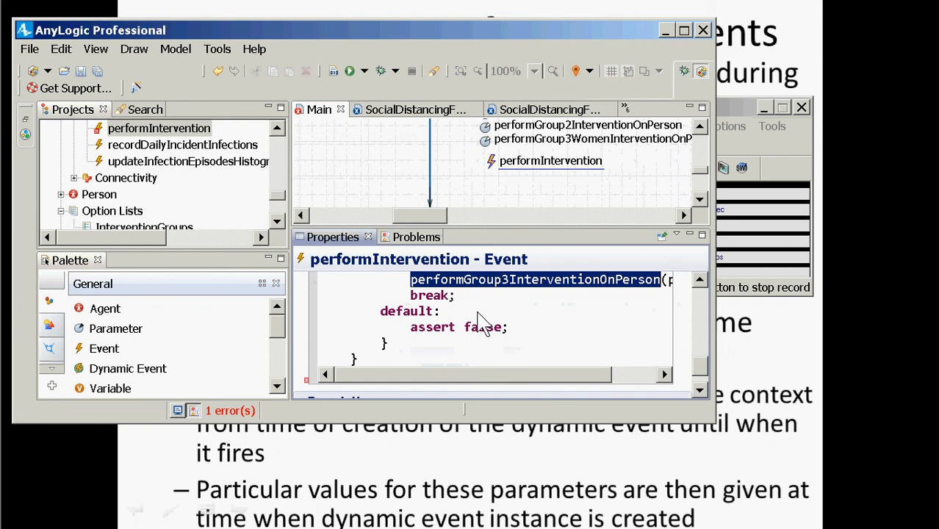
left_click(517, 281)
key("ctrl+Right")
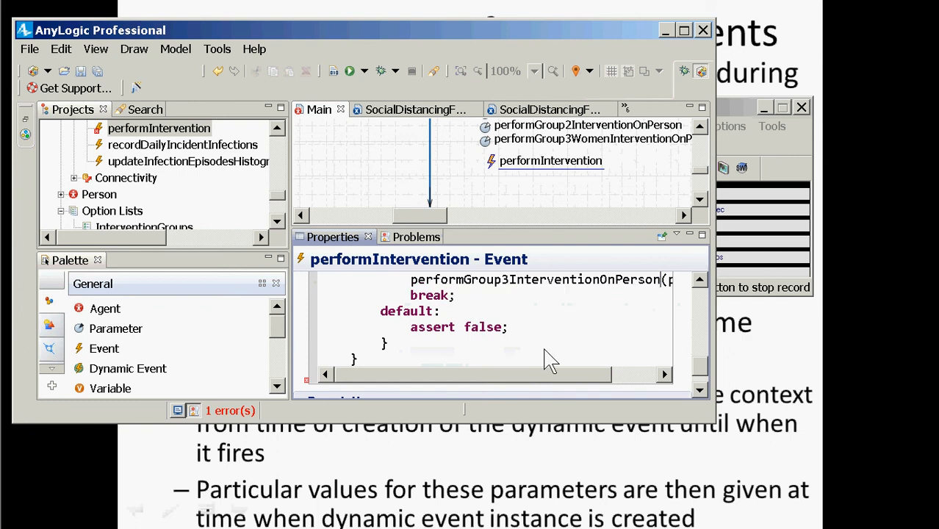
key("ctrl+Left")
key("Right")
key("Right")
key("Right")
key("Right")
key("Right")
key("Right")
key("Right")
key("Right")
key("Right")
key("Right")
key("Right")
key("Right")
key("Right")
key("Right")
key("Right")
key("Right")
key("Right")
key("Right")
Rename the performGroup3WomenInterventionOnPerson parameter to performGroup3InterventionOnPerson and save the model.
left_click(554, 144)
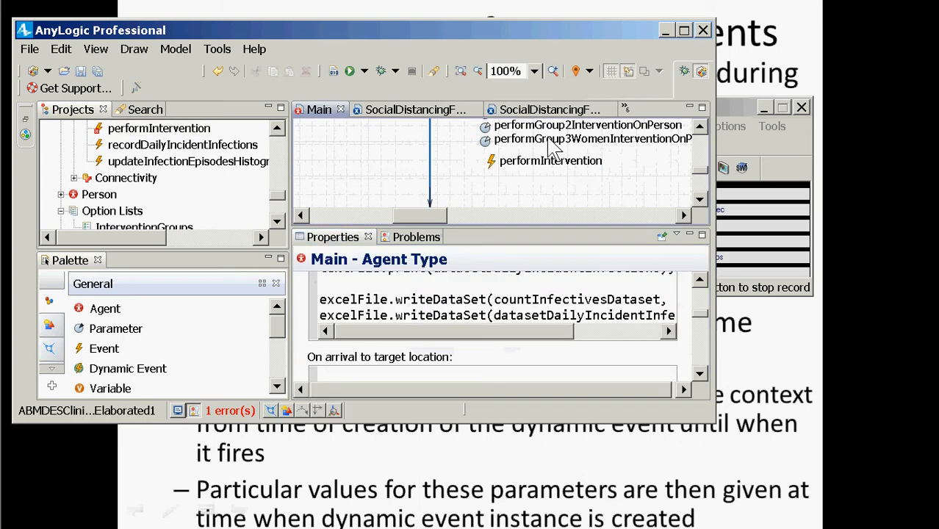
left_click(485, 141)
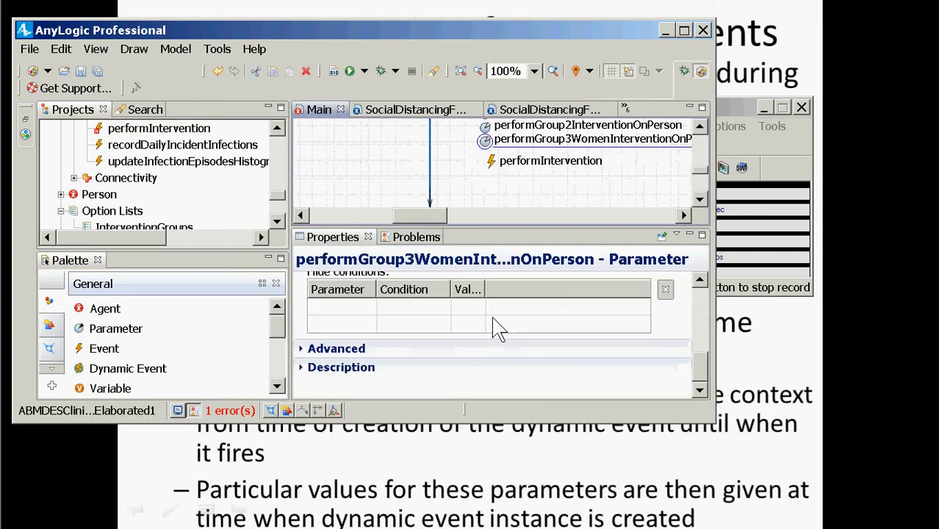
scroll(503, 361, "up", 6)
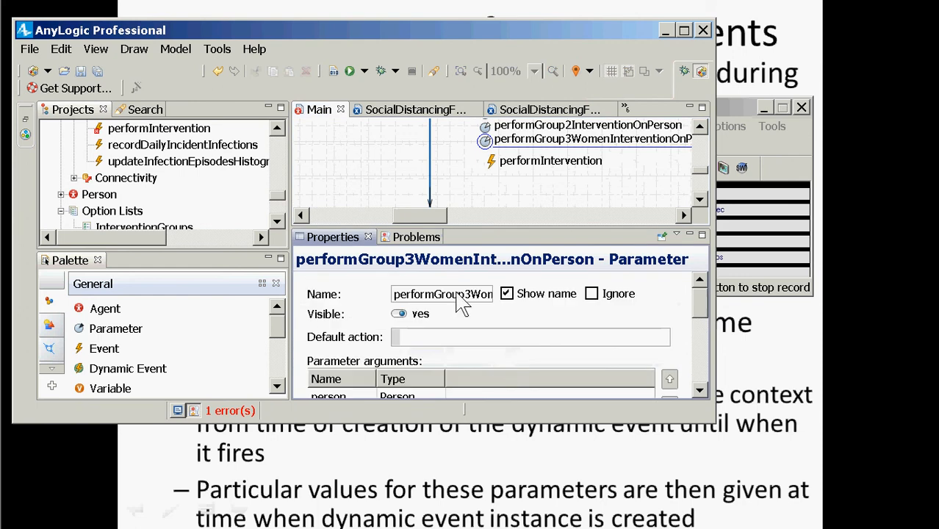
left_click_drag(470, 295, 471, 318)
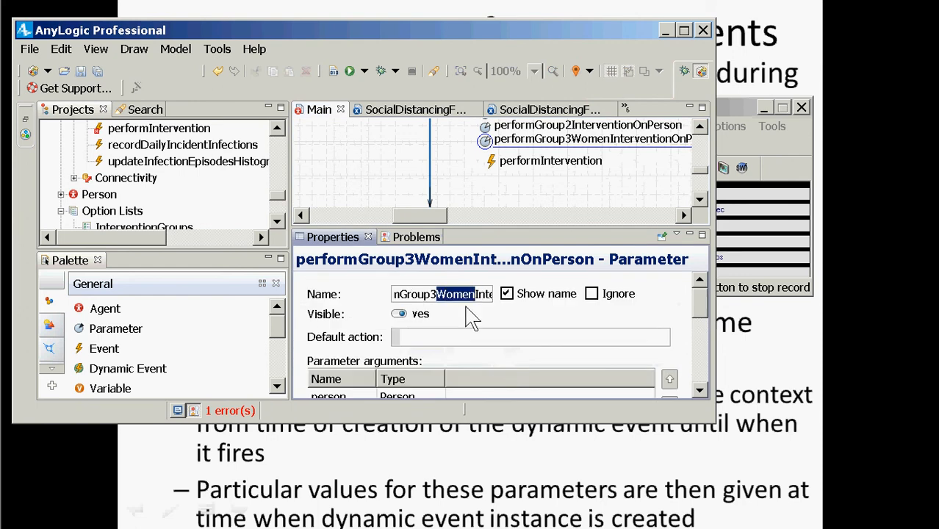
key("BackSpace")
key("Return")
key("ctrl+s")
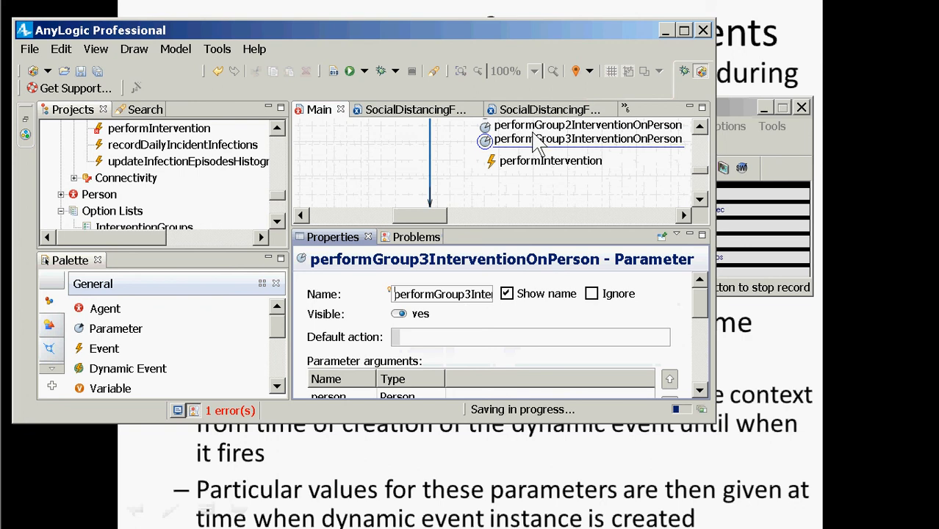
Examine the properties of the interventionGroupForPerson parameter in Main.
left_click(496, 176)
scroll(497, 175, "up", 1)
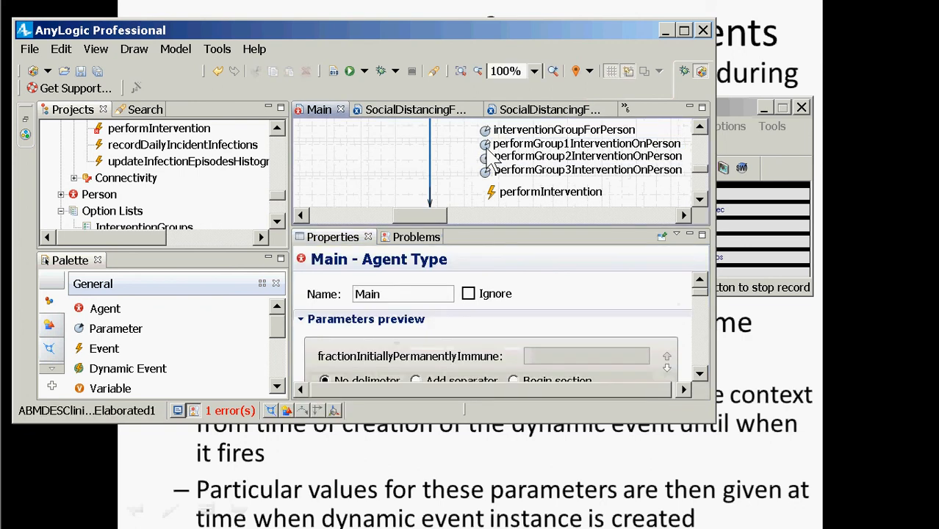
left_click(485, 133)
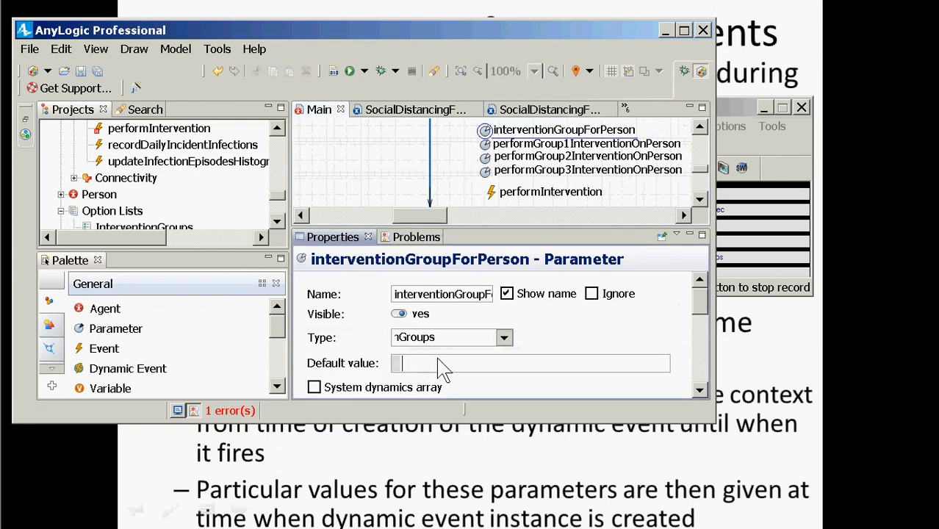
scroll(441, 367, "down", 5)
scroll(443, 363, "down", 5)
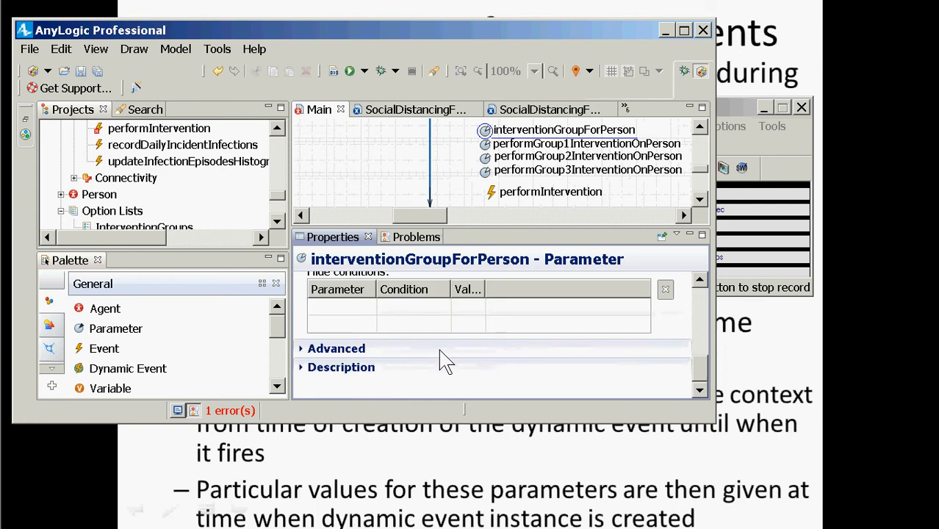
scroll(490, 342, "up", 4)
scroll(161, 176, "down", 2)
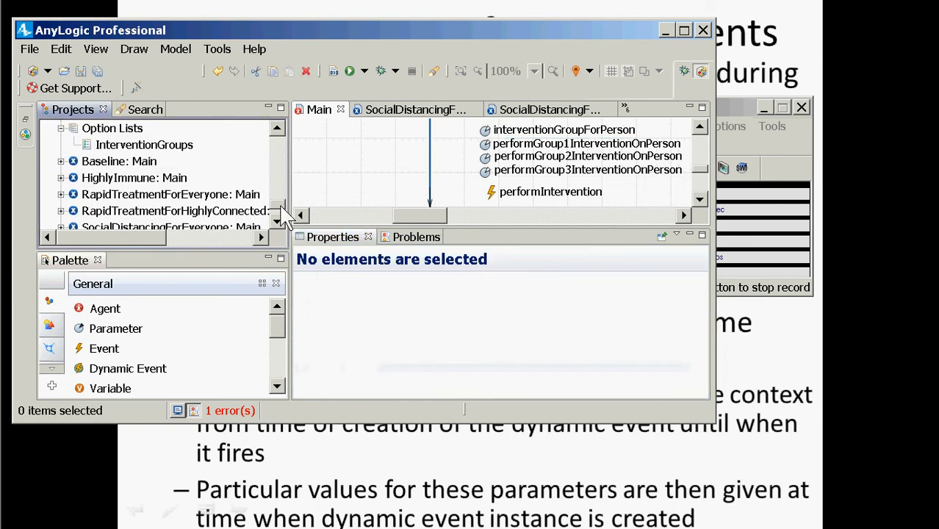
Open the RapidTreatmentForEveryone experiment, enlarge the window, and open its interventionGroupForPerson value for editing.
left_click(179, 200)
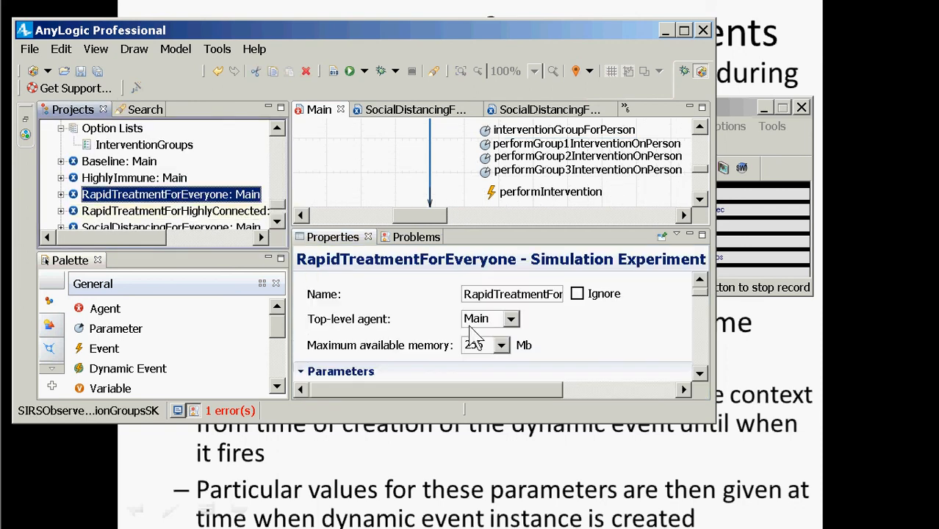
scroll(559, 339, "down", 5)
scroll(563, 339, "up", 3)
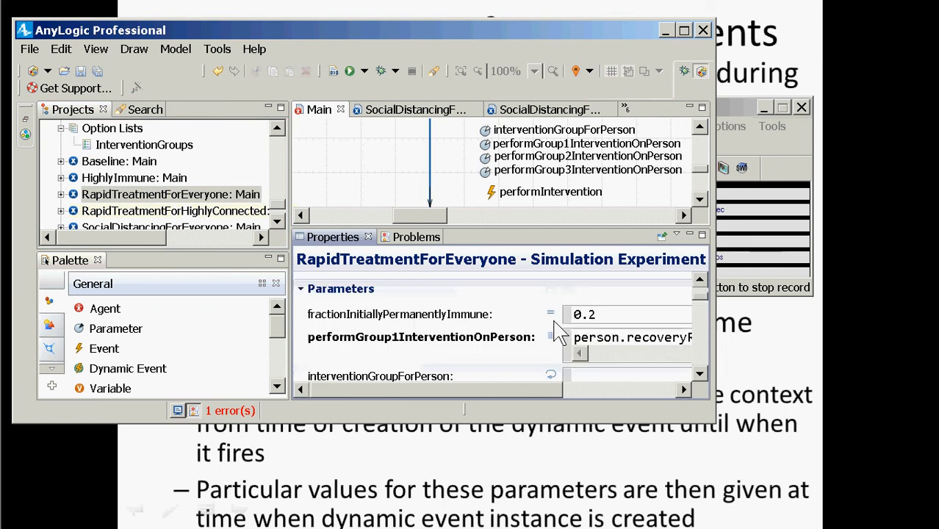
left_click(588, 339)
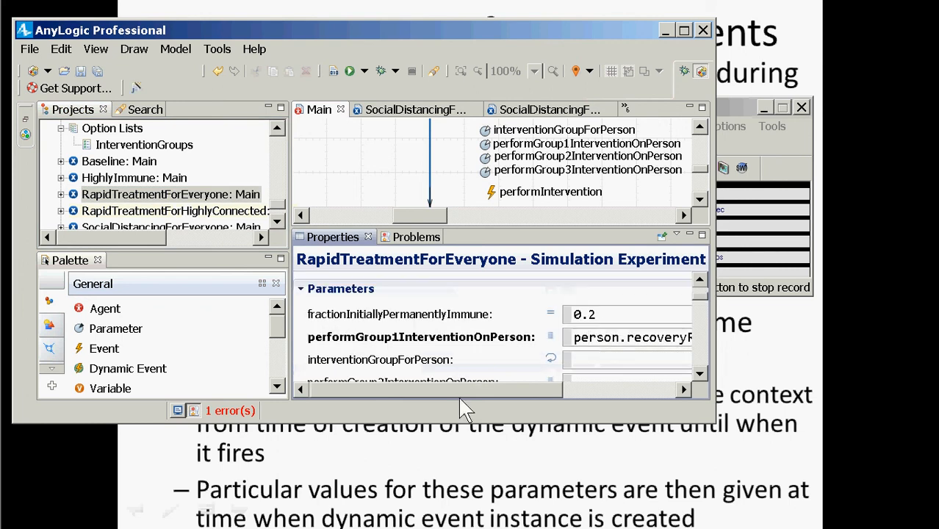
key("super+Up")
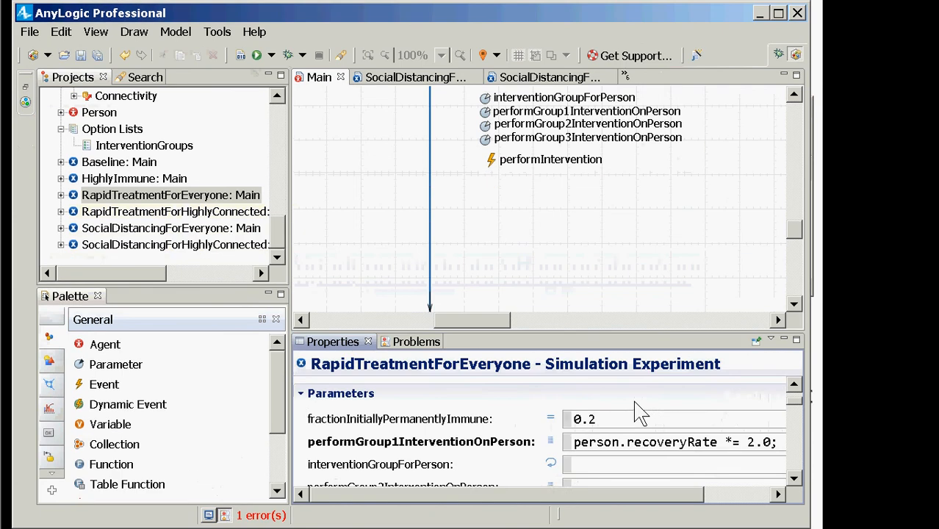
scroll(658, 441, "down", 5)
scroll(632, 397, "up", 5)
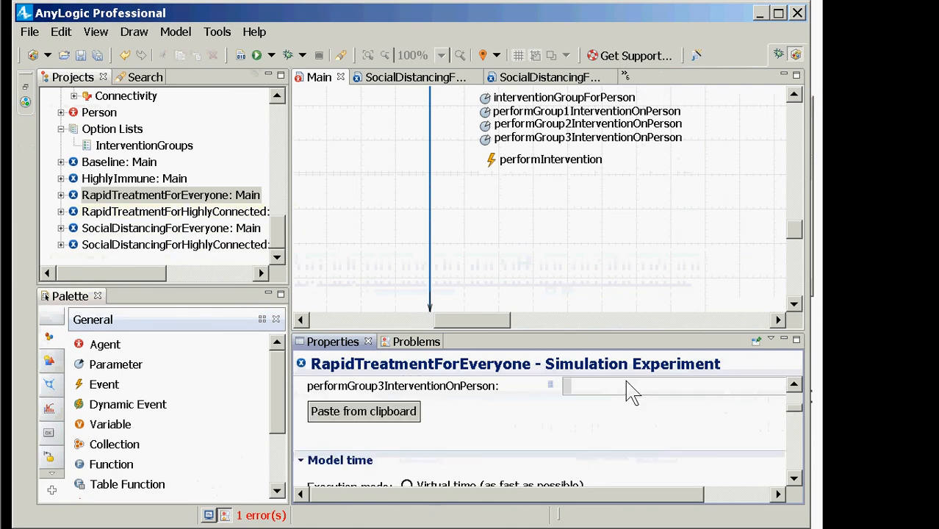
left_click(621, 426)
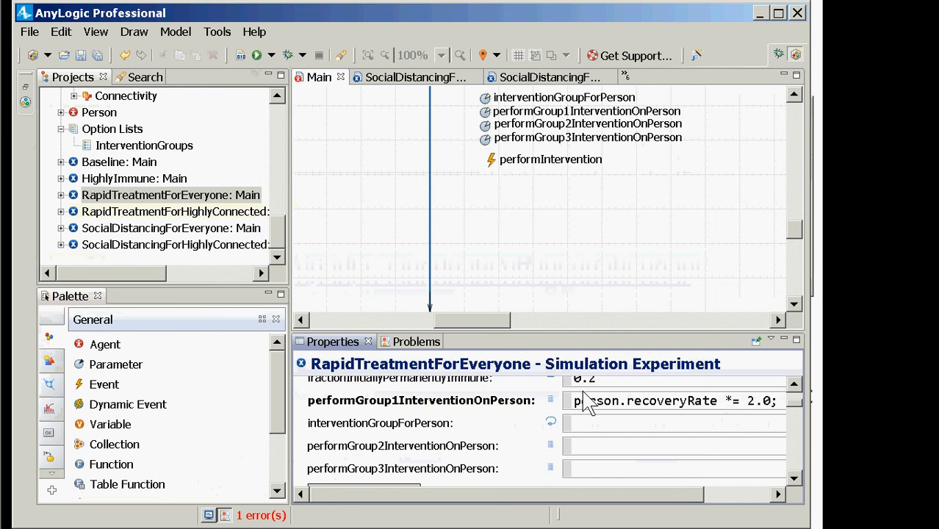
type("Grou")
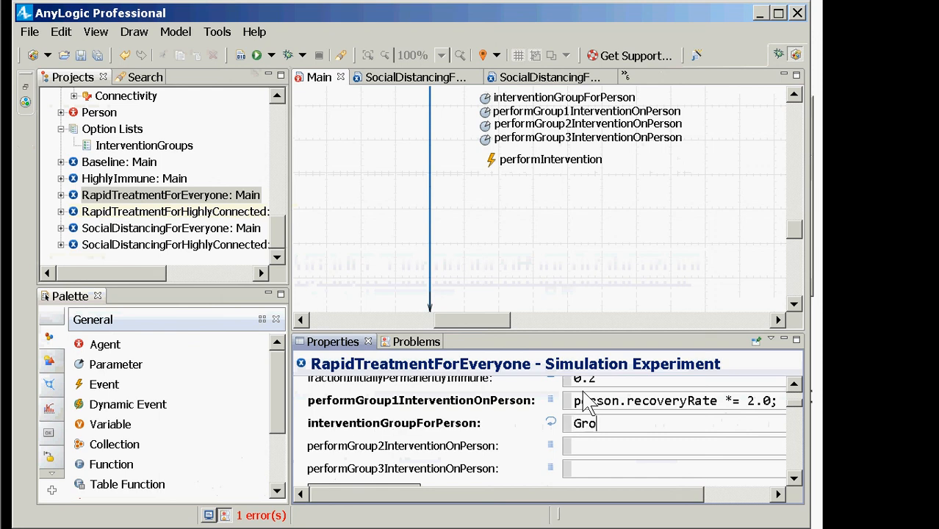
key("BackSpace")
key("BackSpace")
key("BackSpace")
key("BackSpace")
type("Inter")
key("BackSpace")
key("BackSpace")
key("BackSpace")
key("BackSpace")
key("BackSpace")
Set interventionGroupForPerson to Group1 in the RapidTreatmentForEveryone experiment and save the model.
type("Group")
key("ctrl+space")
key("Return")
key("shift+Home")
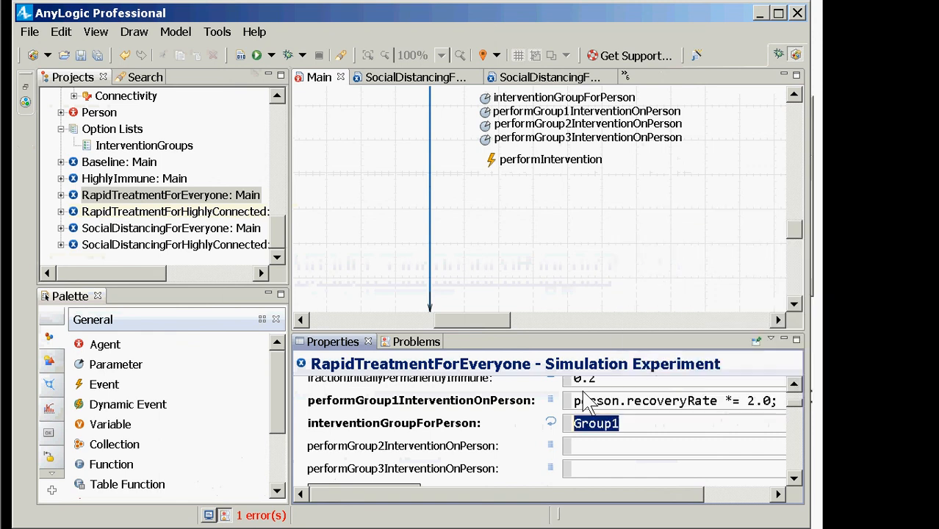
key("Home")
key("ctrl+s")
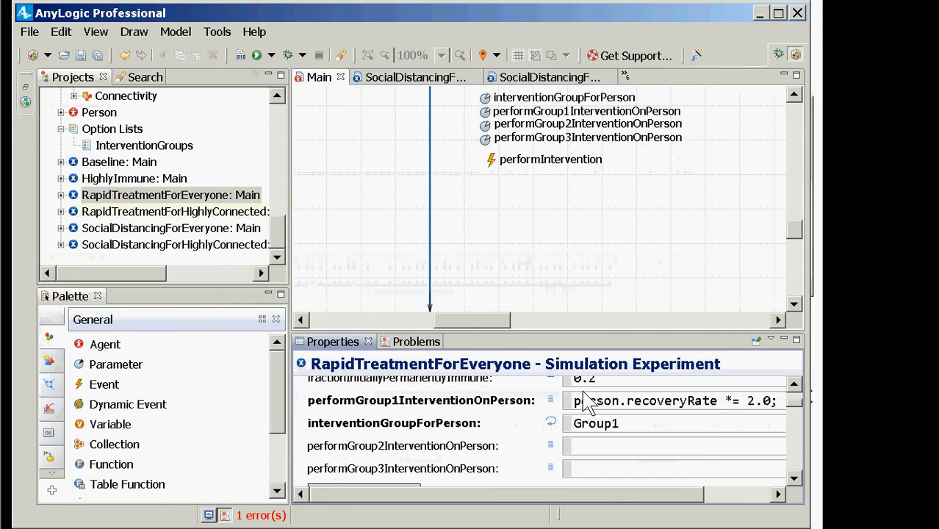
double_click(607, 408)
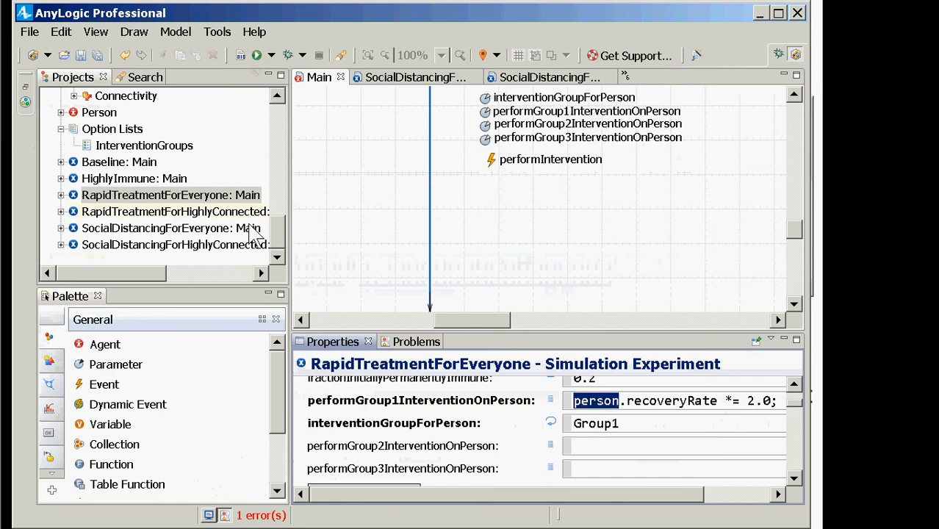
In the RapidTreatmentForHighlyConnected experiment, begin the interventionGroupForPerson value with person.getConnectionsNumber().
left_click(221, 212)
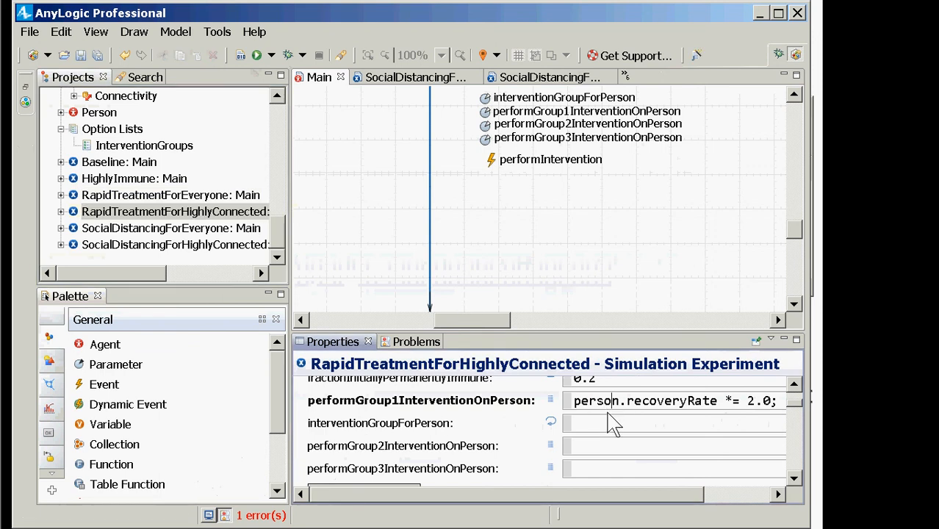
scroll(615, 419, "up", 2)
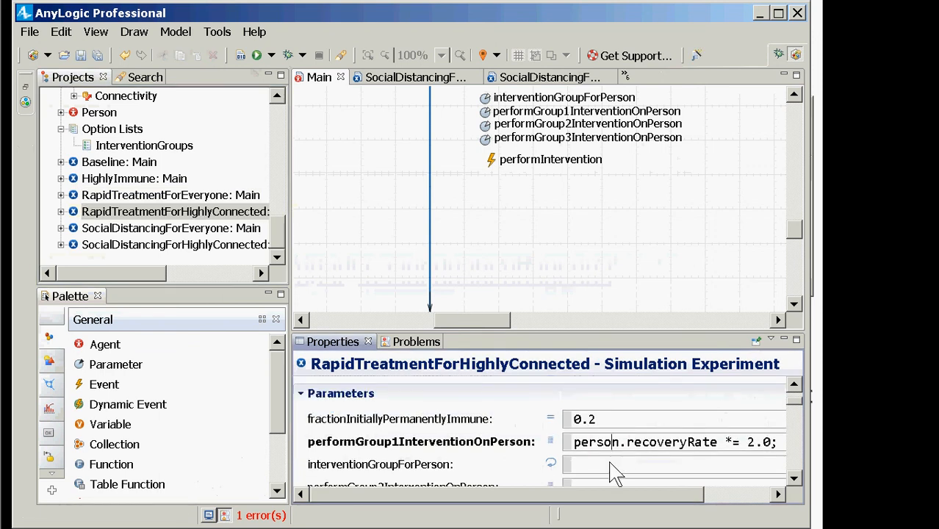
scroll(612, 465, "down", 4)
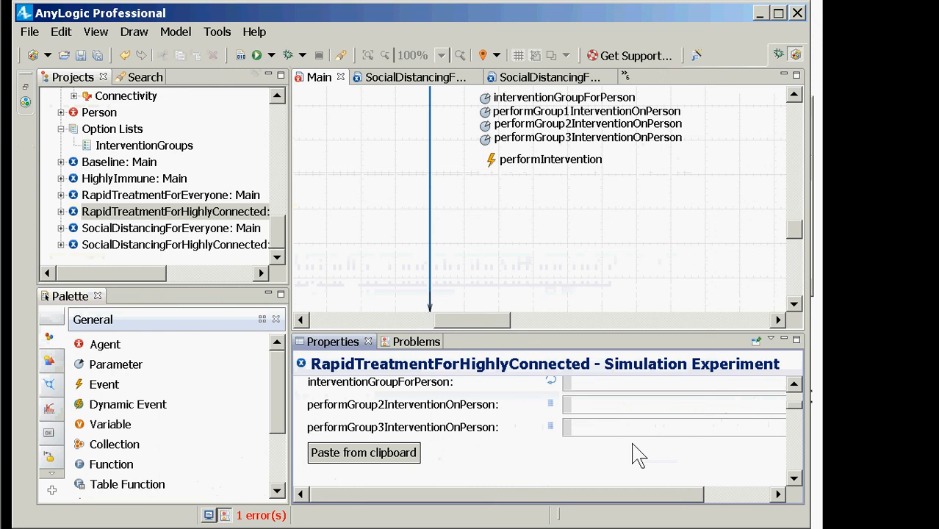
scroll(631, 448, "up", 2)
left_click(611, 425)
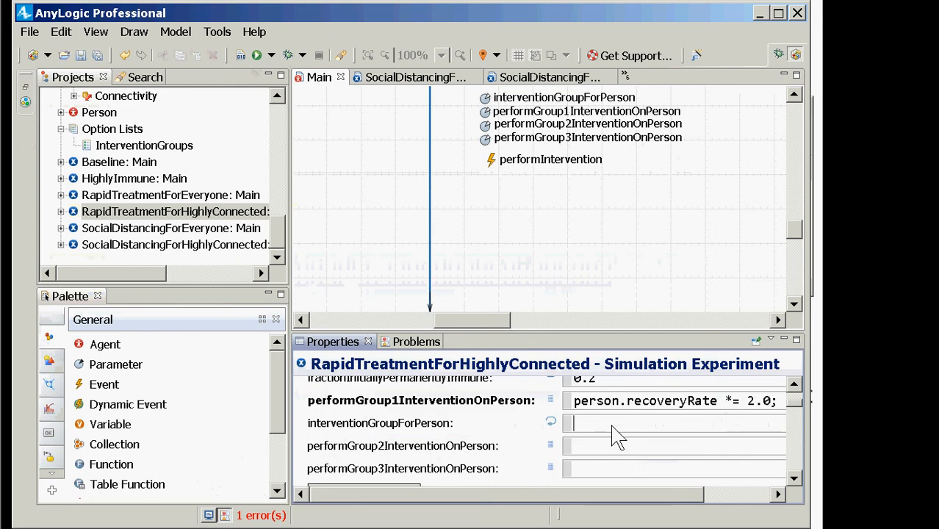
scroll(629, 430, "down", 4)
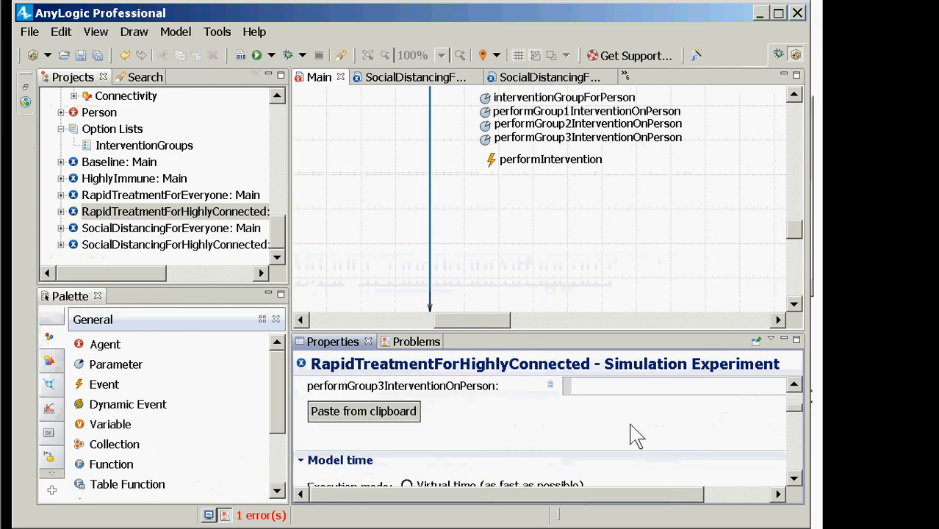
scroll(629, 430, "up", 8)
scroll(630, 431, "down", 2)
scroll(630, 434, "down", 2)
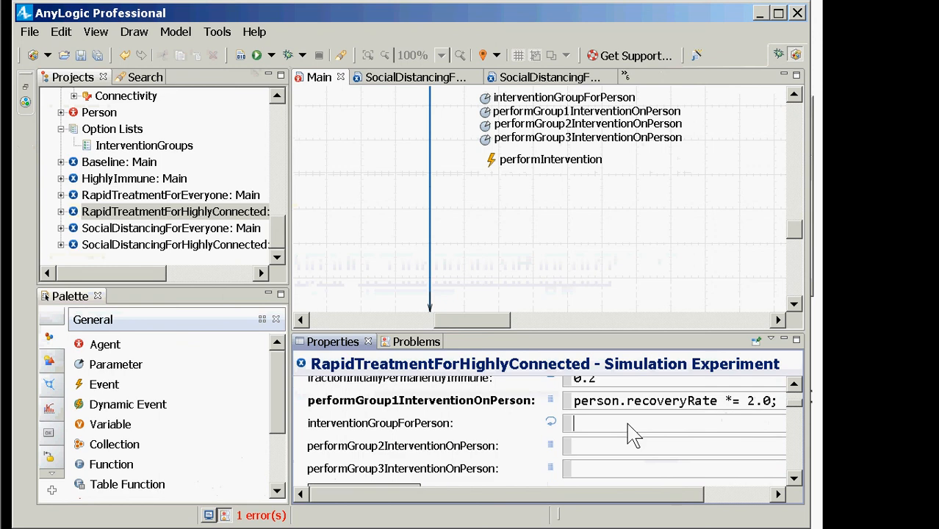
type("person.")
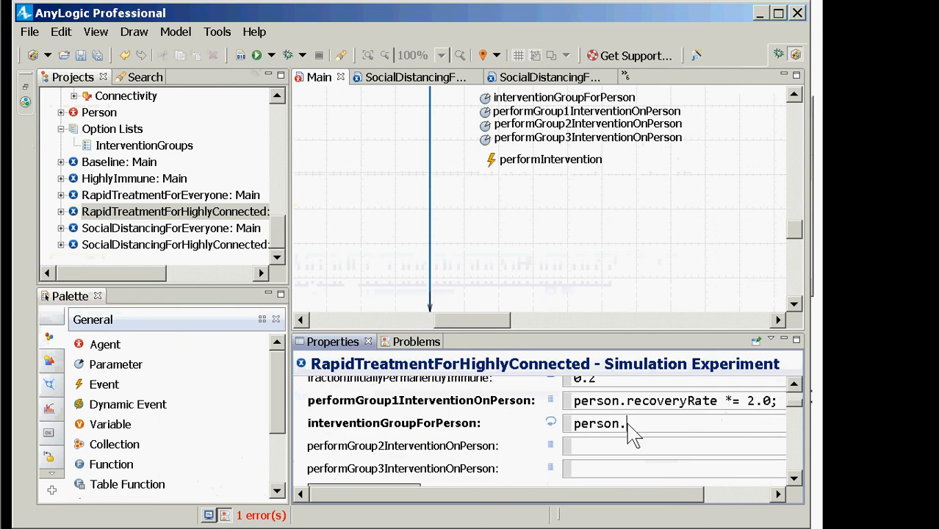
type("getCon")
key("ctrl+space")
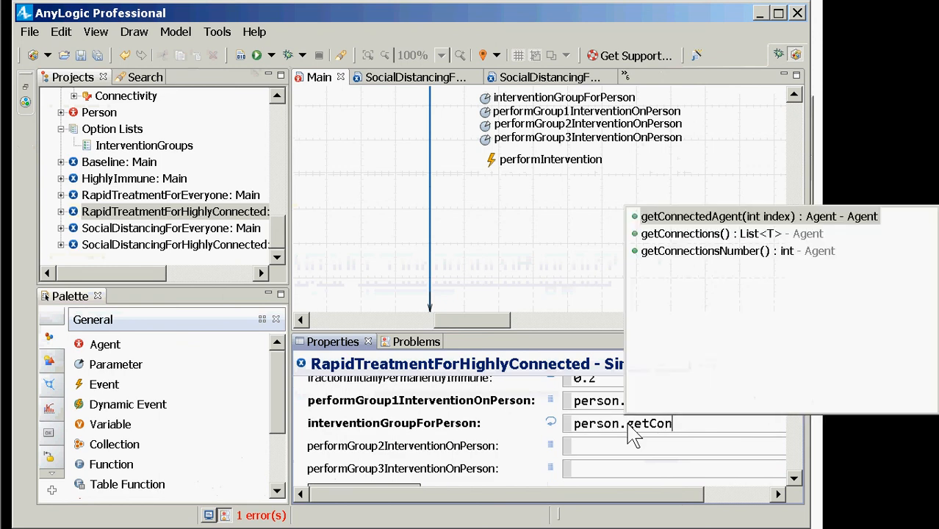
key("Down")
key("Down")
key("Return")
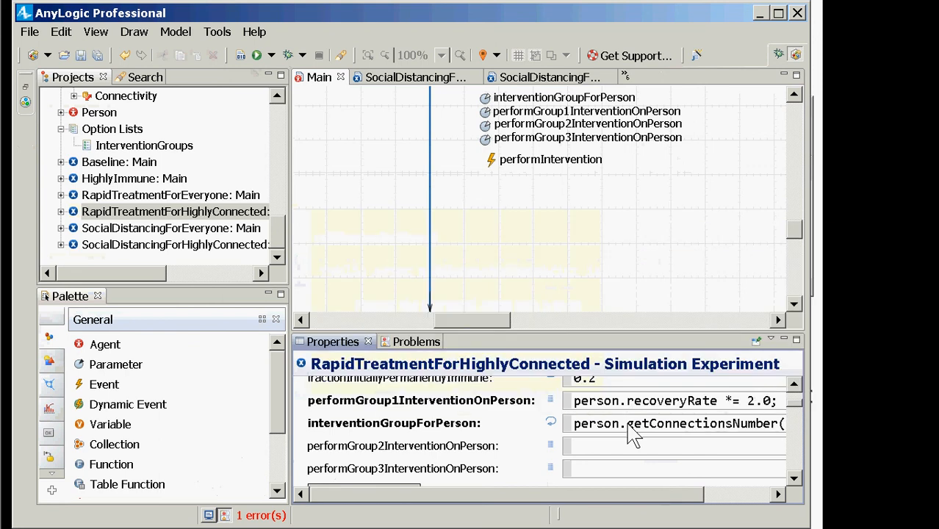
Complete the interventionGroupForPerson expression with > 20 ? Group1 : Control and save the model.
left_click_drag(639, 497, 736, 477)
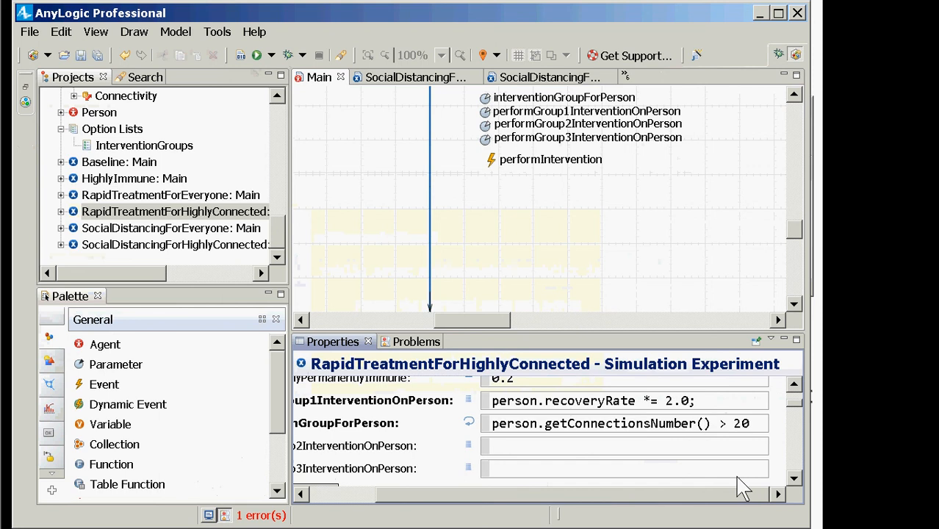
type("? Gro")
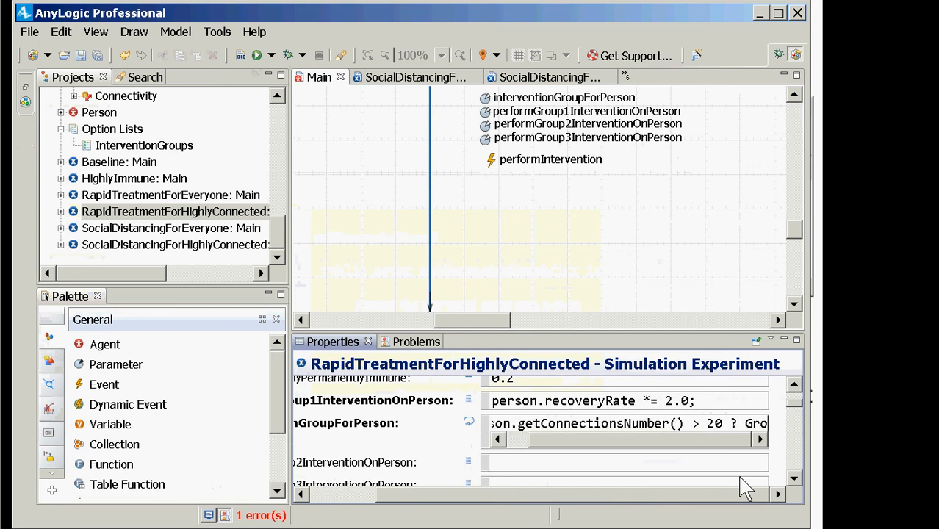
type("up1 : Control")
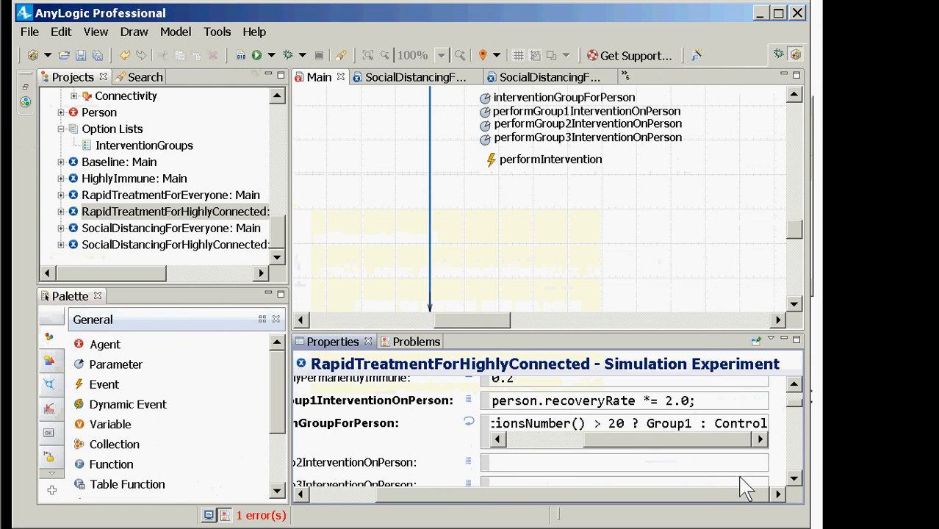
key("ctrl+s")
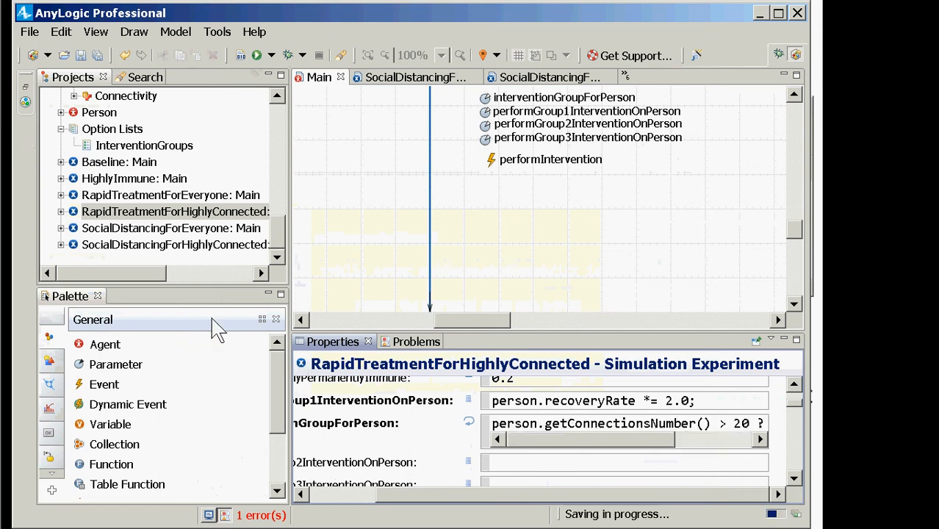
Set interventionGroupForPerson to Group1 in the SocialDistancingForEveryone experiment.
left_click(221, 228)
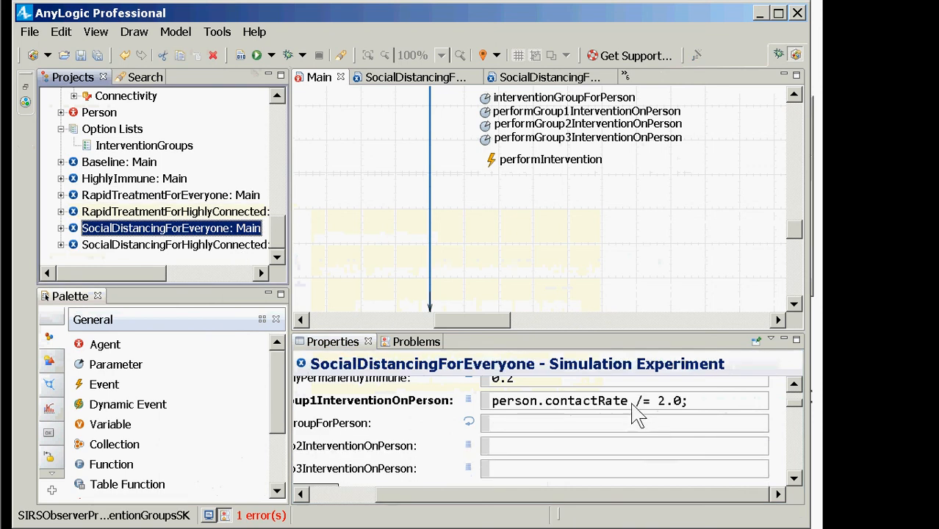
left_click(632, 402)
scroll(641, 404, "up", 1)
scroll(640, 404, "down", 1)
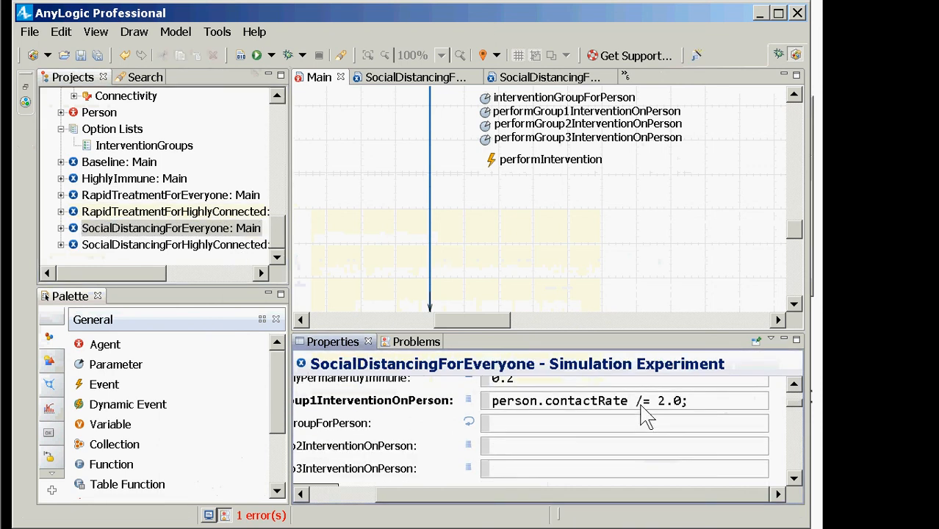
scroll(624, 430, "down", 1)
scroll(581, 433, "up", 1)
type("Group1")
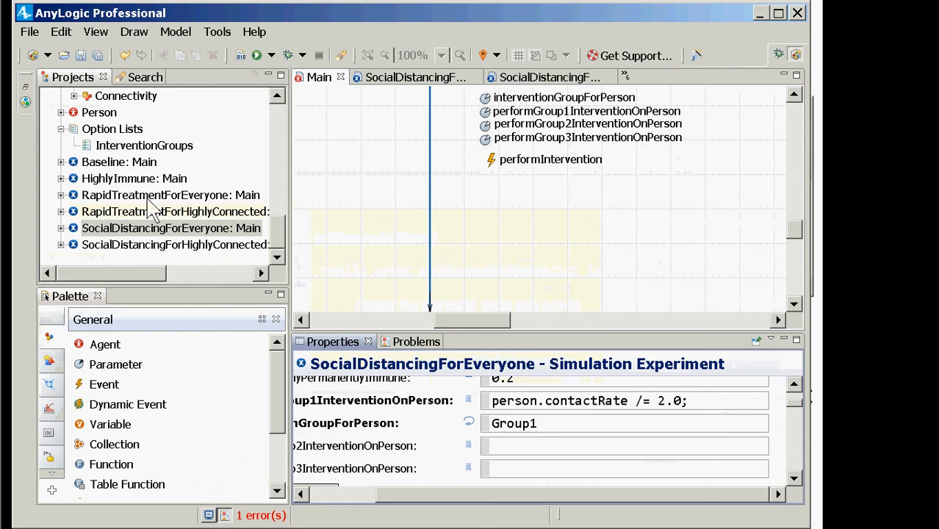
Copy the interventionGroupForPerson expression from RapidTreatmentForHighlyConnected into the same parameter of SocialDistancingForHighlyConnected and save the model.
left_click(146, 244, "ctrl")
left_click(145, 212)
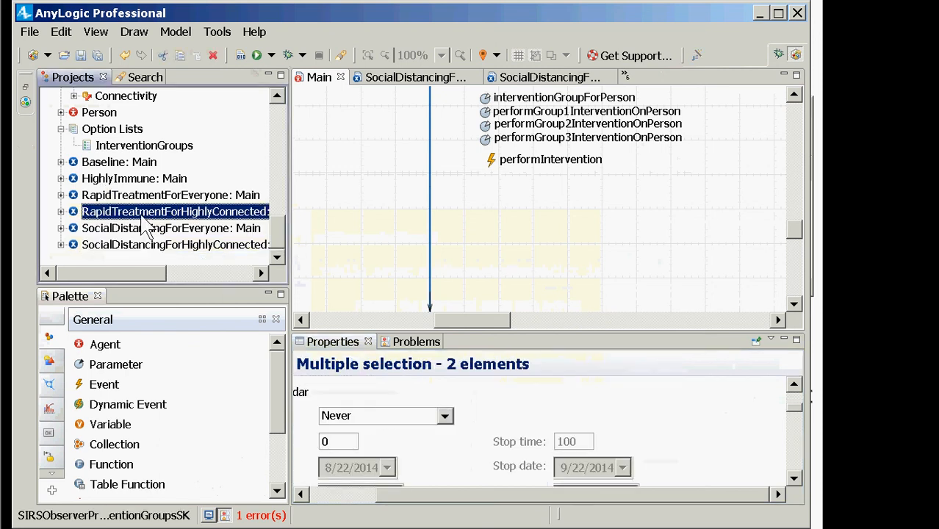
left_click(604, 423)
key("ctrl+a")
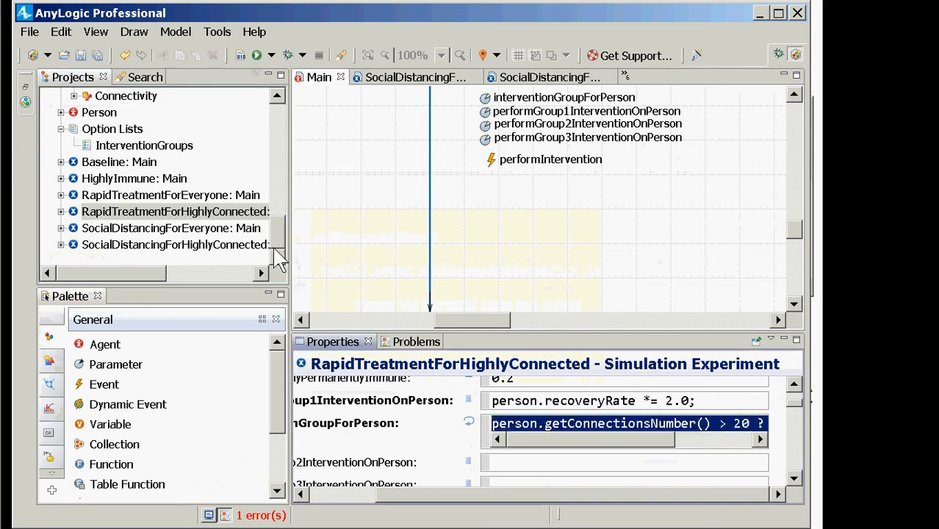
left_click(220, 244)
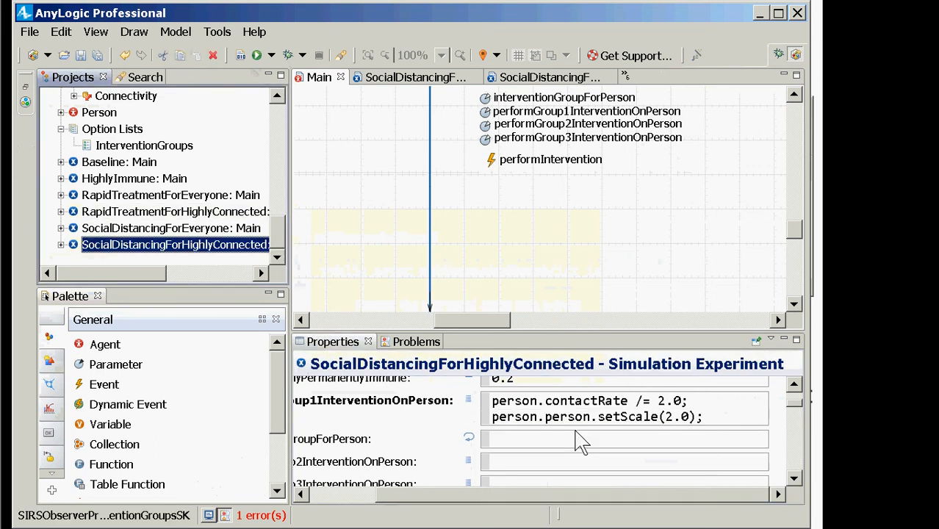
left_click(583, 439)
key("ctrl+v")
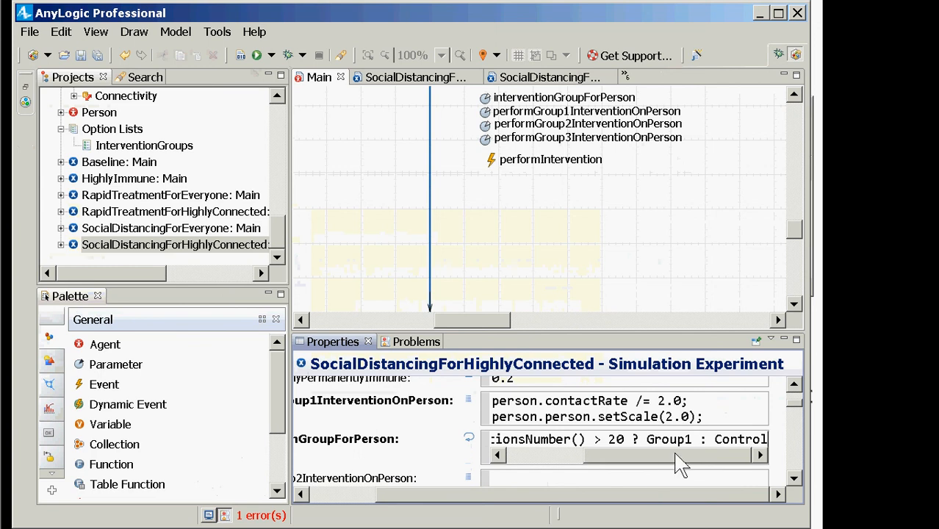
left_click_drag(744, 442, 737, 443)
key("Home")
key("ctrl+s")
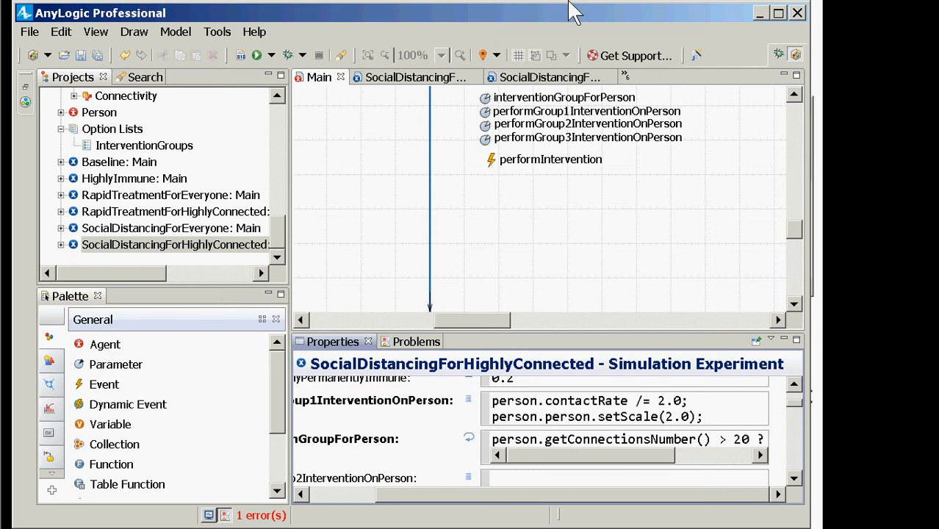
Build the model and switch to another open window.
left_click(238, 56)
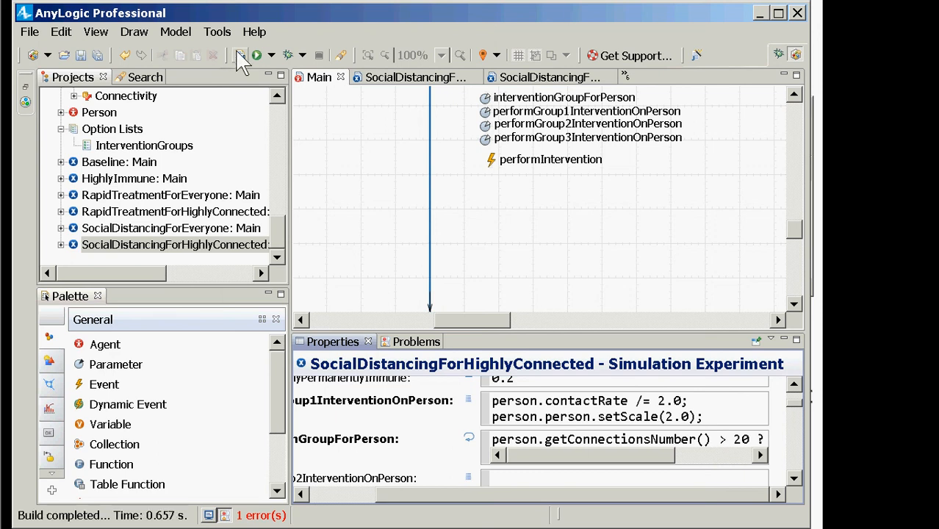
key("alt+Tab")
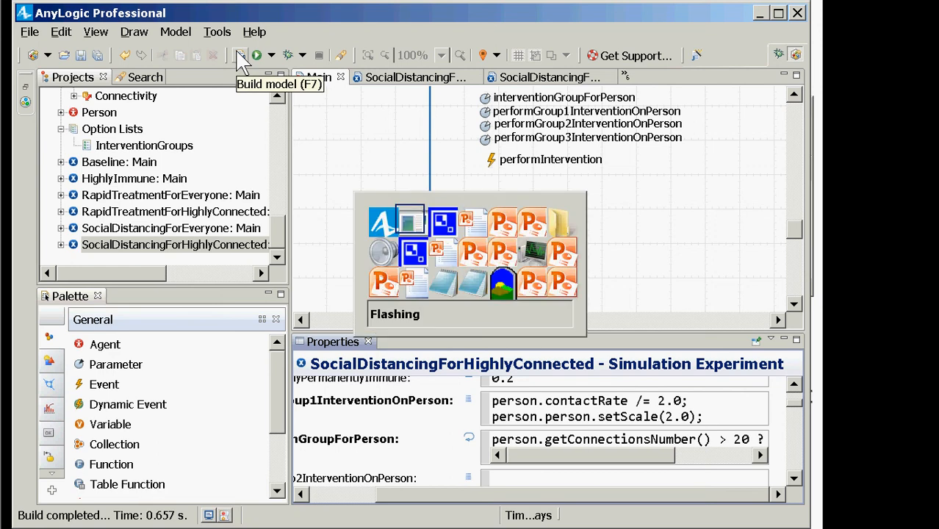